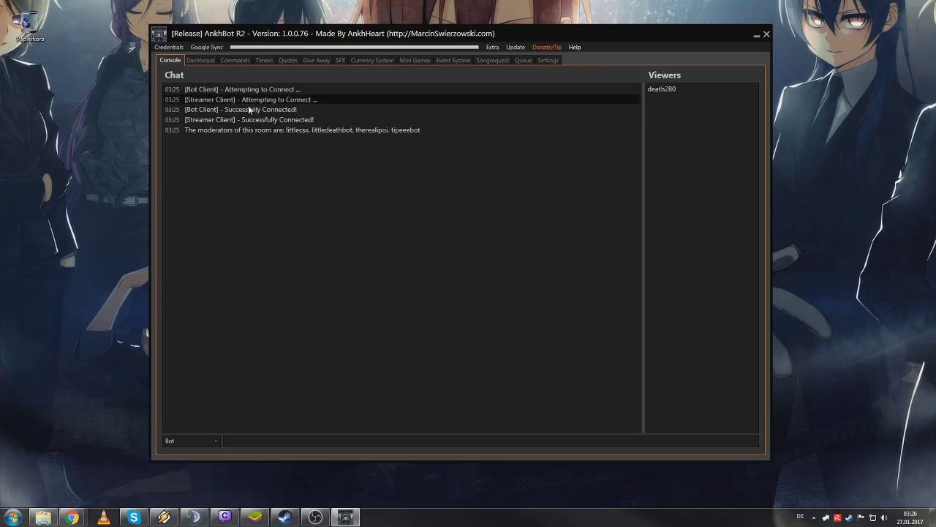
- View the bot account login settings, then close that window
click(168, 48)
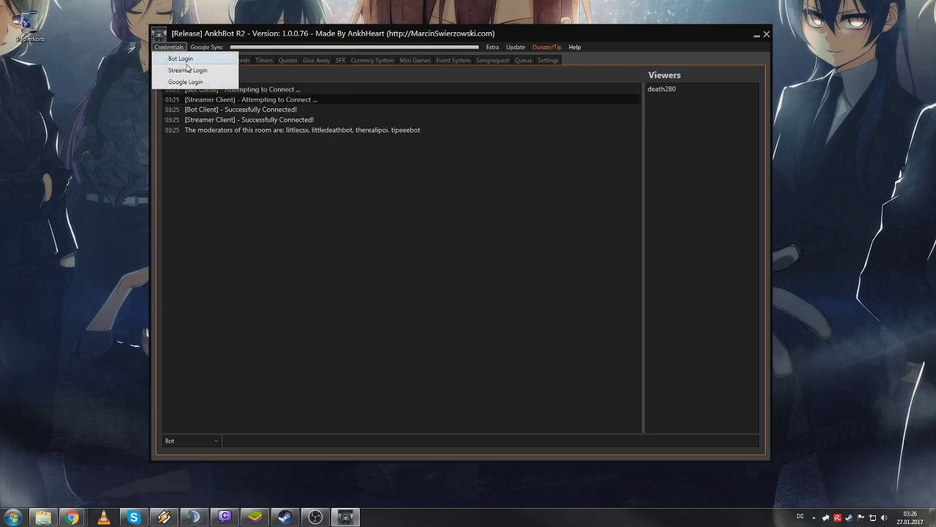
click(181, 59)
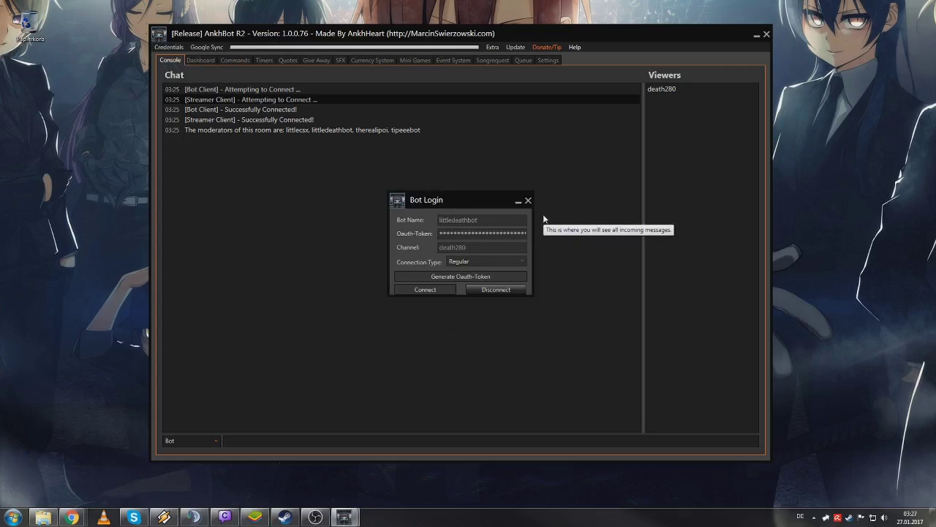
click(528, 200)
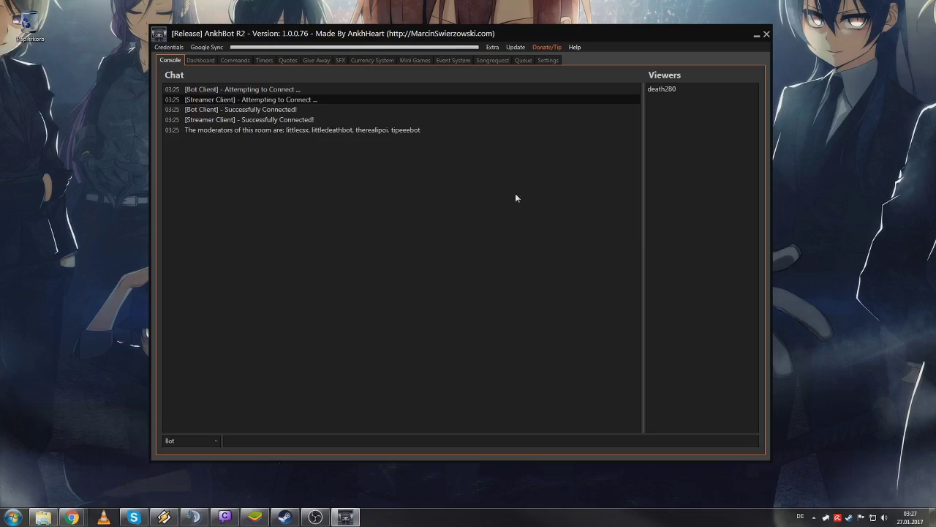
- Disconnect the streamer account in Streamer Login and connect it again
click(169, 47)
click(169, 70)
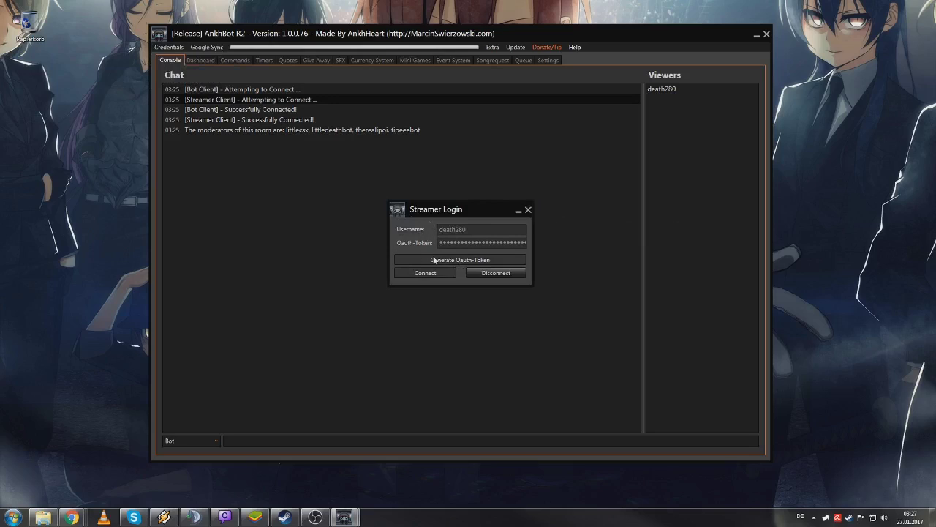
click(472, 272)
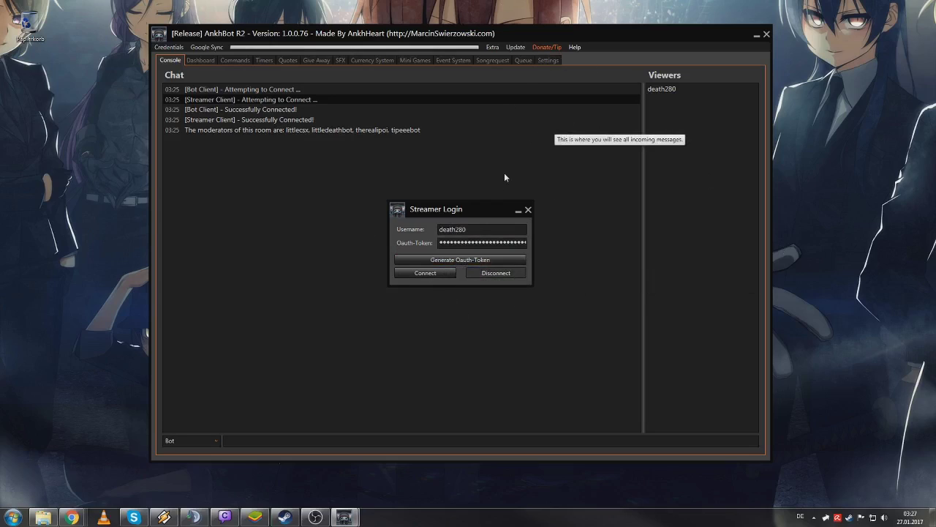
click(450, 242)
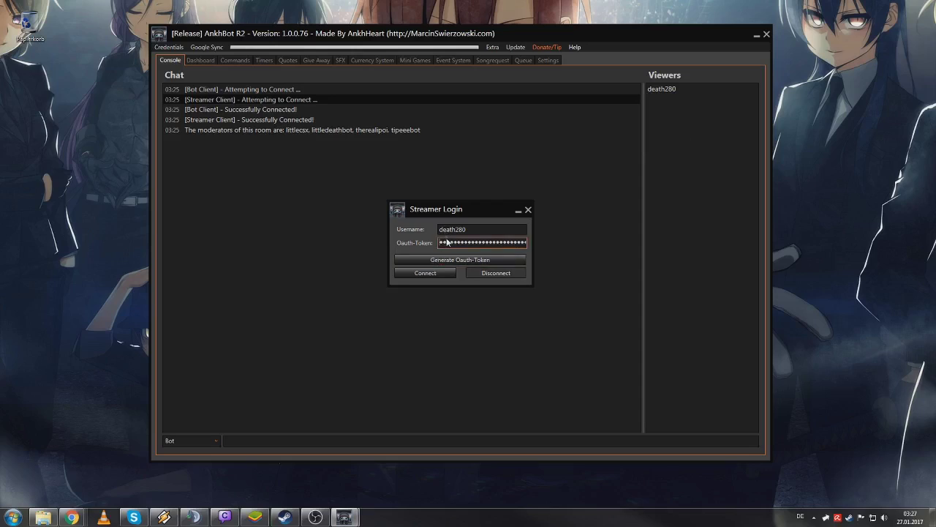
click(430, 273)
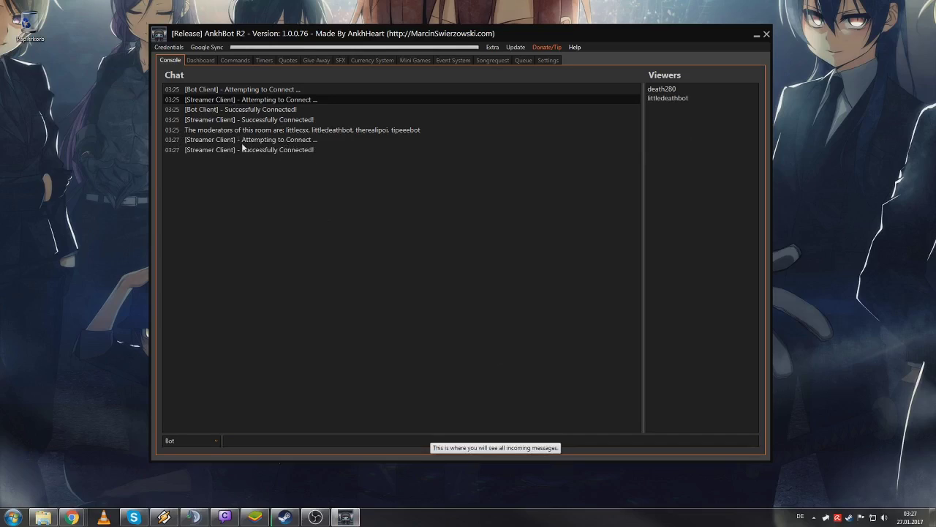
click(258, 150)
click(198, 141)
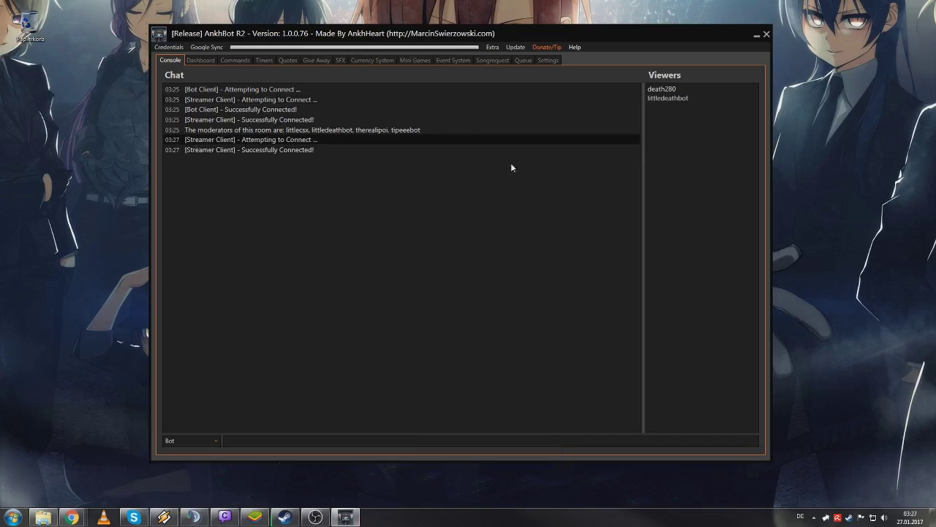
click(669, 89)
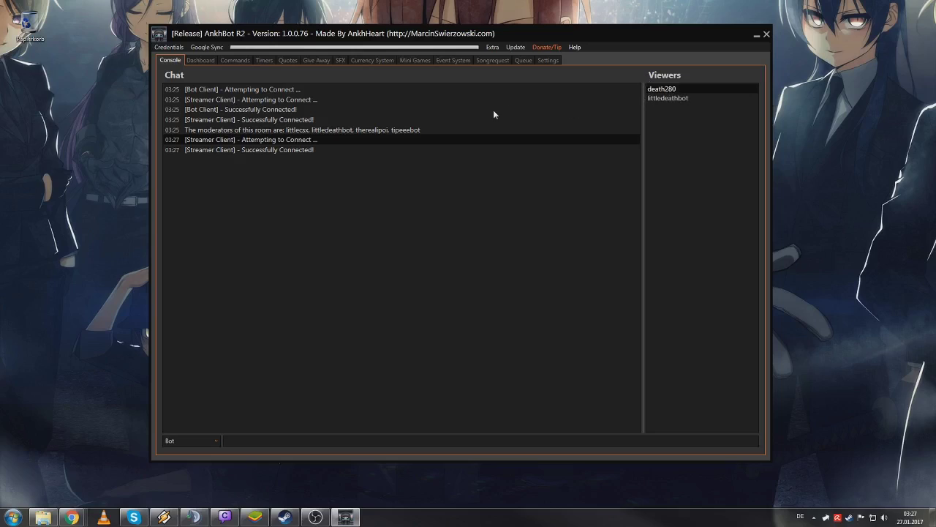
click(179, 48)
click(180, 58)
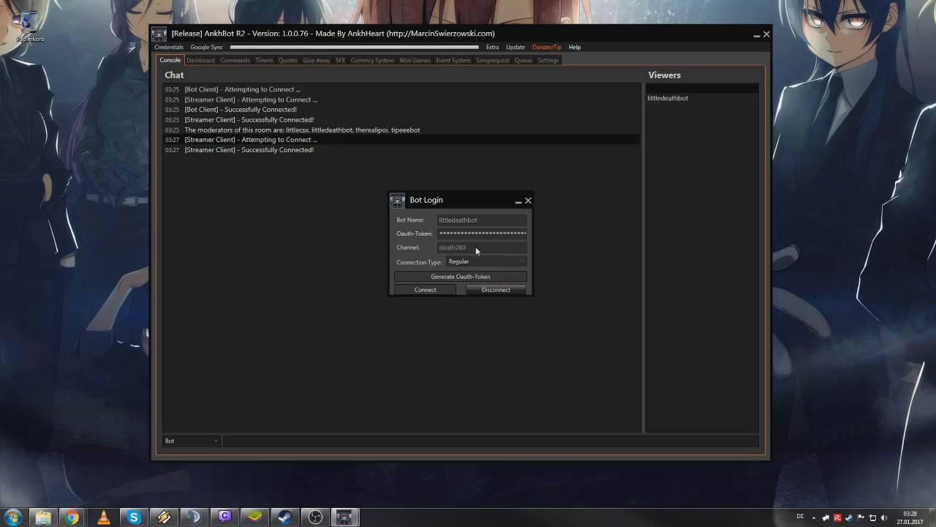
click(528, 200)
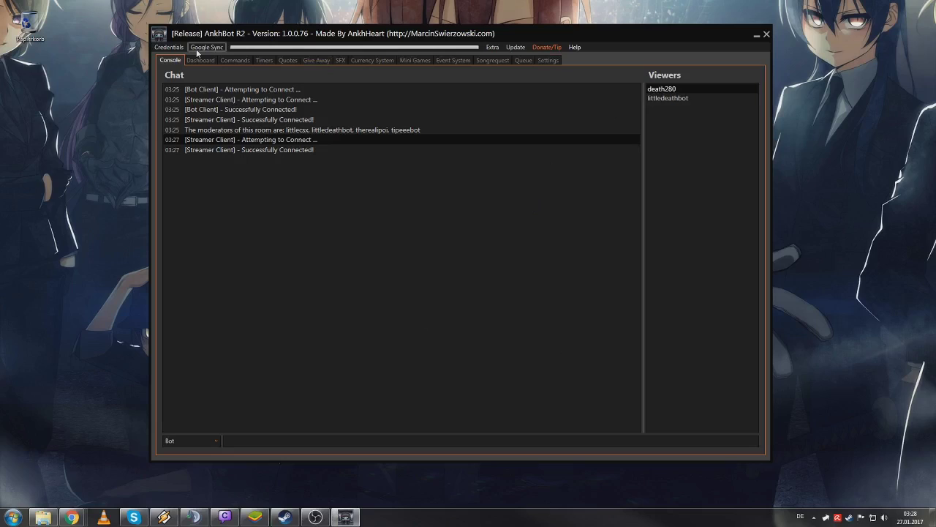
- On the Settings page, enable Follower Notify, select its thank-you reply, then disable it again
click(558, 59)
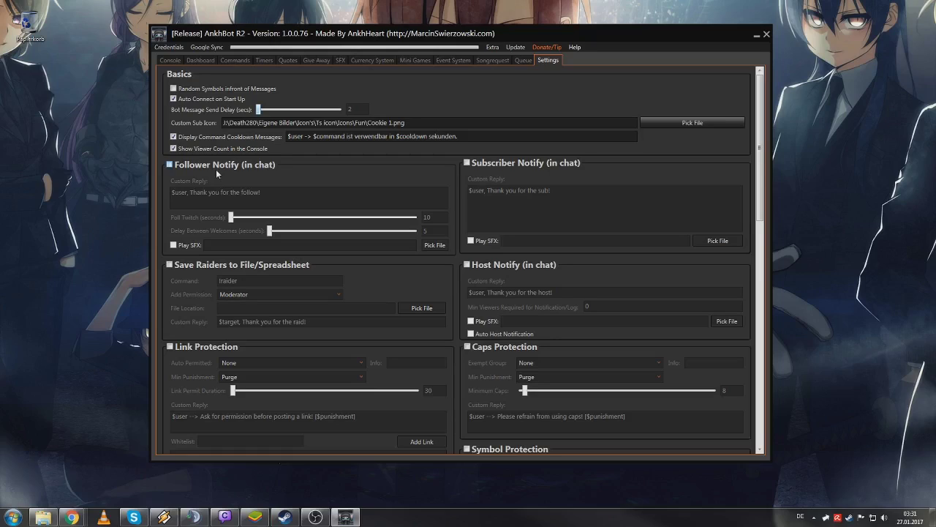
click(216, 169)
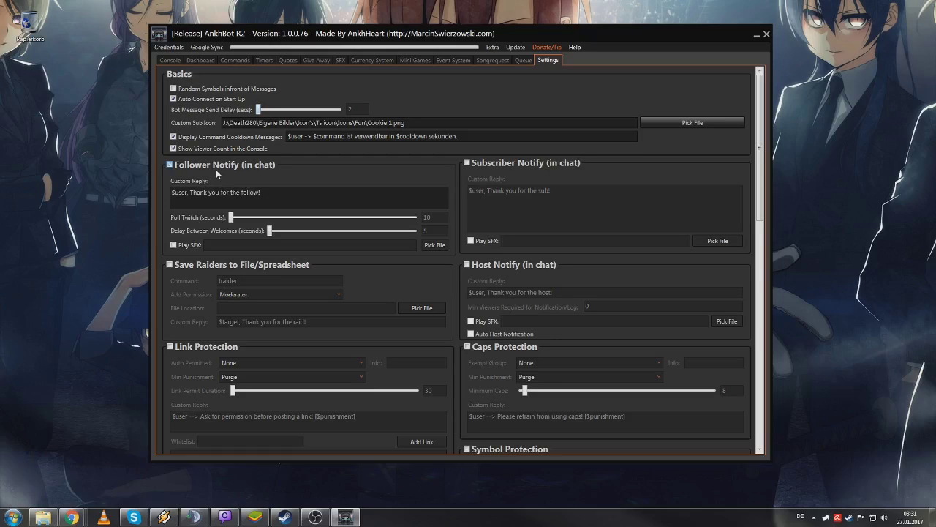
drag(260, 192, 195, 164)
click(194, 166)
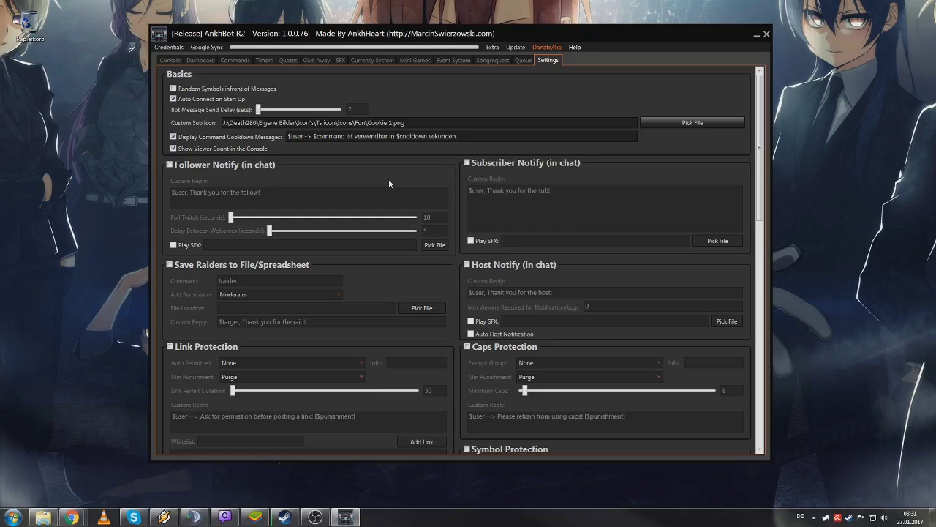
scroll(389, 183, down, 2)
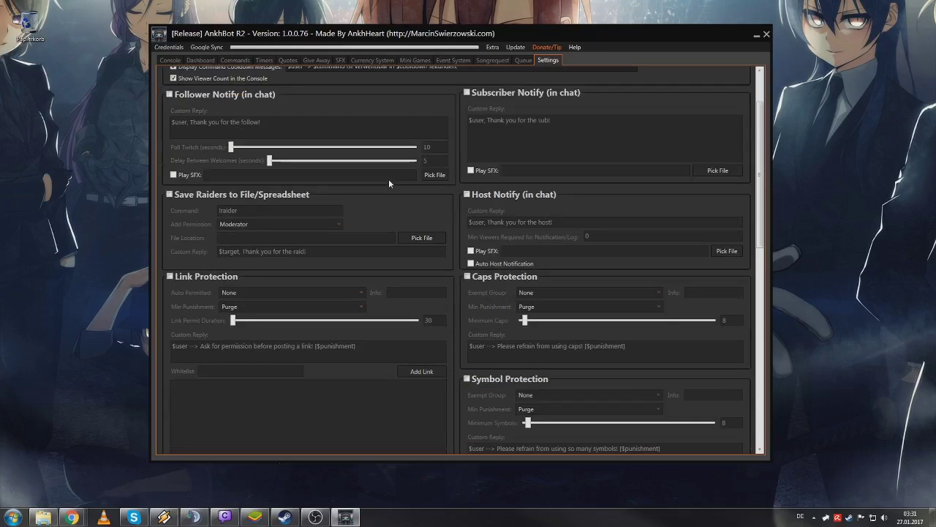
scroll(389, 178, down, 1)
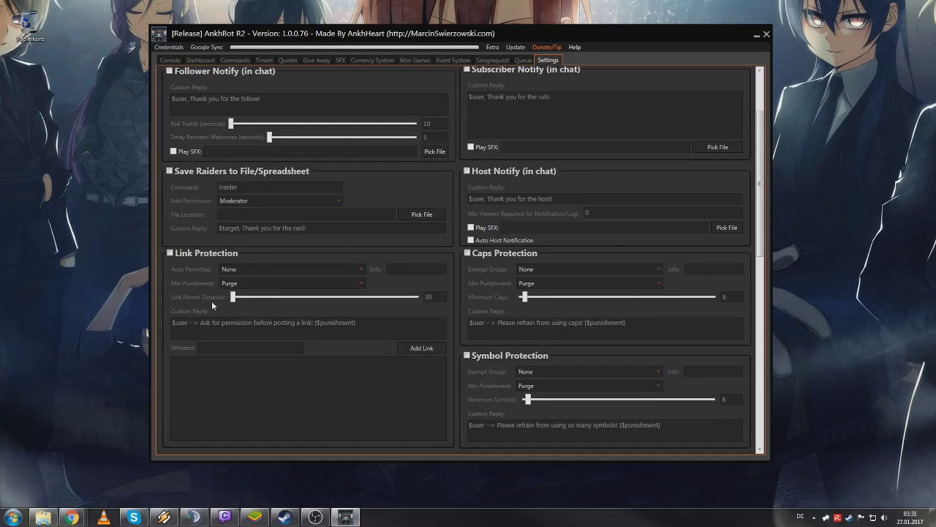
click(210, 255)
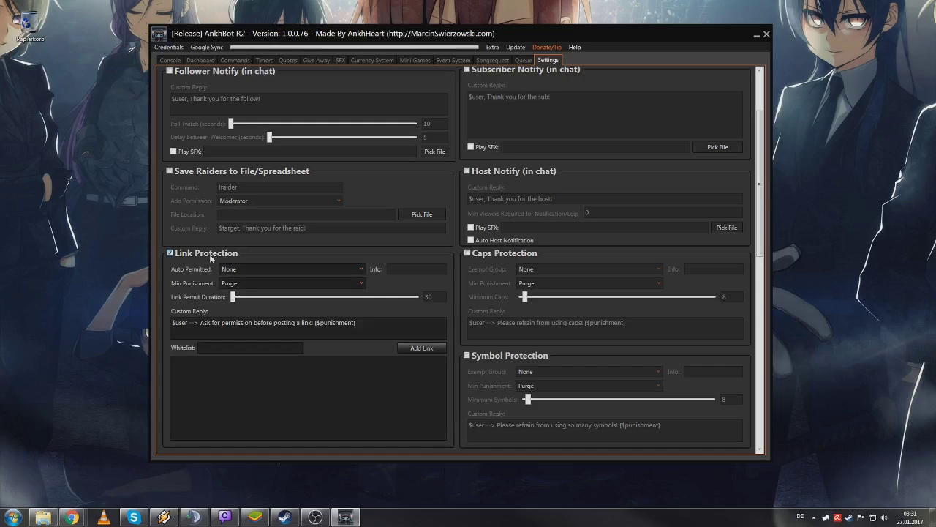
scroll(220, 292, down, 1)
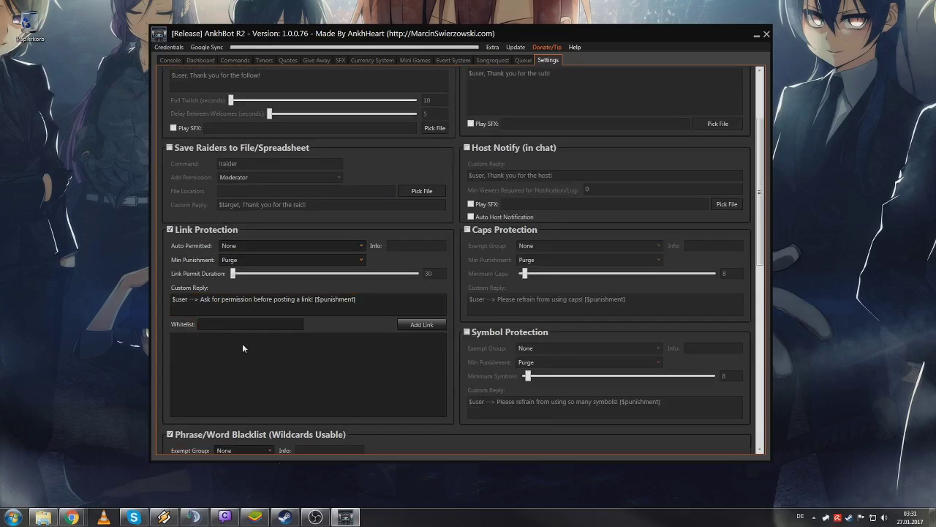
click(235, 324)
click(189, 233)
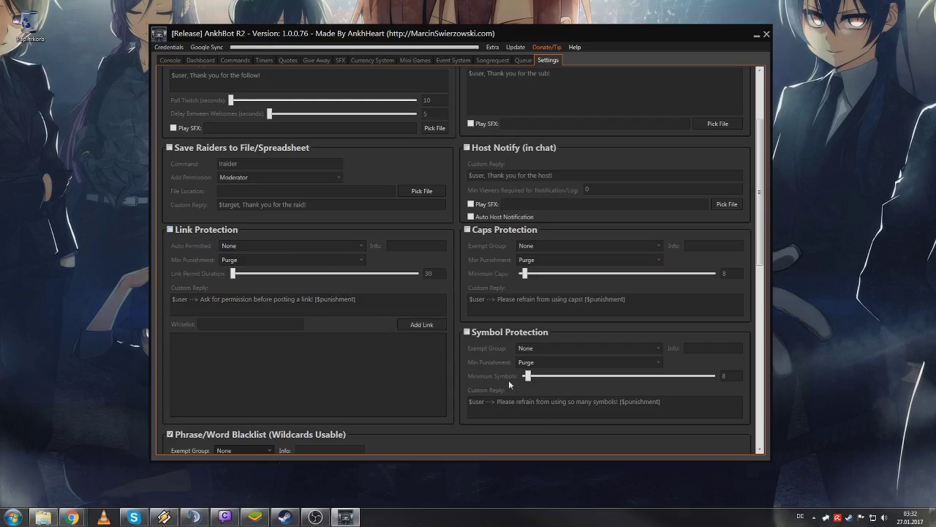
click(484, 231)
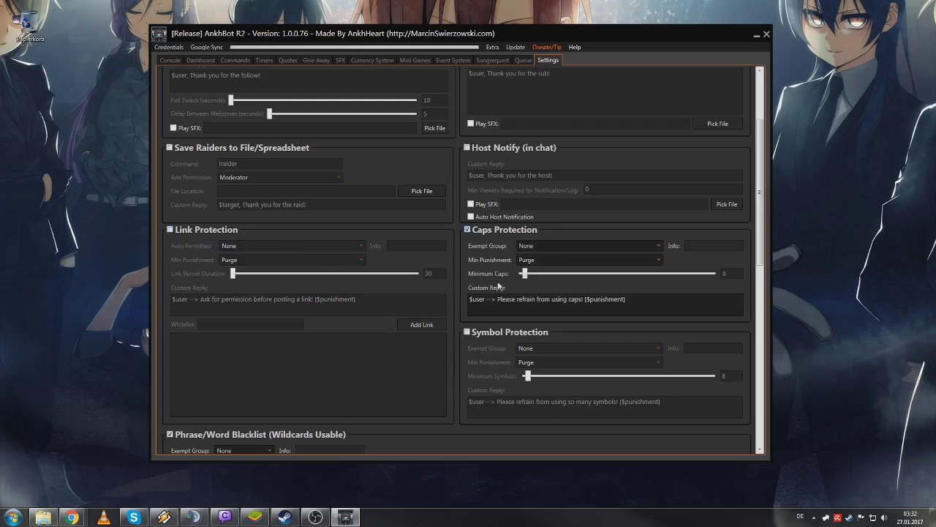
click(627, 299)
drag(626, 300, 515, 310)
click(717, 304)
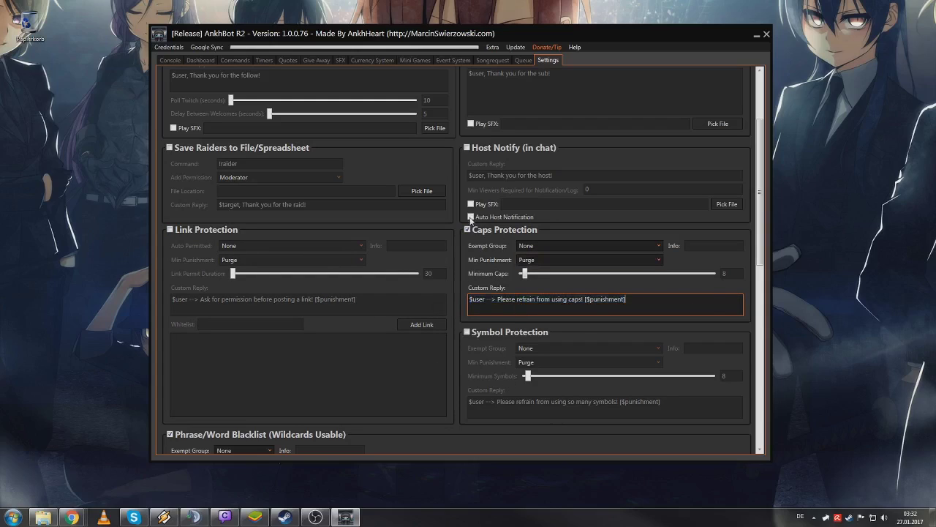
click(468, 230)
scroll(514, 313, down, 6)
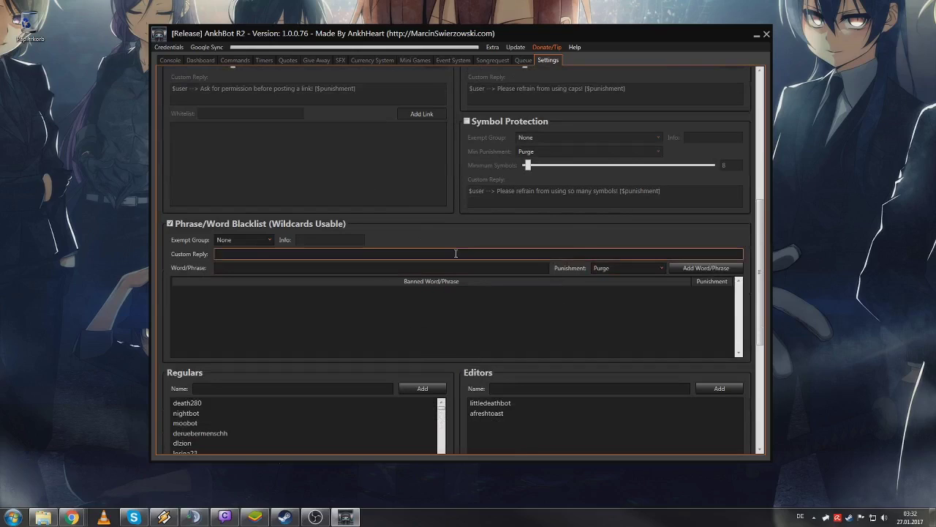
drag(764, 244, 758, 274)
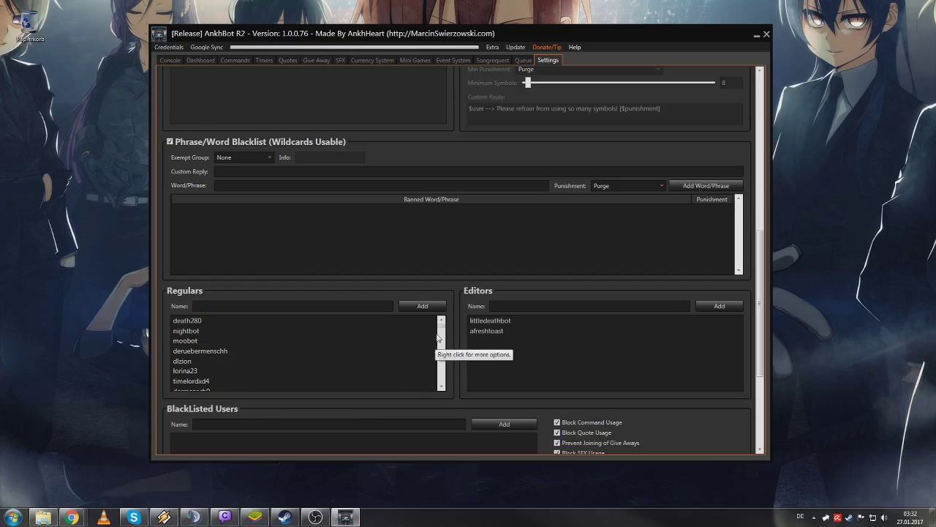
drag(442, 322, 426, 146)
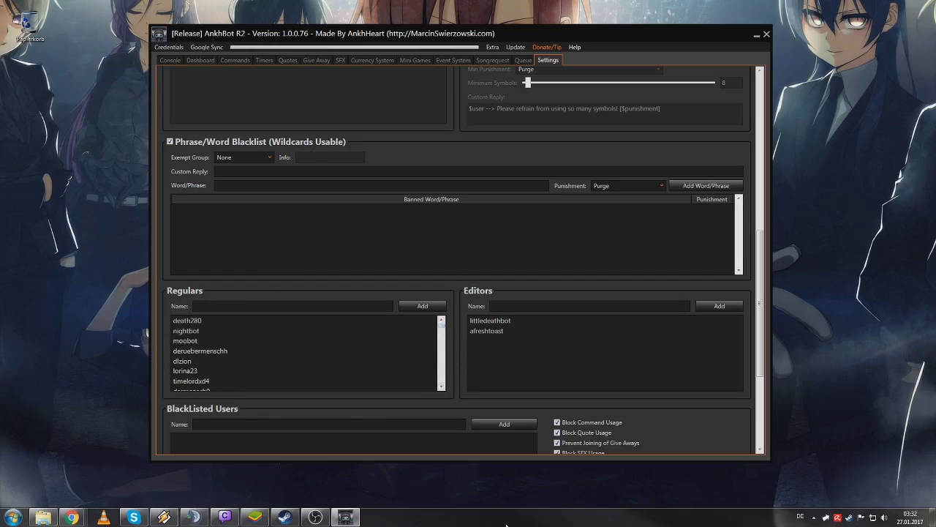
drag(760, 265, 715, 359)
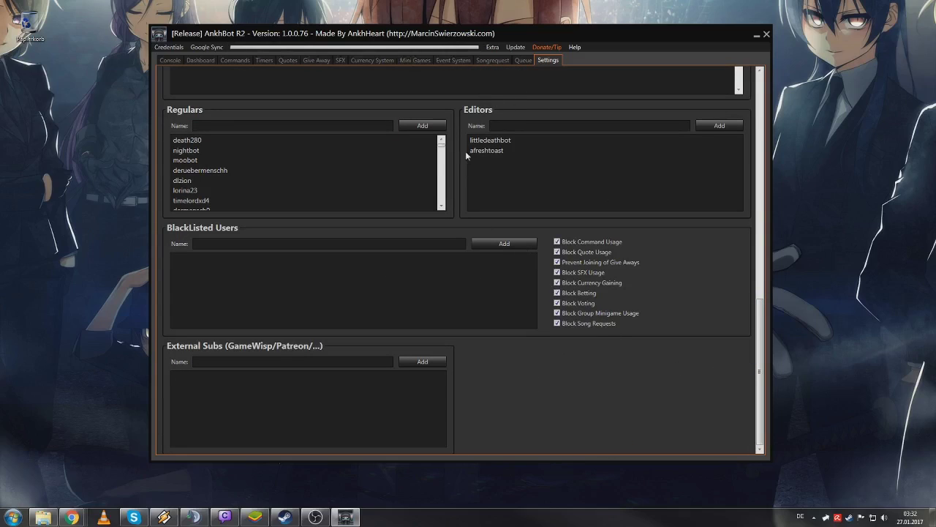
- Select the littledeathbot entry in the Editors list
click(510, 127)
click(497, 139)
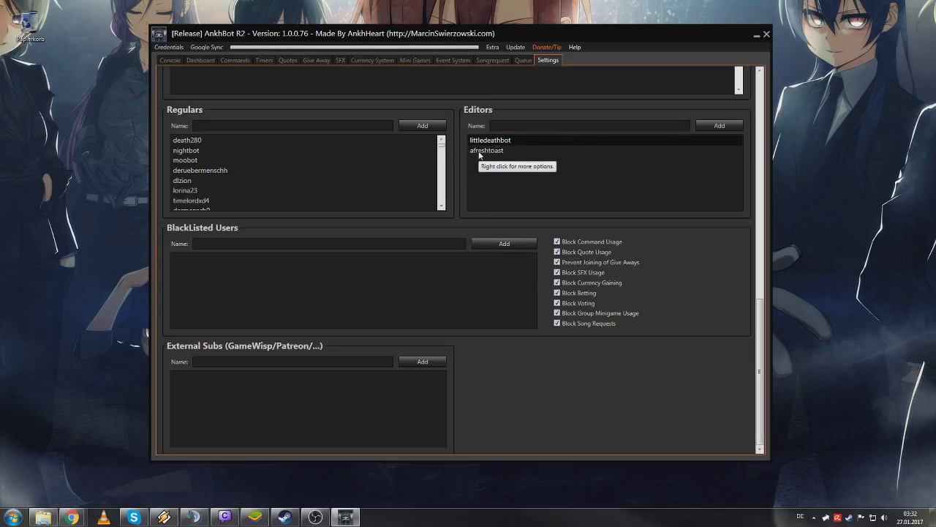
scroll(760, 386, up, 1)
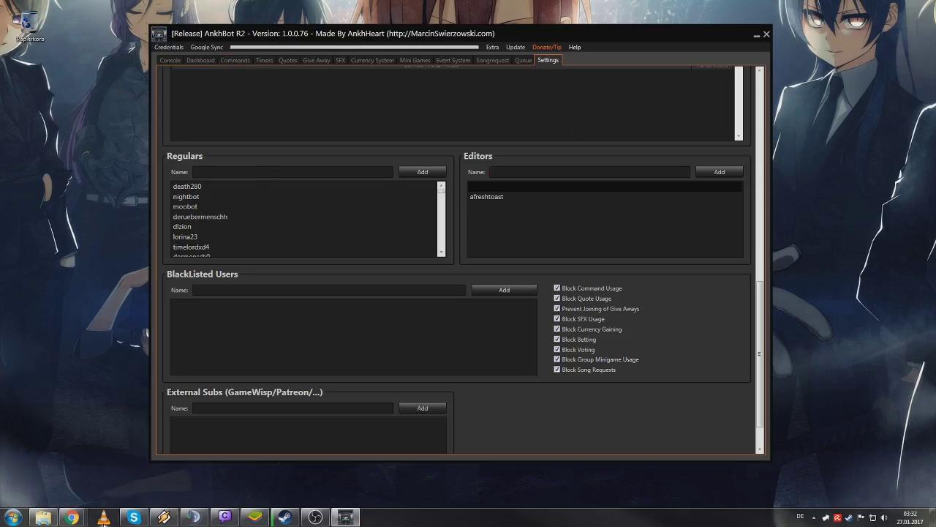
- Browse the Console, Commands, SFX, Queue and Settings pages
click(170, 61)
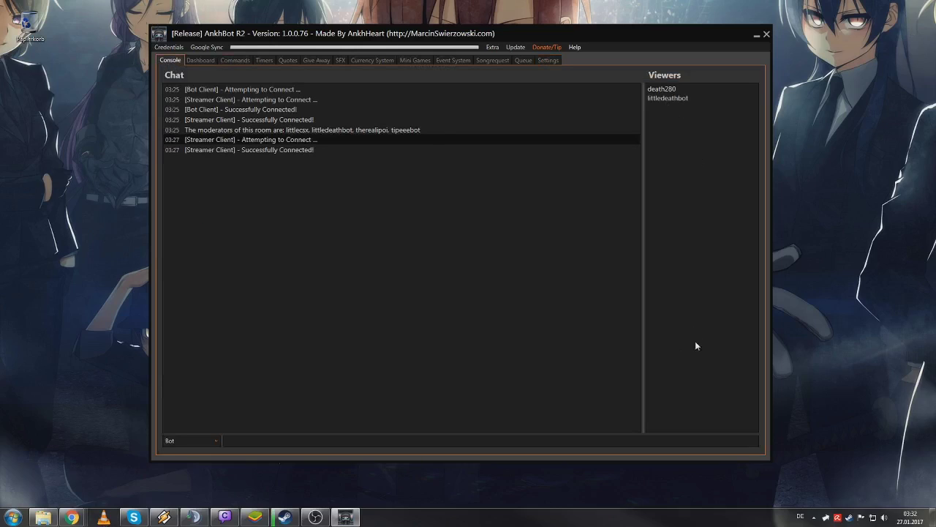
click(235, 60)
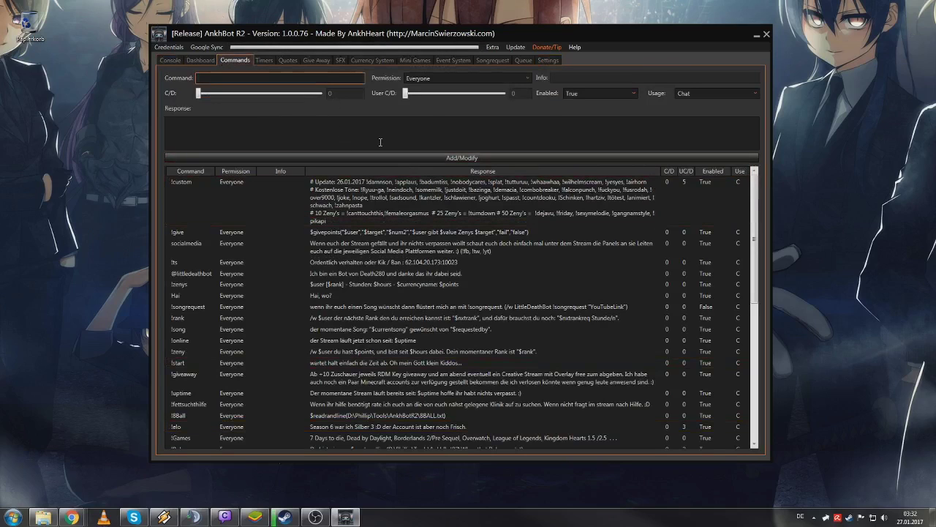
click(338, 60)
click(522, 60)
click(540, 60)
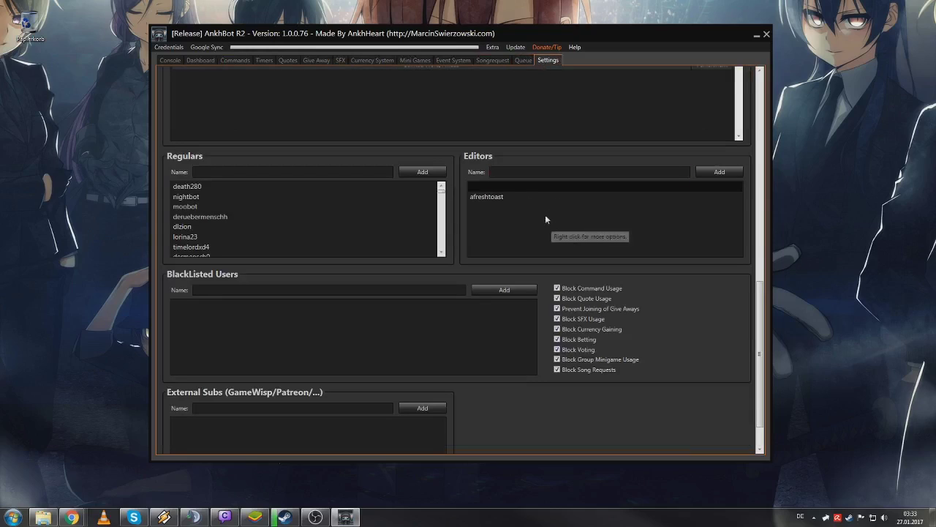
- Delete the old editor from the Editors list and look at the blacklist option
click(516, 194)
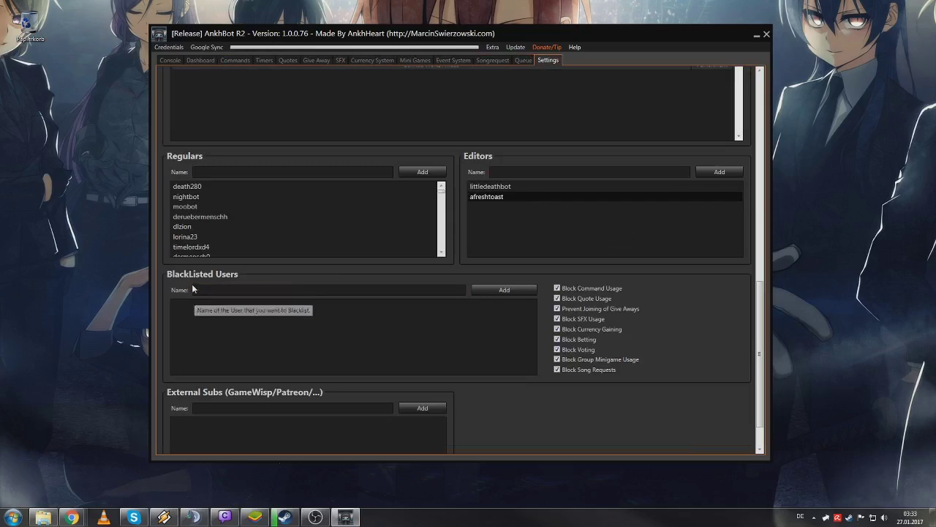
key(Delete)
click(260, 291)
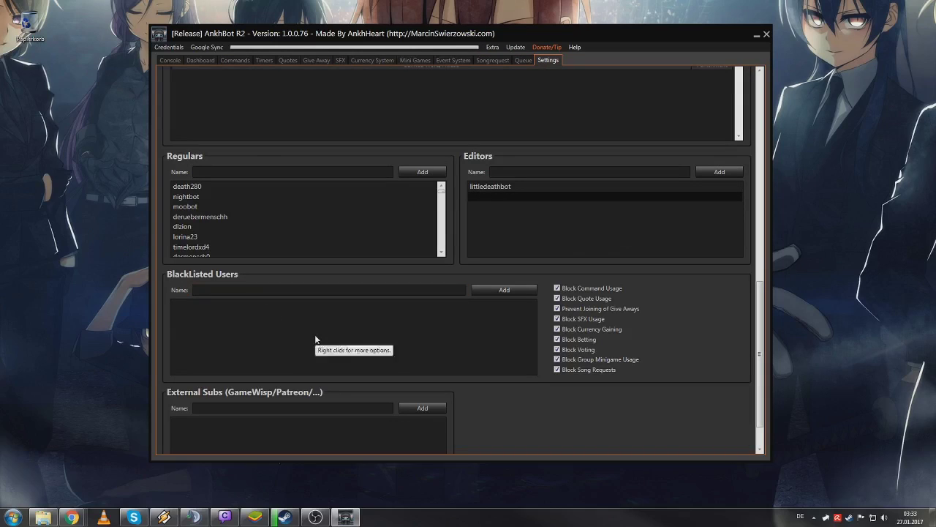
scroll(676, 278, down, 2)
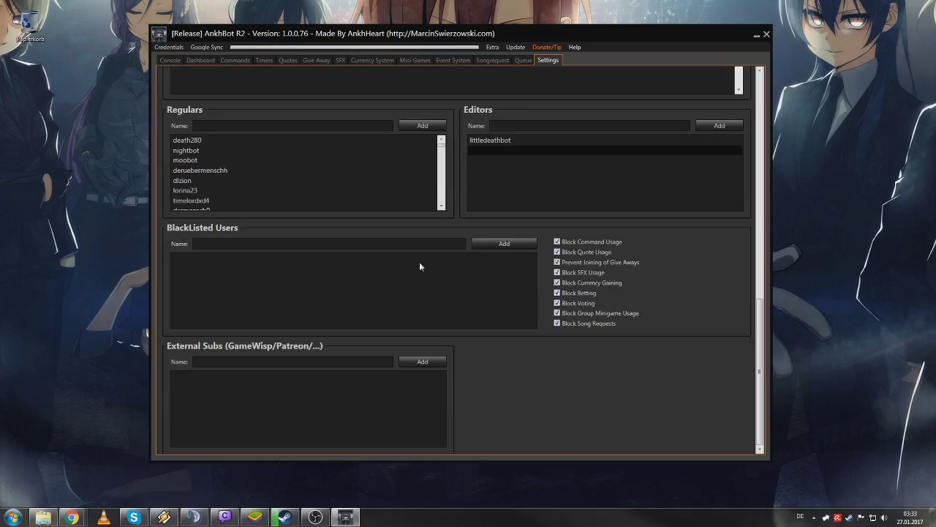
click(527, 64)
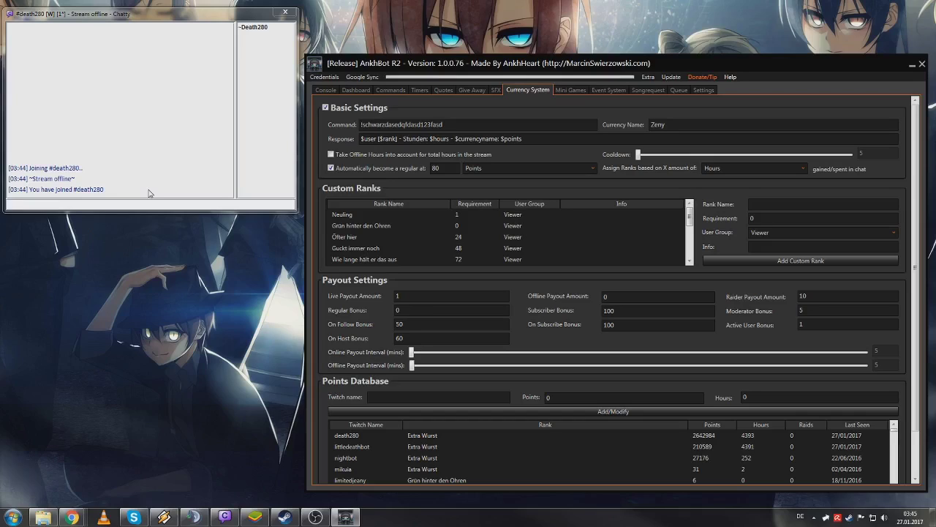
- Replace the currency Command name with !money, correcting the !moeny typo
click(396, 139)
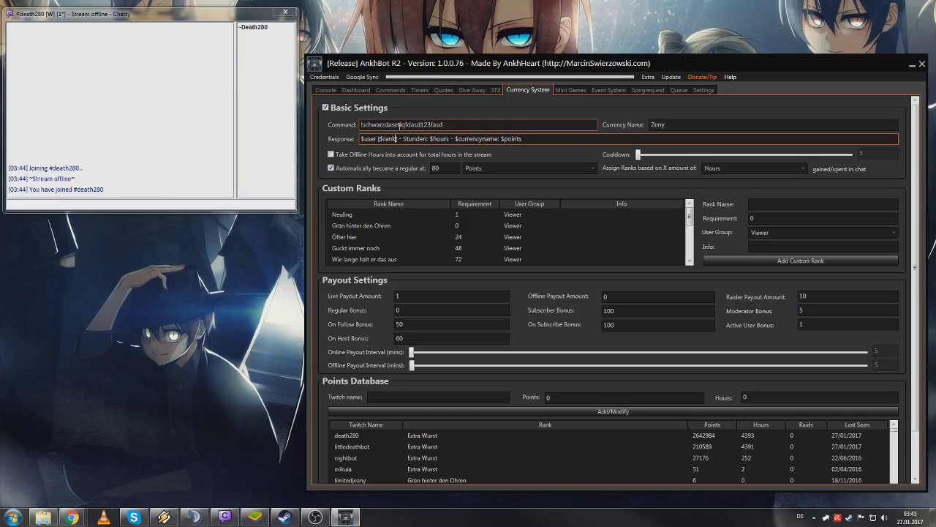
click(400, 125)
key(ctrl+a)
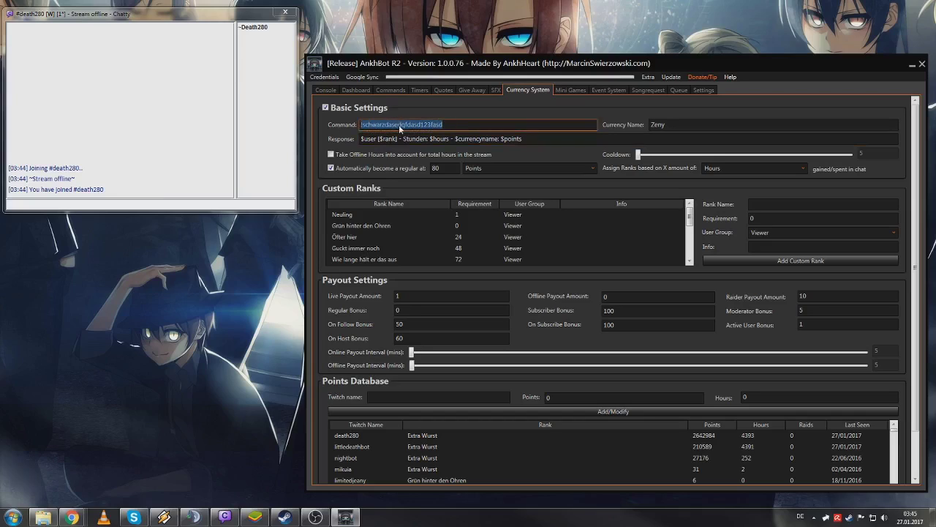
click(472, 125)
drag(471, 124, 362, 125)
text(!moeny)
key(BackSpace)
text(ney)
- Change the command name to schwarzsdad213sdas and move on to Currency Name and Response
key(BackSpace)
key(BackSpace)
key(BackSpace)
key(BackSpace)
key(BackSpace)
text(schwarzsdad213sdas)
click(686, 126)
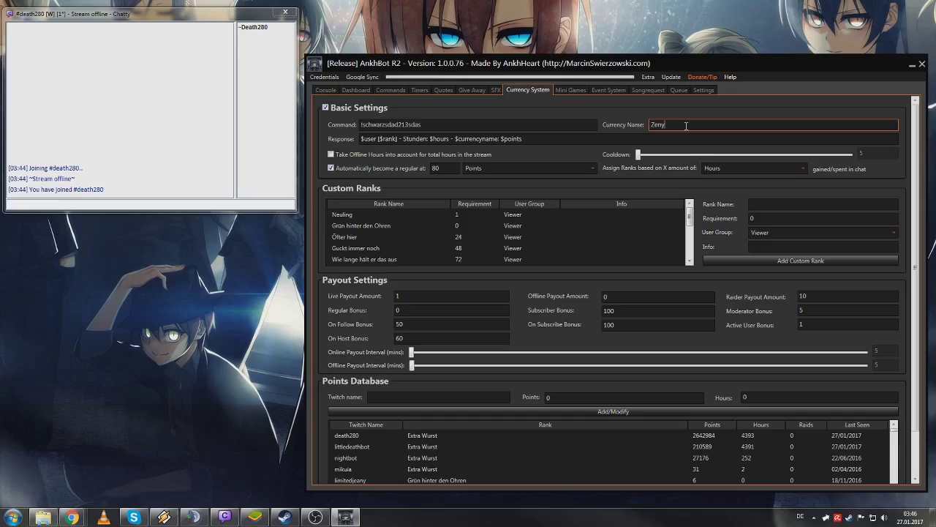
click(487, 138)
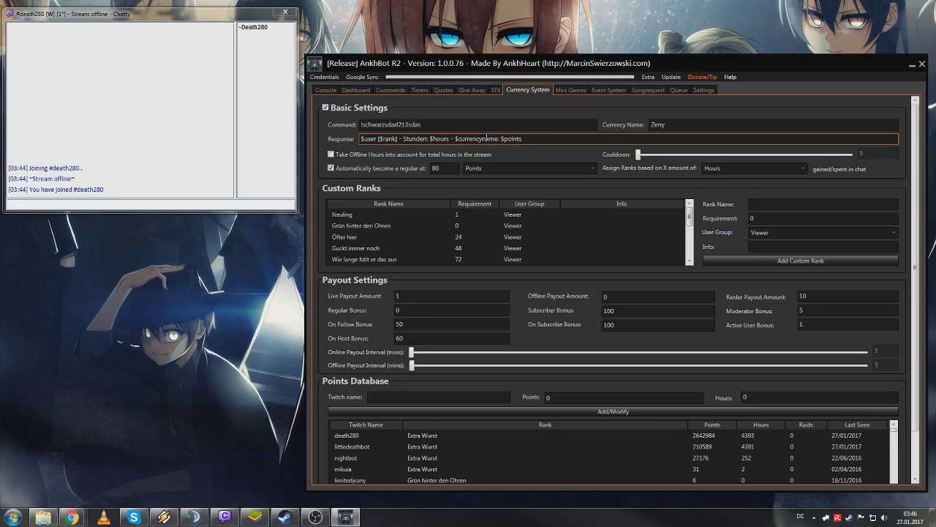
- Select the Neuling rank and keep Assign Ranks based on Hours
click(498, 215)
click(782, 207)
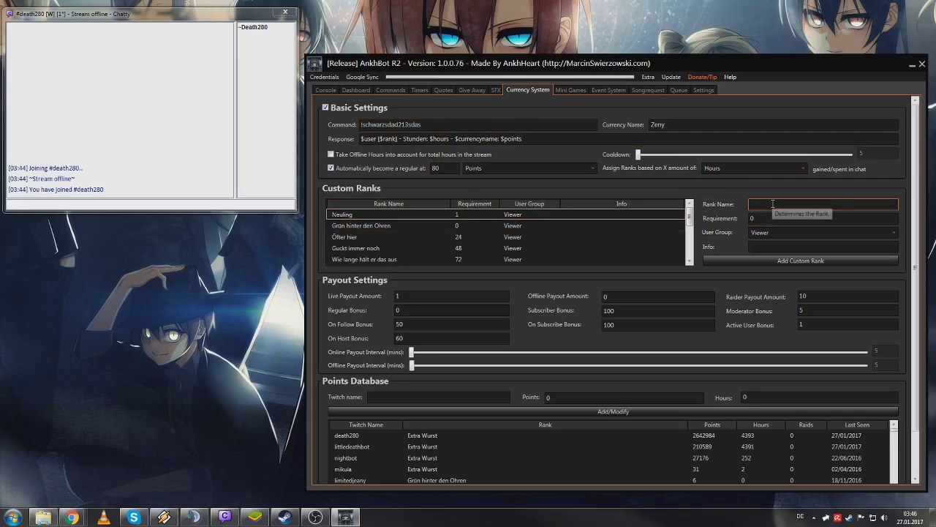
click(766, 218)
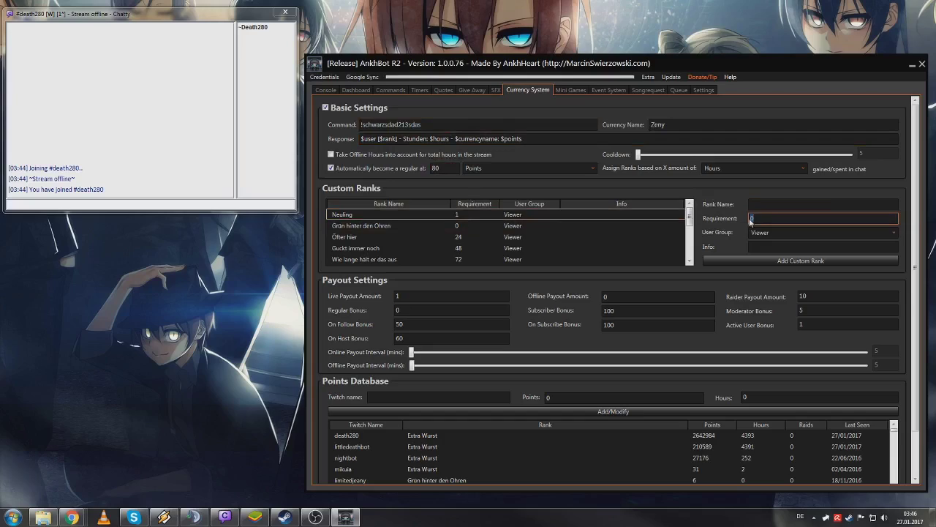
key(Tab)
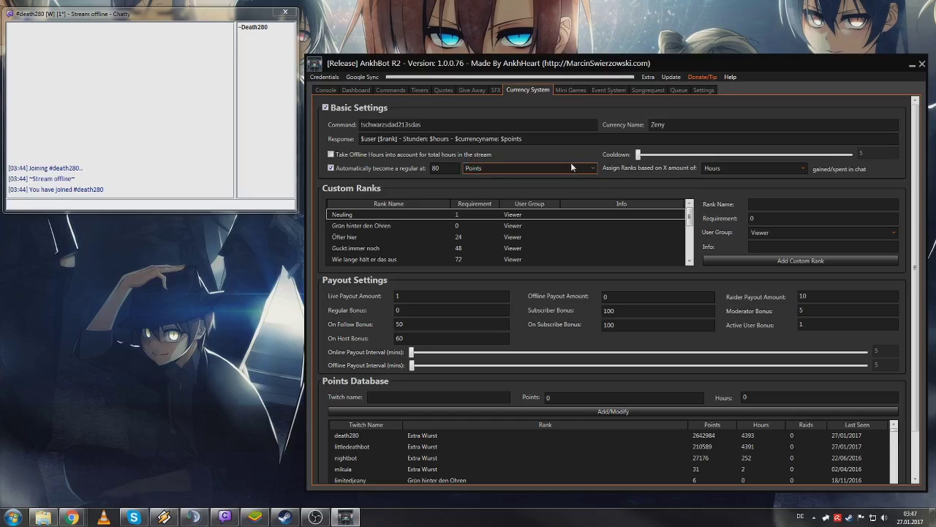
click(714, 170)
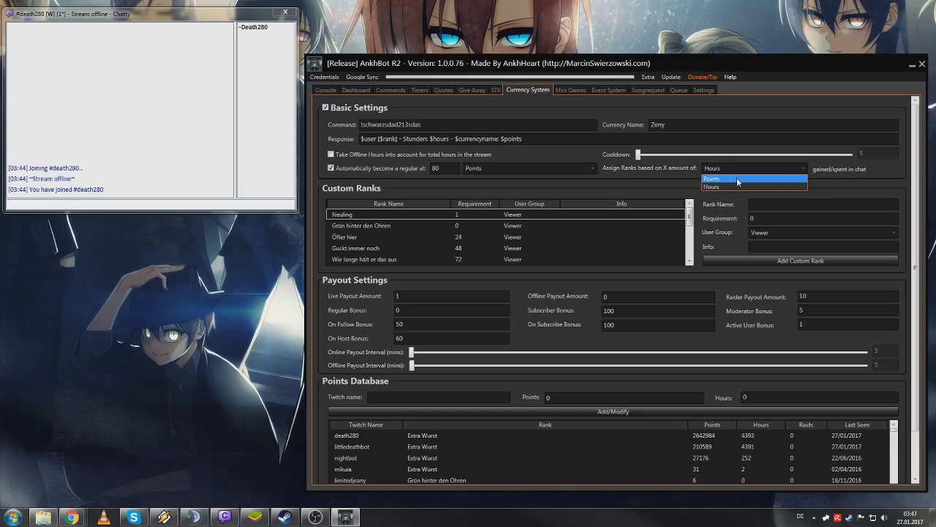
click(737, 188)
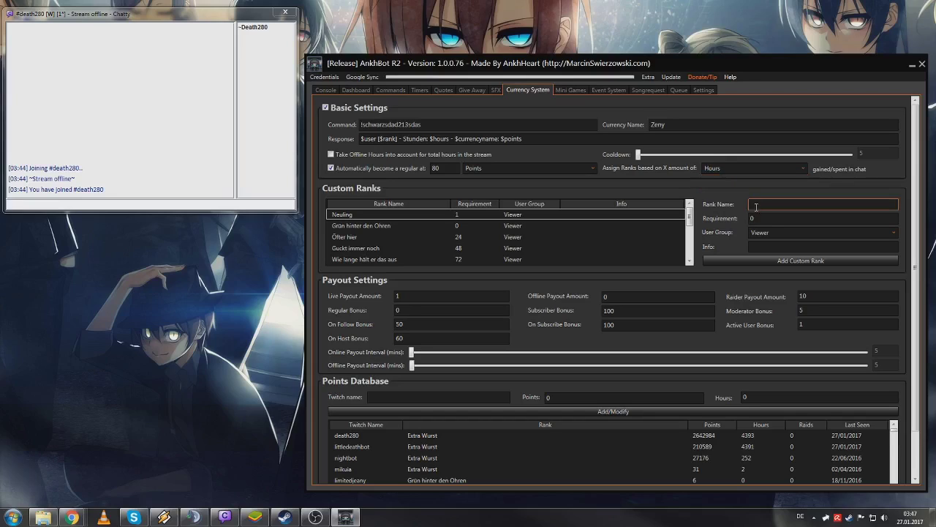
- Enter 'Neuling' as the rank name and select the On Follow Bonus value
click(766, 209)
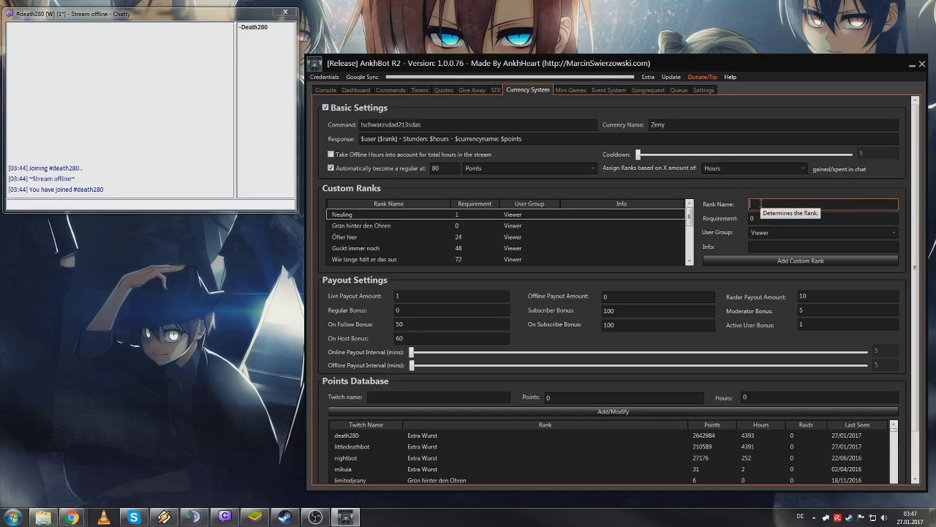
text(Neuling)
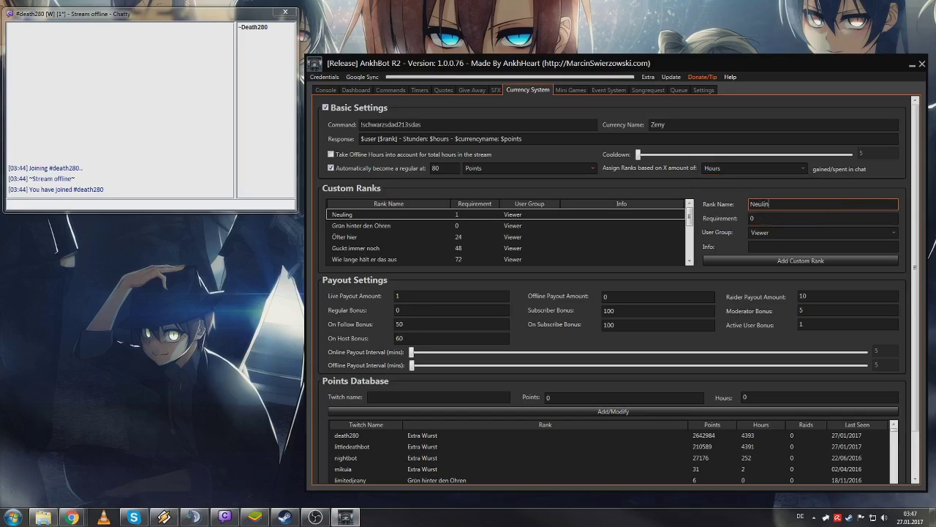
click(752, 214)
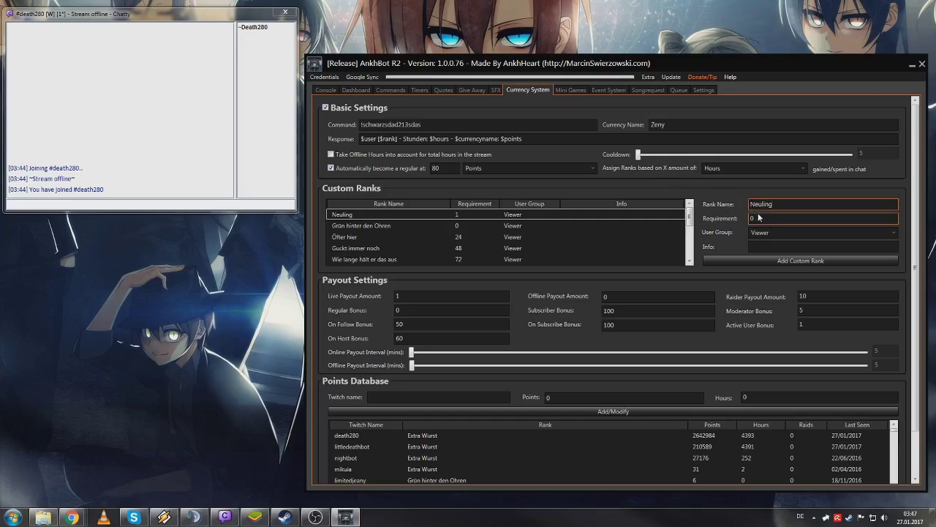
click(424, 324)
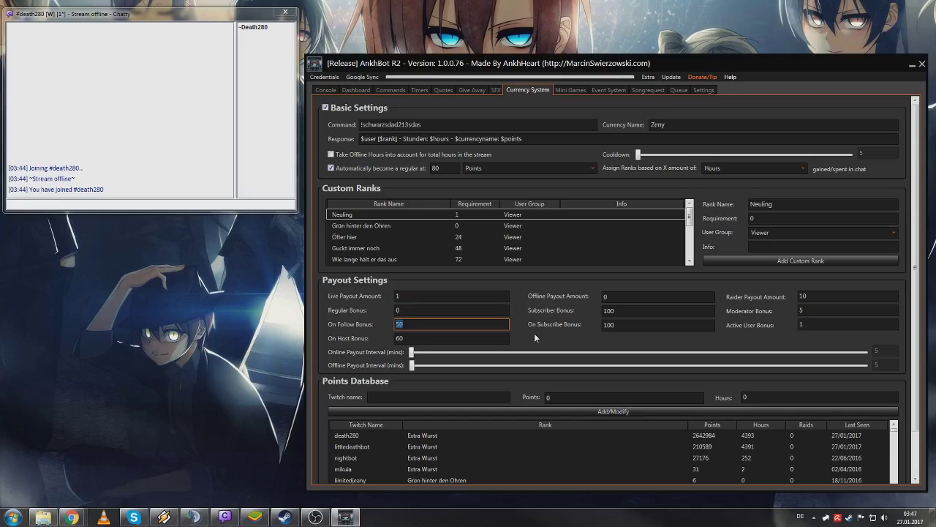
- Set the On Follow Bonus to 10, On Host Bonus to 5 and Moderator Bonus to 2
text(10)
key(Tab)
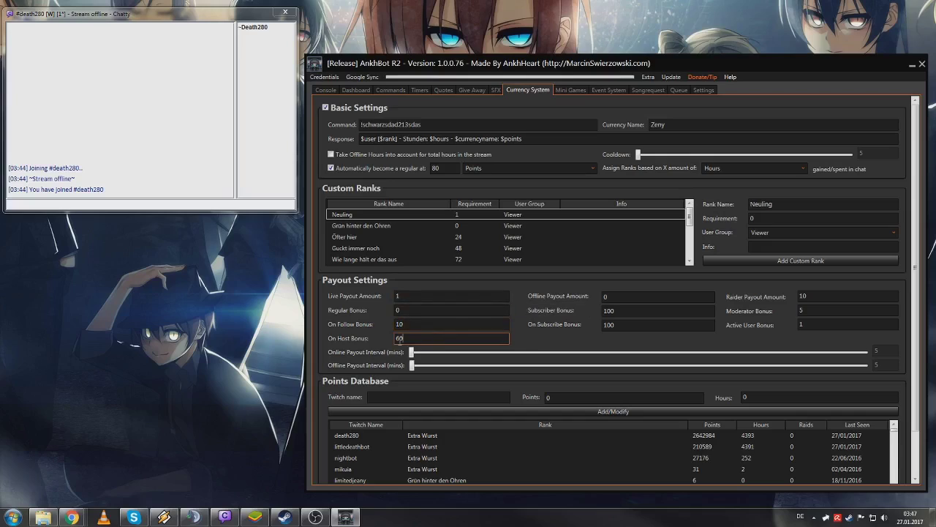
text(5)
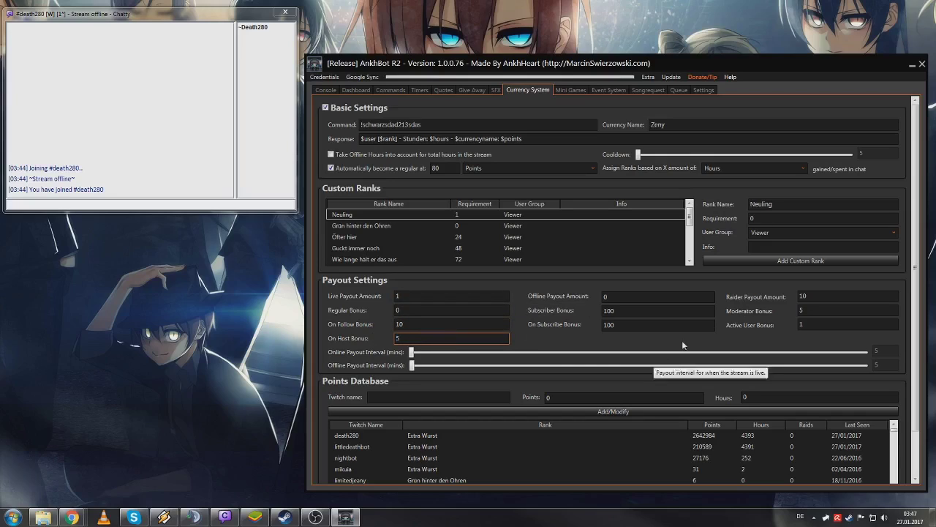
click(652, 310)
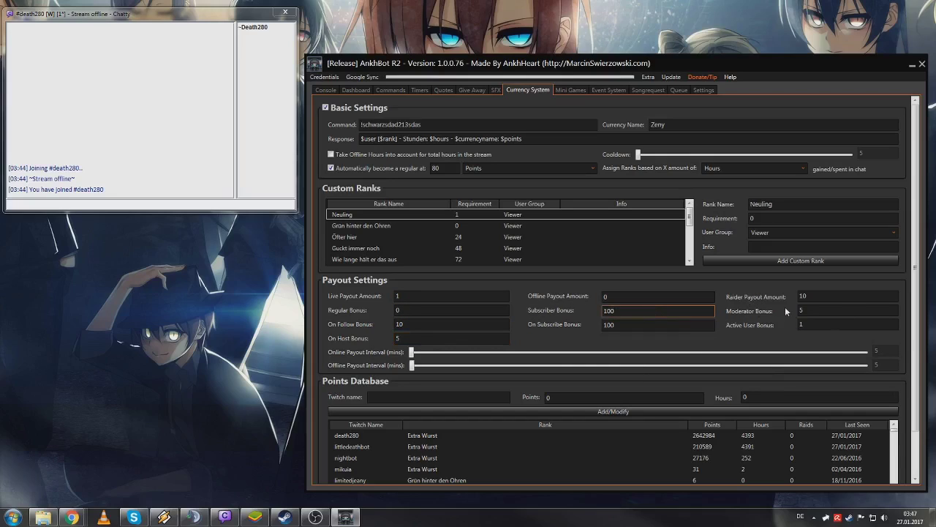
click(814, 312)
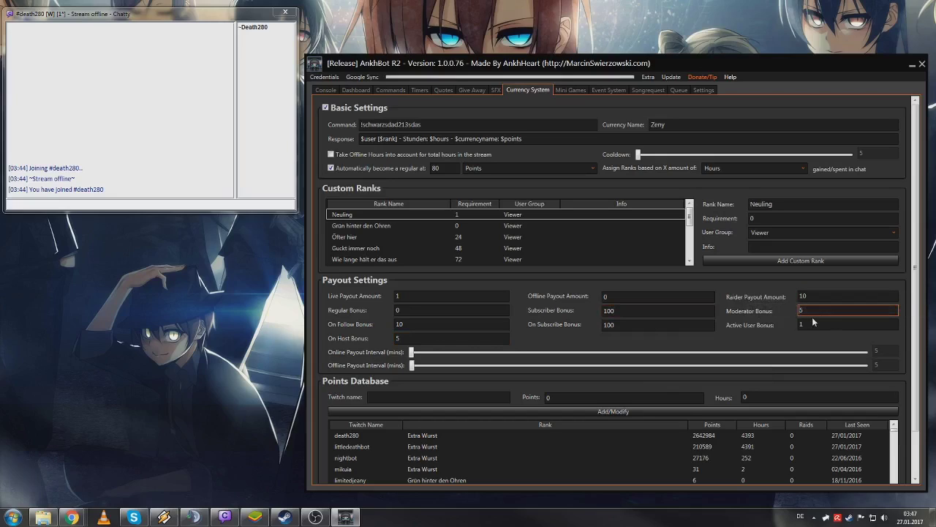
key(BackSpace)
text(2)
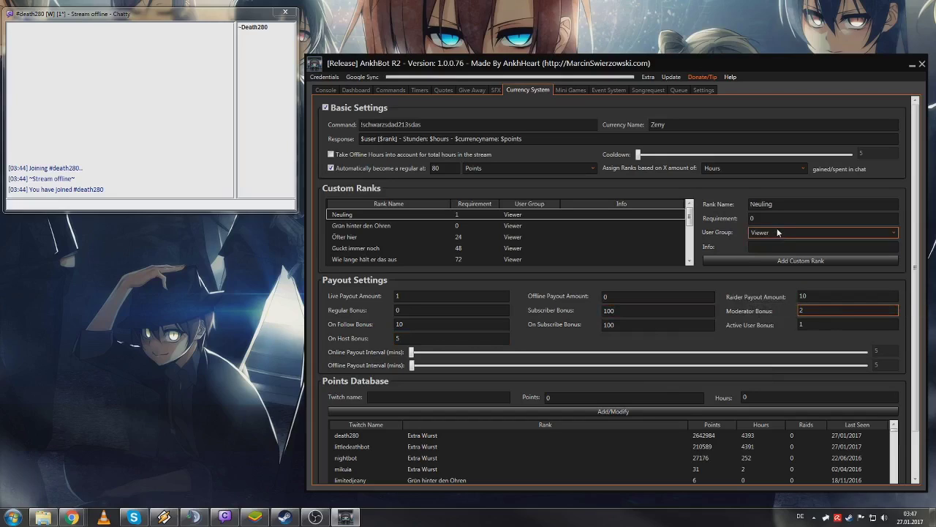
- Give the Neuling rank a requirement of 20 with user group Viewer
click(788, 218)
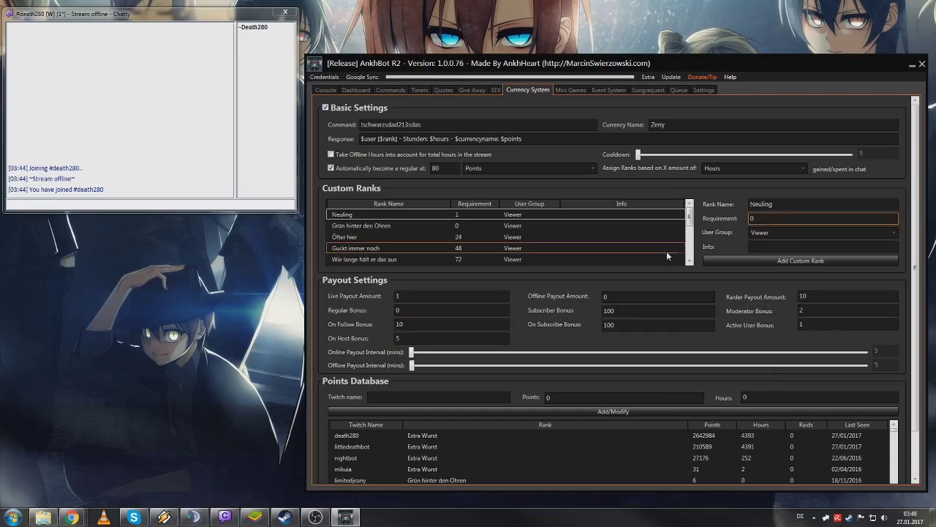
key(BackSpace)
text(20)
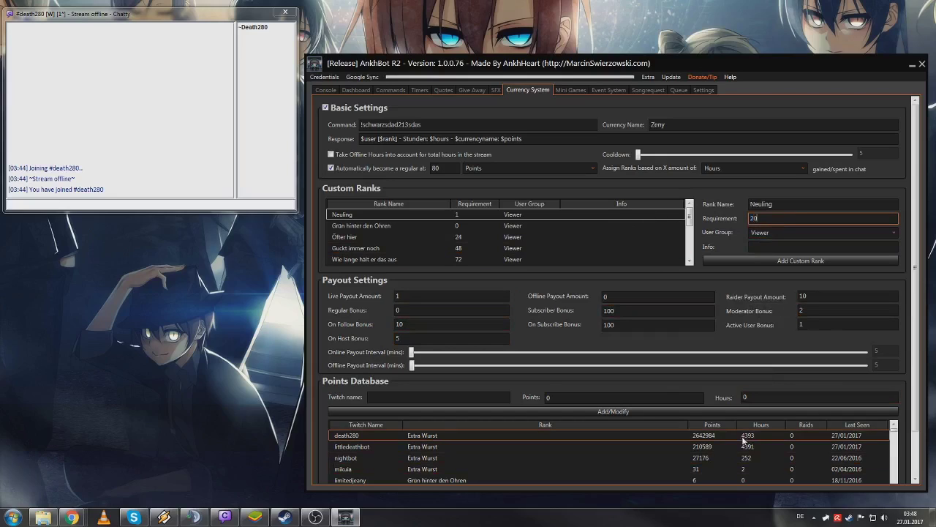
click(476, 324)
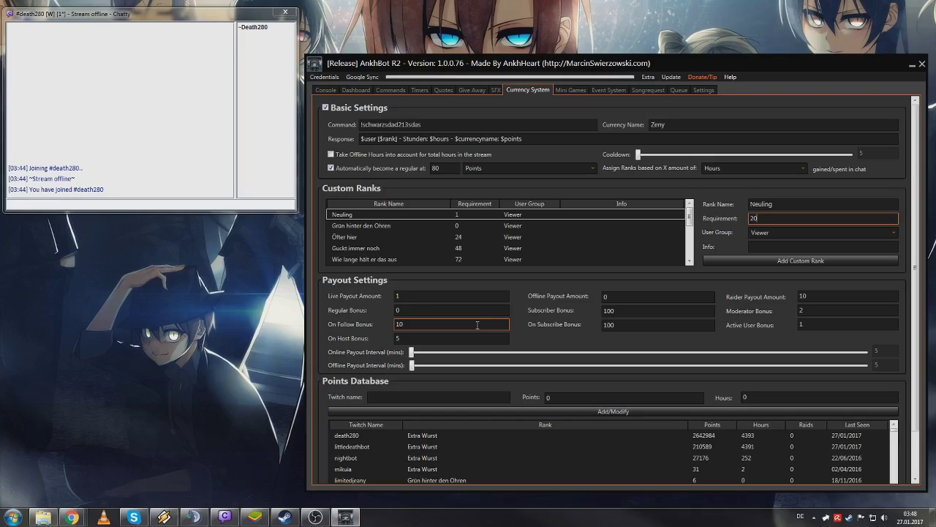
click(758, 233)
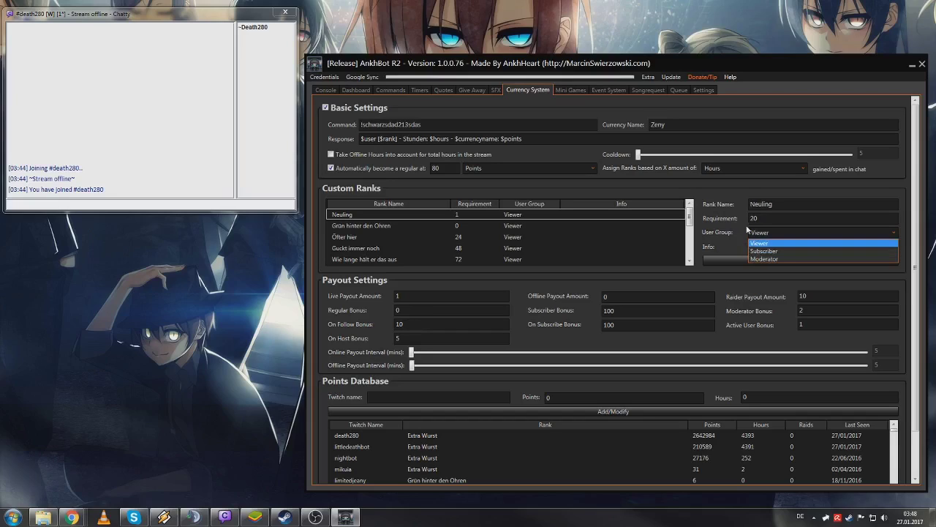
click(751, 230)
drag(690, 211, 690, 270)
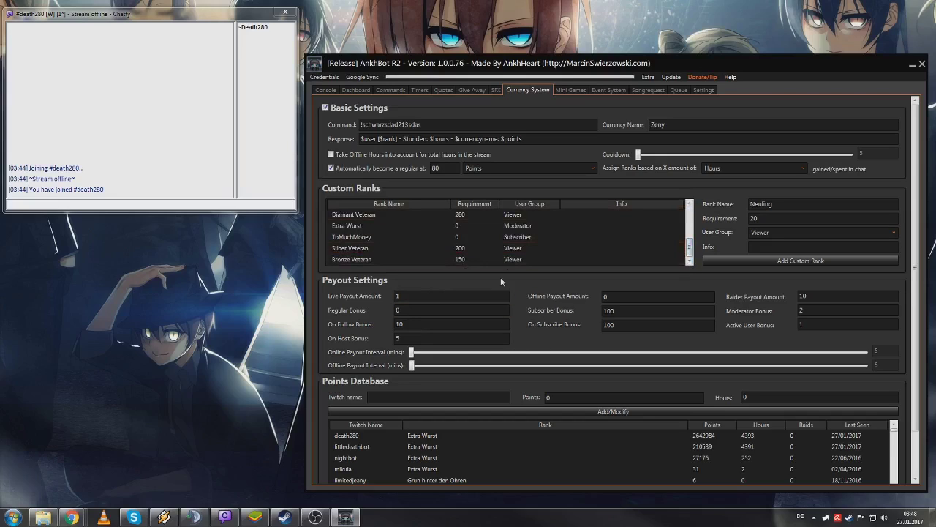
- Select the ToMuchMoney rank and keep Points as the automatic regular status criterion
click(516, 237)
click(585, 168)
click(585, 168)
scroll(585, 168, down, 1)
scroll(592, 275, down, 1)
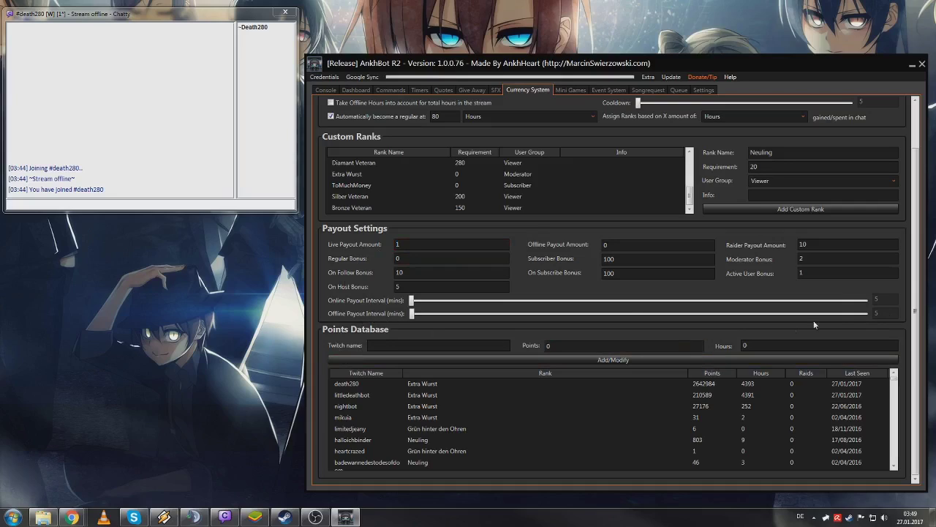
click(624, 244)
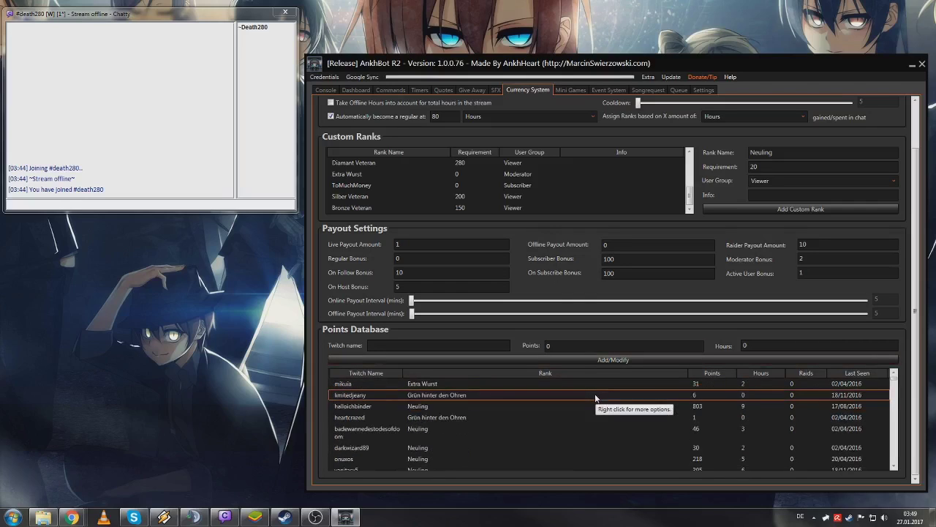
scroll(596, 399, down, 1)
- Sort the Points Database by Rank, then by Points with the highest first
click(453, 377)
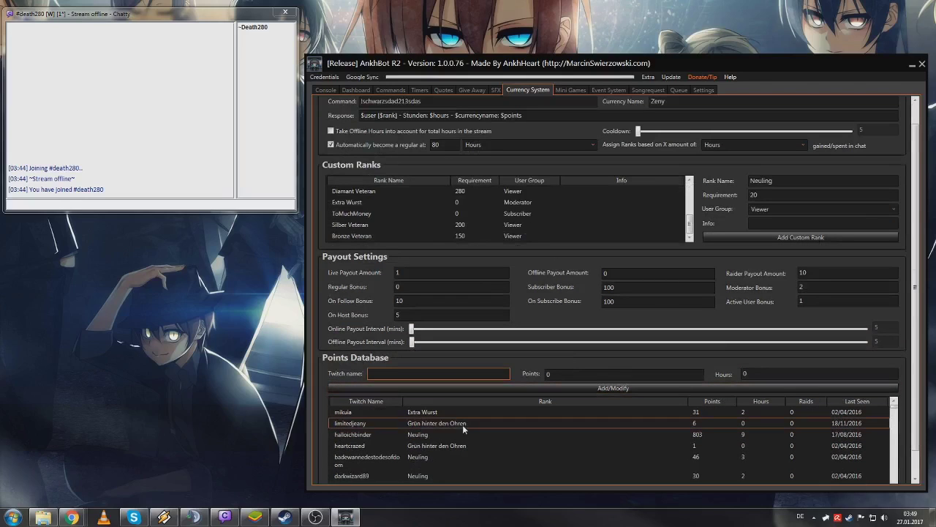
click(528, 401)
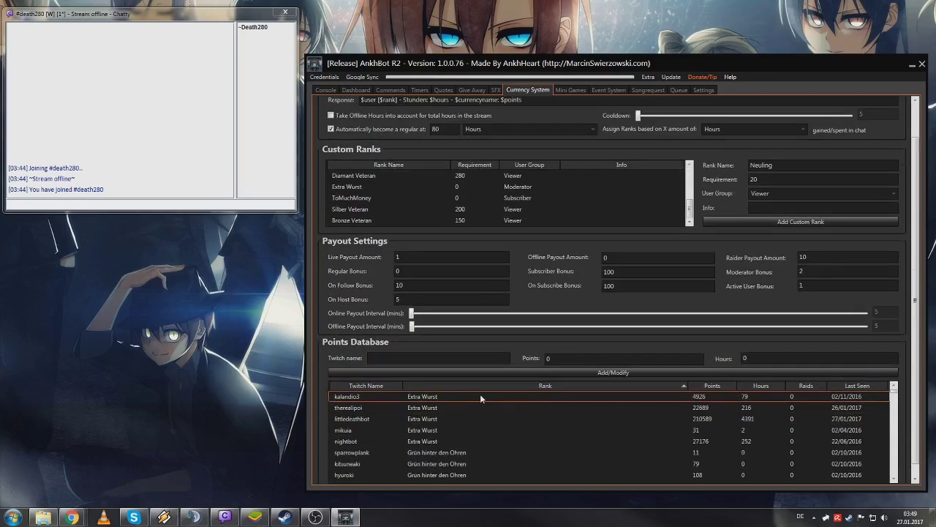
click(707, 386)
click(704, 384)
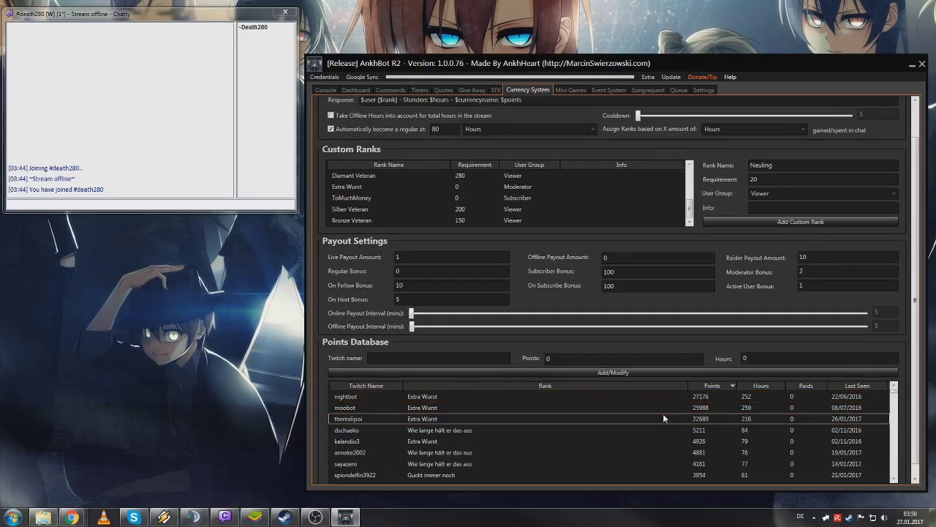
scroll(663, 413, up, 1)
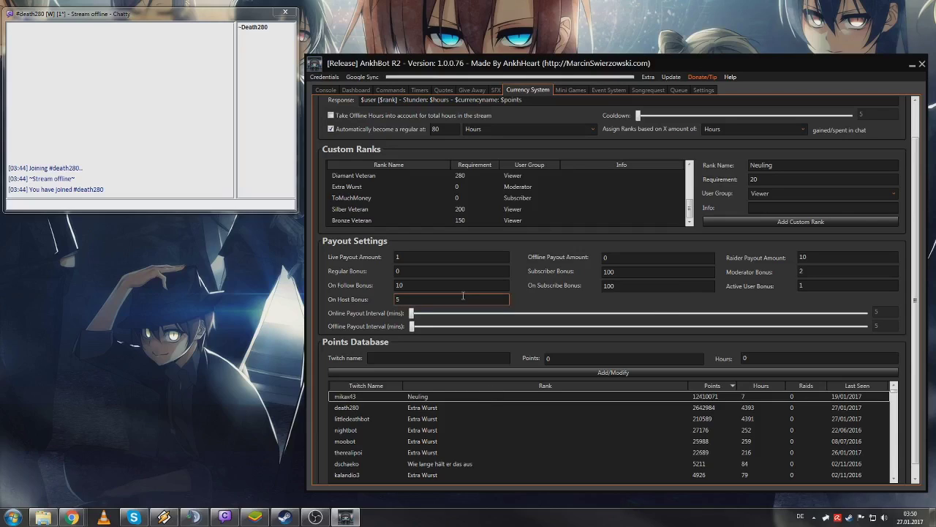
scroll(559, 294, up, 2)
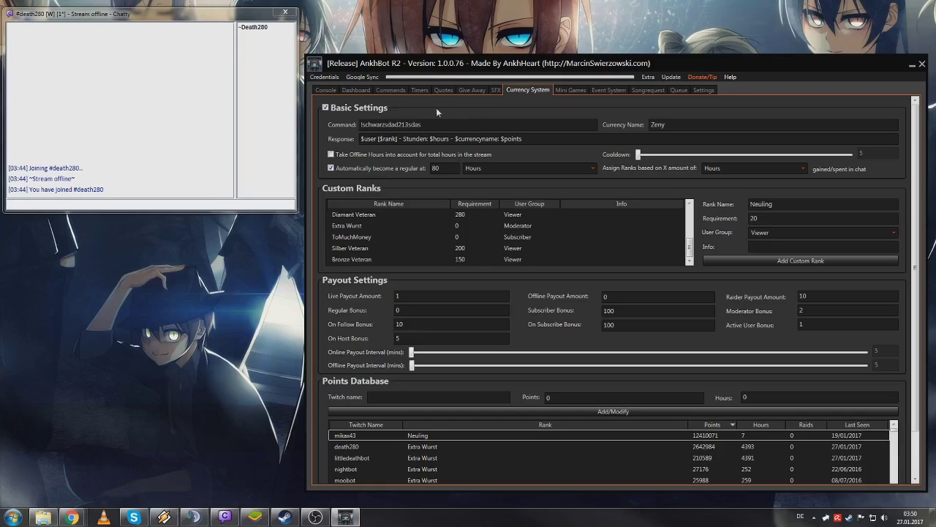
- Load the !zeny command into the editor from the Commands list, keeping Usage as Chat
click(389, 91)
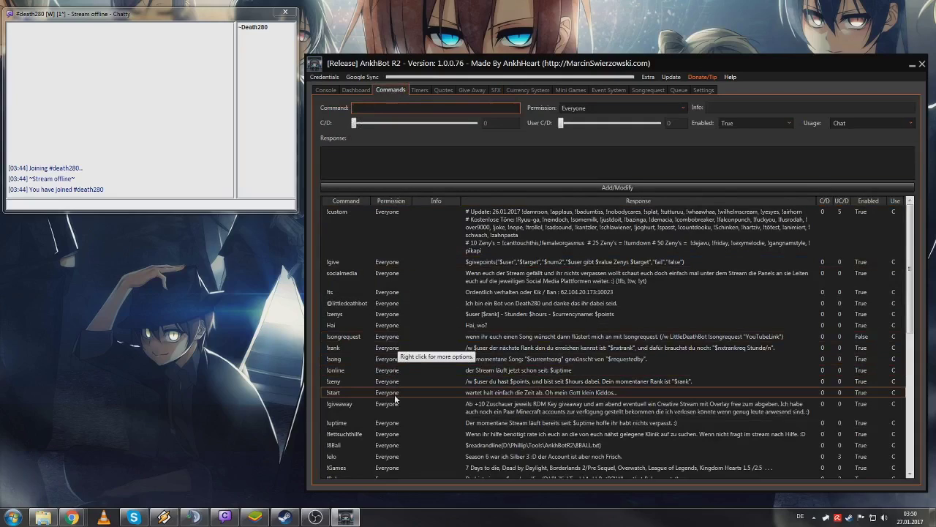
right_click(494, 382)
click(516, 386)
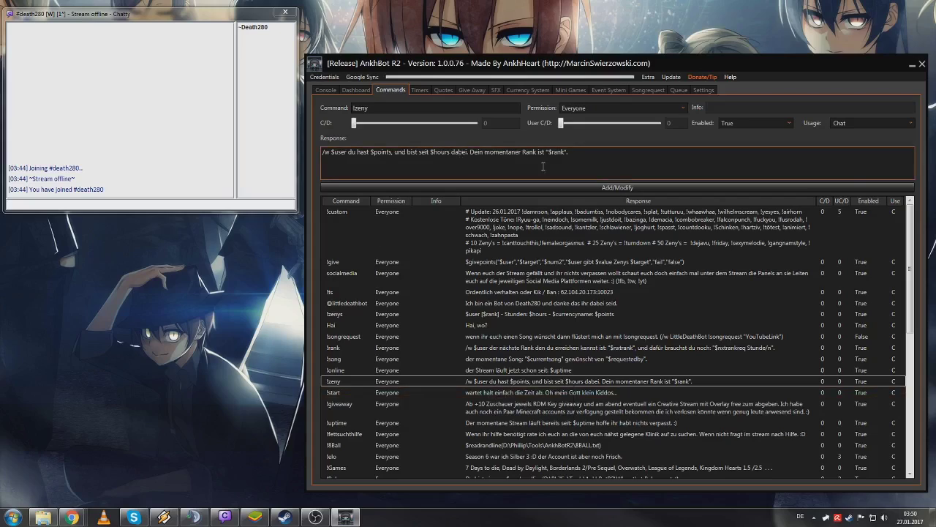
drag(568, 154, 323, 154)
click(565, 168)
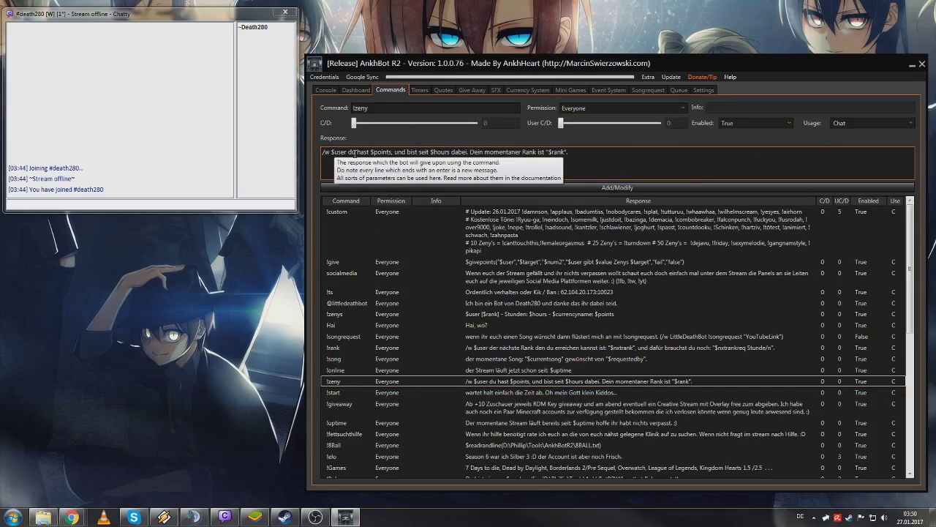
click(836, 124)
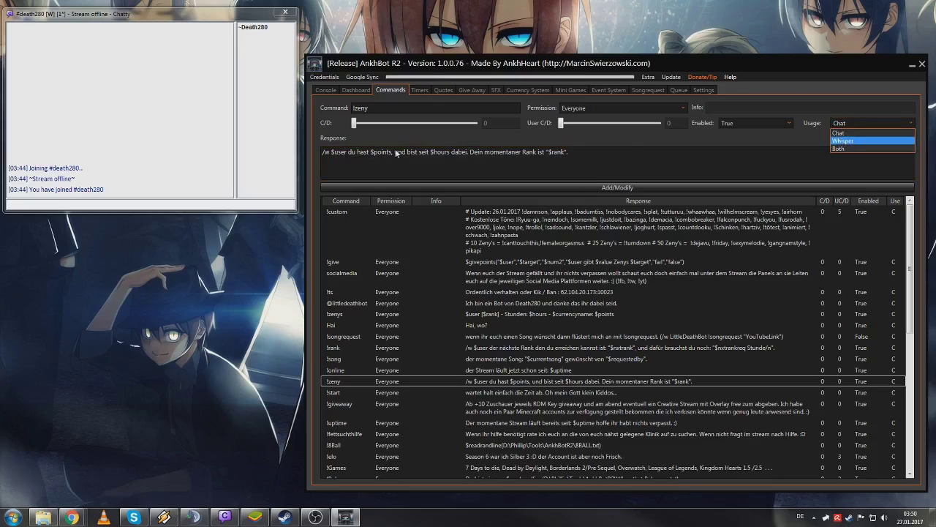
click(838, 133)
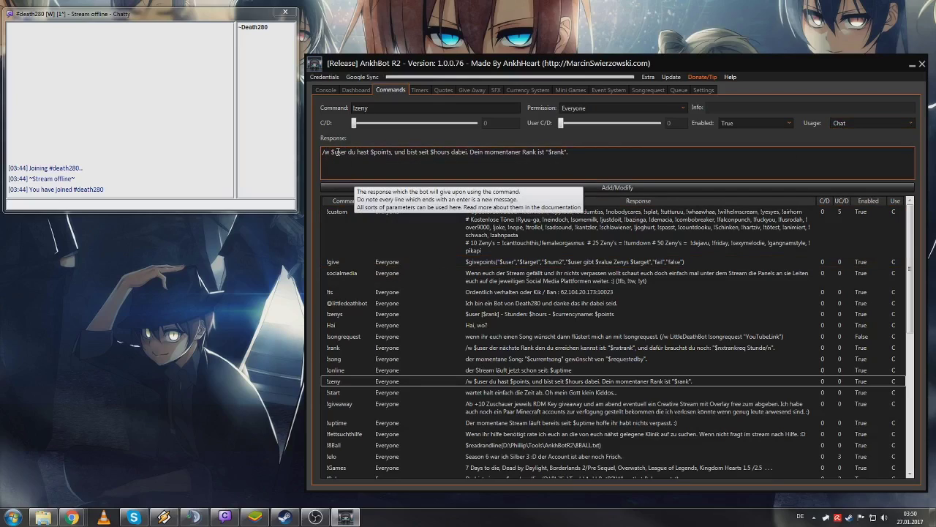
drag(330, 152, 348, 153)
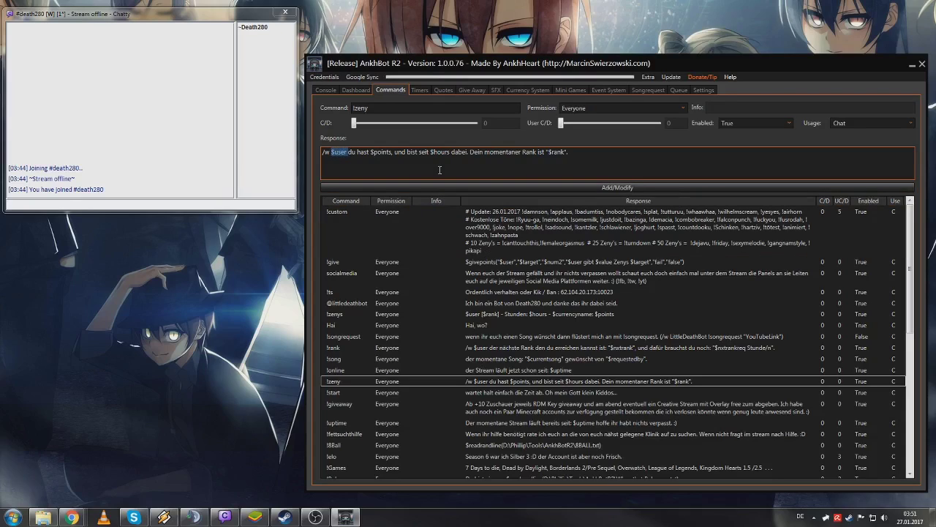
- Review the !zeny response and commands list, then go to the SFX page
click(441, 151)
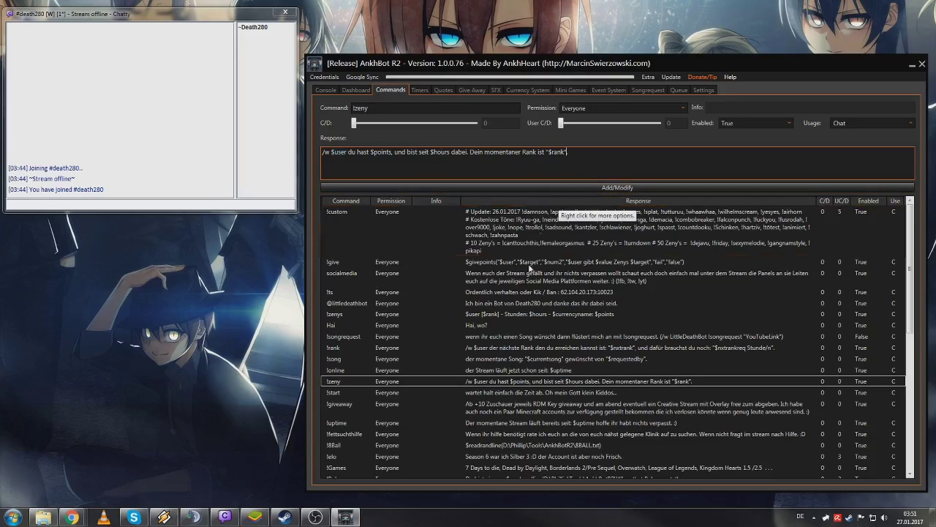
scroll(528, 307, down, 3)
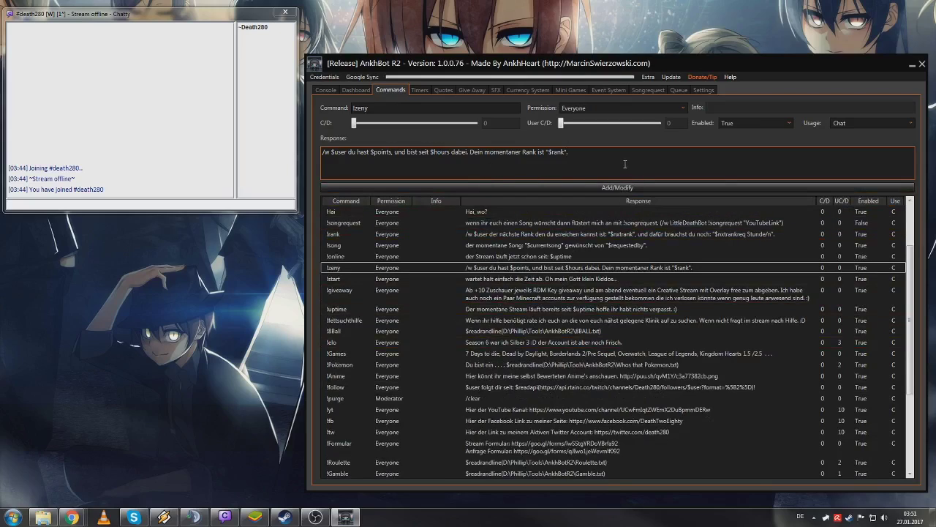
click(624, 164)
click(541, 91)
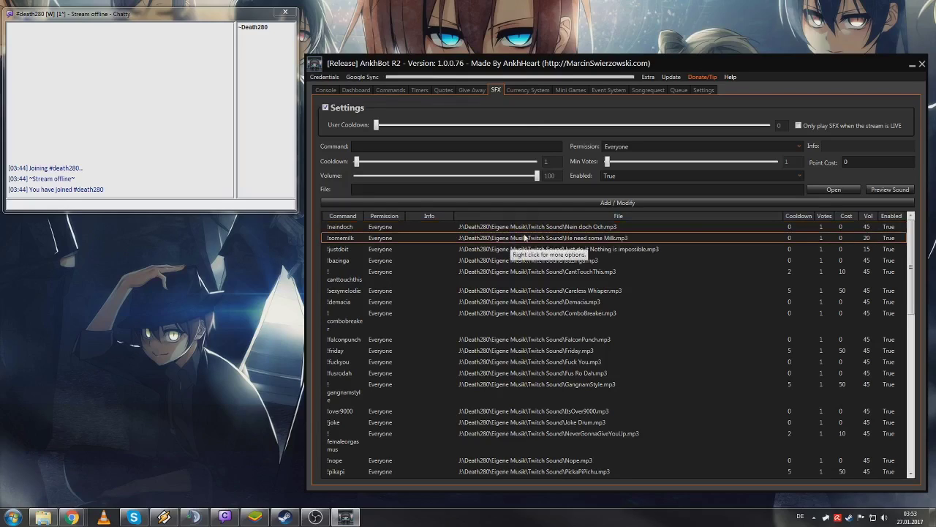
- Sort the sound effects by Cost, lowest first, and bring up the !neindoch row's options
click(846, 215)
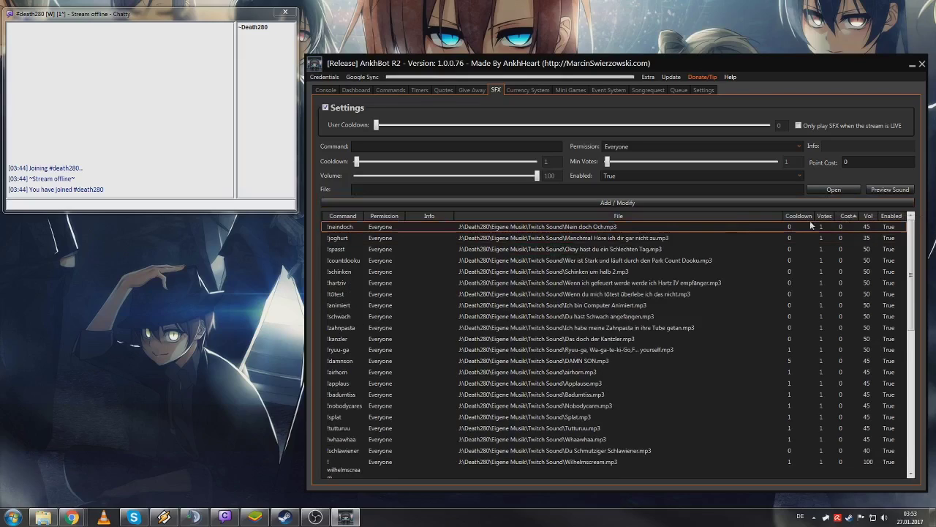
right_click(602, 227)
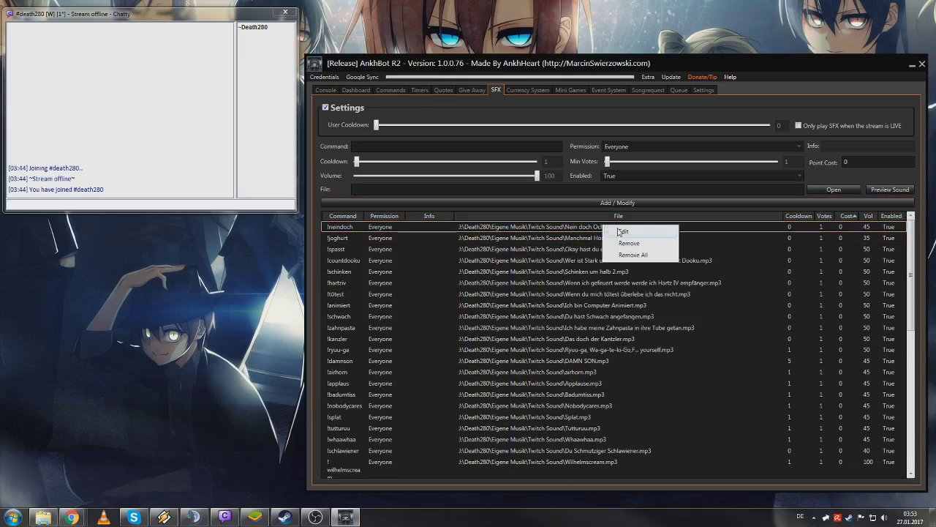
- Load the !neindoch sound into the SFX editor and preview its Nein doch Och.mp3 file
click(634, 232)
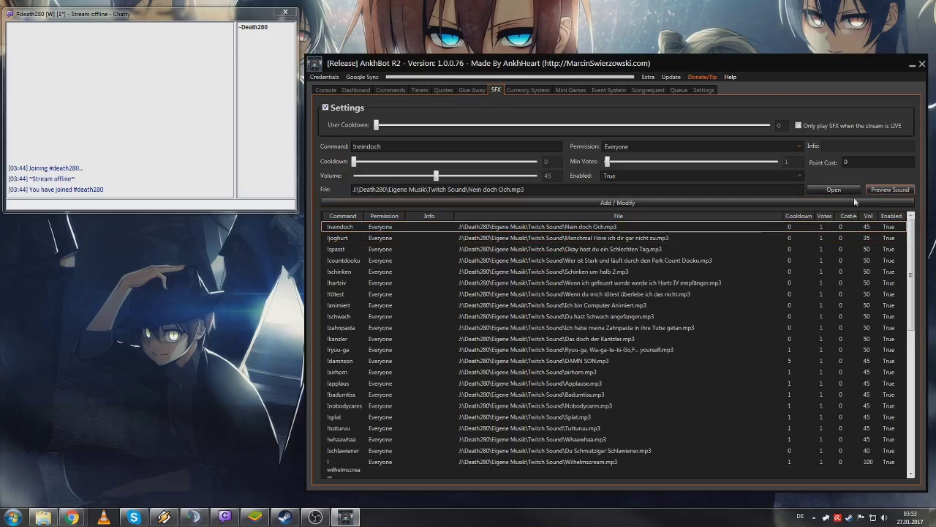
click(887, 190)
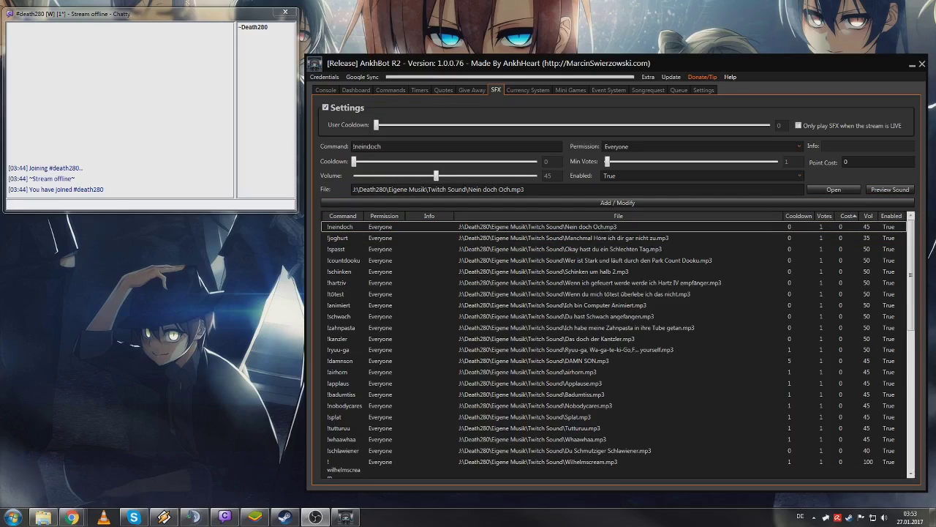
click(891, 192)
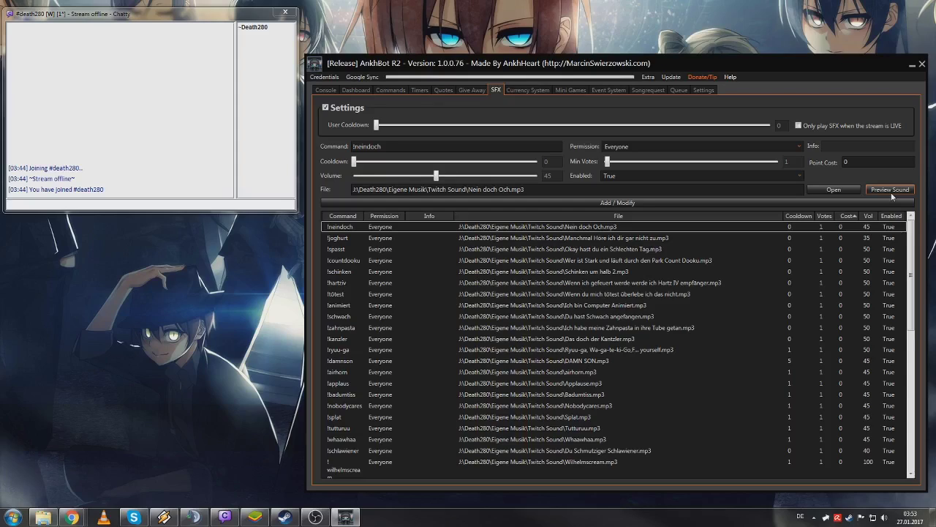
click(871, 163)
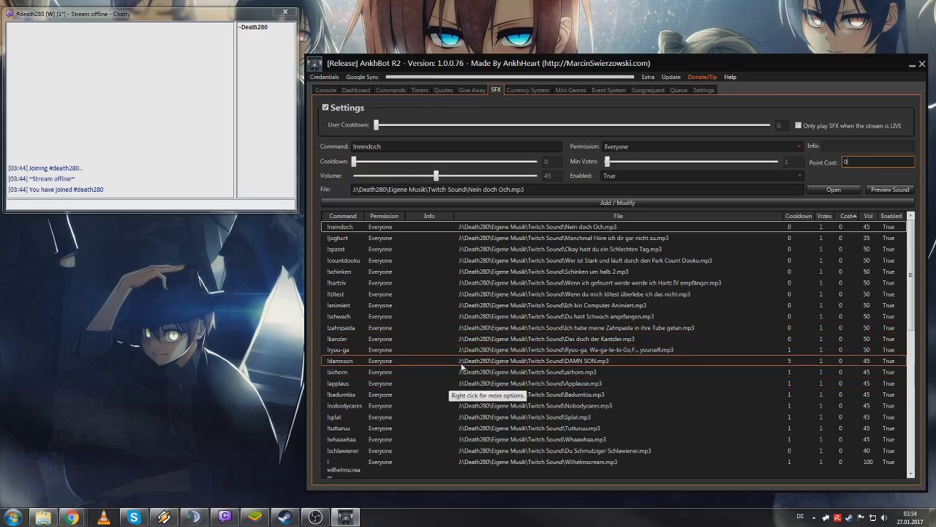
- Sort the sound list by Cost so the most expensive sounds are on top
click(463, 382)
scroll(462, 385, down, 2)
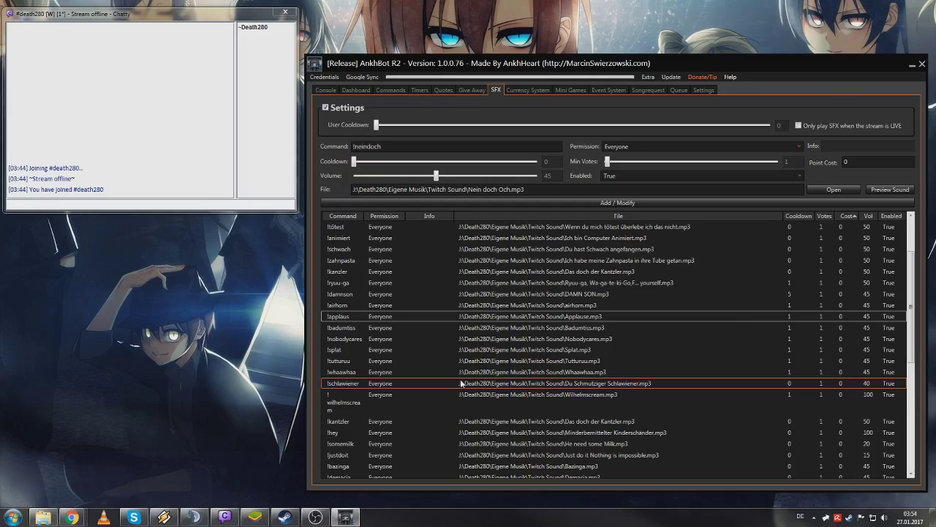
scroll(460, 379, down, 3)
scroll(461, 381, down, 5)
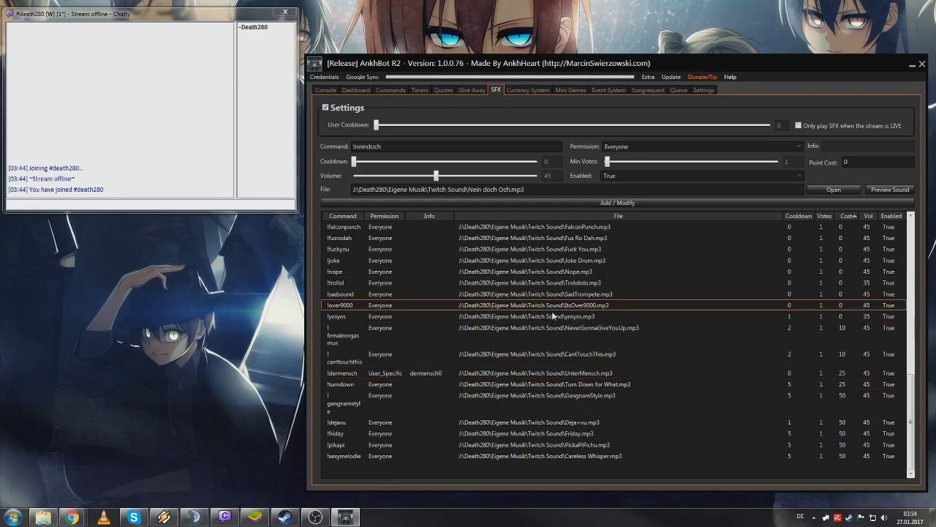
click(852, 216)
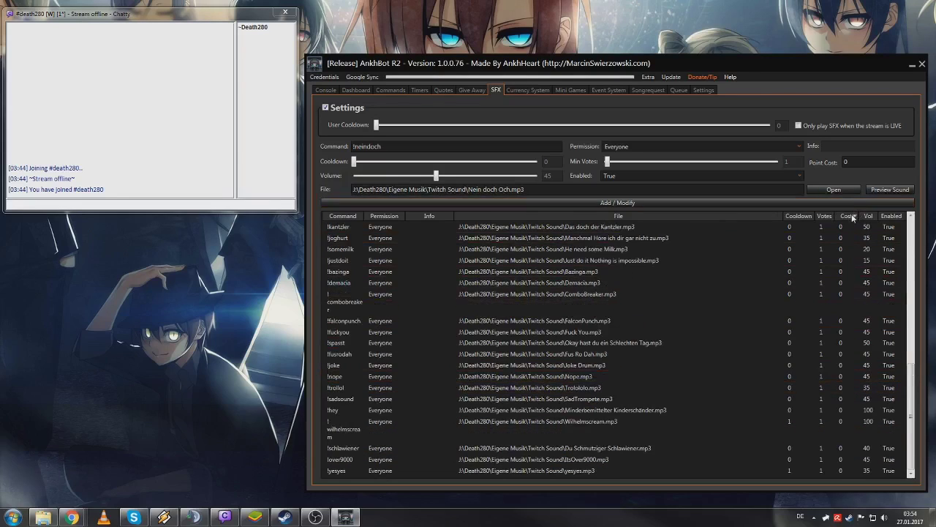
click(852, 215)
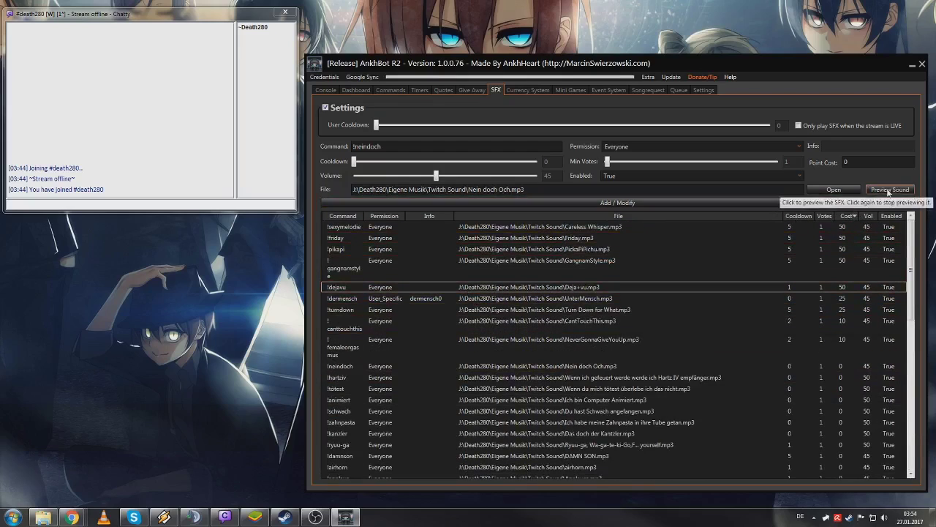
- Load the 50-point !dejavu sound into the editor and preview Deja+vu.mp3
right_click(547, 291)
click(563, 291)
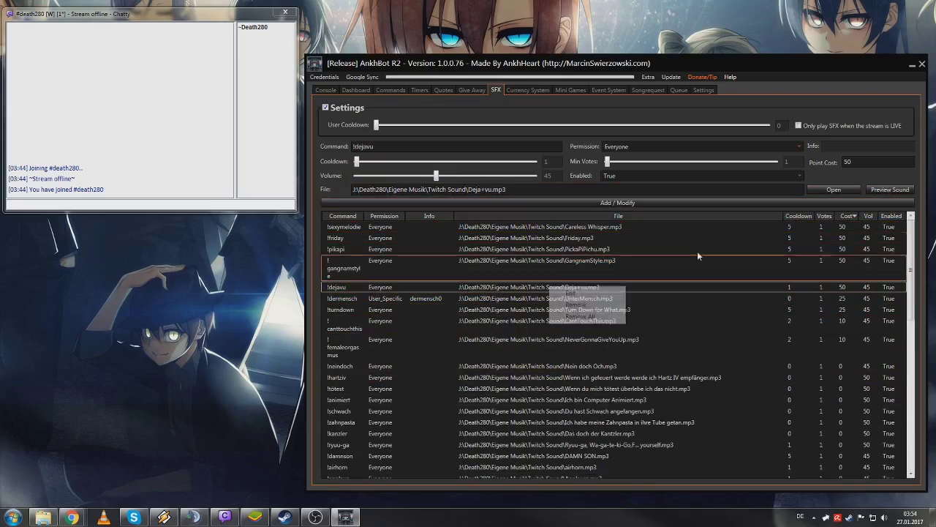
click(889, 190)
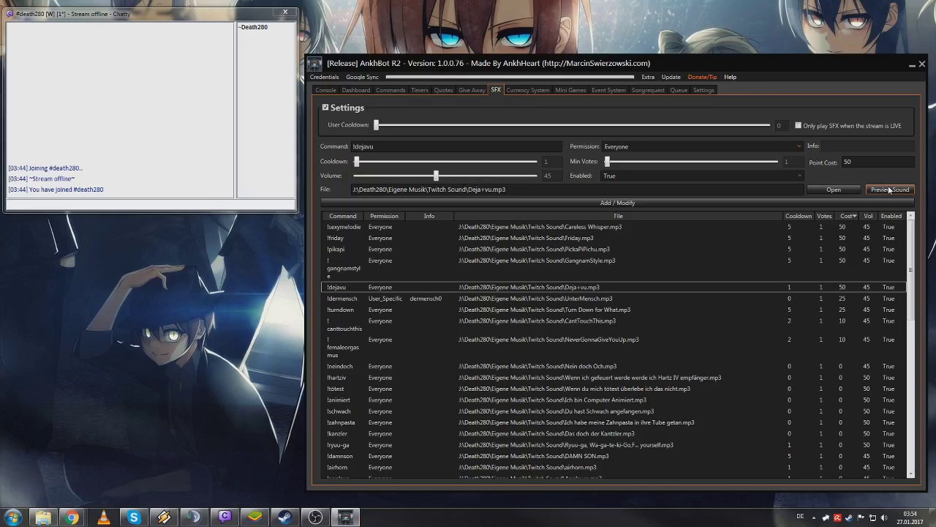
click(13, 518)
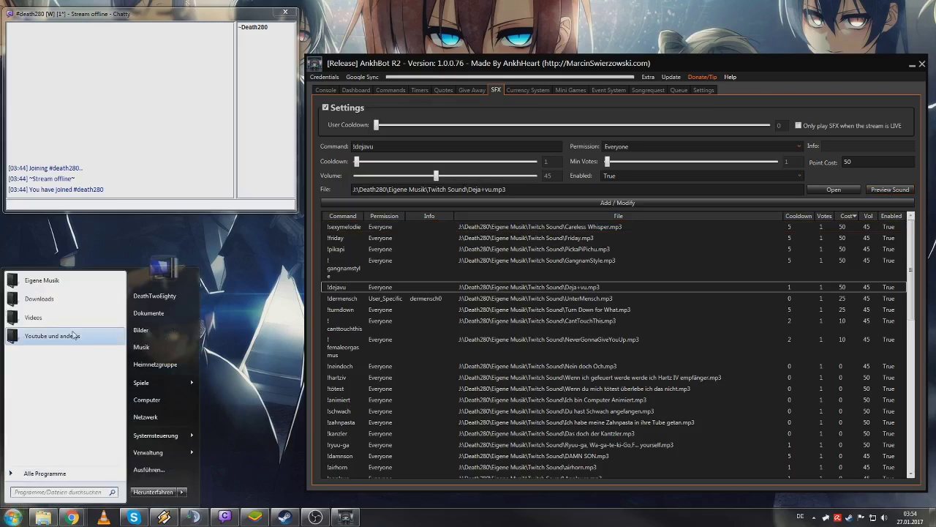
- Open the Twitch Sound folder from the music library
click(51, 289)
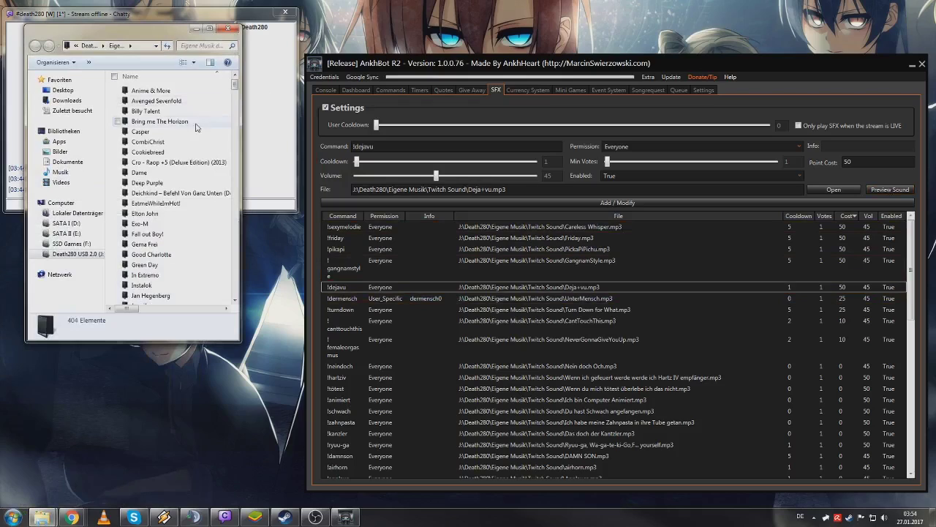
click(195, 121)
text(twitch)
key(Return)
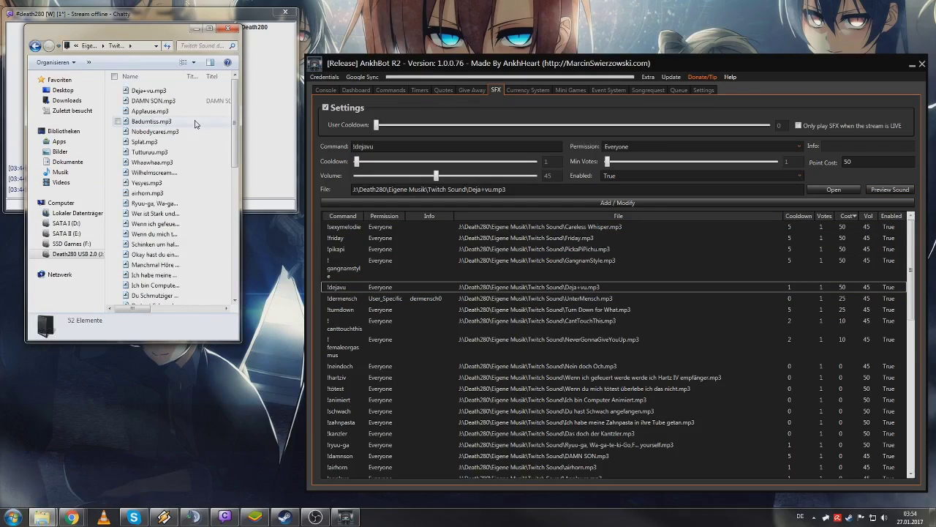
- Widen and reposition the folder window, browse the mp3 sound files, then close it
drag(240, 146, 316, 146)
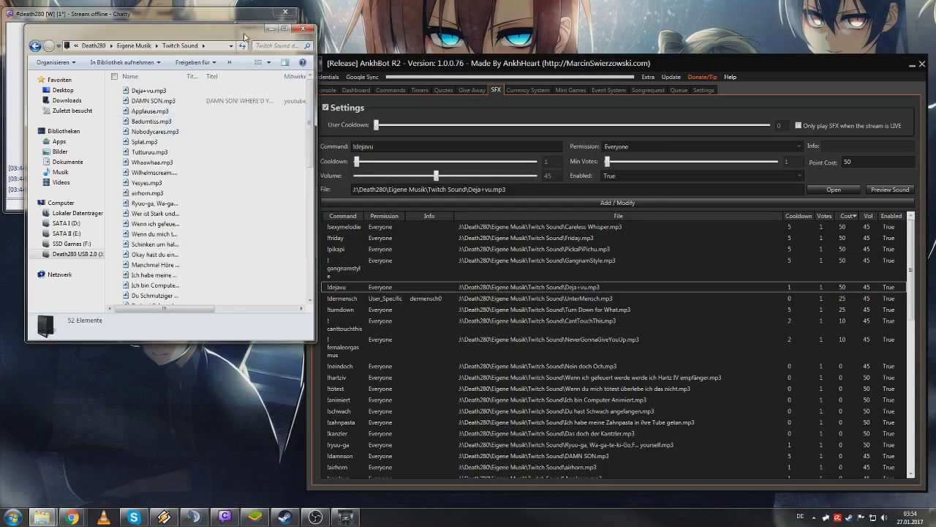
drag(245, 37, 227, 191)
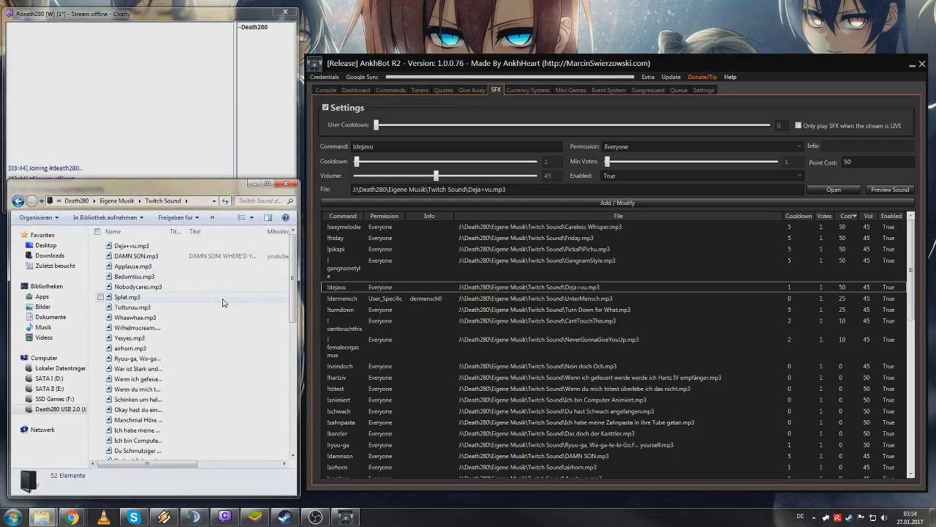
click(223, 303)
scroll(224, 302, down, 10)
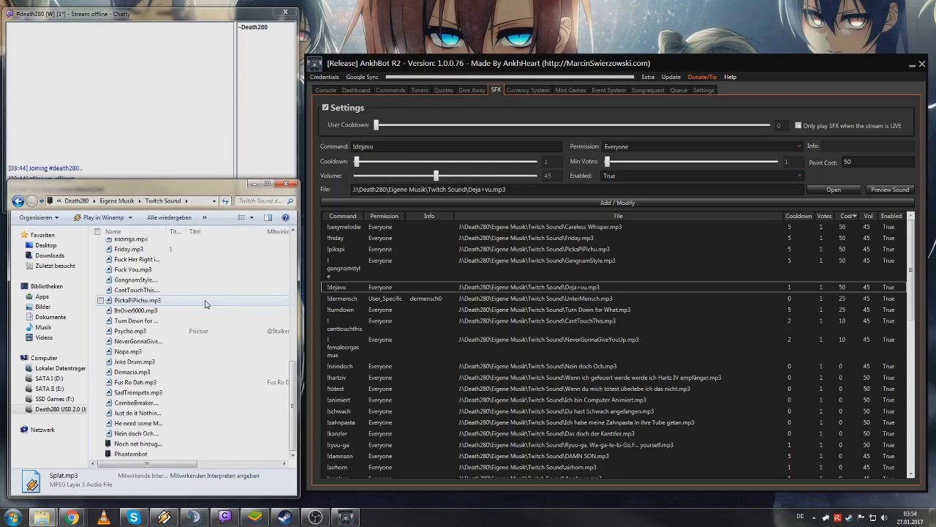
click(93, 335)
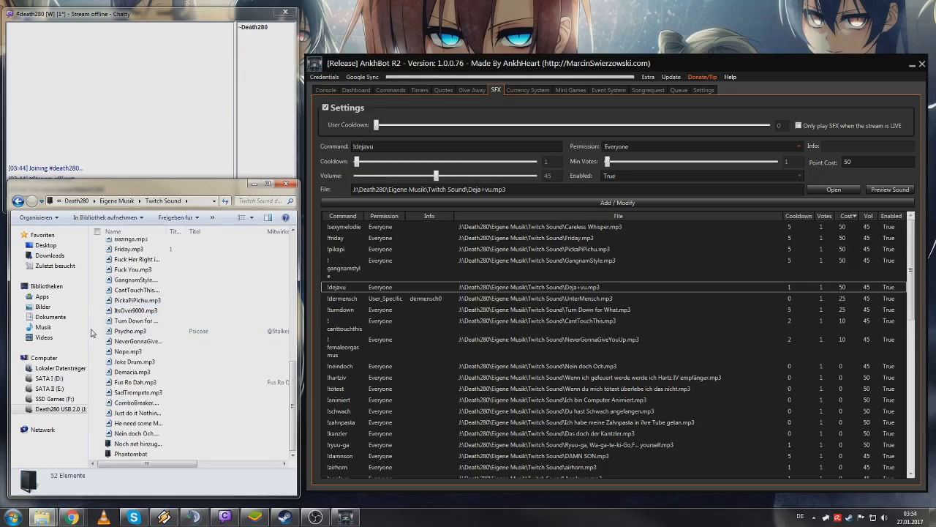
scroll(92, 334, up, 1)
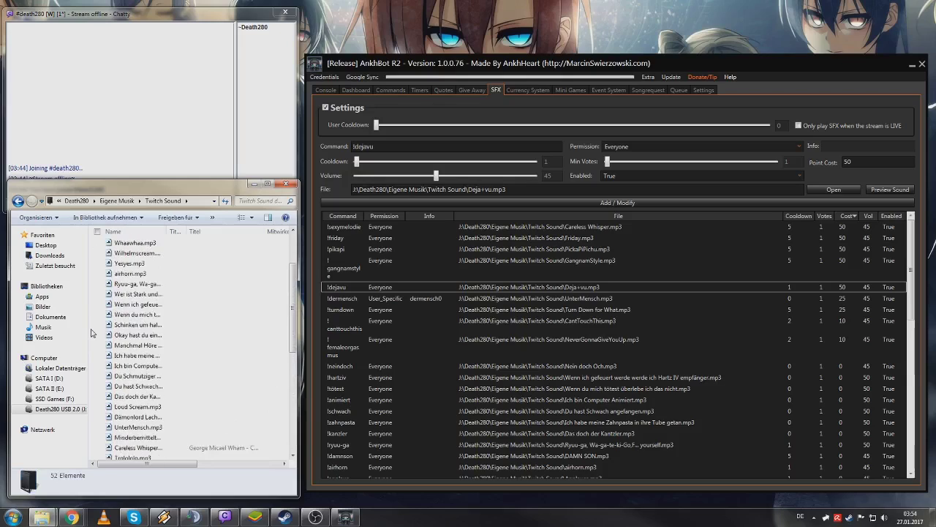
scroll(92, 334, up, 7)
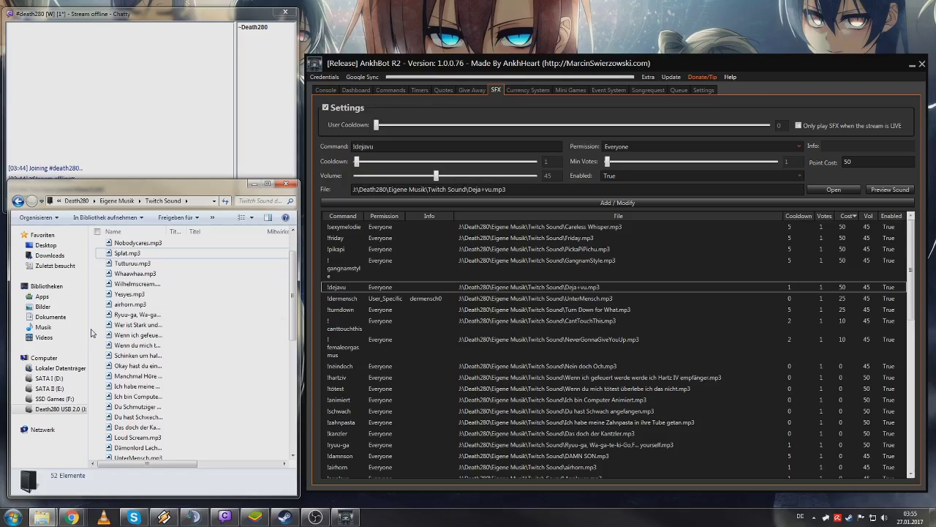
click(286, 185)
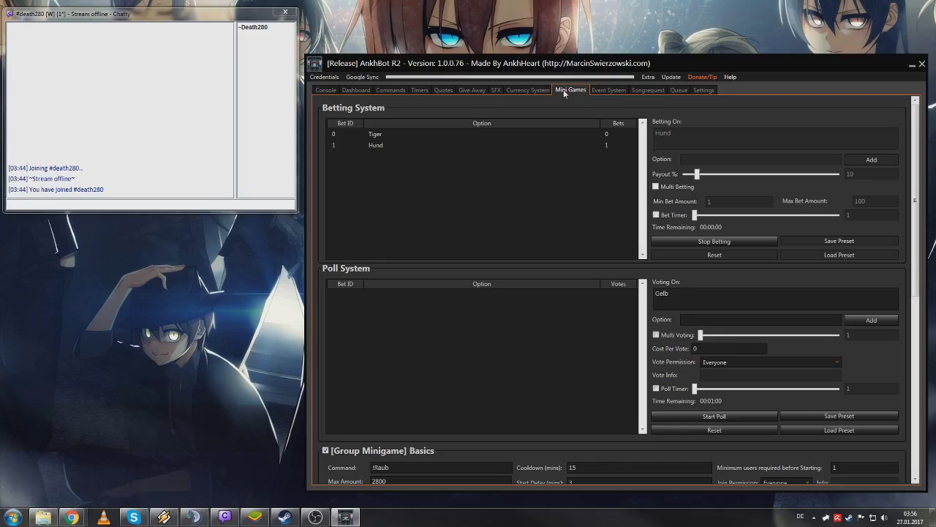
click(190, 205)
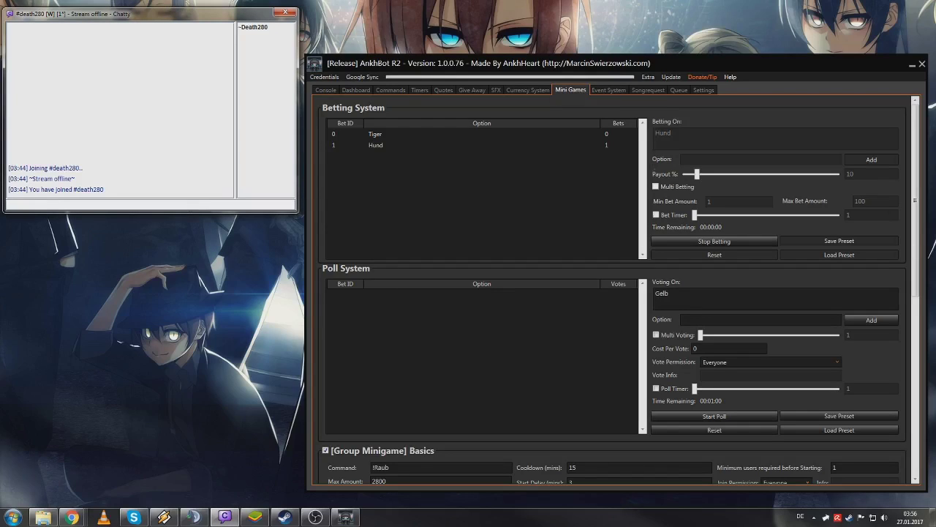
click(735, 203)
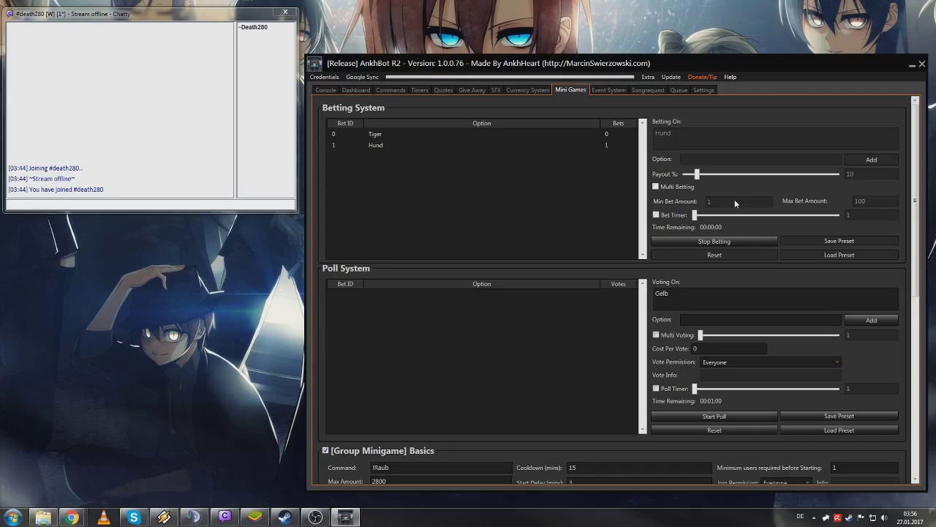
- Bet 28 on option 1 with '!bet 1 28' in Chatty, then stop betting in AnkhBot
click(235, 206)
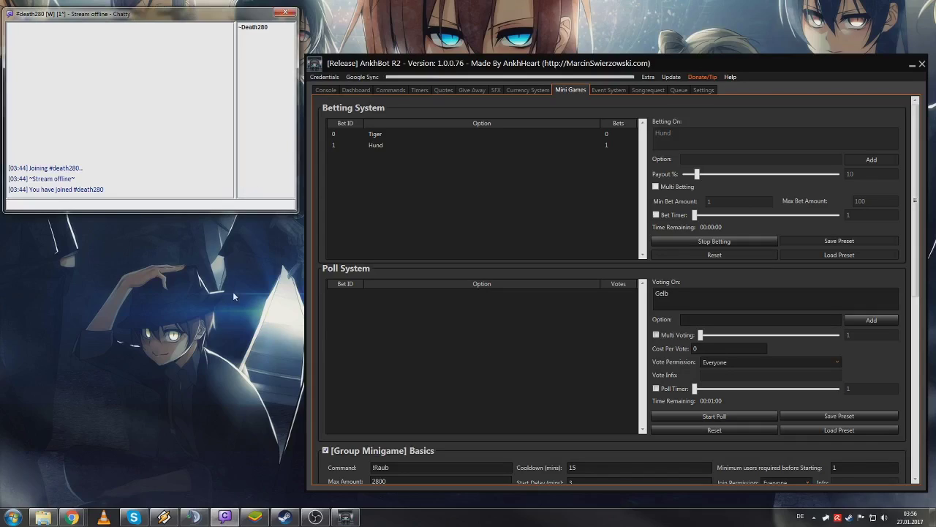
text(!bet)
text(1)
text(28)
key(Return)
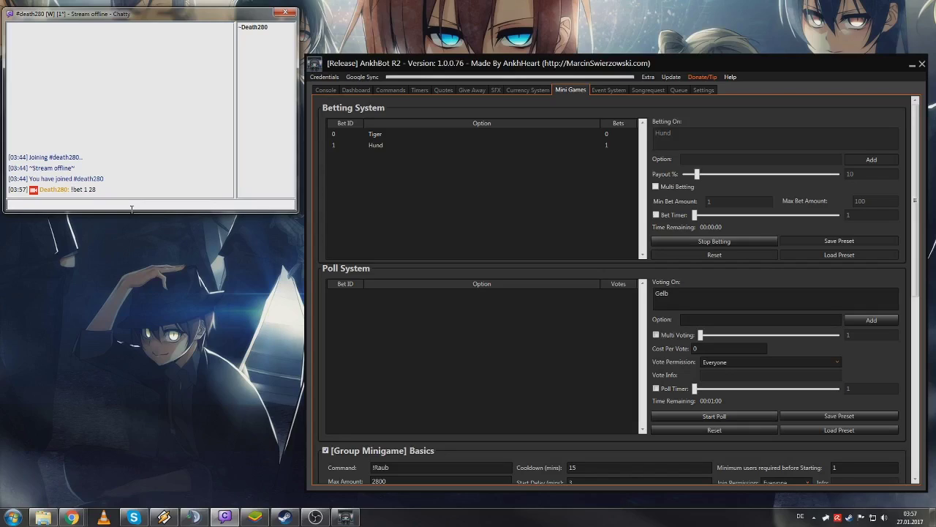
click(714, 242)
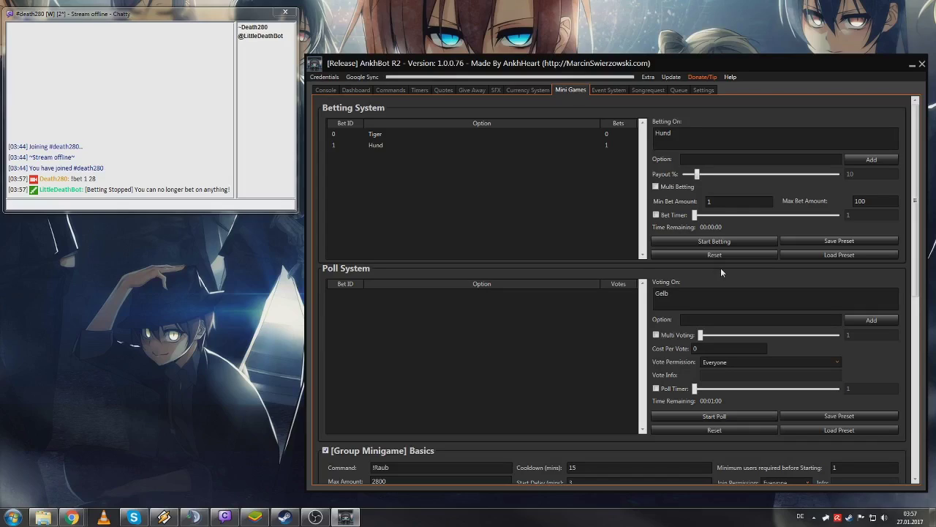
- Remove all existing bet options, Tiger and Hund, from the betting list
click(99, 205)
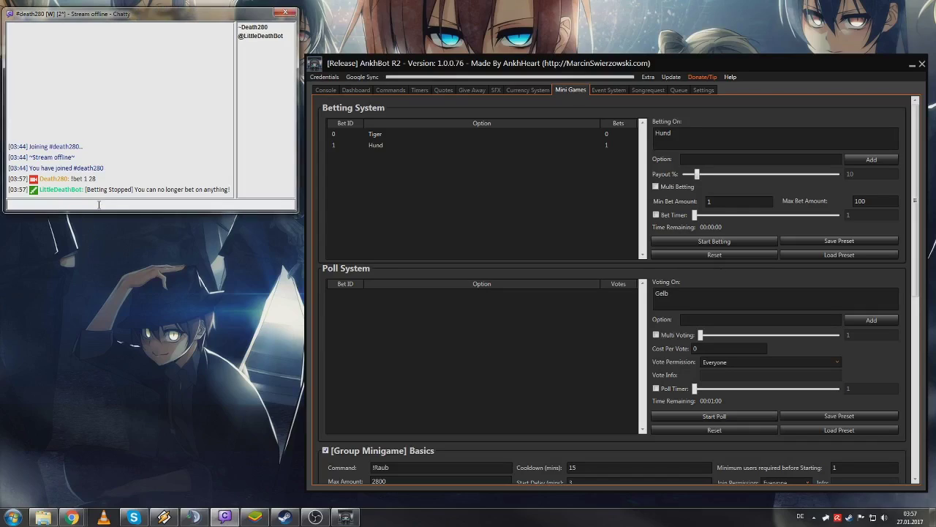
click(442, 134)
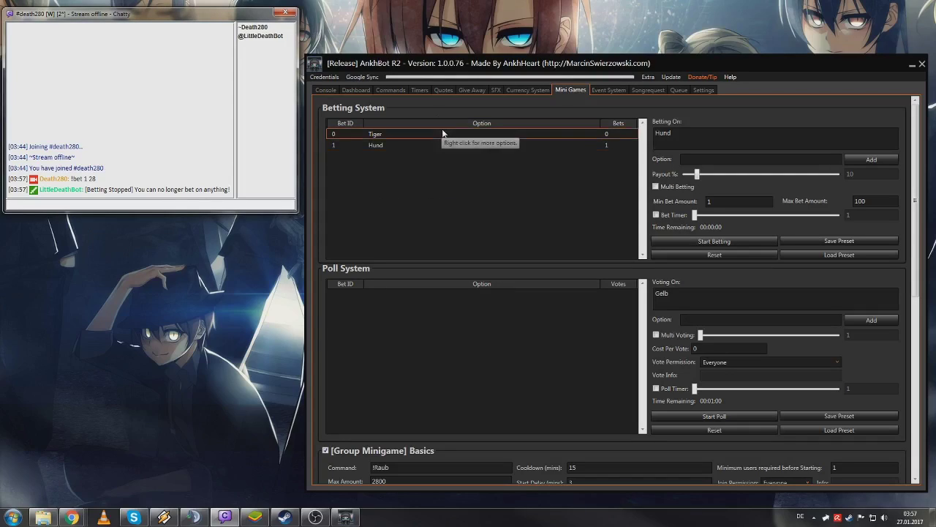
right_click(442, 135)
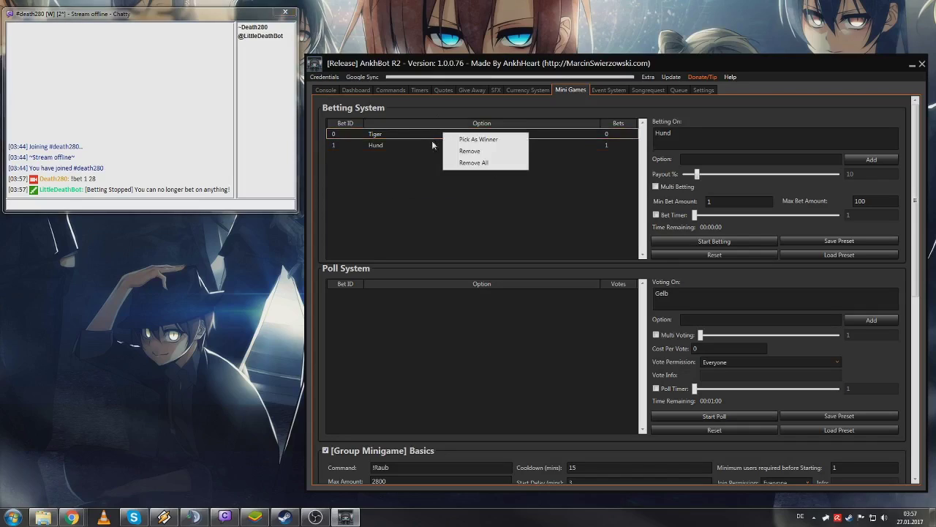
click(407, 145)
right_click(407, 145)
click(414, 135)
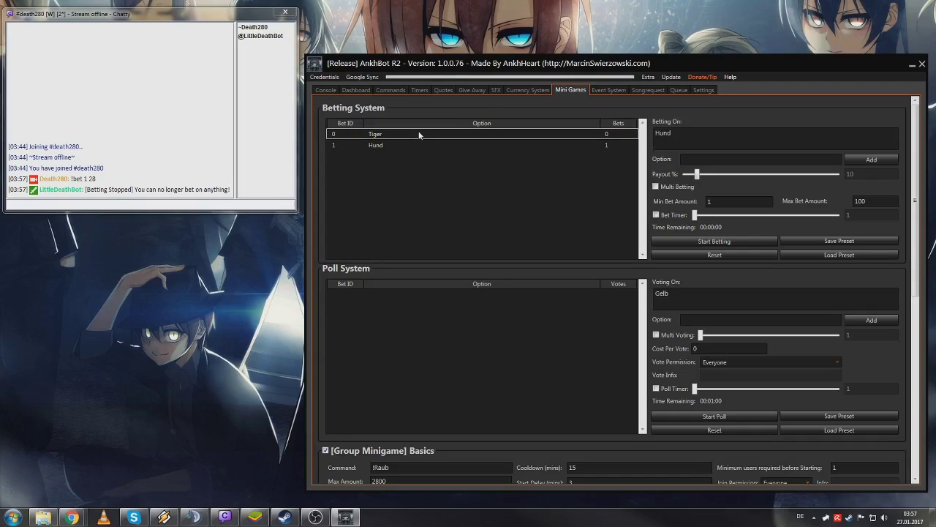
right_click(436, 189)
click(472, 219)
click(623, 291)
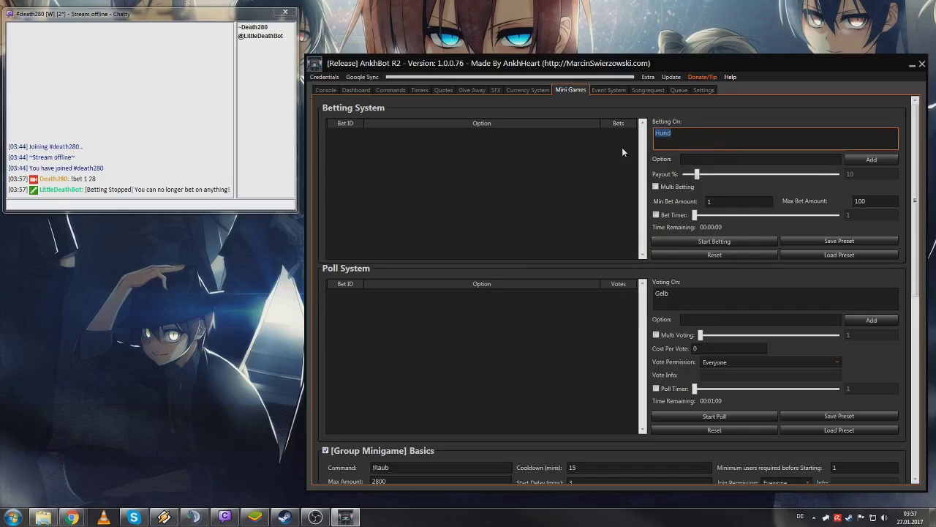
- Add the bet options Platz 3, Platz 2 and Platz 1
text(P)
text(3)
key(Tab)
text(Platz 3)
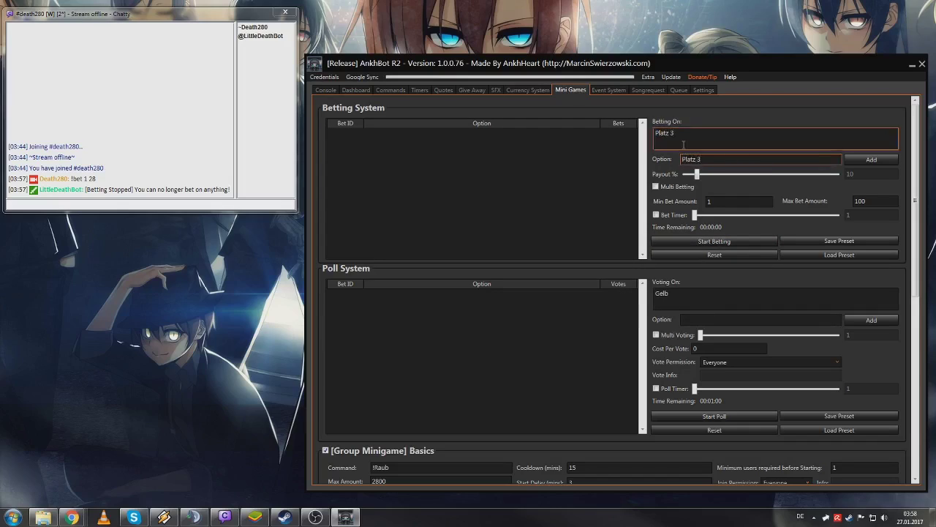
click(872, 159)
key(BackSpace)
text(2)
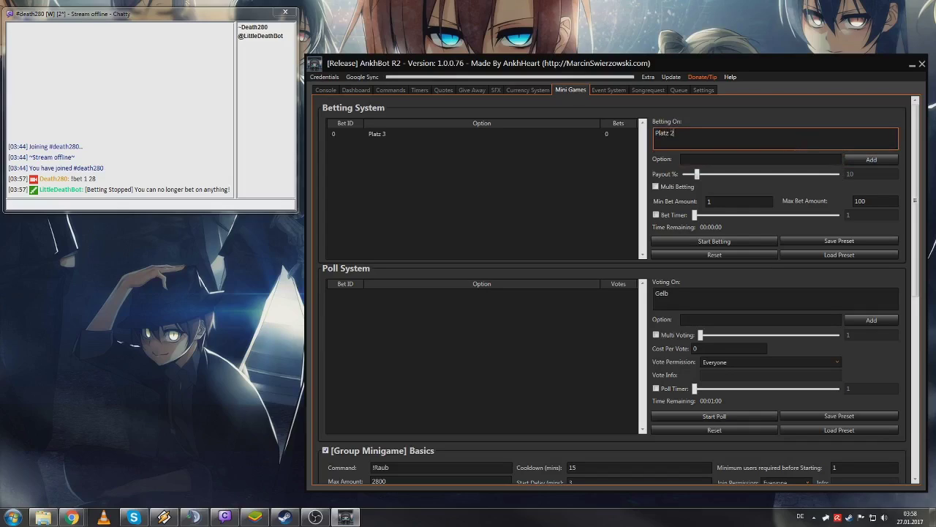
key(Tab)
text(Platz 2)
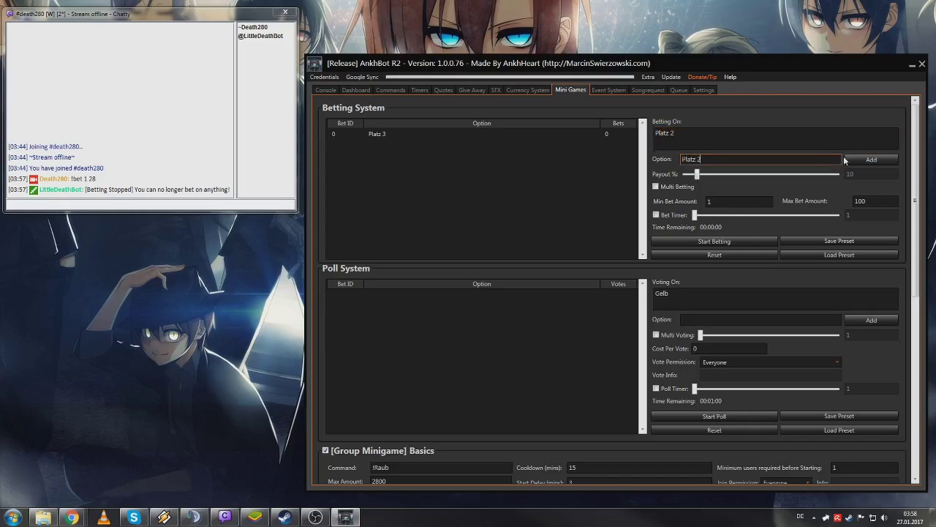
click(860, 159)
click(805, 140)
key(BackSpace)
text(1)
key(Tab)
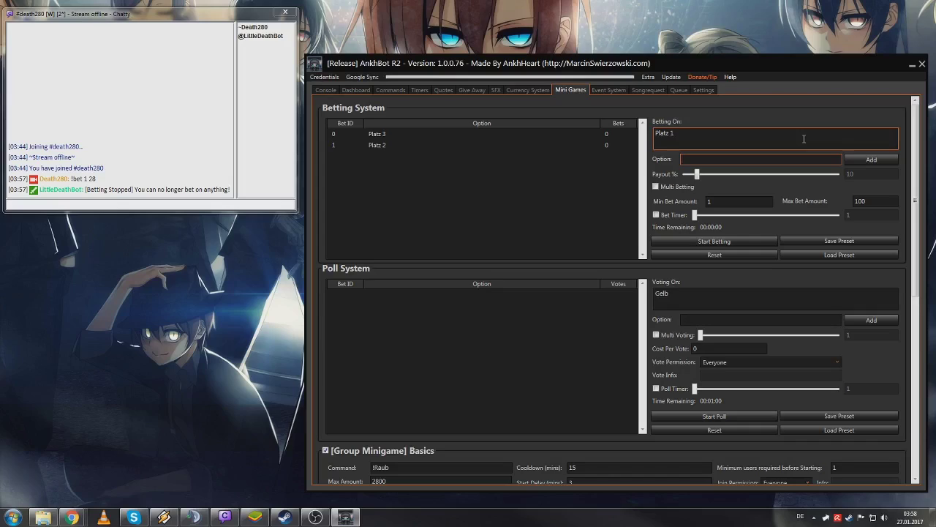
text(Platz 1)
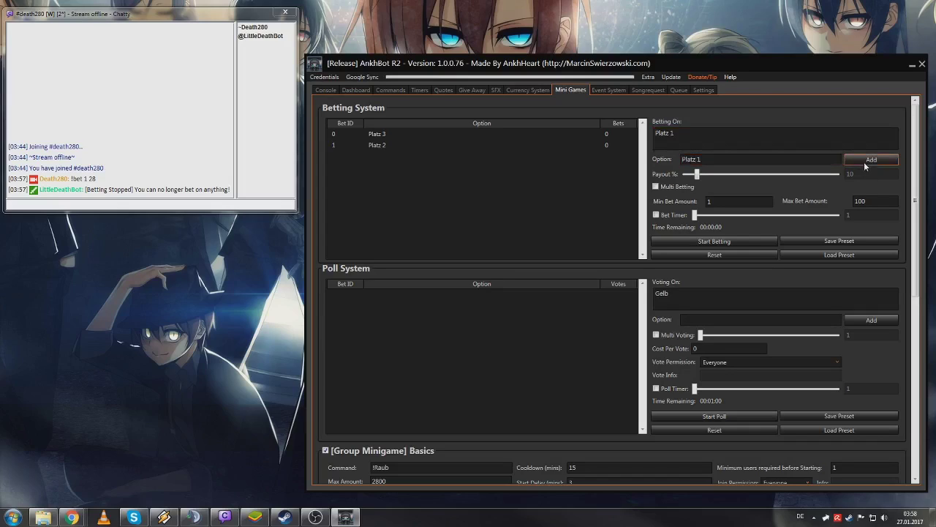
click(864, 162)
- Start the betting round and place a test bet with '!bet 1 28' in Chatty
click(726, 241)
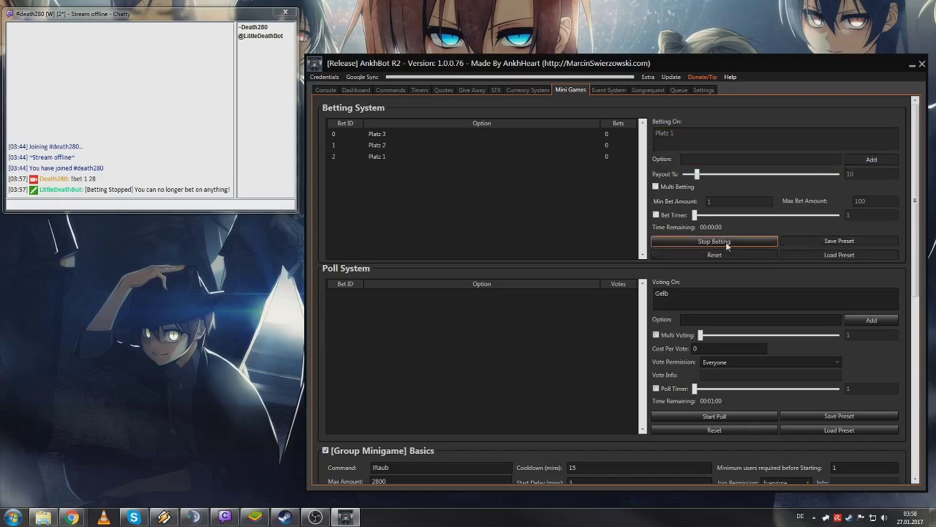
click(166, 203)
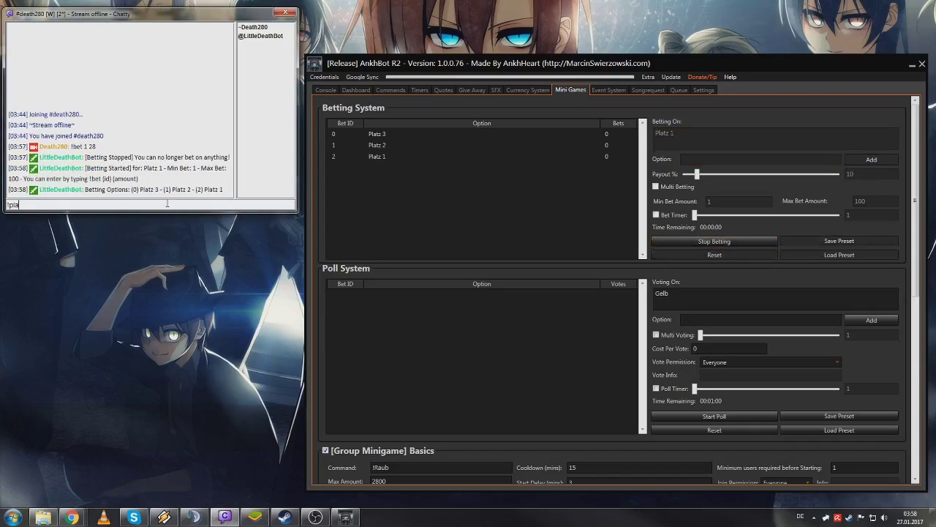
text(!bet)
text(1 28)
key(Return)
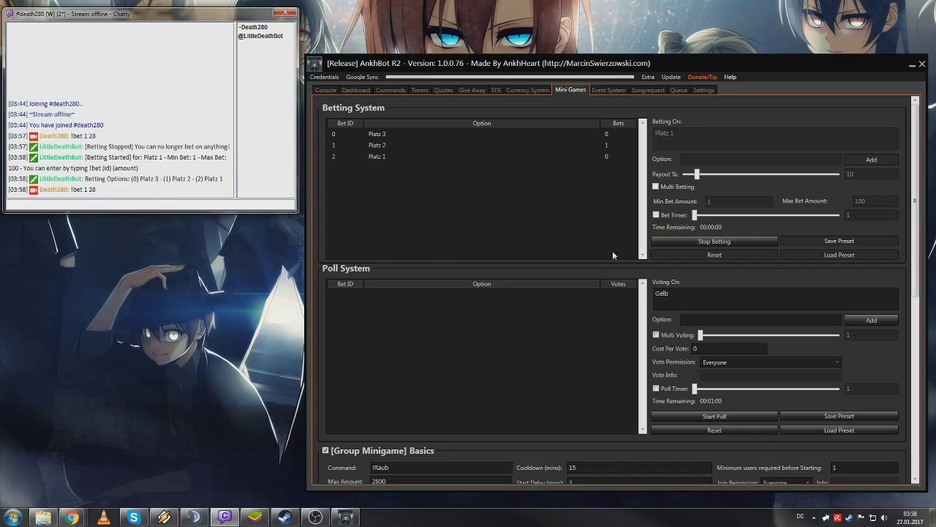
click(677, 244)
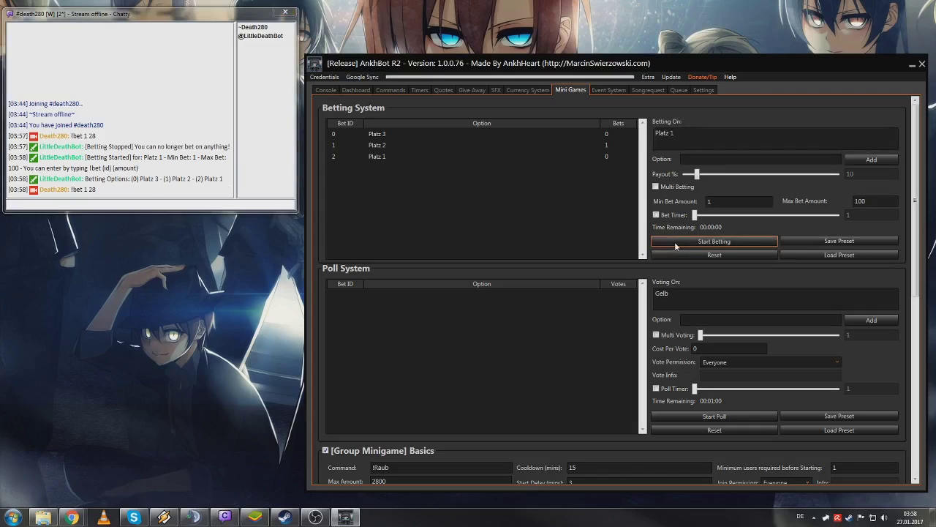
right_click(521, 147)
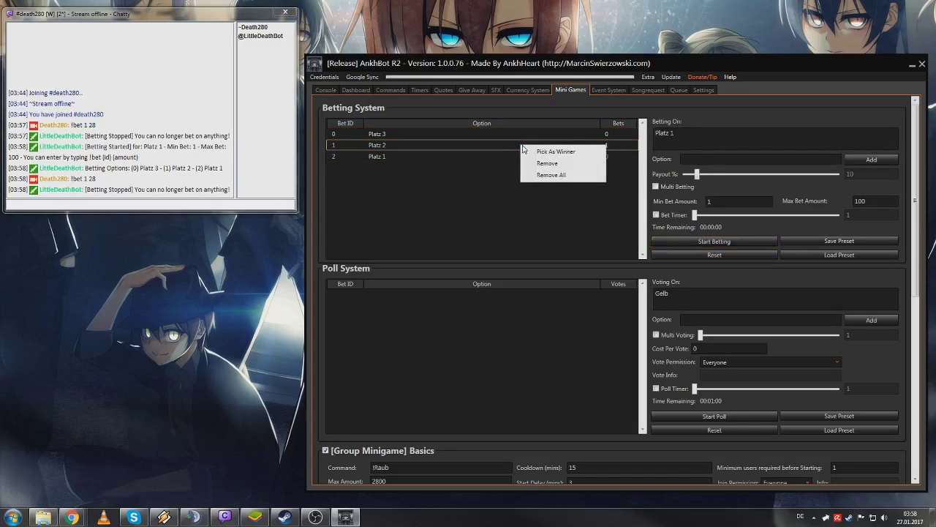
click(536, 151)
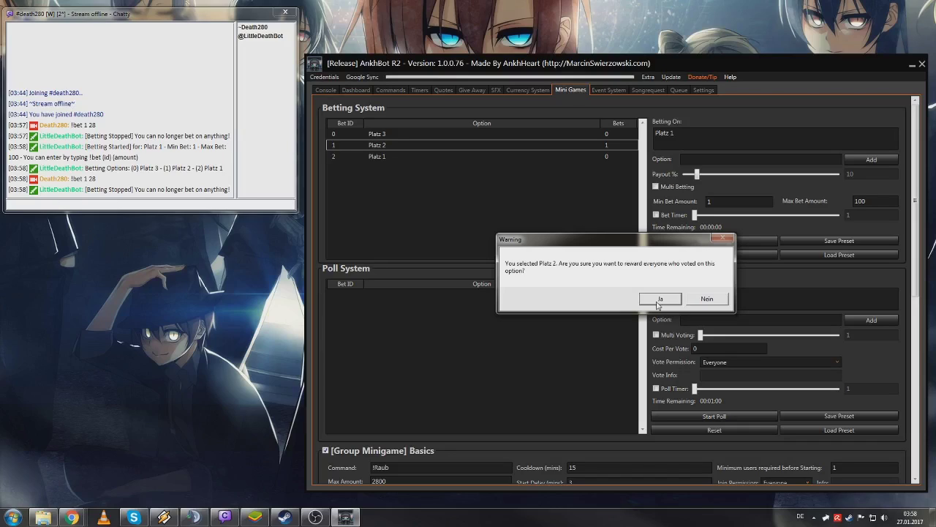
click(659, 300)
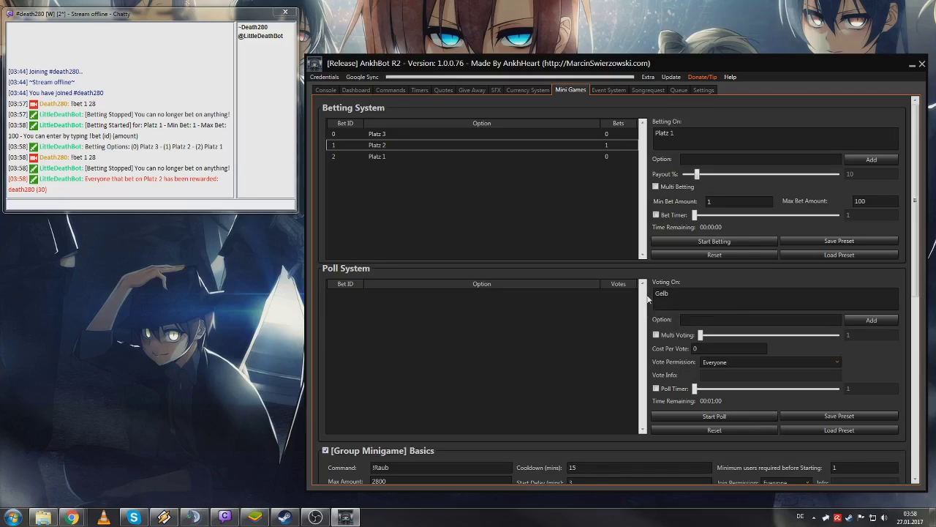
click(138, 202)
- Reset the bet counts and remove all betting options
click(743, 254)
right_click(607, 233)
click(623, 266)
click(624, 294)
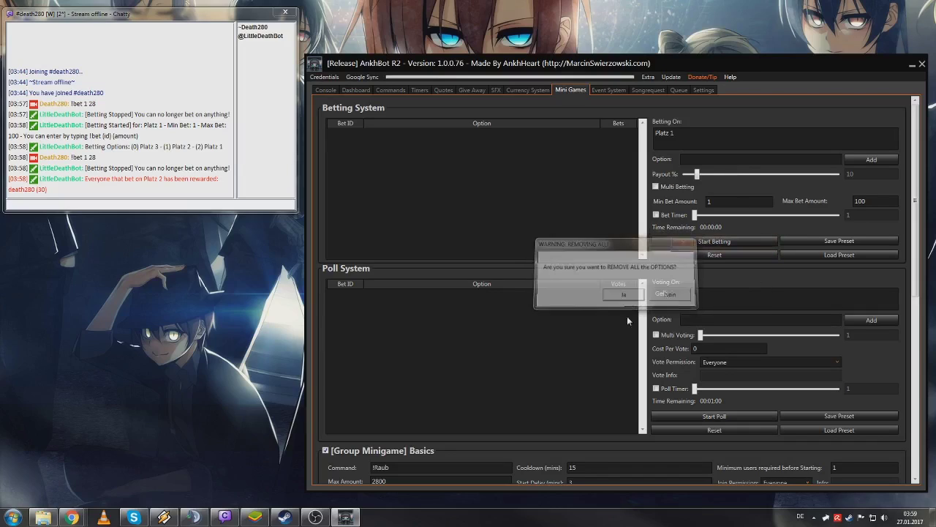
- Enter 'Call of Duty' as the poll topic and add CoD as a poll option
key(Tab)
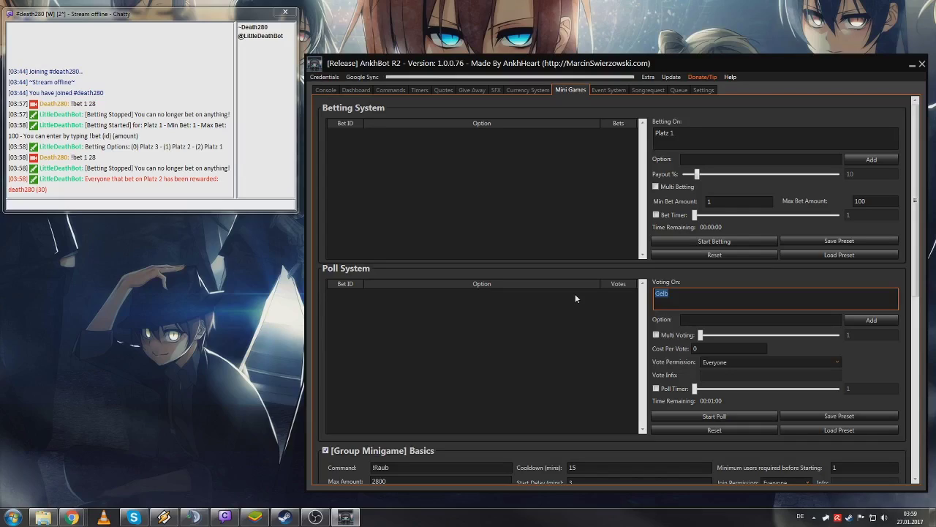
text(Call of Duty)
key(Tab)
text(Co)
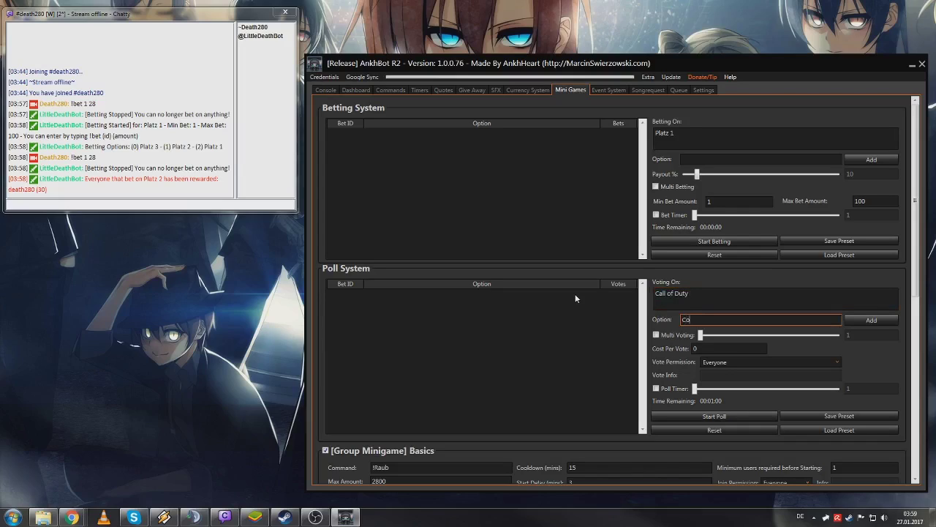
text(D)
click(862, 320)
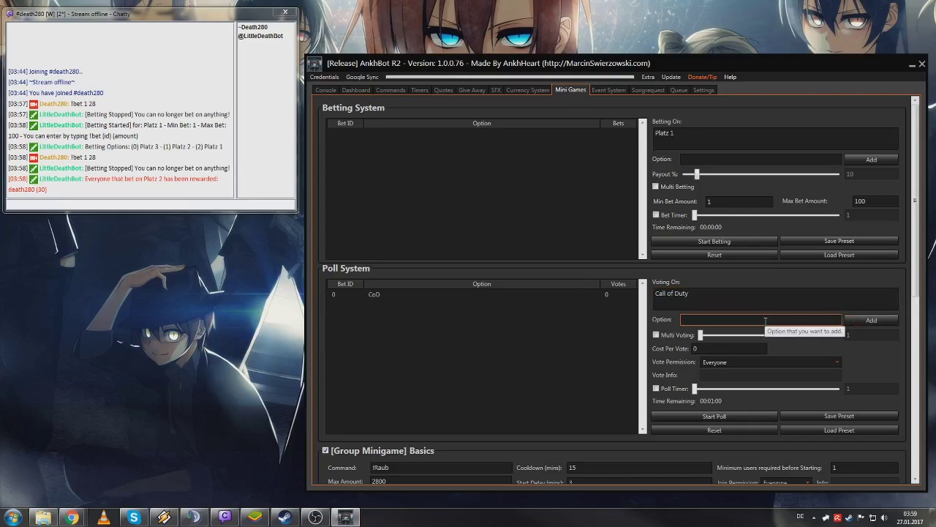
- Change the poll topic to 'Battlefield 1' and add Bf1 as a second option
drag(734, 295, 632, 308)
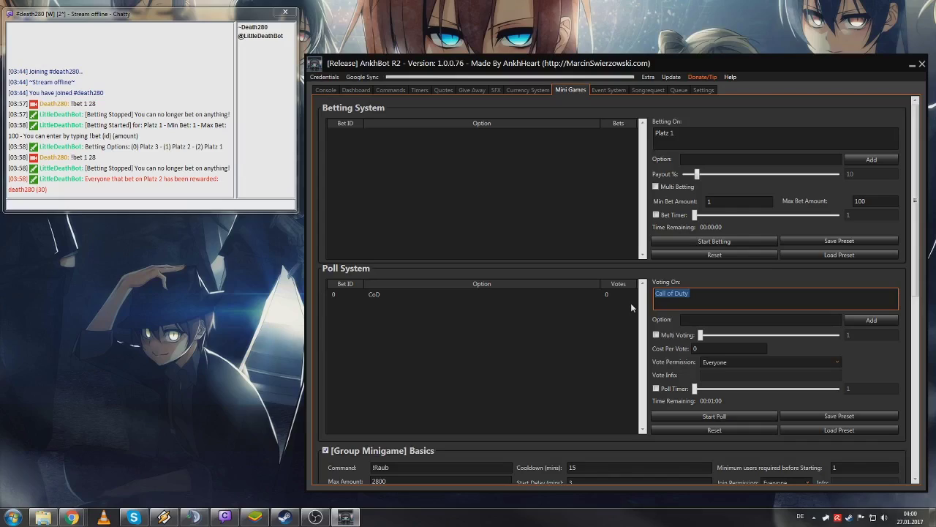
text(Battlef)
key(BackSpace)
text(e)
key(BackSpace)
key(BackSpace)
text(leflied)
key(BackSpace)
key(BackSpace)
key(BackSpace)
key(BackSpace)
text(lied)
key(ctrl+a)
key(BackSpace)
text(Battlefield 1)
key(Tab)
text(Bf1)
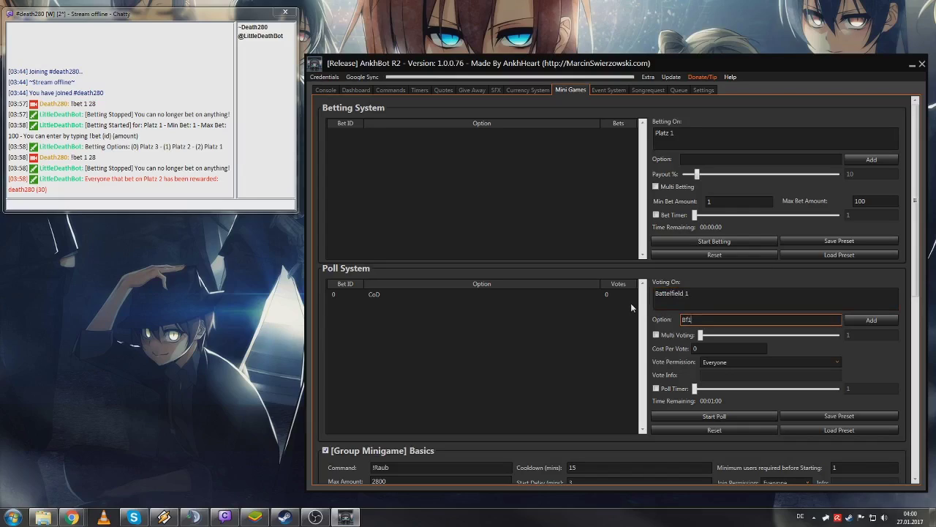
click(870, 320)
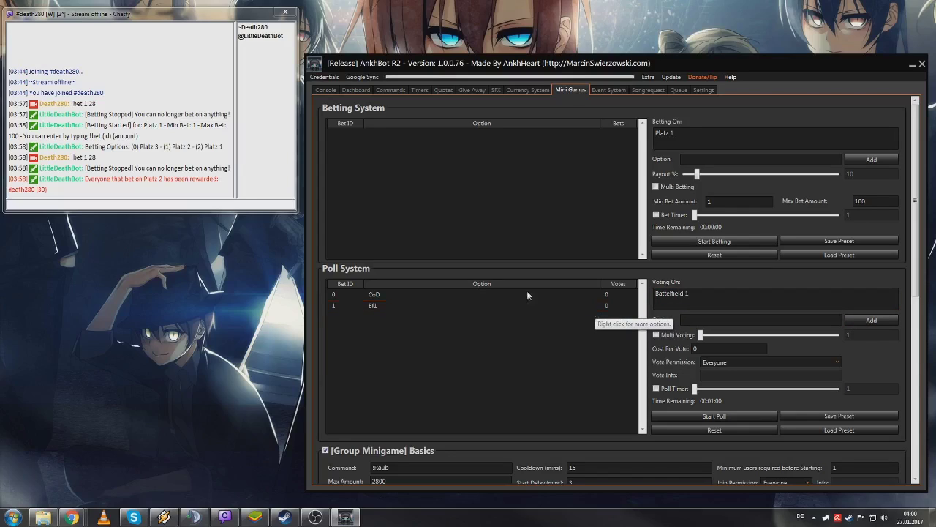
- Start the Battlefield 1 poll
click(178, 206)
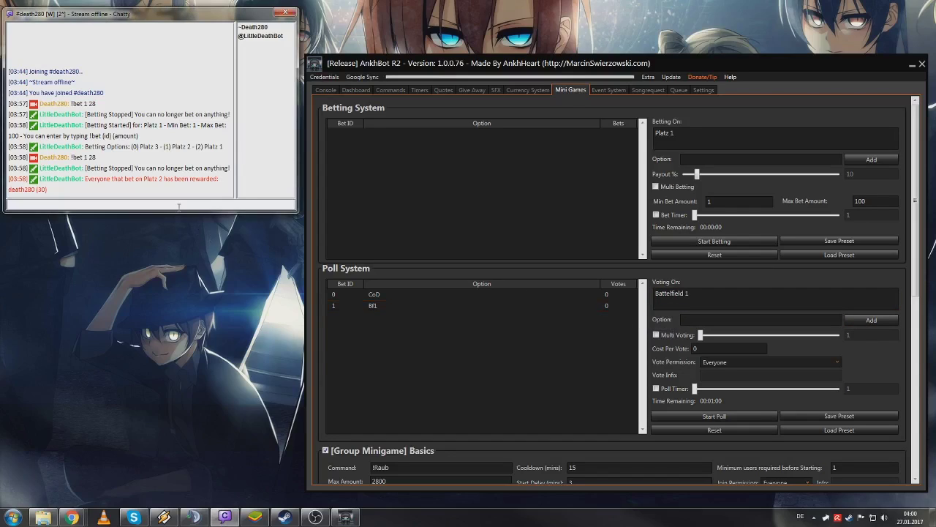
click(712, 396)
click(702, 417)
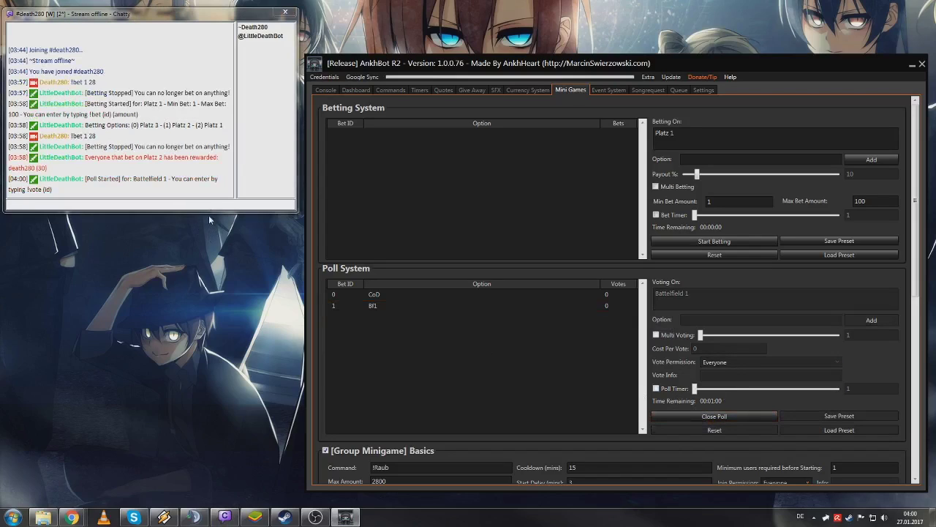
- Vote with '!vote 1' in Chatty, then close the poll and announce the winner in chat
click(153, 196)
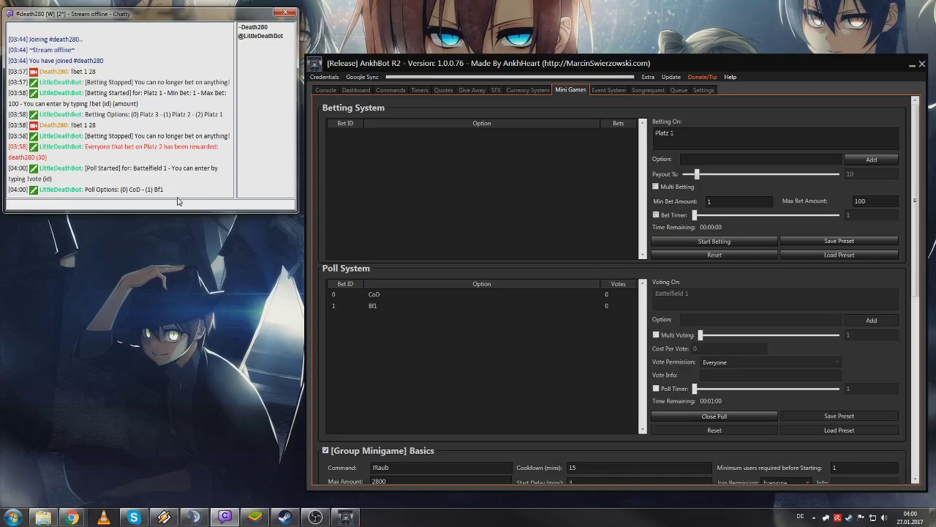
text(!vote 1)
key(Return)
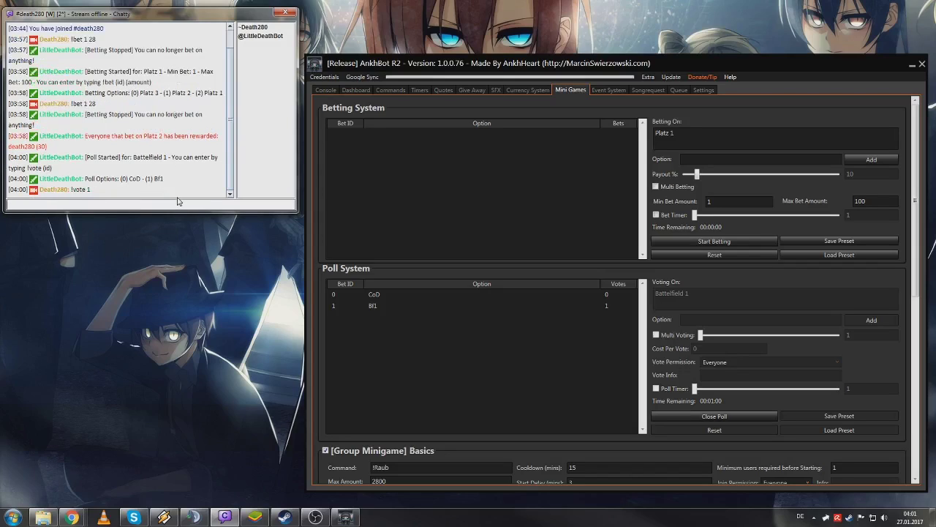
click(549, 308)
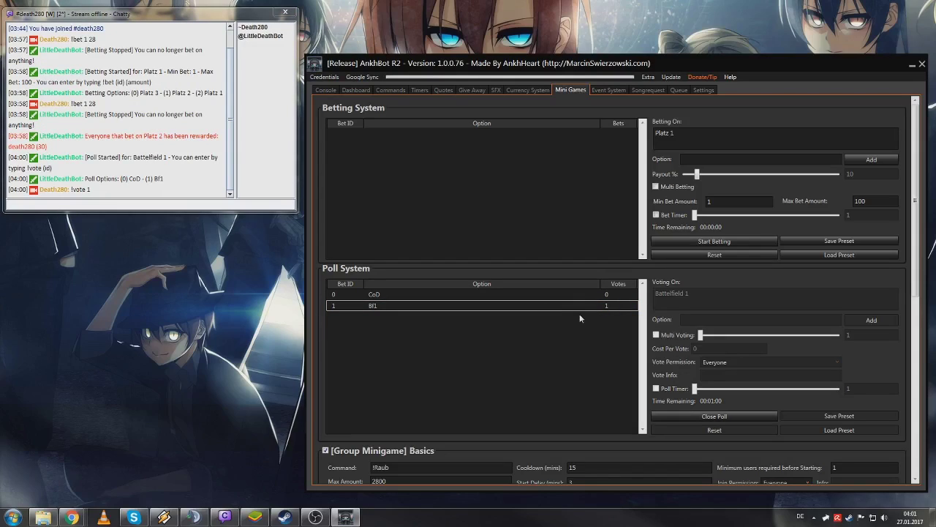
click(714, 415)
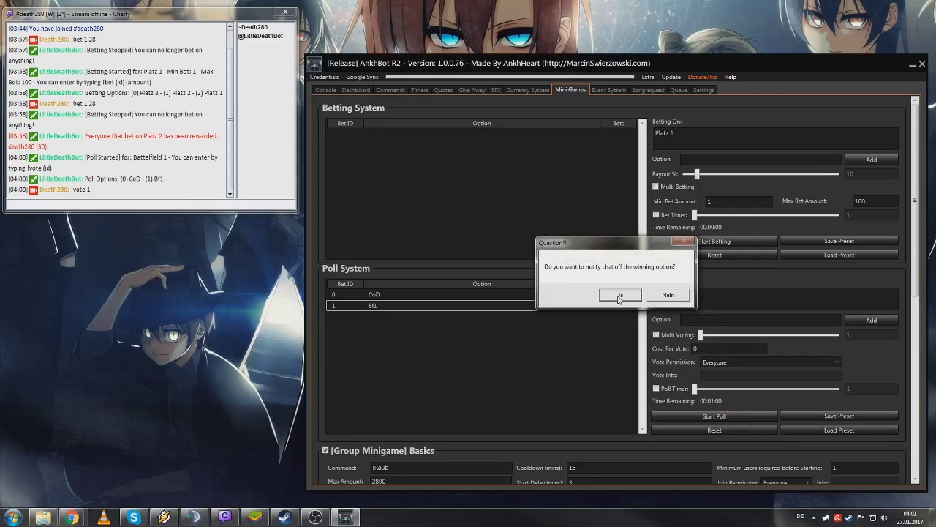
click(619, 296)
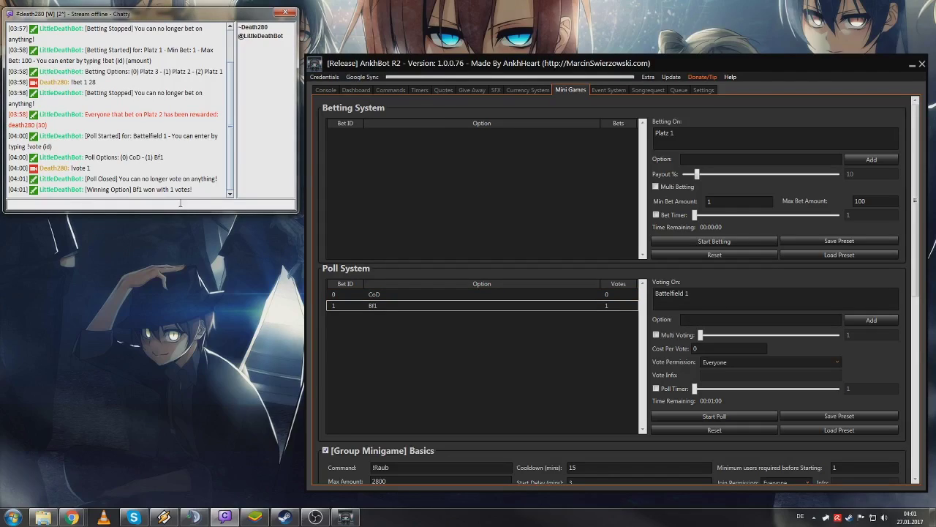
- Remove all poll options and scroll down to the Group Minigame settings and messages
right_click(442, 374)
click(472, 393)
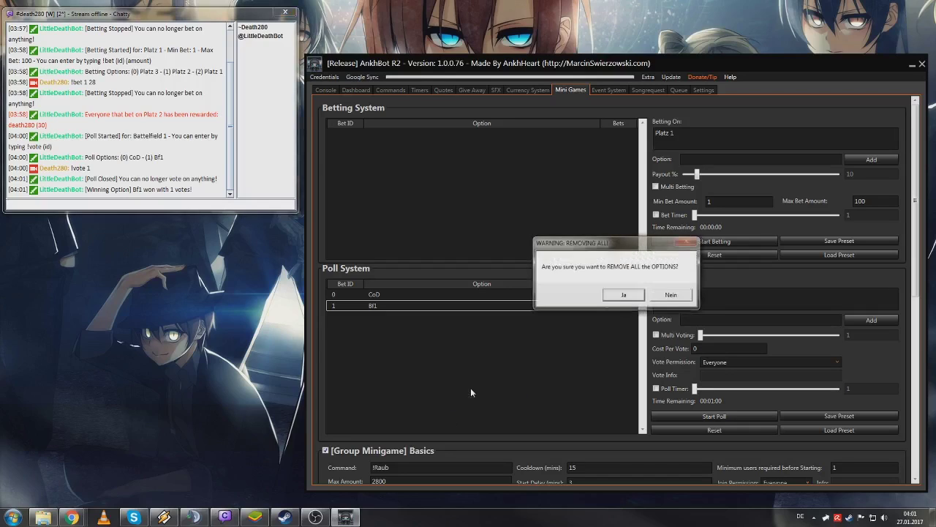
click(608, 300)
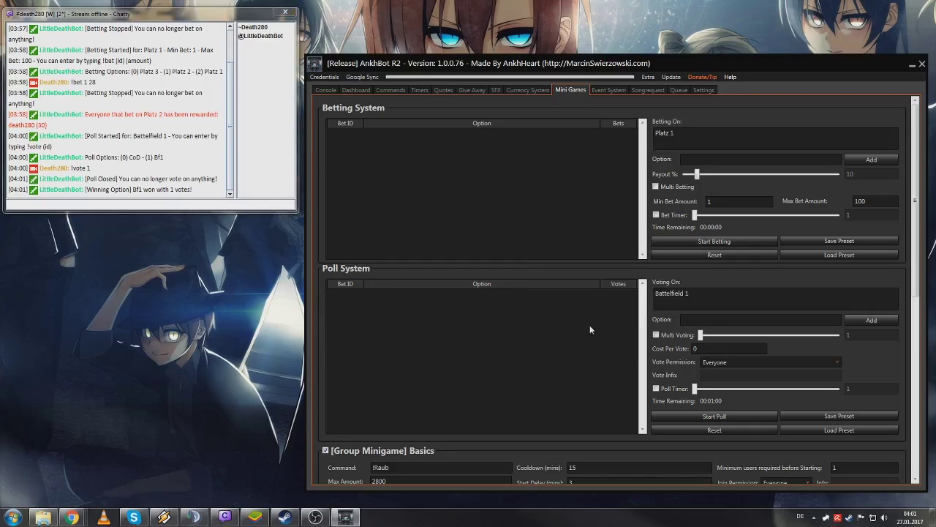
drag(913, 169, 923, 342)
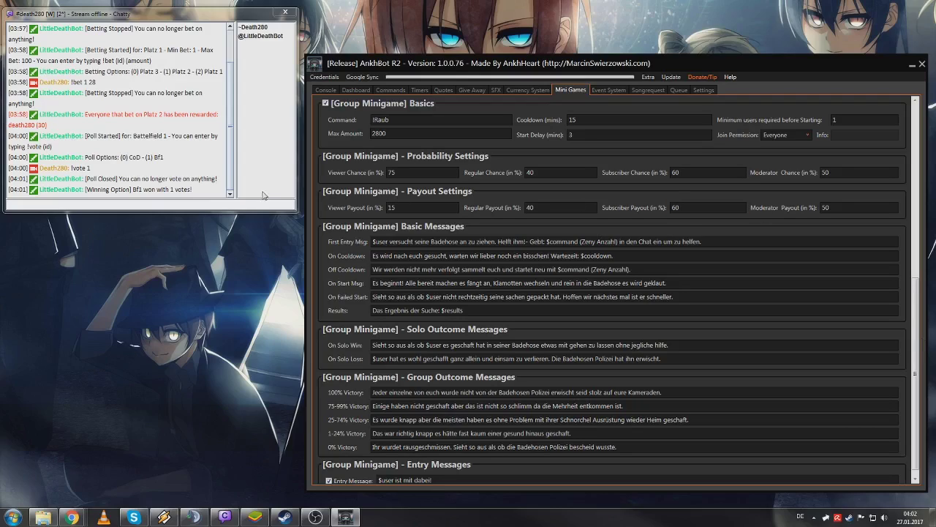
- Send '!raub 280' in Chatty and compare the bot's reply with the First Entry message
click(256, 208)
text(!r)
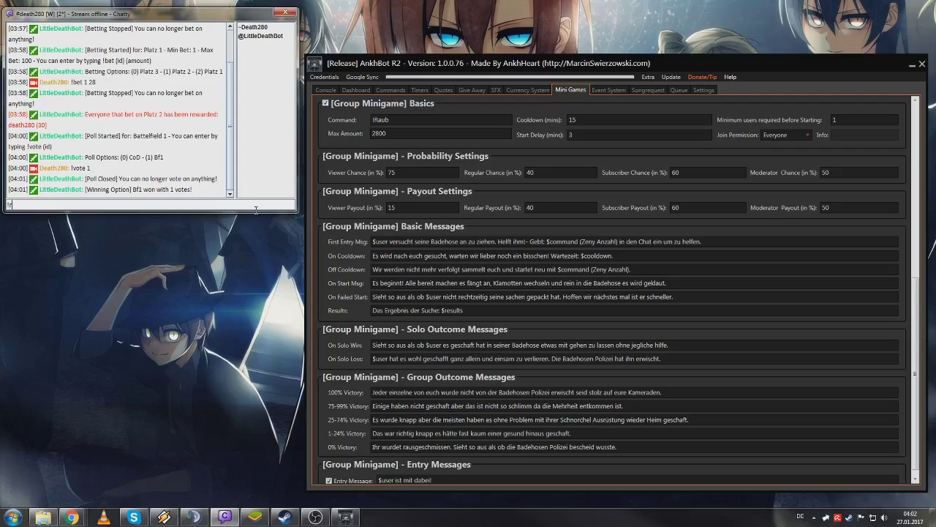
text(aub 280)
key(Return)
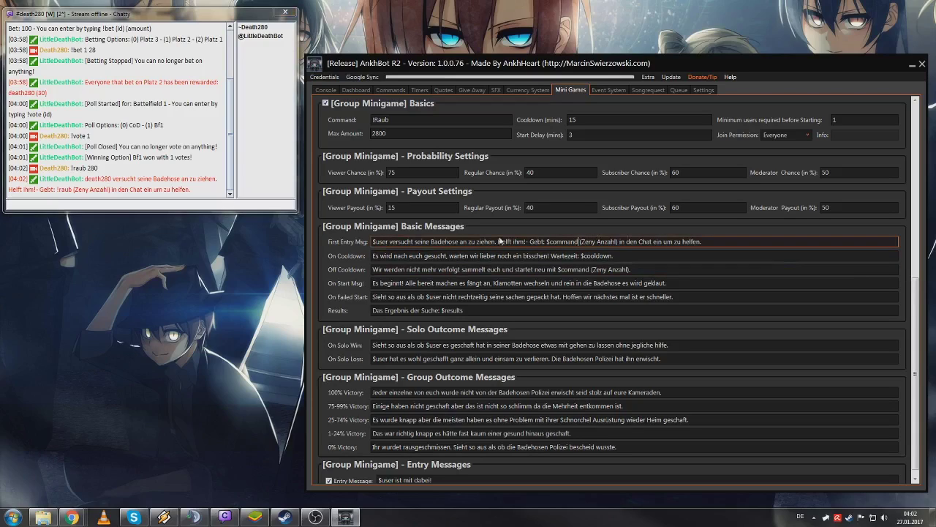
drag(379, 242, 719, 257)
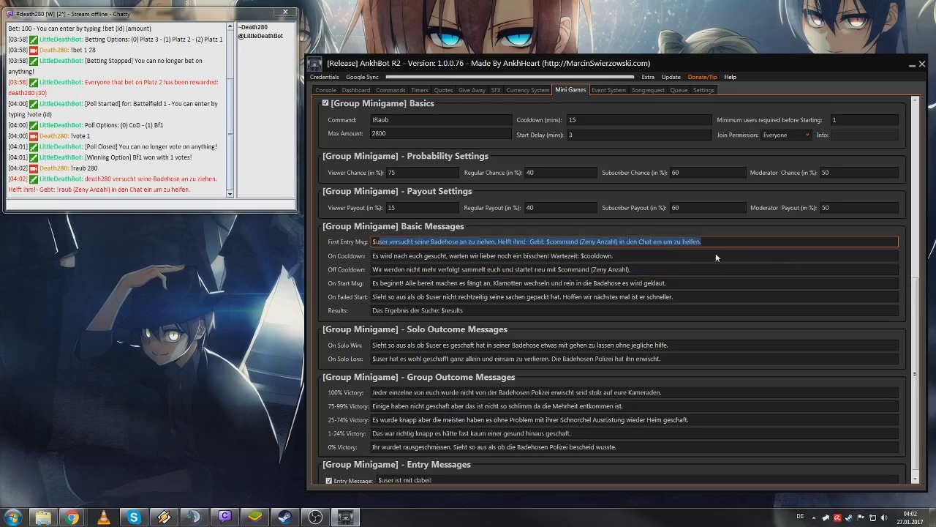
click(729, 242)
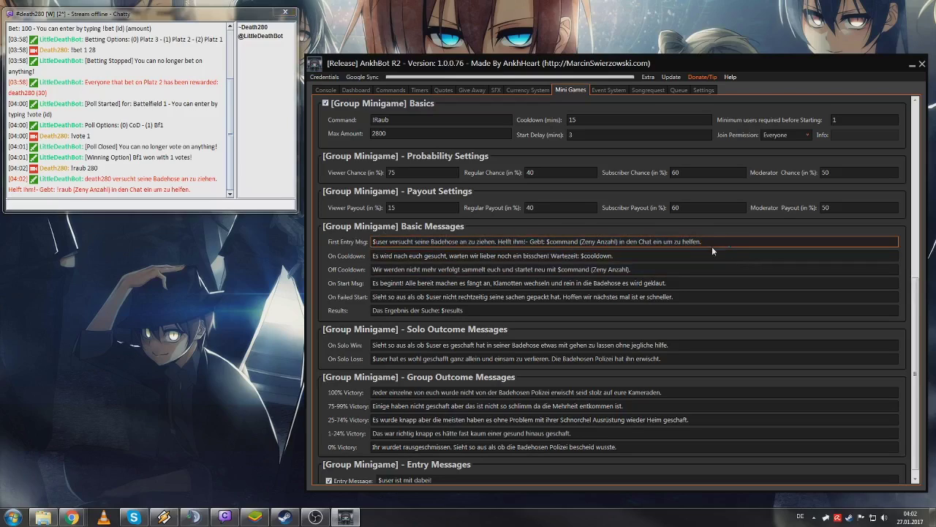
click(703, 255)
key(BackSpace)
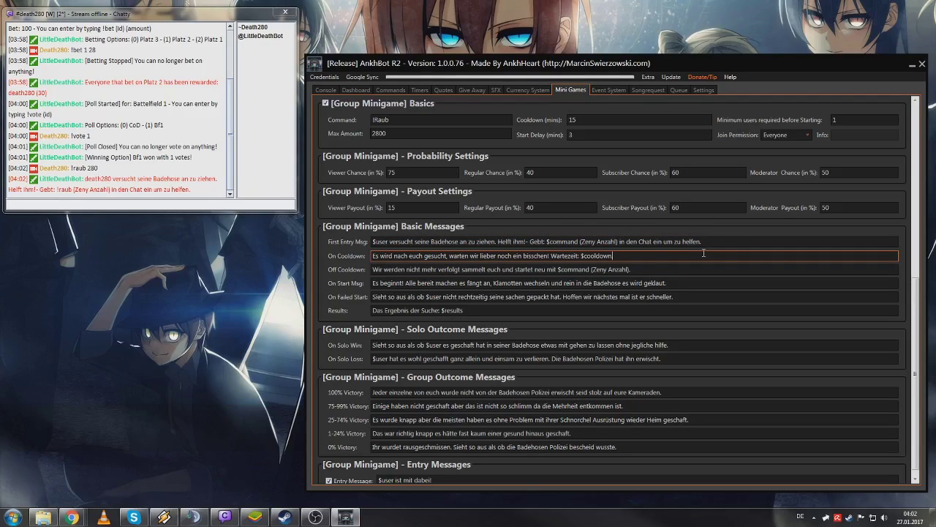
text(.)
click(670, 271)
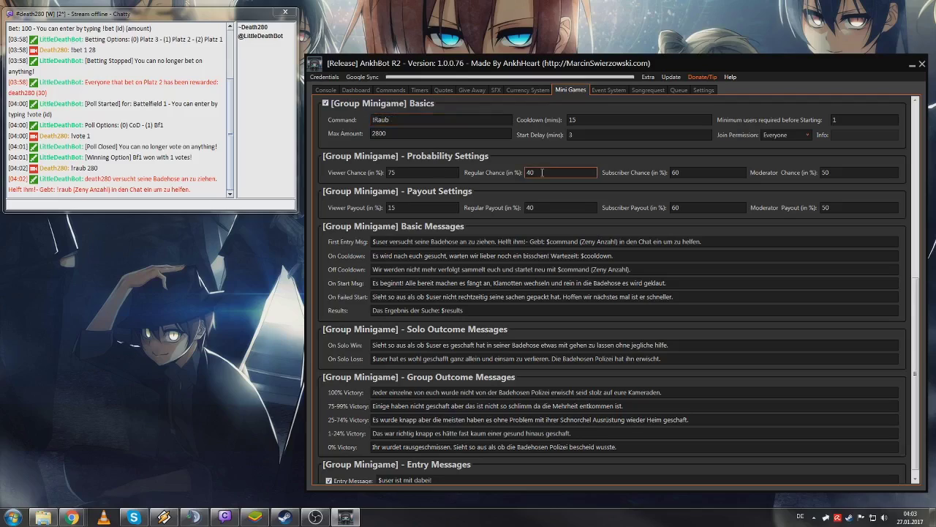
click(567, 135)
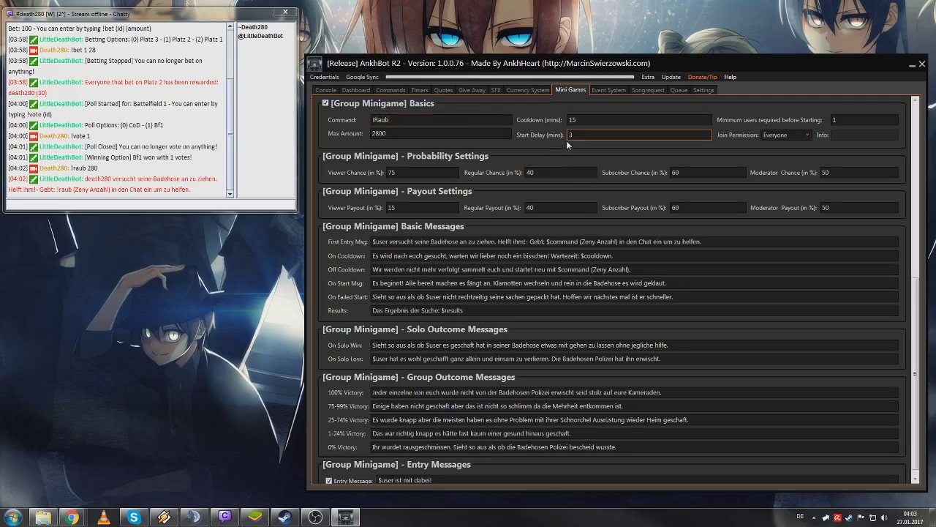
click(574, 283)
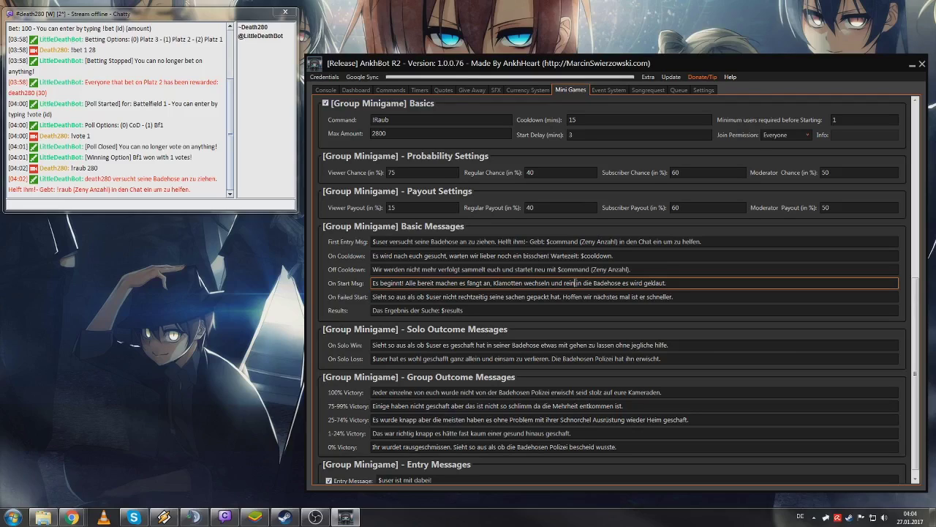
- Examine the On Solo Win and On Solo Loss message texts, selecting words like 'etwas'
scroll(575, 282, down, 1)
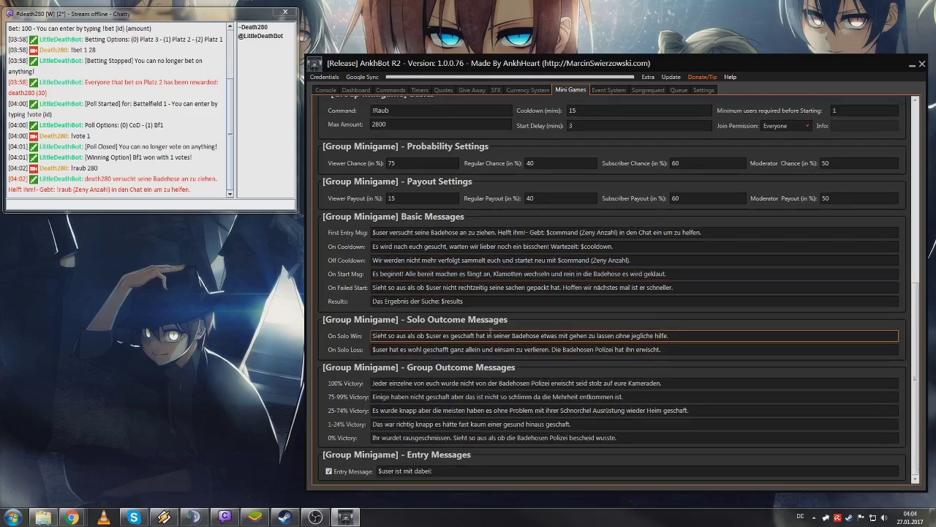
double_click(549, 335)
drag(372, 335, 660, 323)
click(452, 336)
click(389, 350)
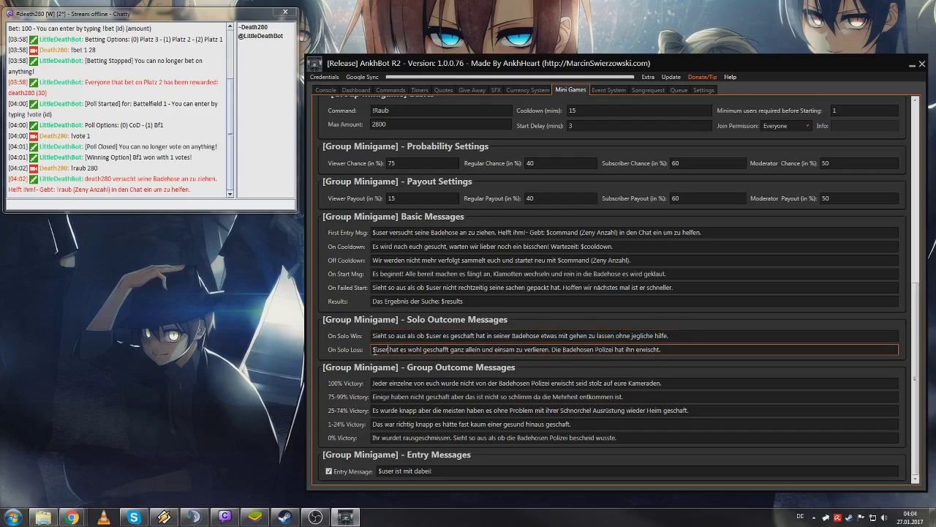
drag(373, 349, 718, 363)
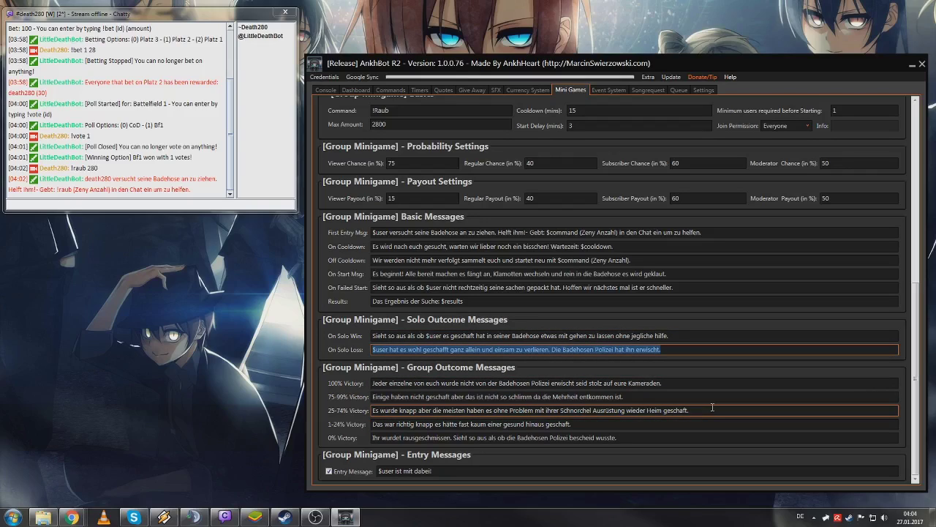
click(713, 407)
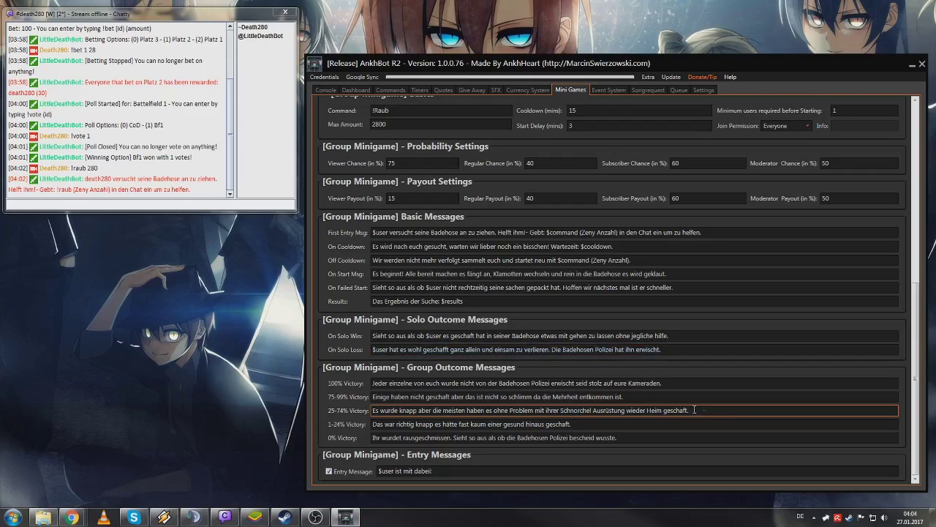
- Step through the Victory messages, including 'wurde' in the 25-74% one, and the Entry Message
click(374, 383)
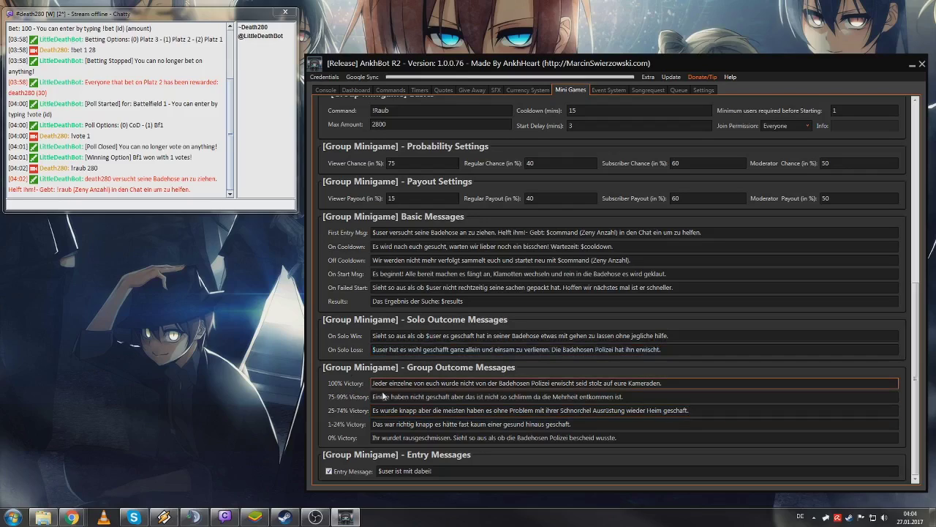
click(384, 396)
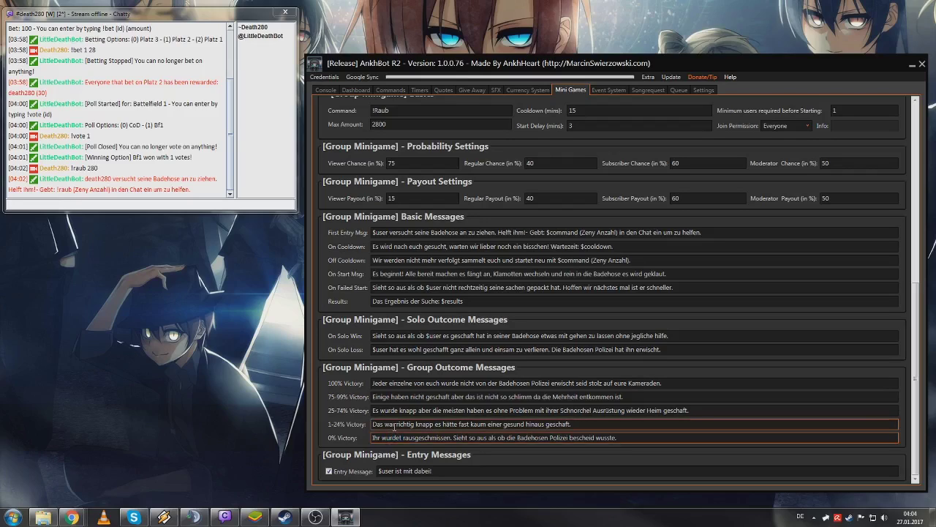
double_click(398, 411)
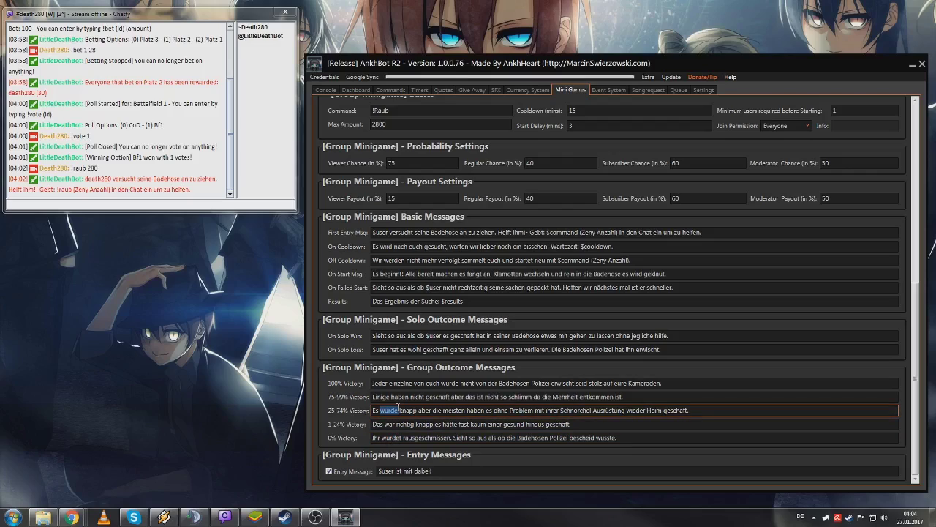
key(shift+Tab)
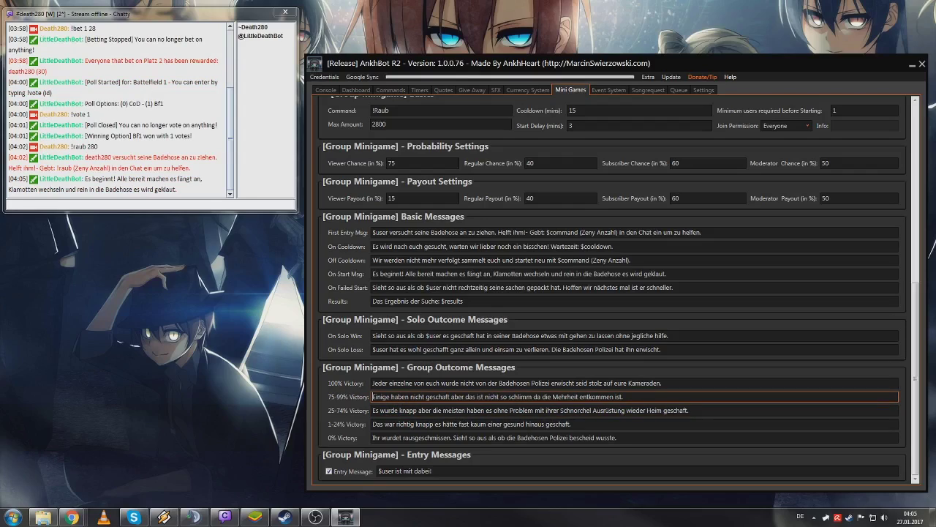
click(452, 471)
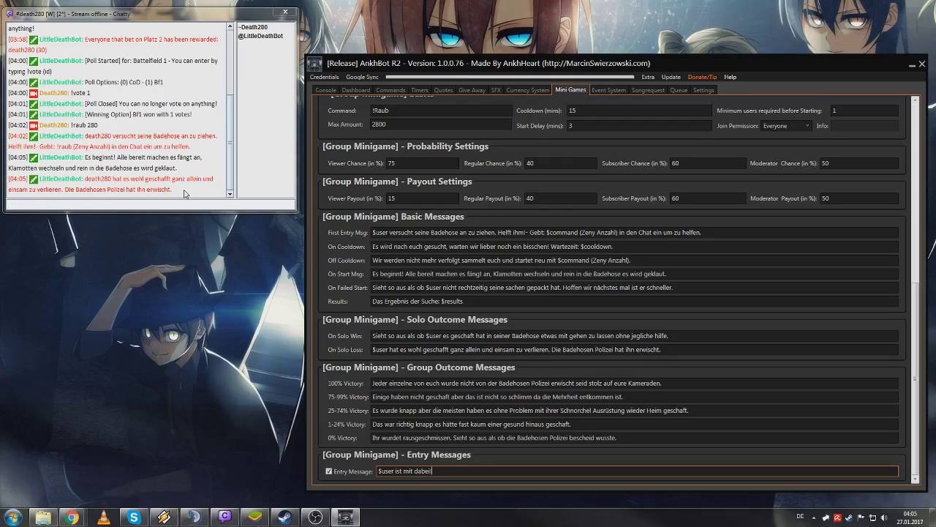
- Edit the $user placeholder in the On Solo Loss message, keeping it lowercase
click(379, 349)
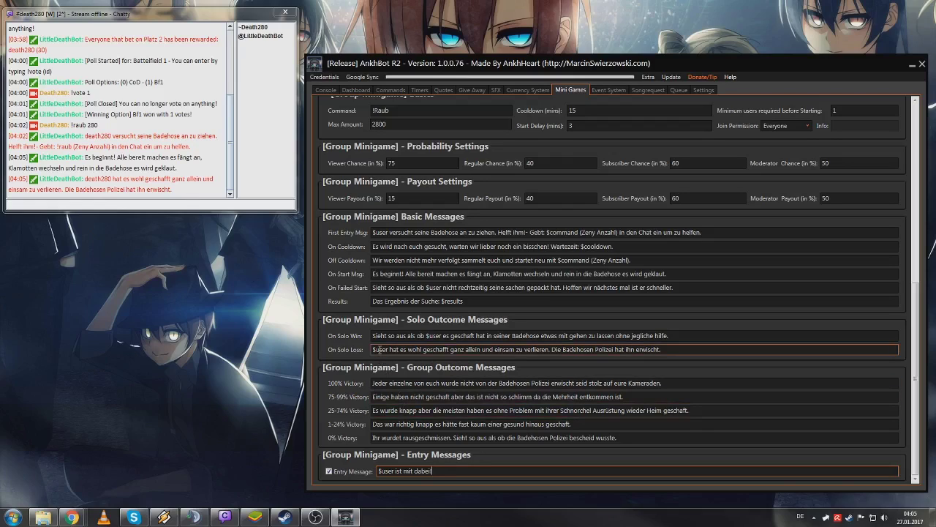
key(BackSpace)
key(BackSpace)
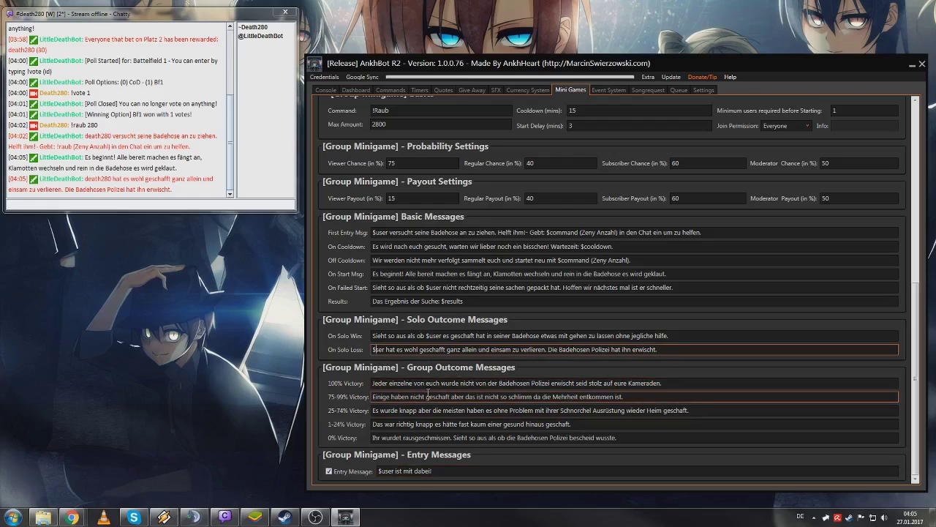
text(U)
click(525, 376)
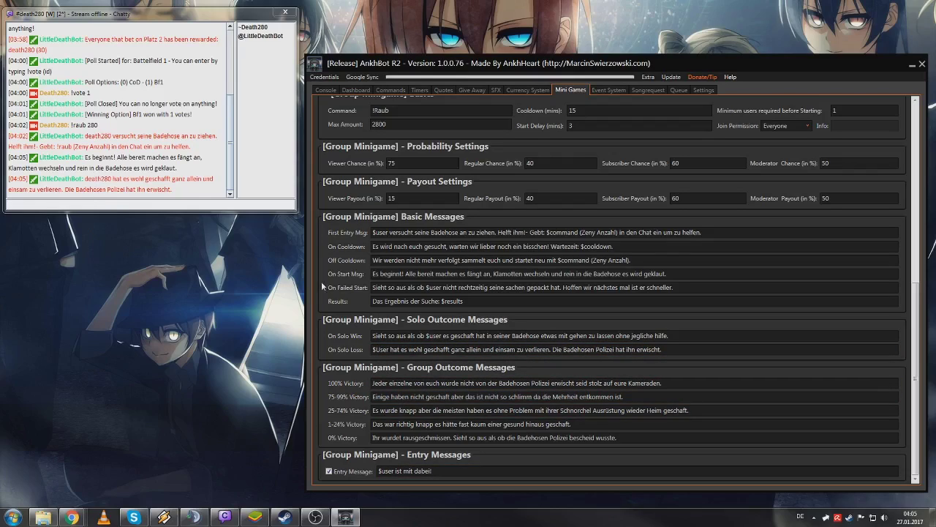
click(379, 349)
key(BackSpace)
text(u)
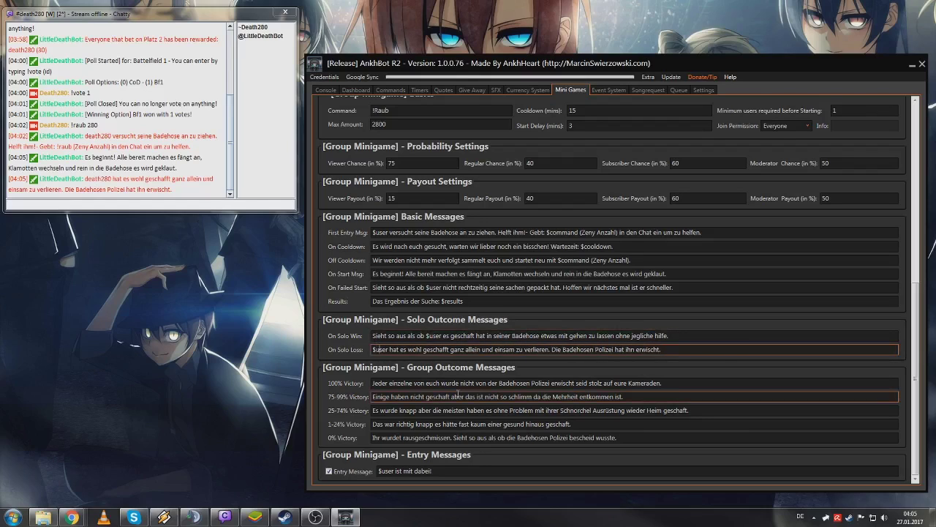
click(526, 287)
- Check the Viewer Chance value of 75 in the settings
scroll(524, 284, up, 3)
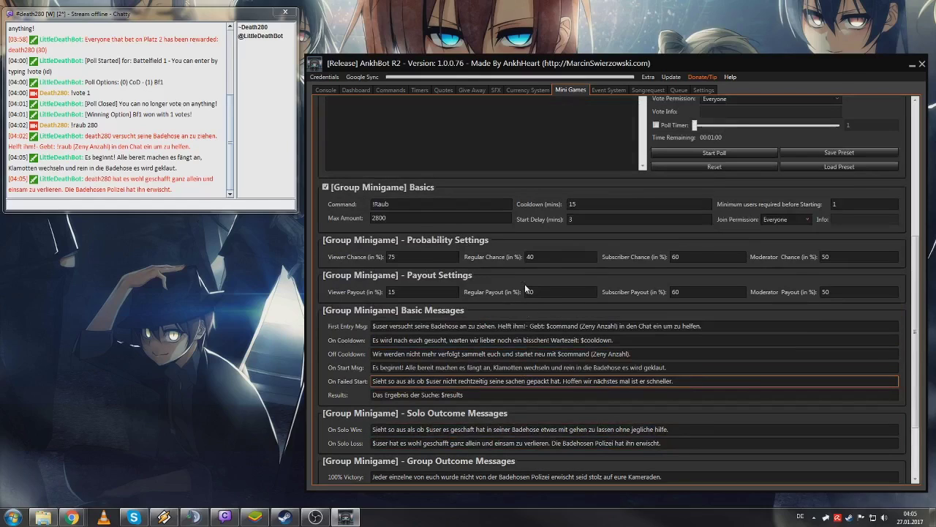
click(428, 257)
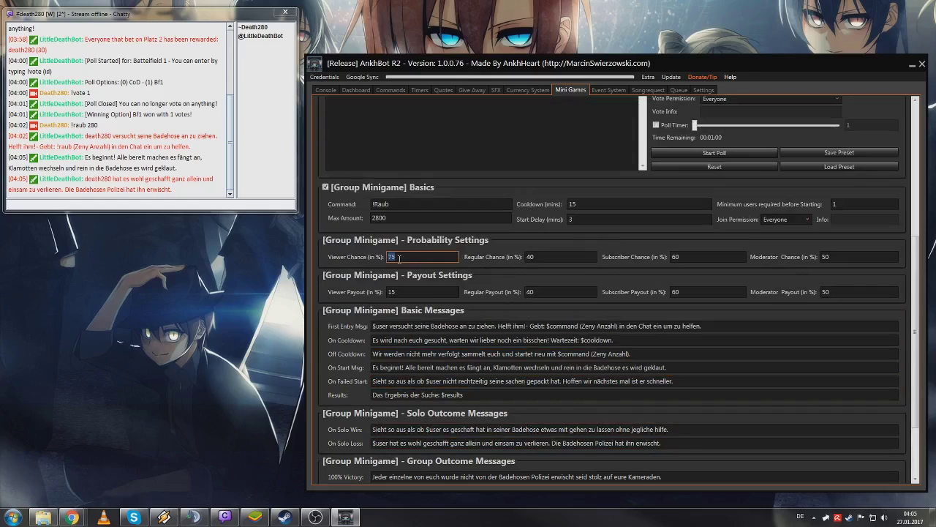
click(436, 295)
scroll(555, 223, up, 3)
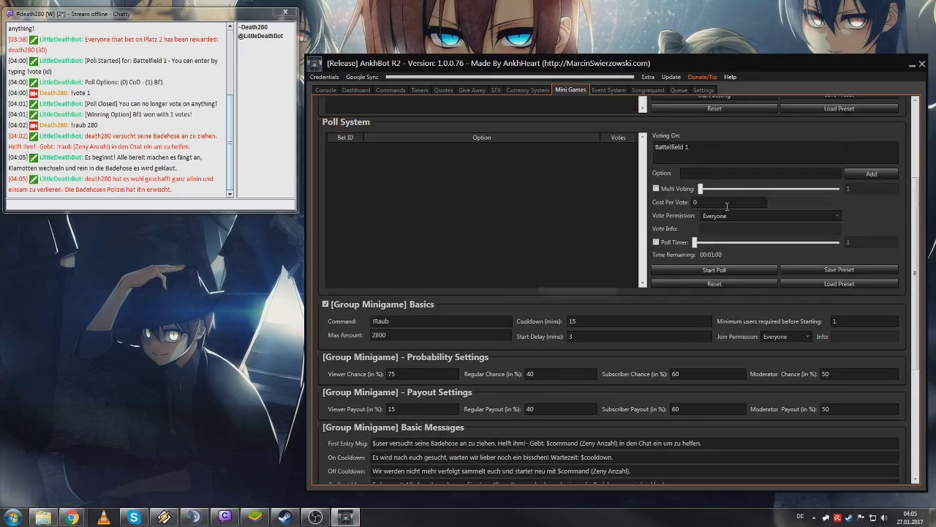
scroll(738, 217, down, 4)
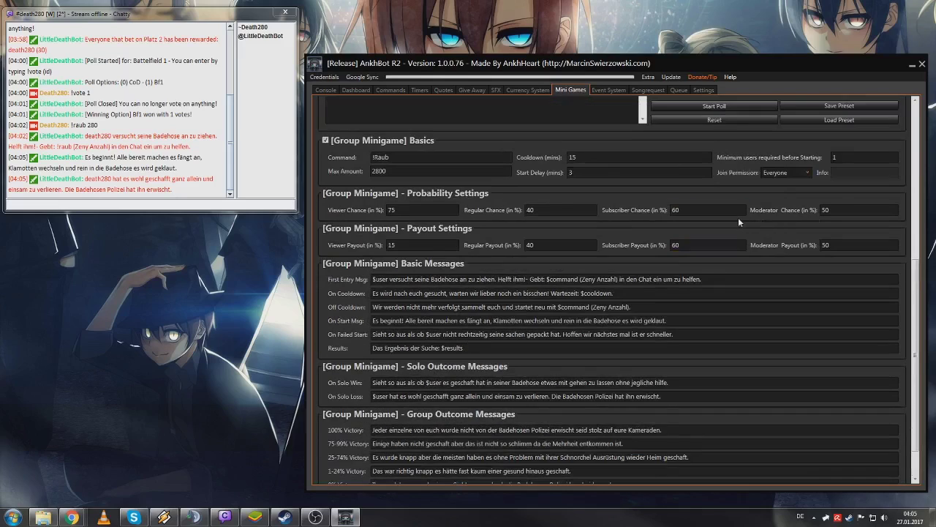
scroll(738, 222, down, 1)
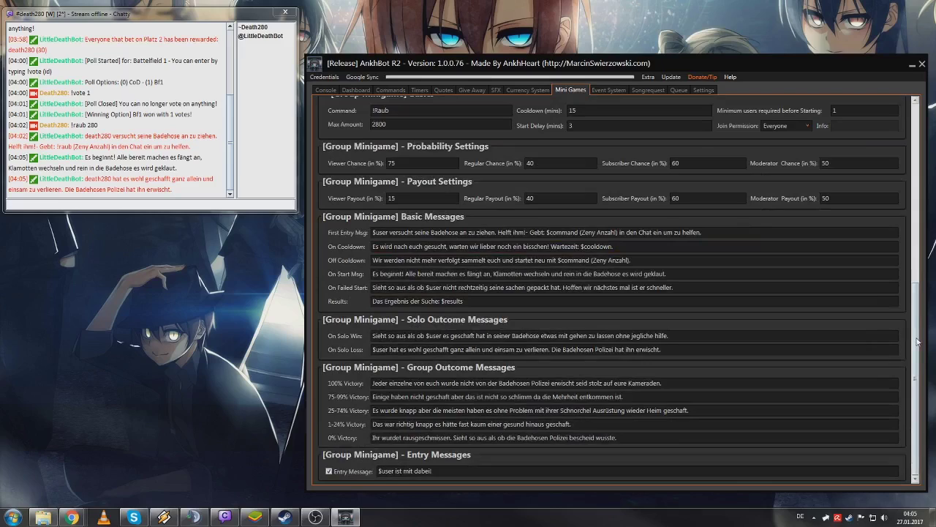
scroll(897, 220, up, 9)
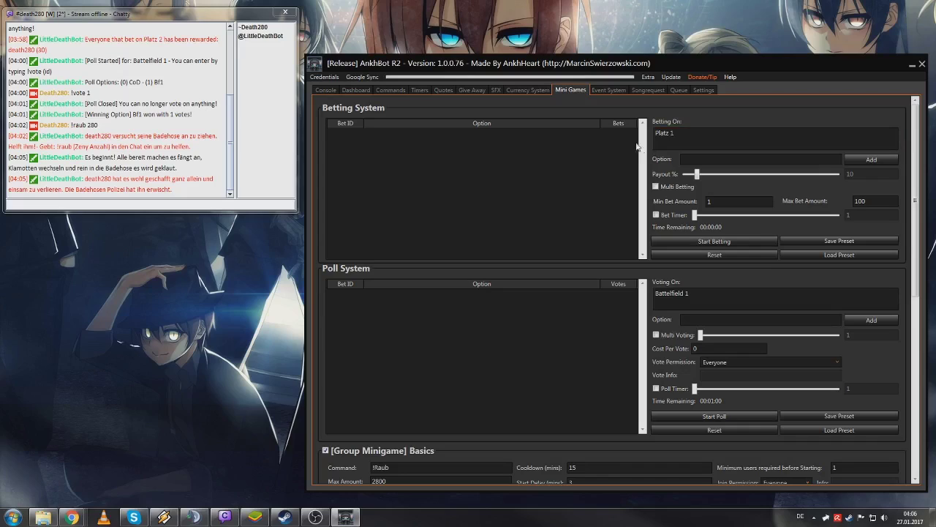
- Show the Commands list and open the bot's program folder, enlarged below the chat
click(405, 89)
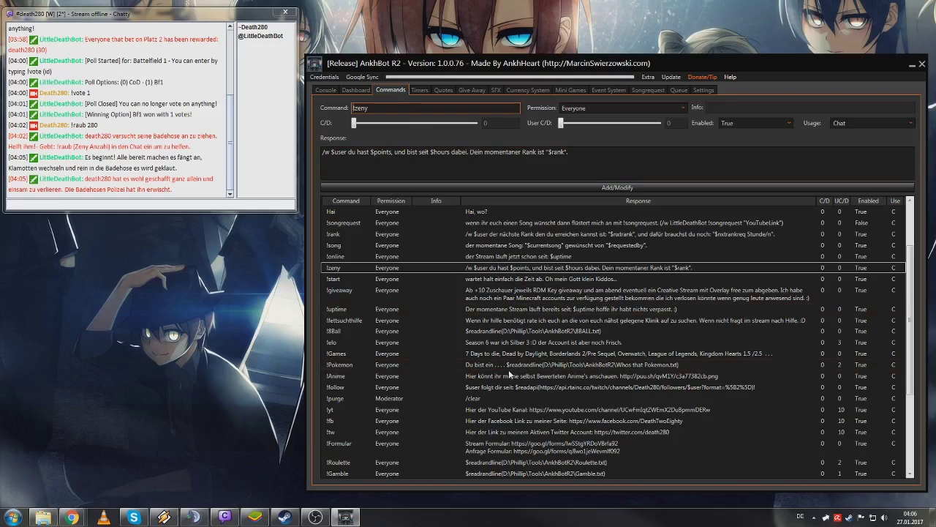
click(43, 517)
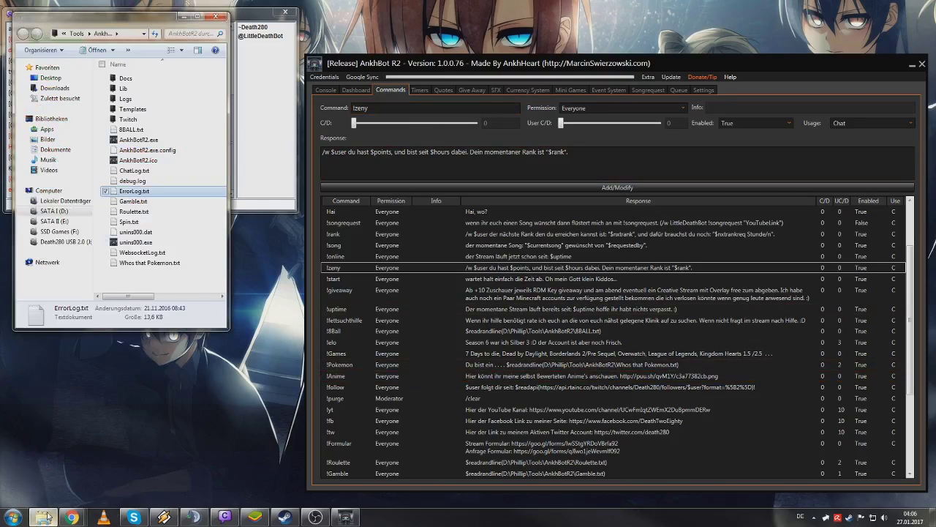
drag(131, 26, 124, 192)
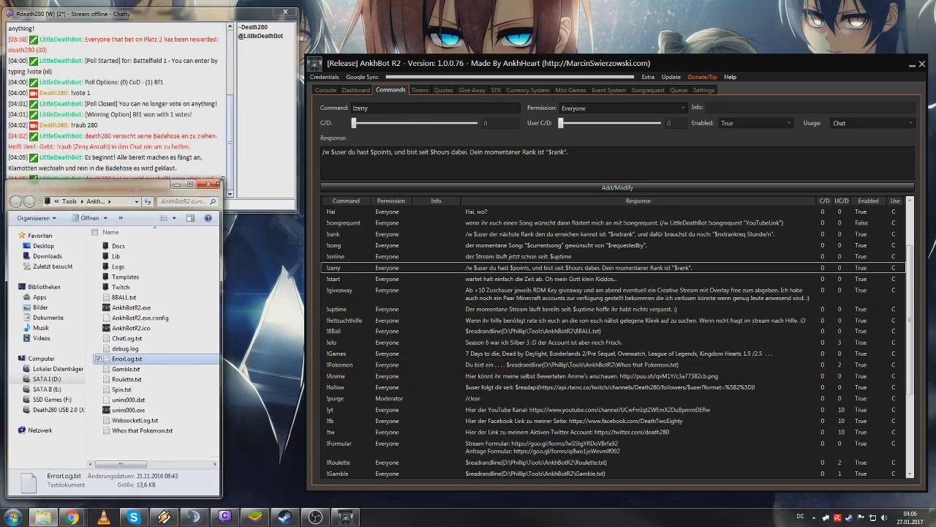
drag(221, 178, 297, 217)
- Locate 8BALL.txt in the bot folder and select the !8Ball command
click(194, 357)
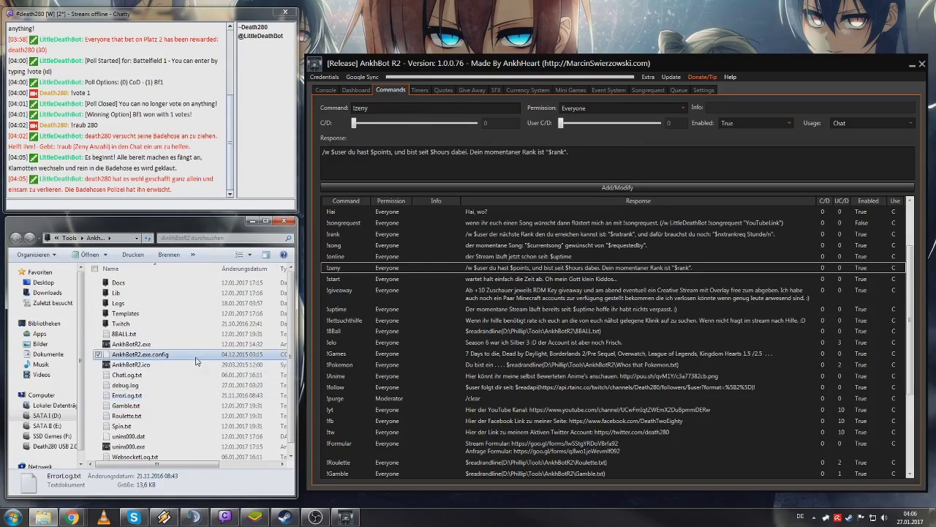
scroll(196, 358, down, 1)
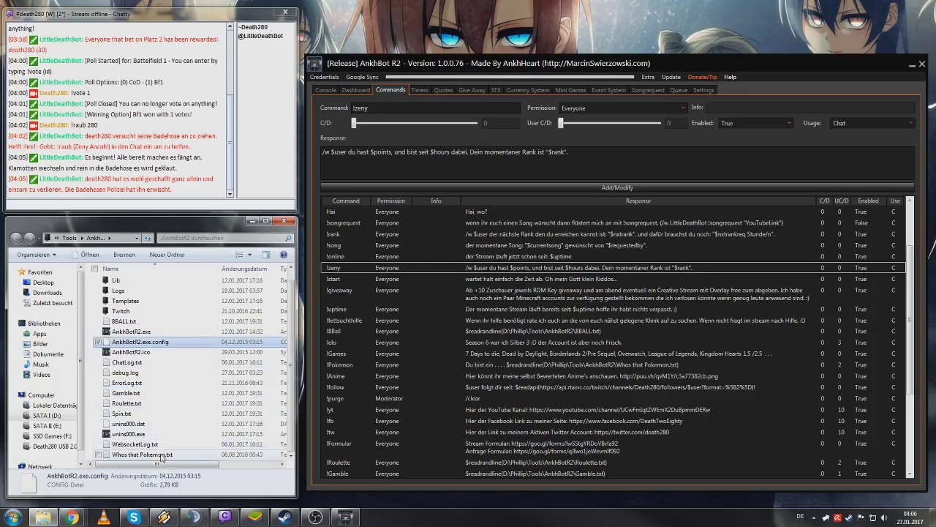
click(144, 322)
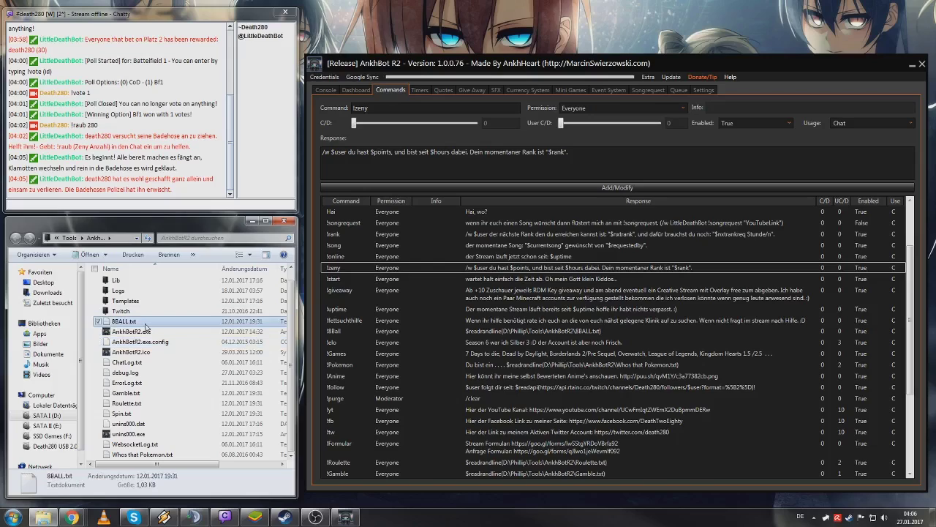
click(478, 331)
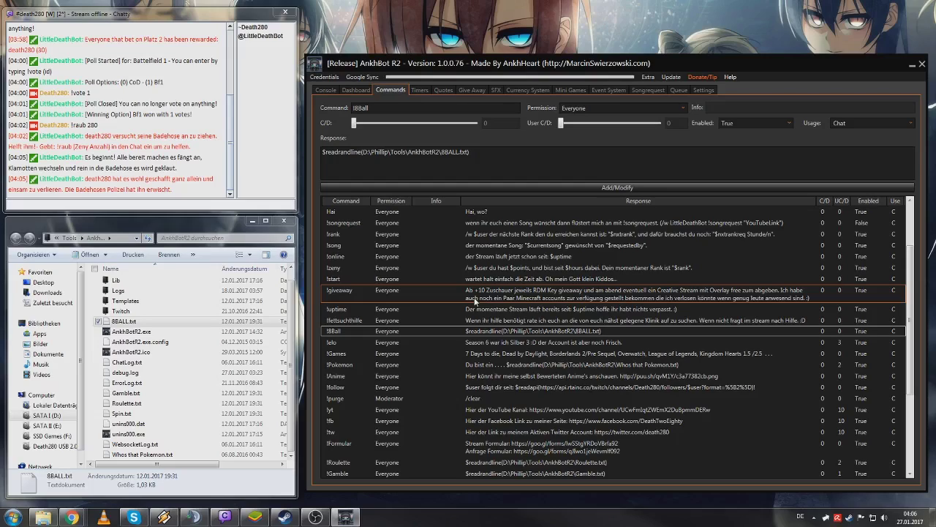
- Type !8Ball in chat and highlight the $readrandline and 8BALL.txt parts of its response
click(149, 199)
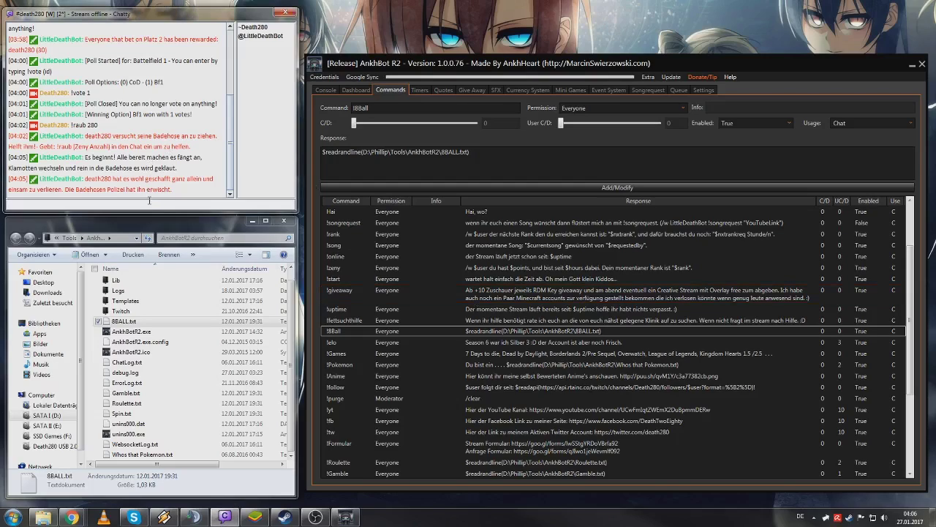
text(!8Ball)
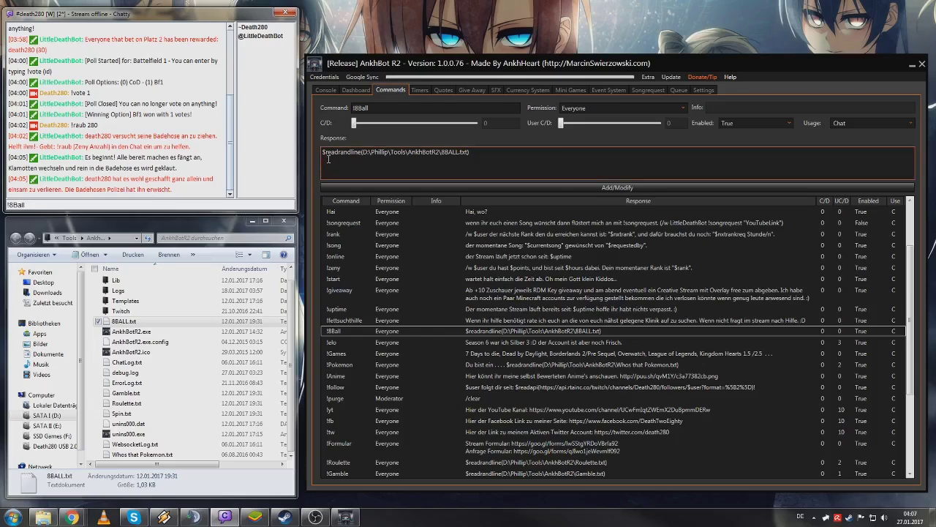
drag(441, 154, 467, 153)
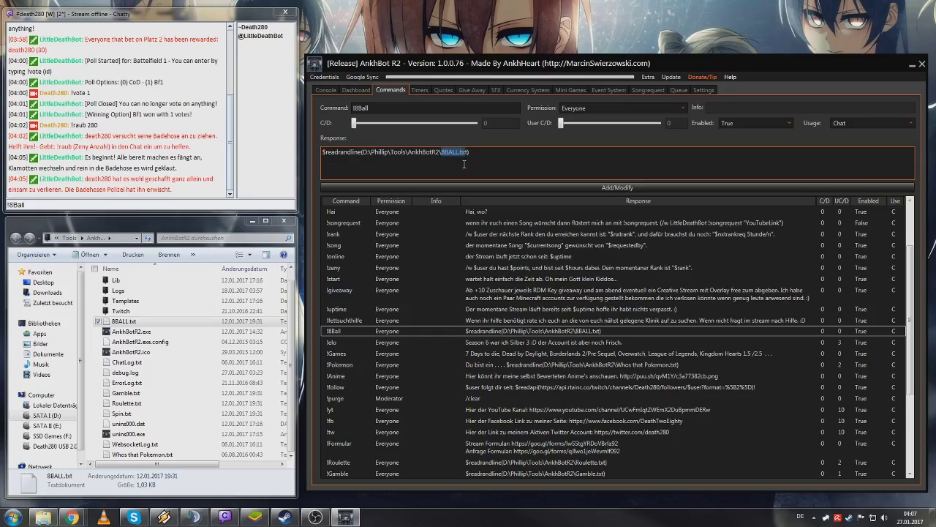
click(334, 160)
drag(323, 152, 361, 152)
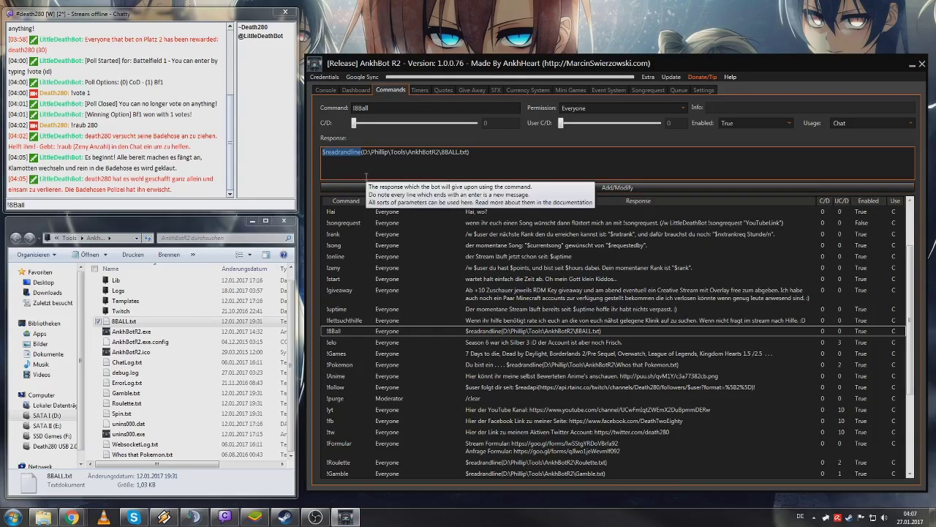
click(366, 176)
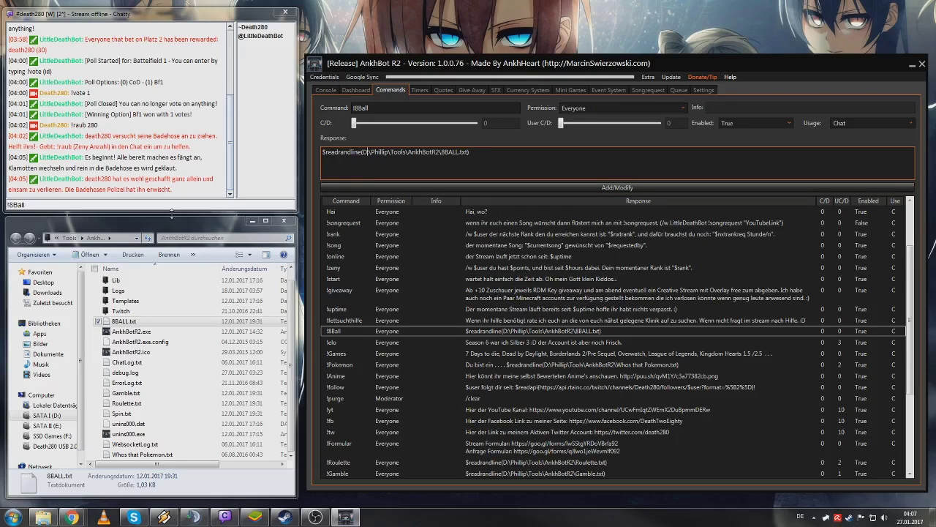
- Open 8BALL.txt in Notepad and size its window to show all answers
double_click(134, 322)
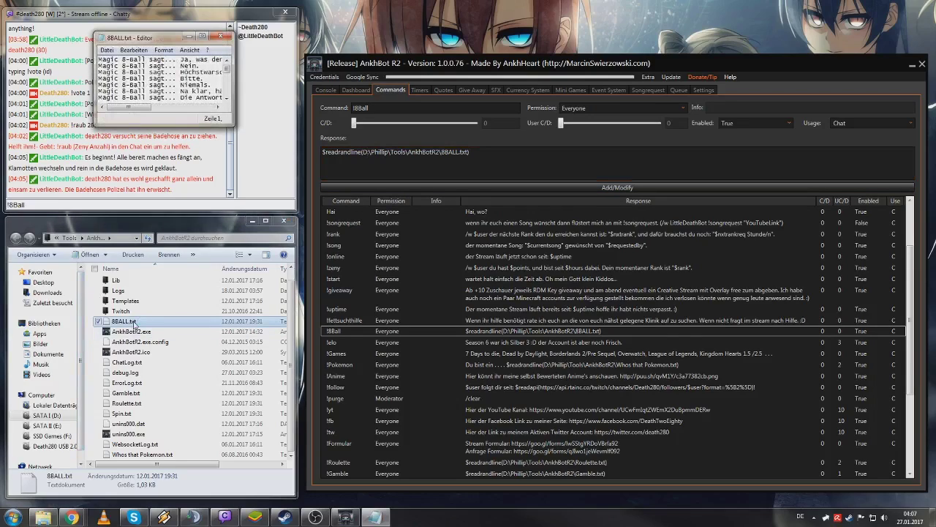
drag(174, 43, 646, 22)
drag(706, 104, 913, 247)
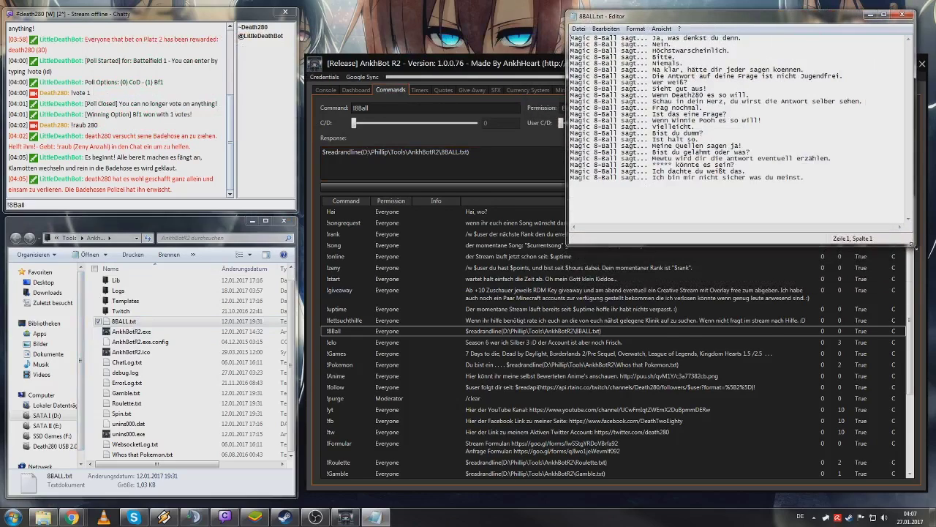
click(871, 209)
- Send '!8Ball Wir das Wetter heute gut?' to the chat
click(149, 204)
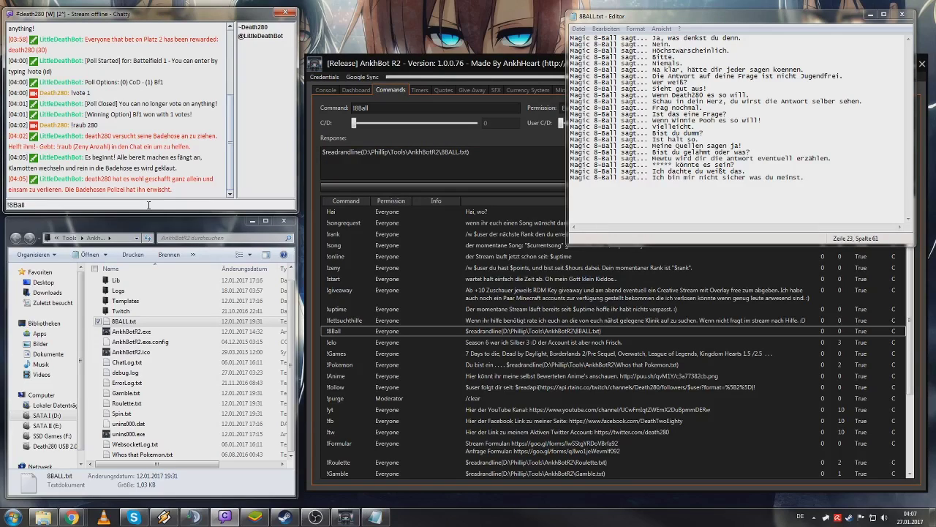
text(Wir das wtter)
key(BackSpace)
key(BackSpace)
key(BackSpace)
key(BackSpace)
text(etter)
key(BackSpace)
key(BackSpace)
key(BackSpace)
key(BackSpace)
key(BackSpace)
key(BackSpace)
text(Wetter heute gut?)
key(Return)
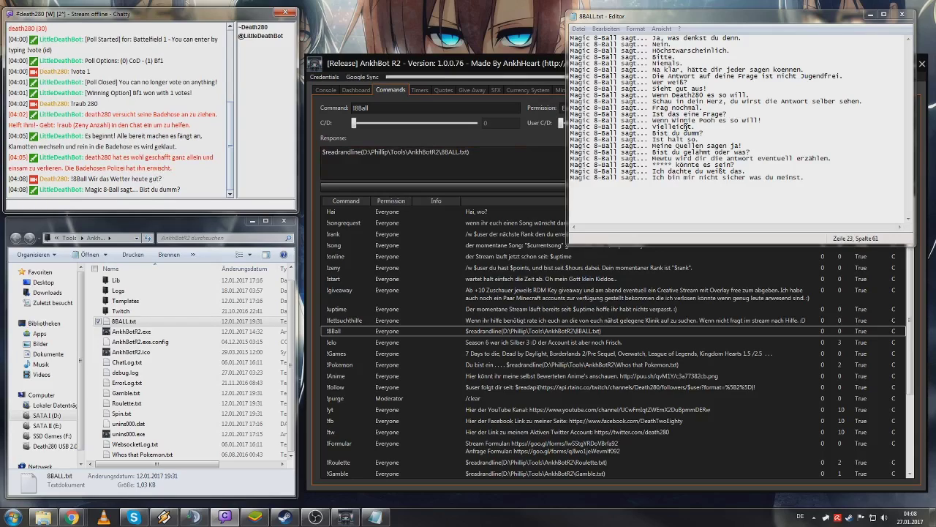
- Mark the matching answer line, resend the question several times, then close 8BALL.txt
drag(701, 133, 569, 136)
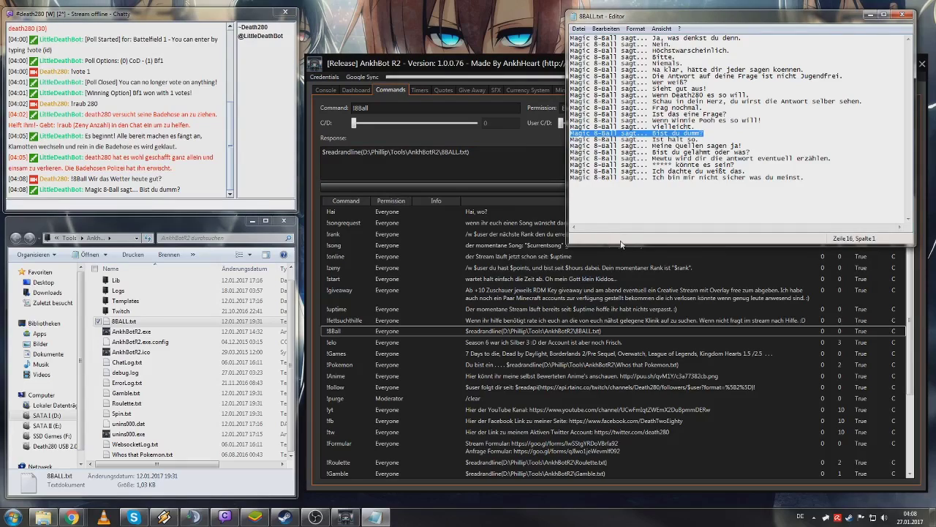
click(216, 205)
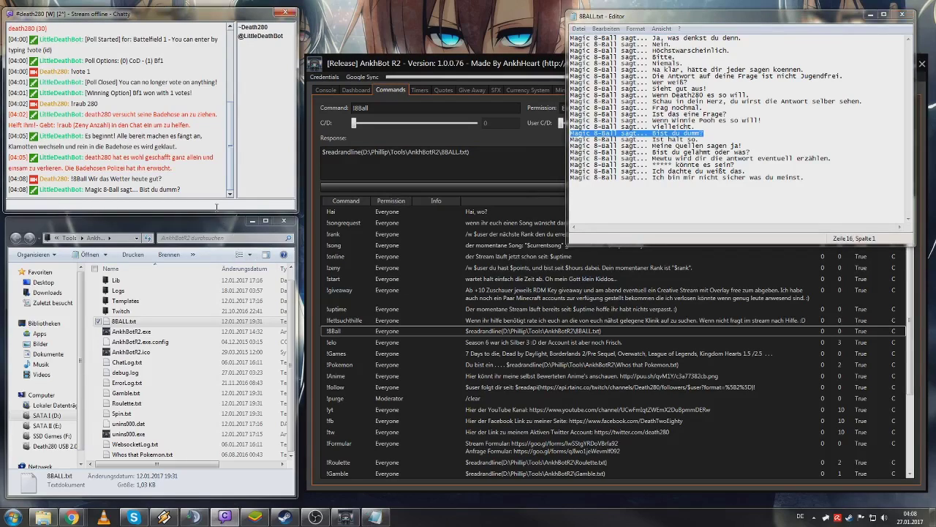
key(Up)
key(Return)
key(Up)
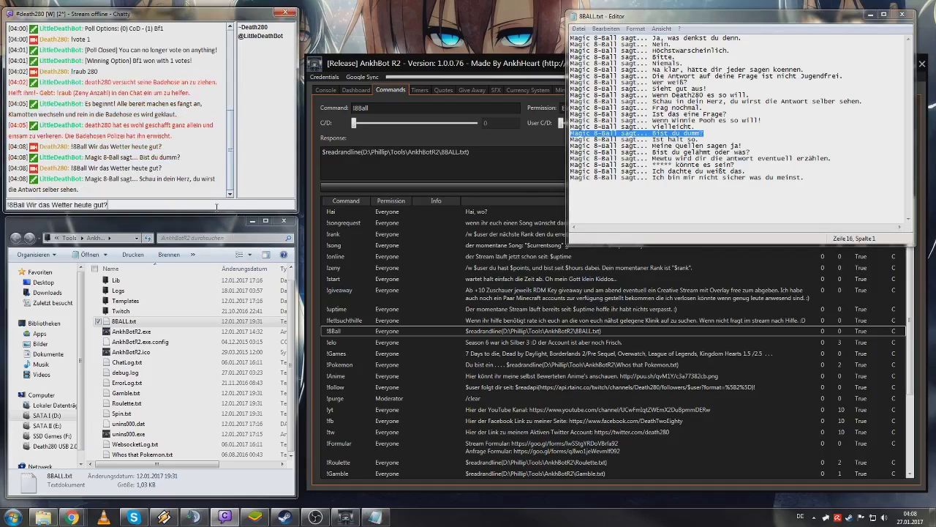
key(Return)
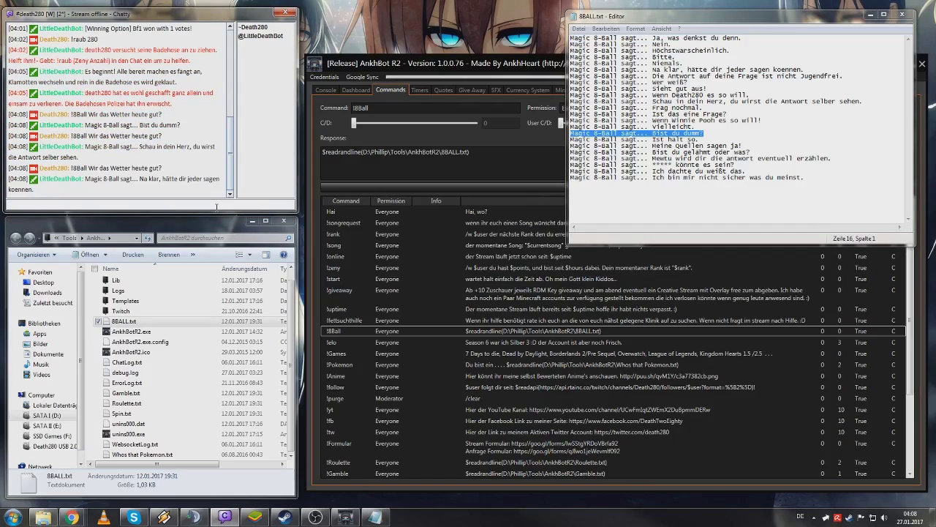
key(Up)
key(Return)
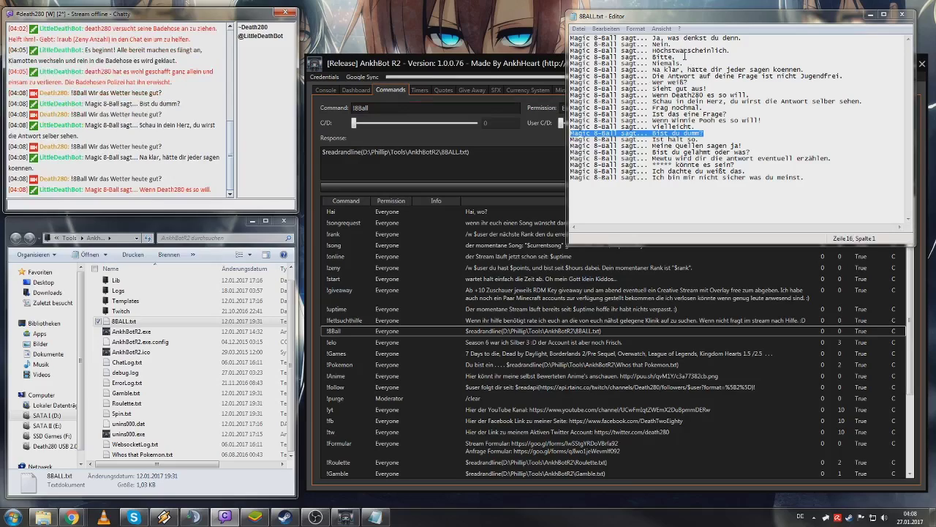
click(688, 70)
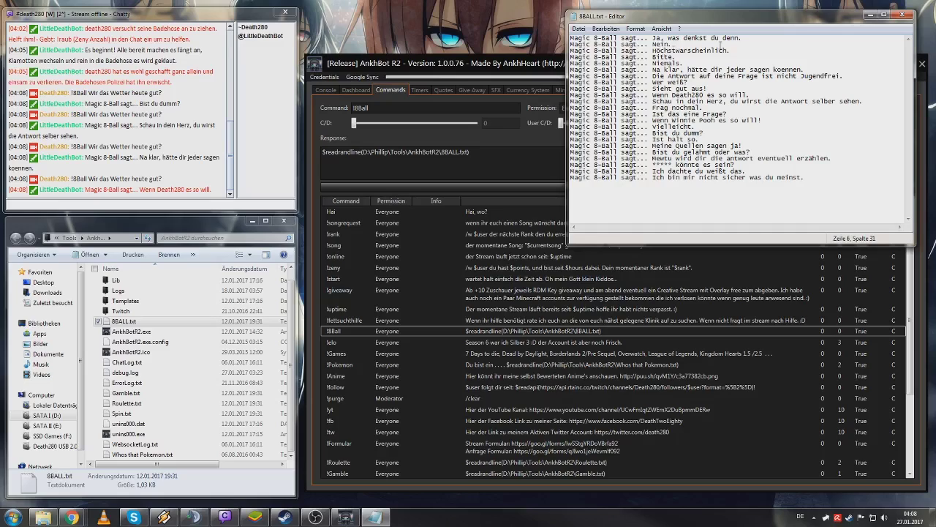
click(904, 15)
- Create a new text document named Test in the bot folder
click(128, 434)
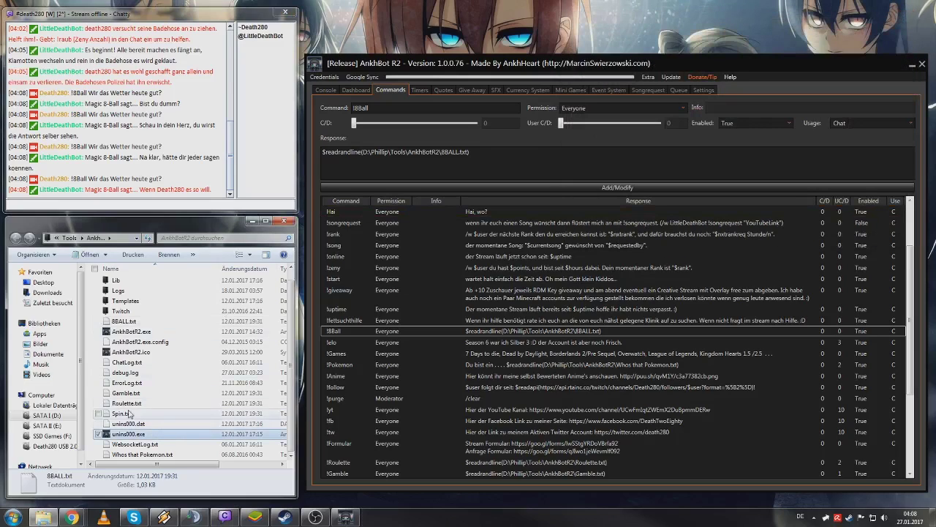
right_click(93, 392)
mouse_move(192, 369)
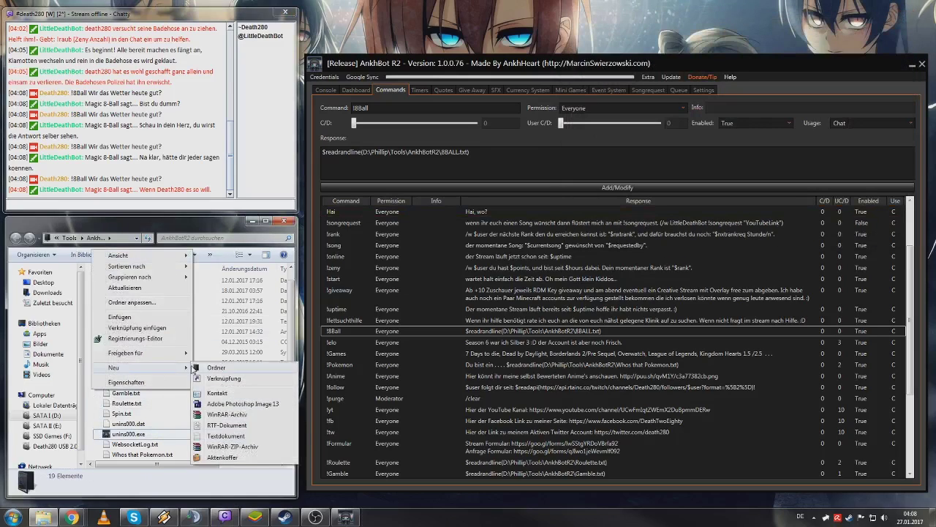
click(225, 436)
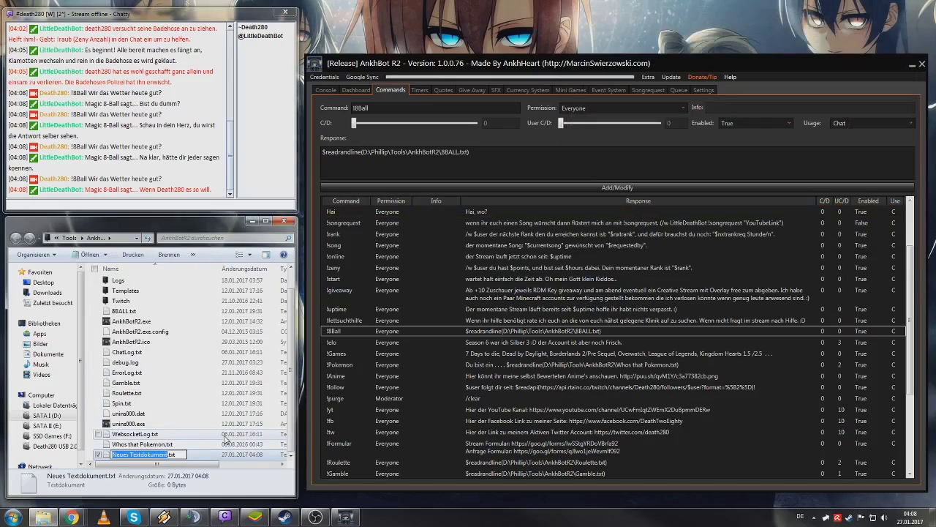
text(Test)
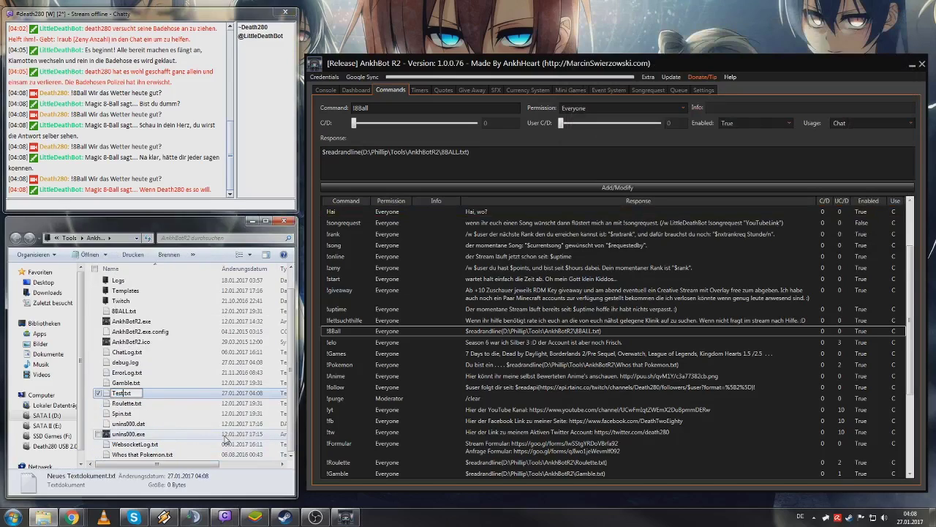
key(Return)
key(Return)
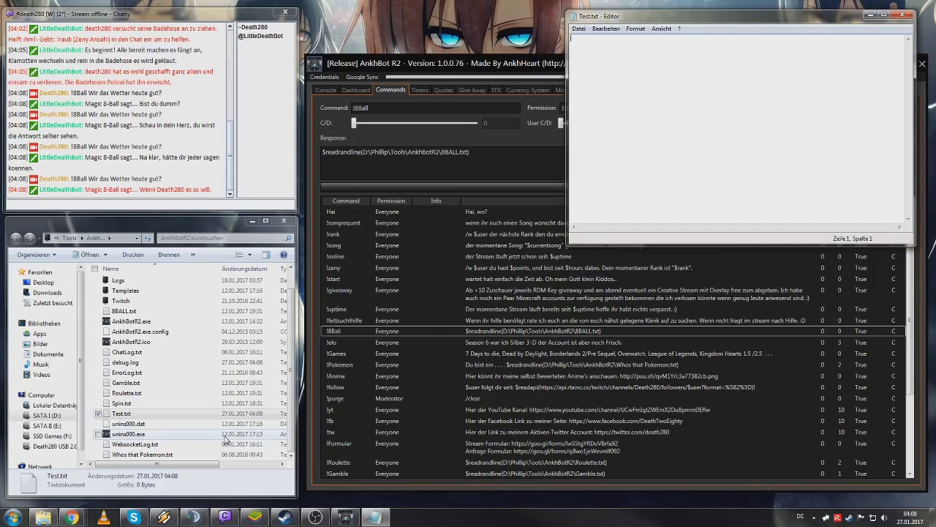
- Enter the umlaut line '0 Ä Ü ö ä ü' and save Test.txt
text(0 Ä)
text( Ü)
text( ö ä ü)
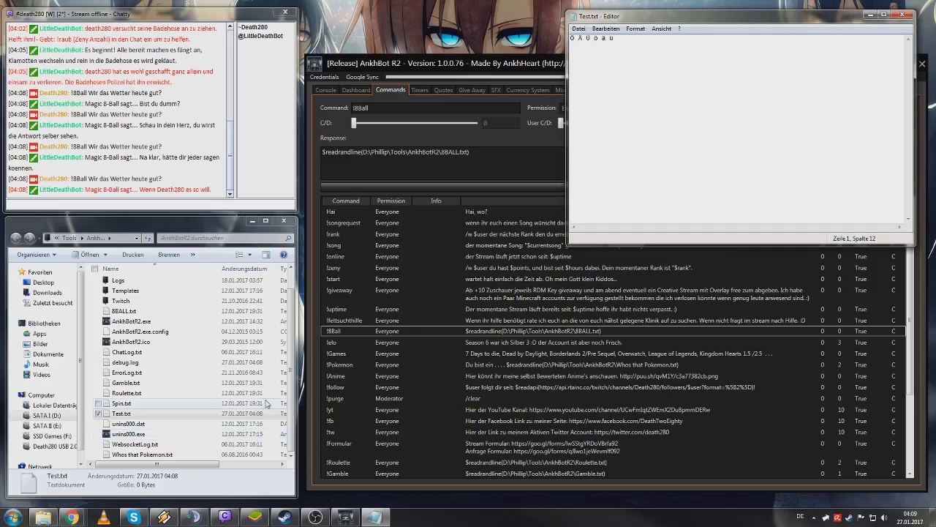
click(902, 14)
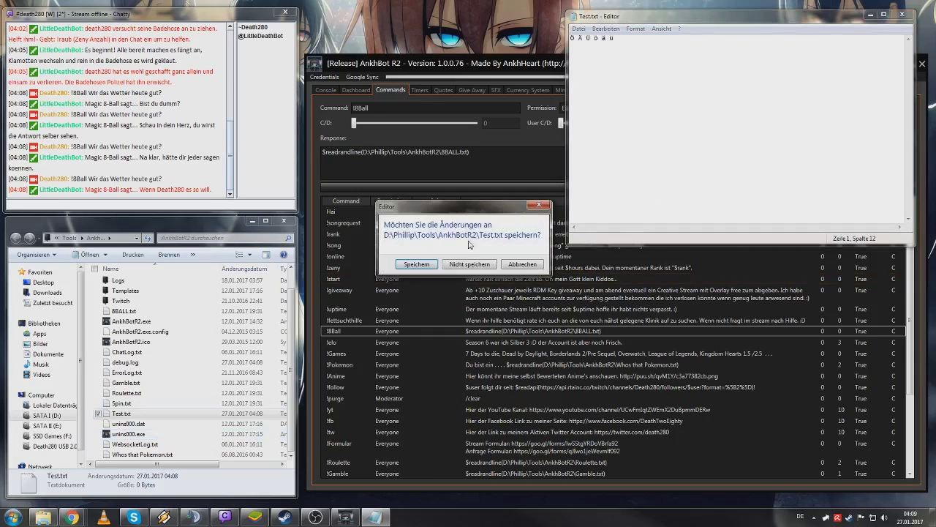
click(416, 263)
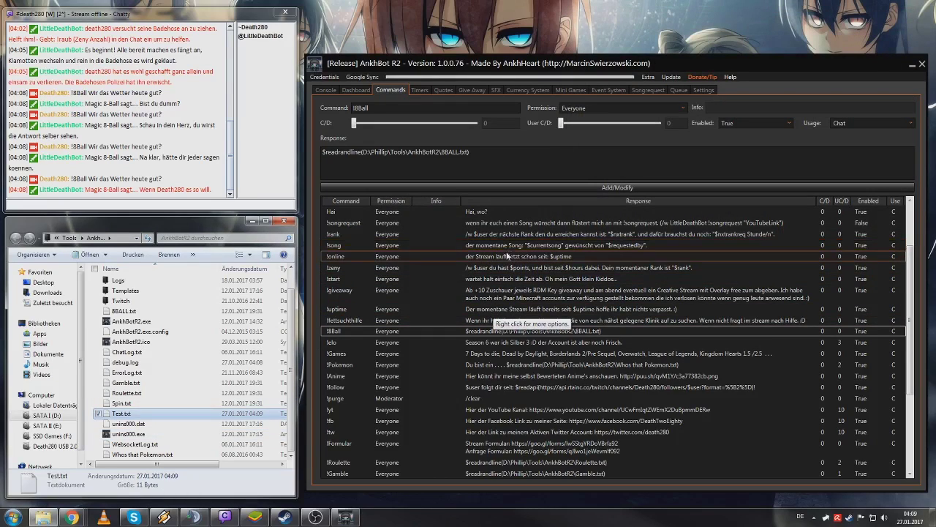
- Define !test with a response reading from Test.txt, overwriting the existing !test
double_click(370, 106)
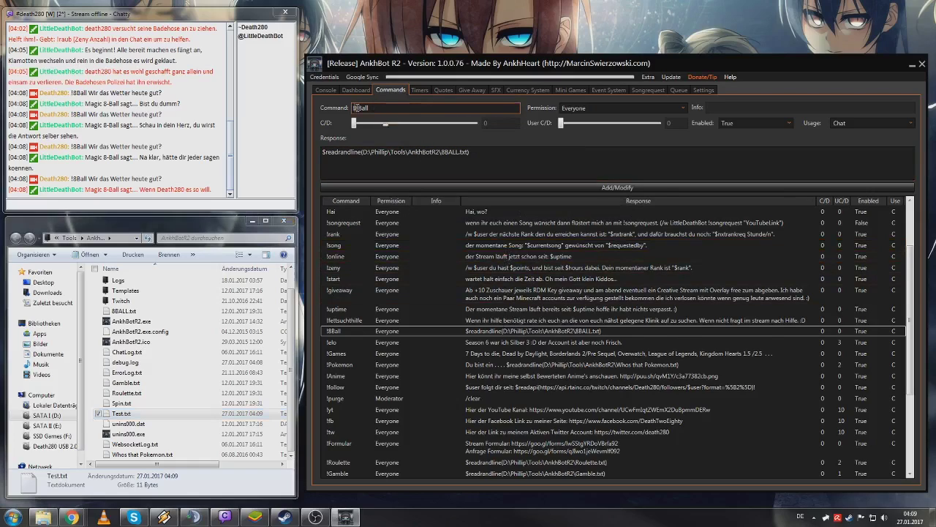
text(test)
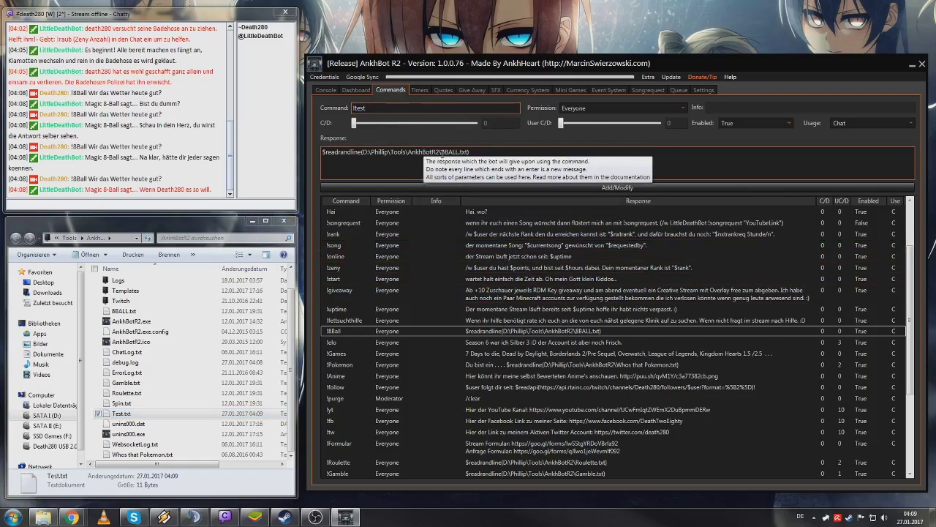
drag(441, 152, 458, 154)
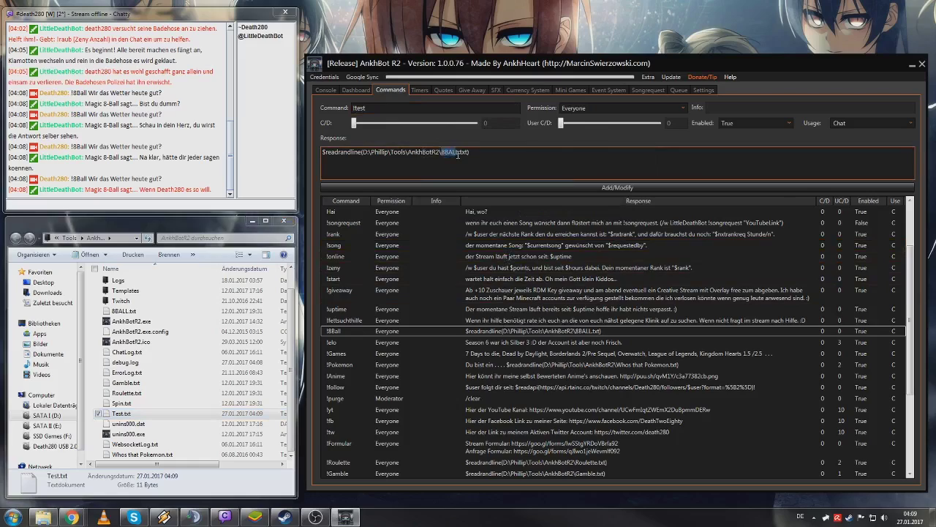
text(test)
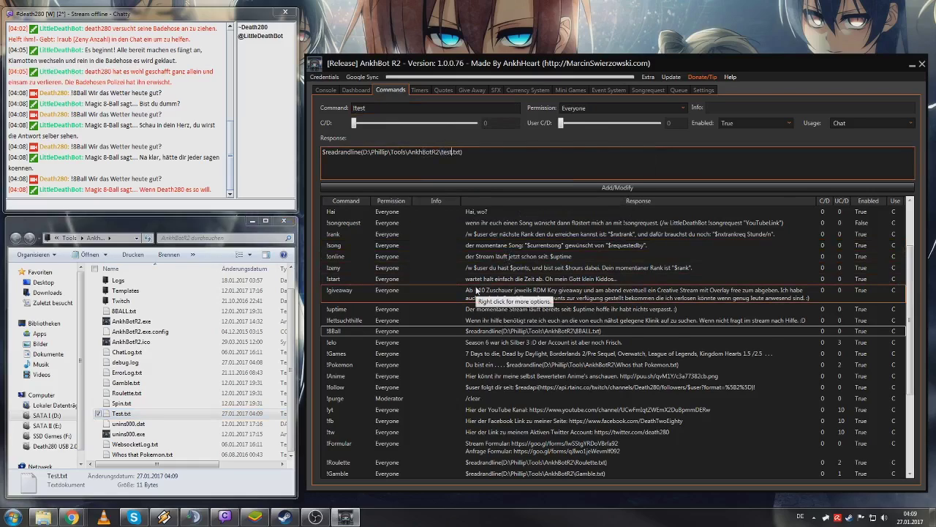
key(BackSpace)
key(BackSpace)
key(BackSpace)
key(BackSpace)
text(Test)
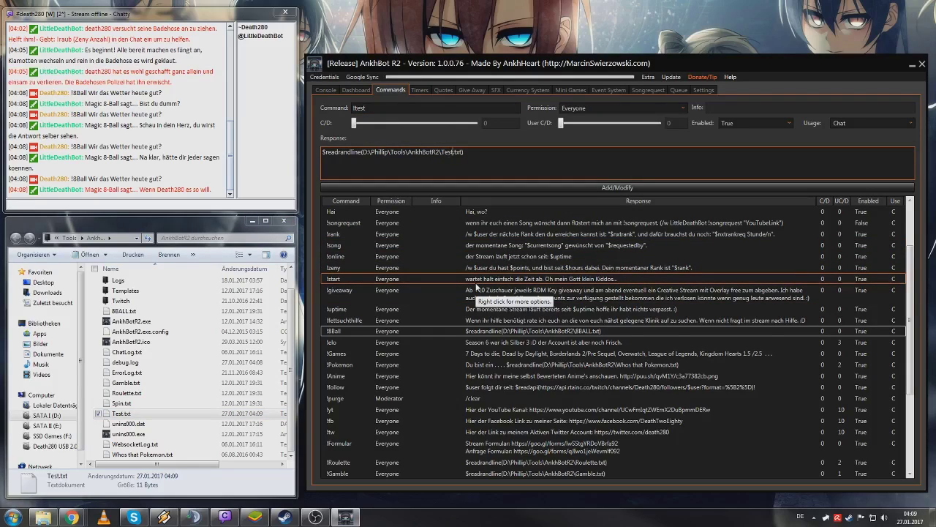
click(504, 188)
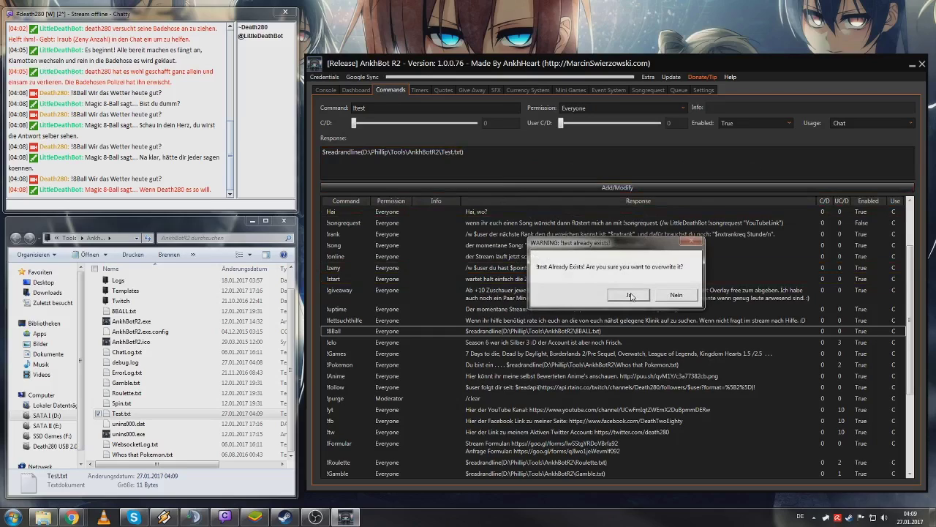
click(631, 295)
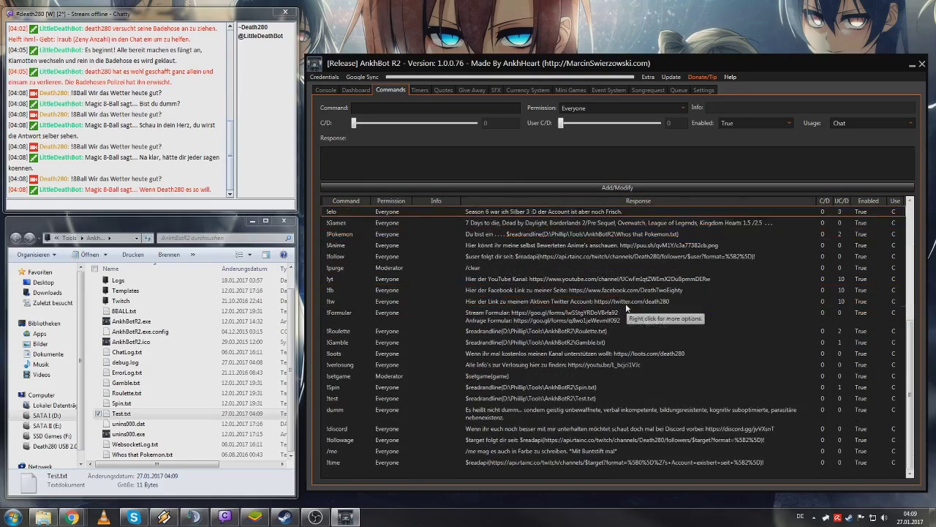
- Select !test in the command list and send !test in chat to try it
scroll(448, 447, up, 3)
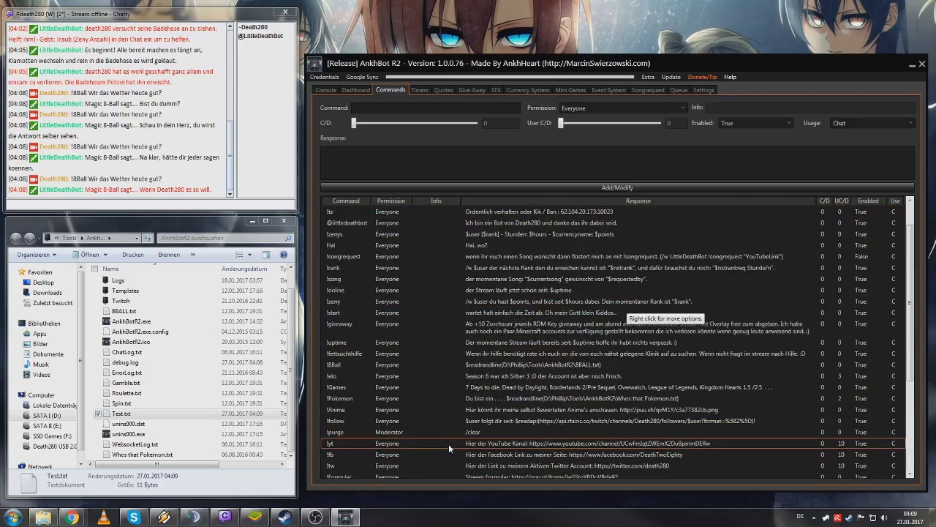
click(409, 432)
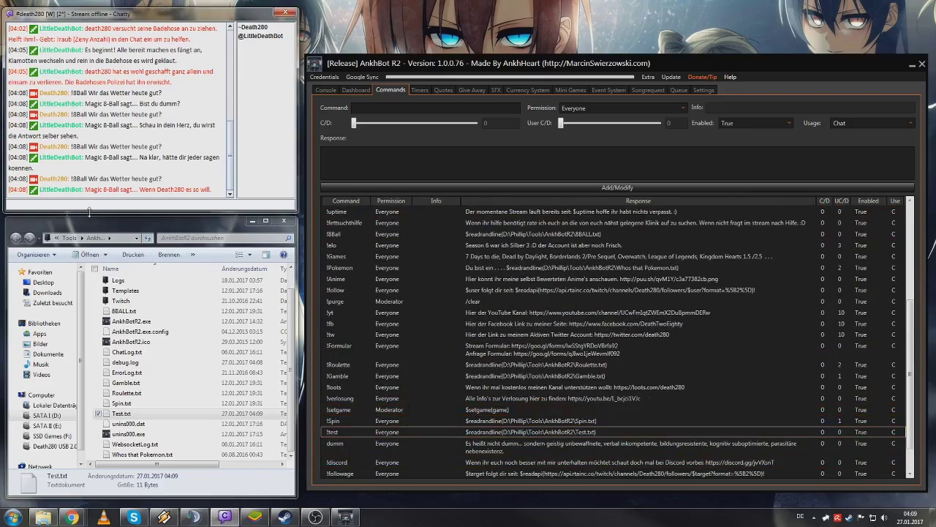
text(!test)
key(Return)
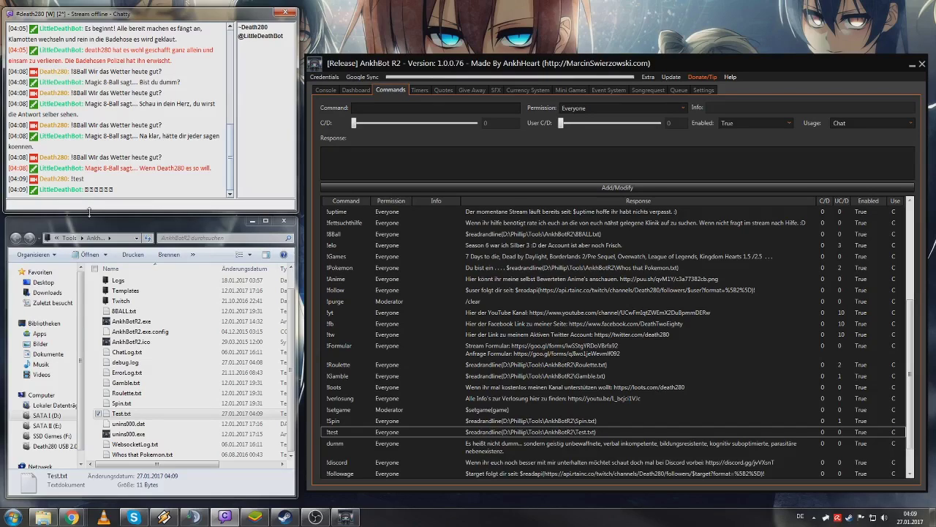
- Re-save Test.txt over itself with UTF-8 encoding
double_click(122, 414)
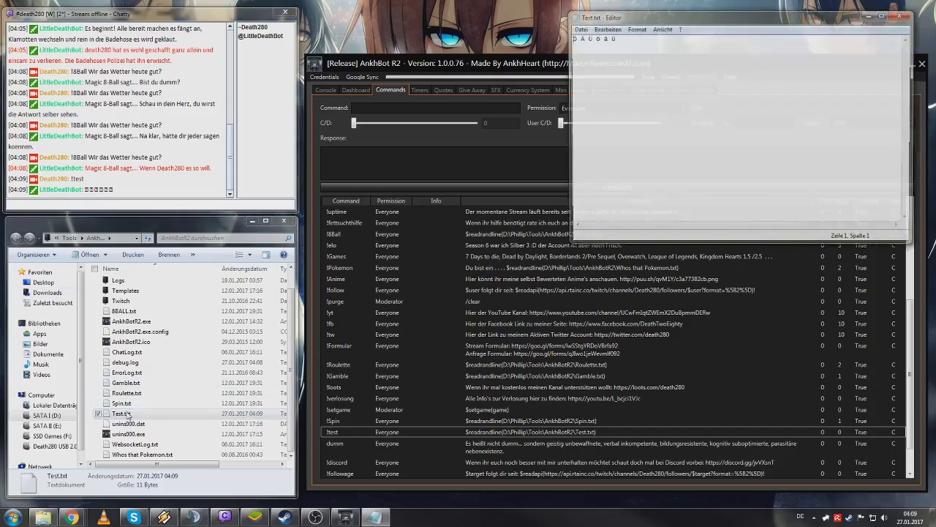
click(585, 28)
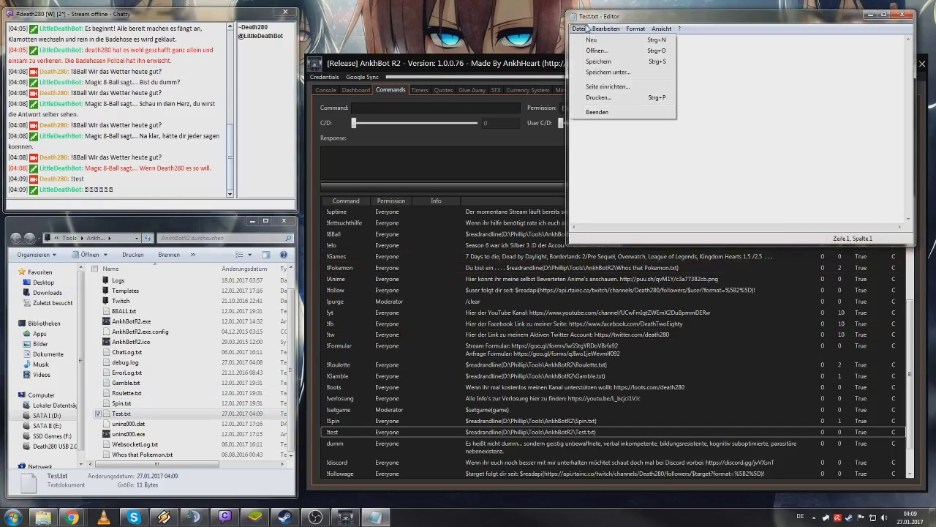
click(585, 72)
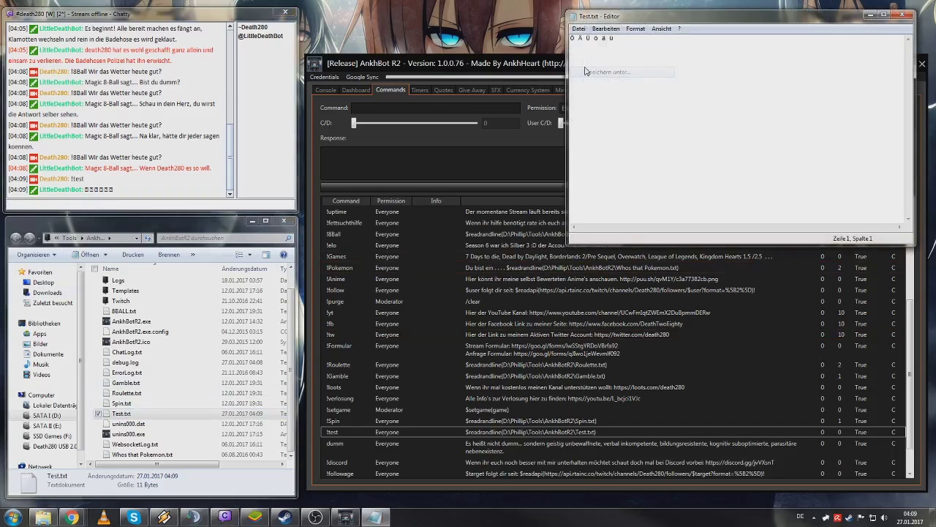
drag(792, 13, 558, 14)
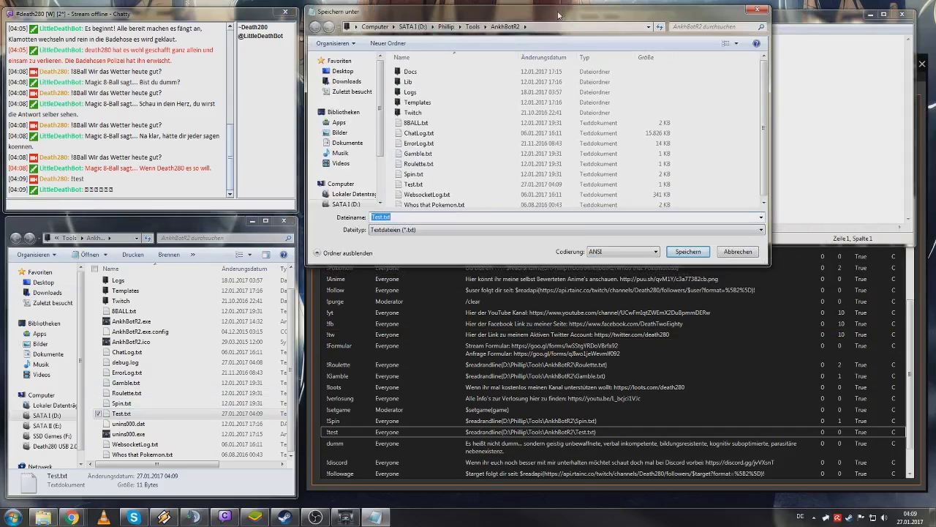
click(617, 252)
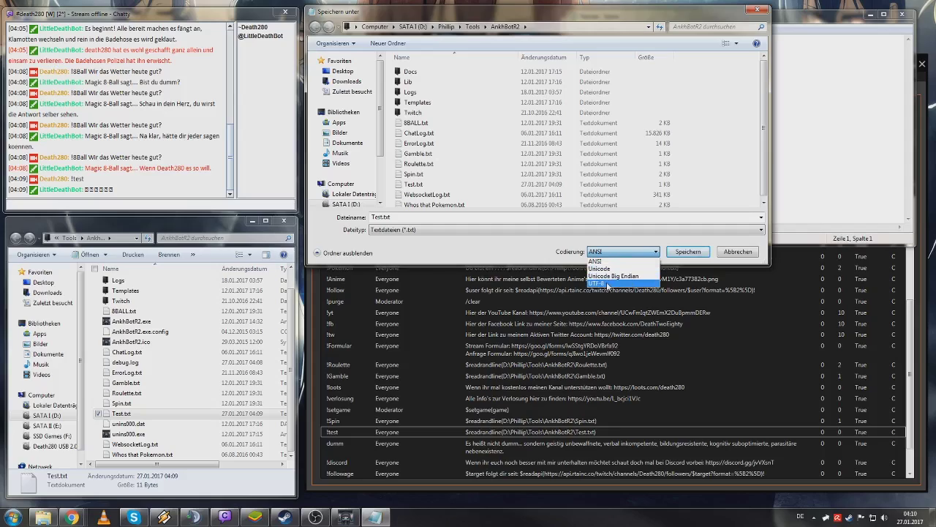
click(607, 284)
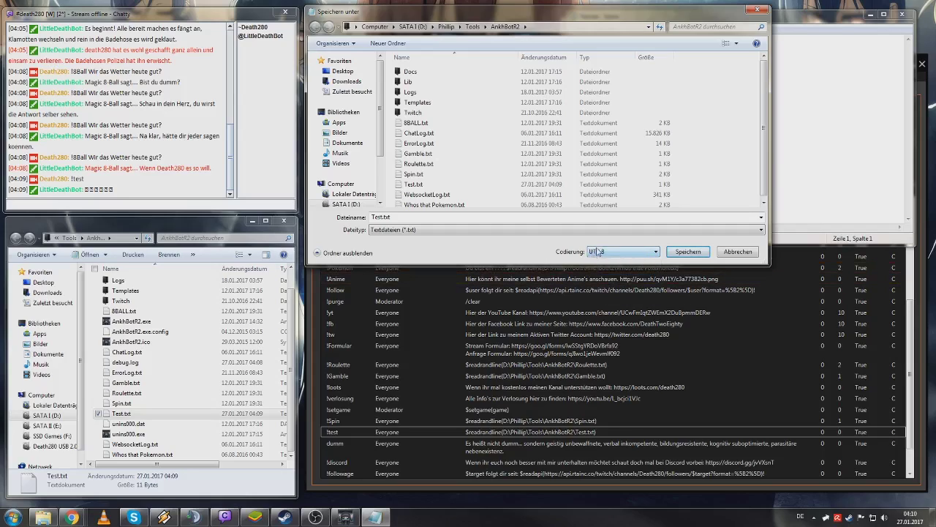
click(687, 254)
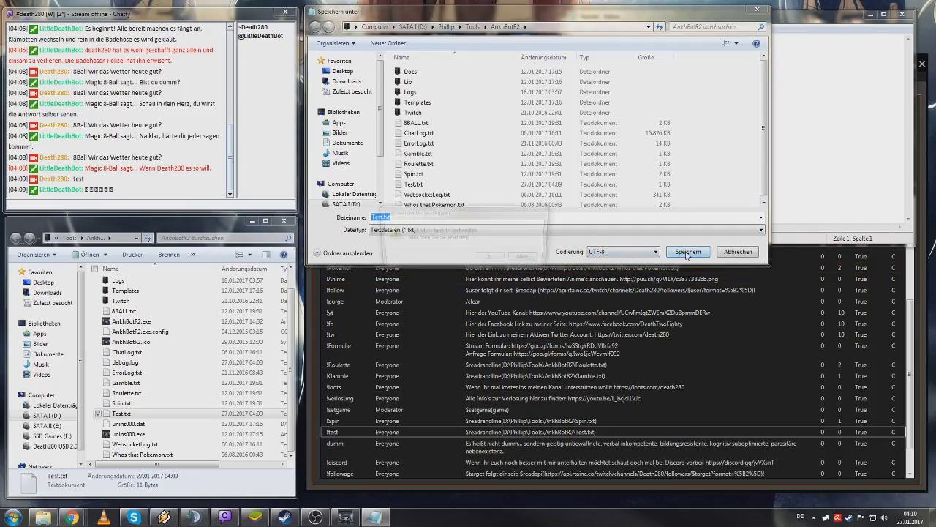
click(501, 258)
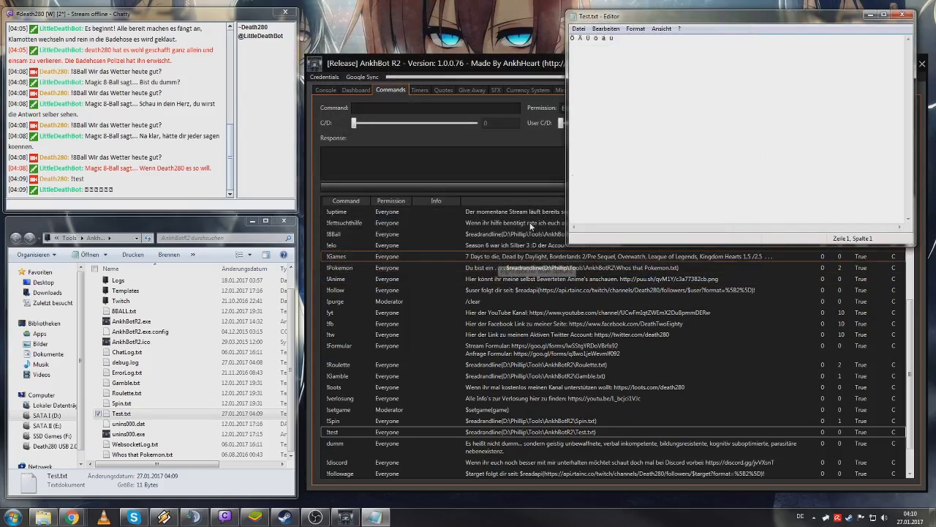
- Close Notepad and resend !test, now replying with readable Ö Ä Ü ö ä ü
click(902, 14)
click(208, 201)
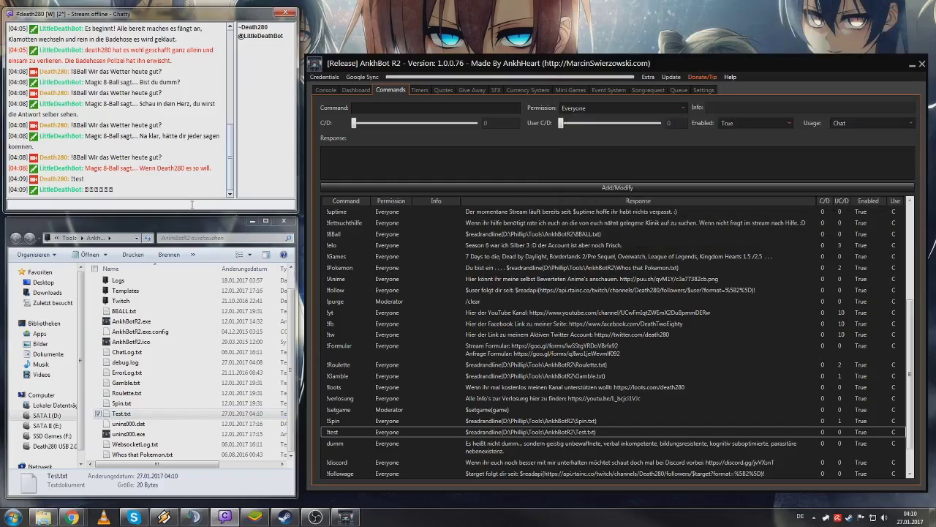
text(!test)
key(Return)
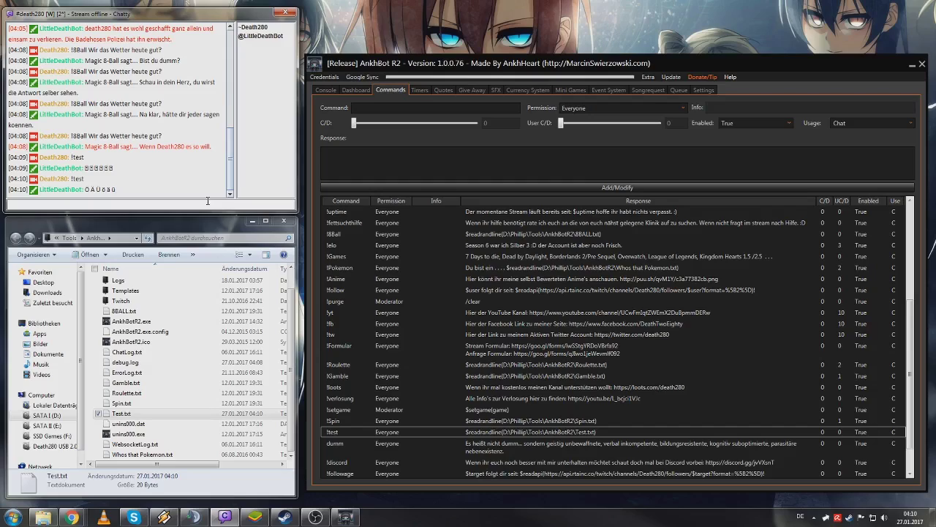
click(485, 423)
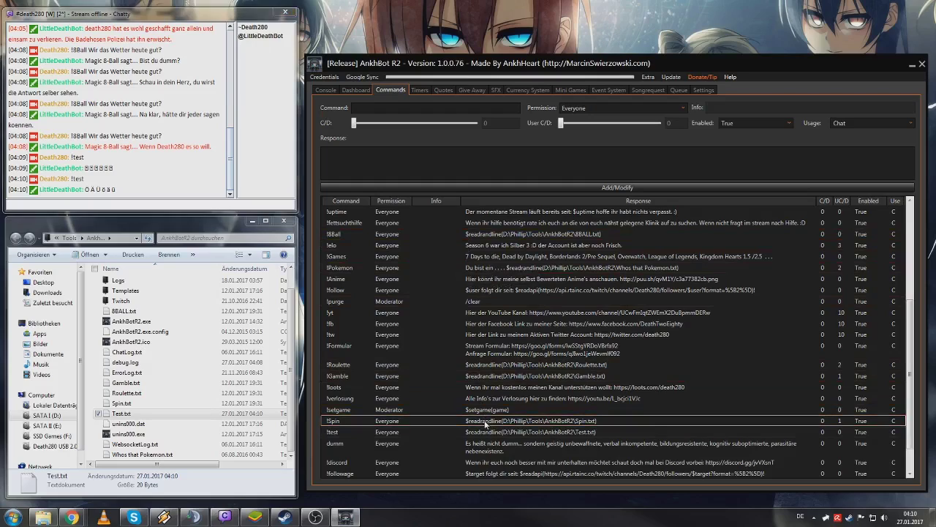
- Open Gamble.txt and arrange its window wide above the command list
double_click(173, 384)
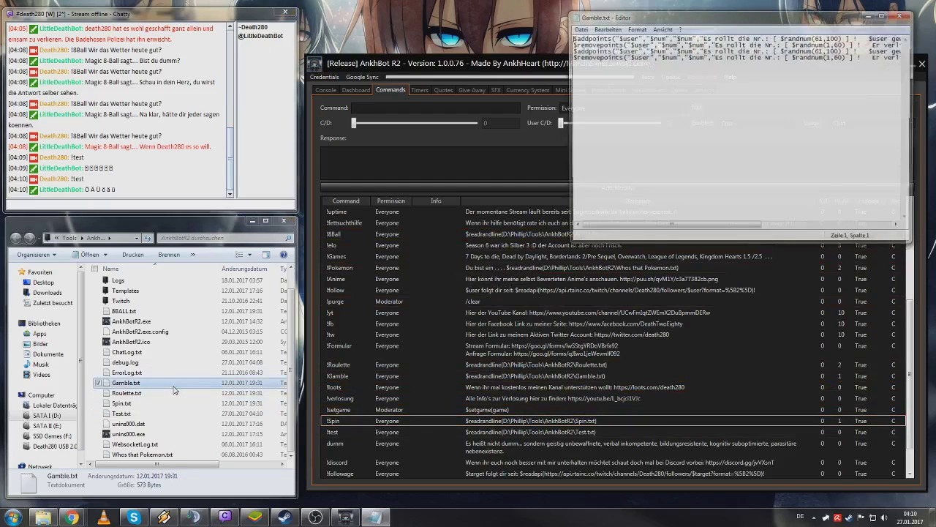
double_click(771, 16)
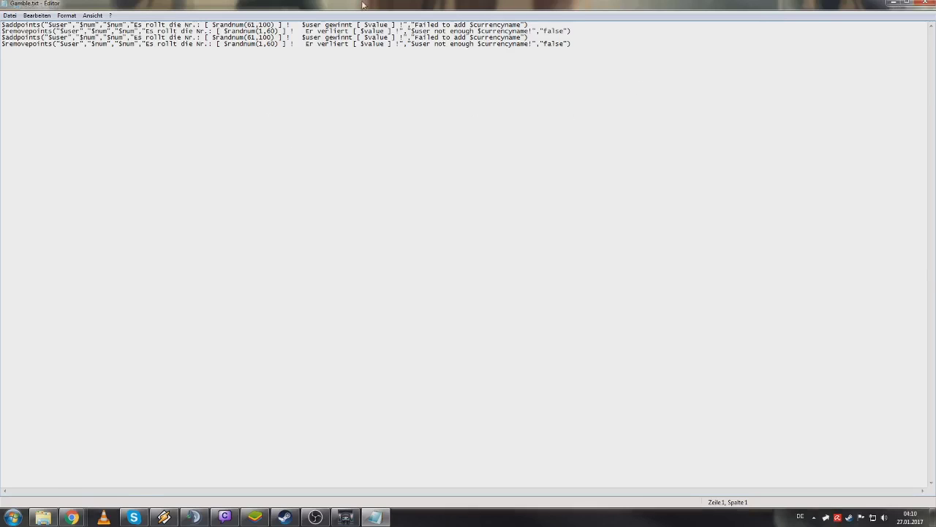
double_click(240, 5)
drag(690, 300, 928, 154)
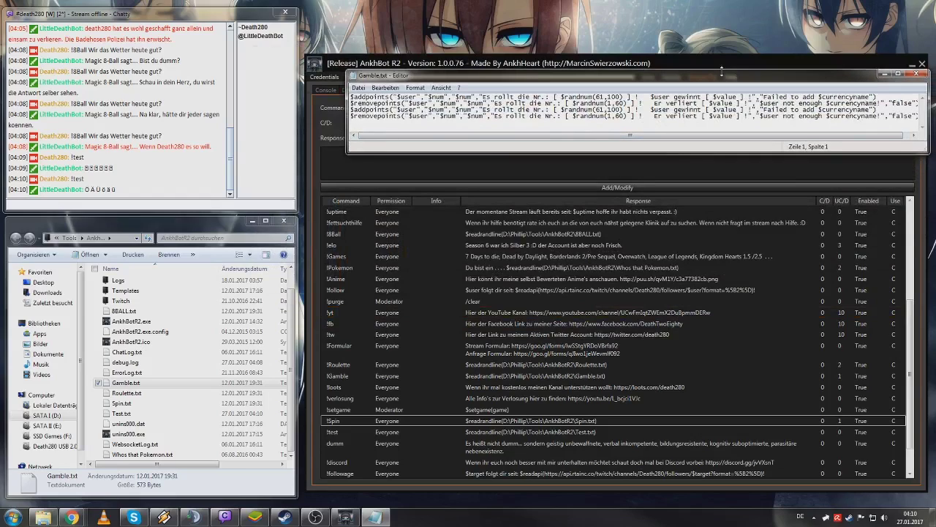
drag(530, 79, 414, 77)
drag(816, 105, 860, 104)
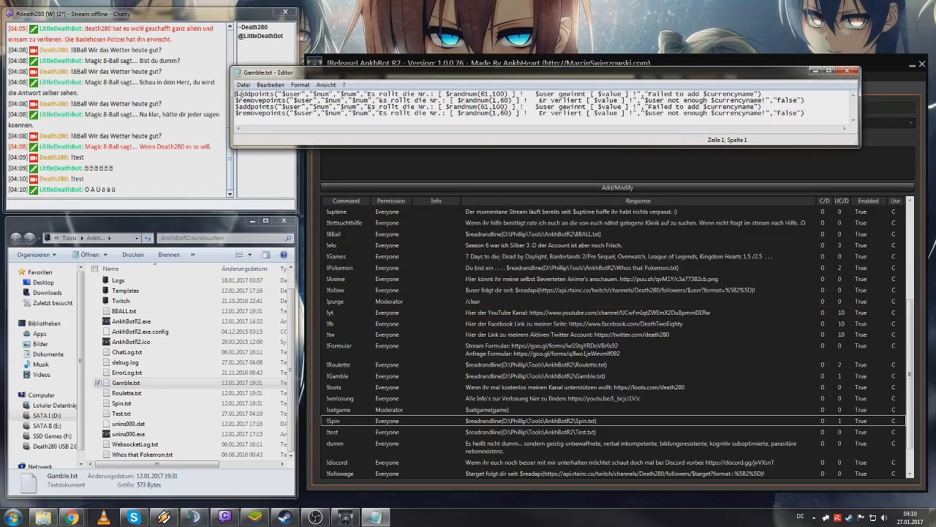
- Highlight the $addpoints call, $user and the $randnum bracket in the first lines
drag(276, 94, 252, 101)
click(259, 107)
click(301, 100)
click(323, 95)
drag(448, 95, 439, 95)
click(442, 96)
- Send !gamble 280 in chat, winning 280 on a roll of 82, then close Gamble.txt
drag(231, 152, 320, 181)
click(168, 210)
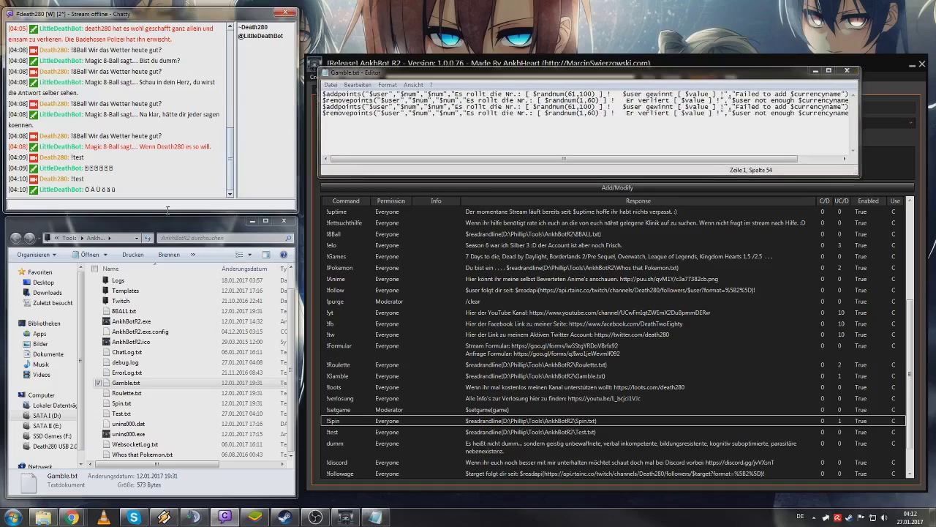
text(!gambi)
text(e 280)
key(Return)
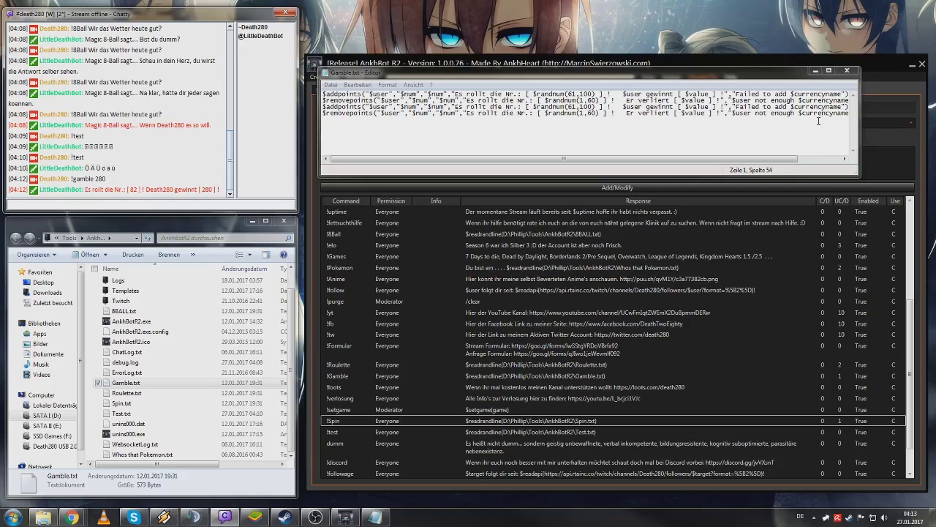
click(848, 70)
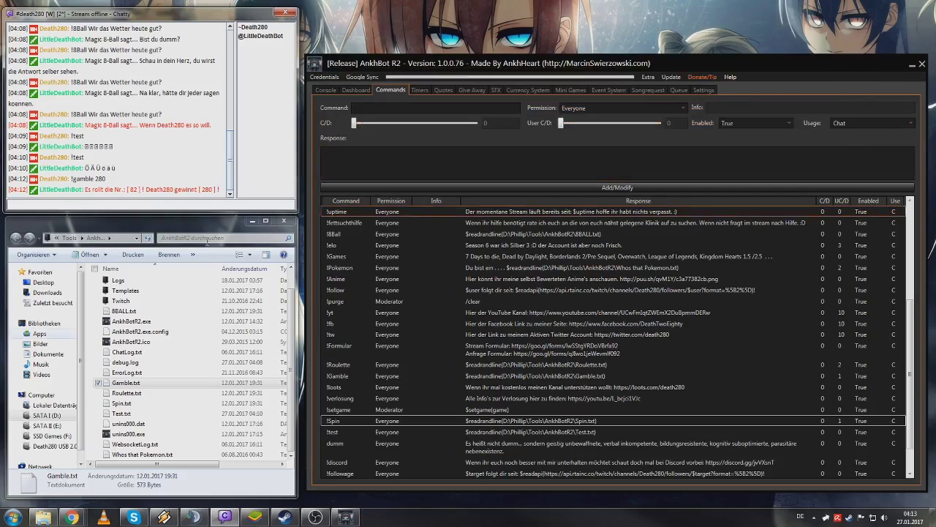
- Open Roulette.txt and send !Roulette in chat, getting the cocked-revolver 'Nichts passiert' reply
double_click(126, 392)
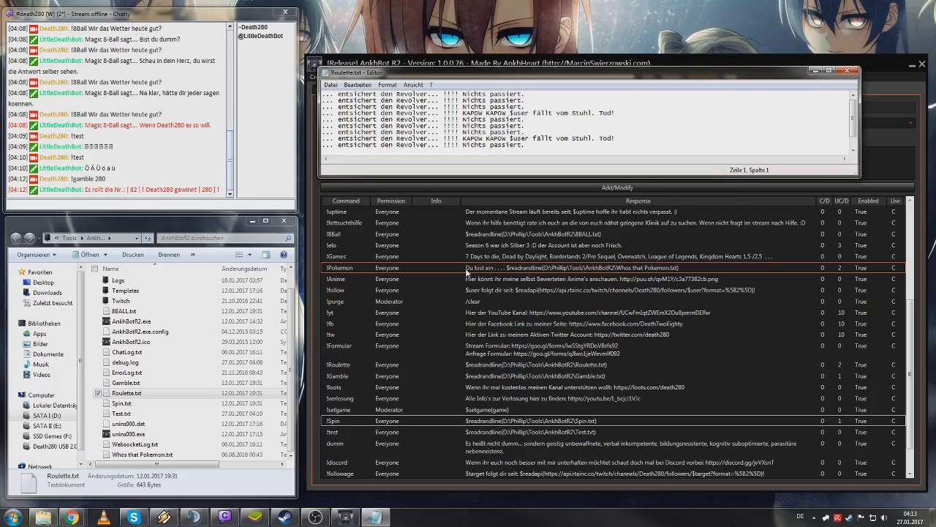
click(149, 212)
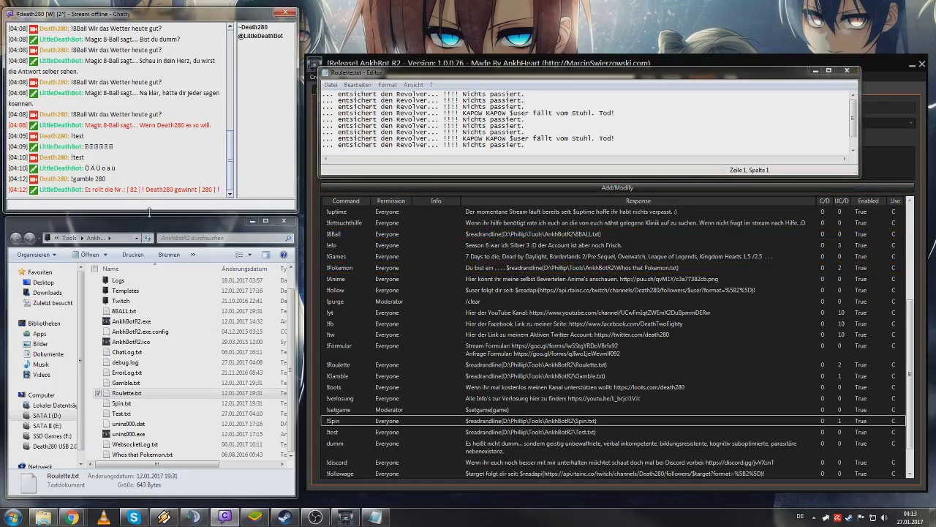
click(148, 204)
text(!Roulette)
key(Return)
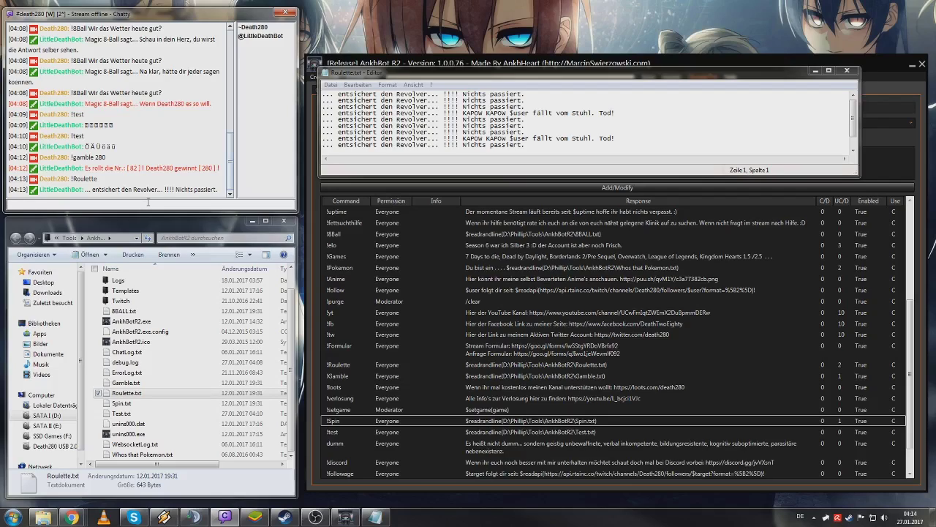
- Open Spin.txt and move and enlarge its window to show the full $addpoints lines
double_click(154, 406)
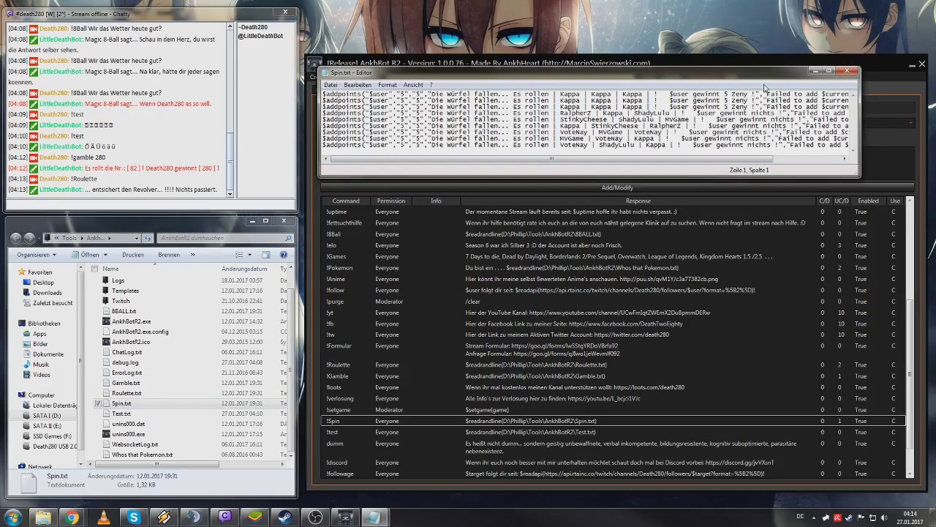
drag(767, 80, 618, 29)
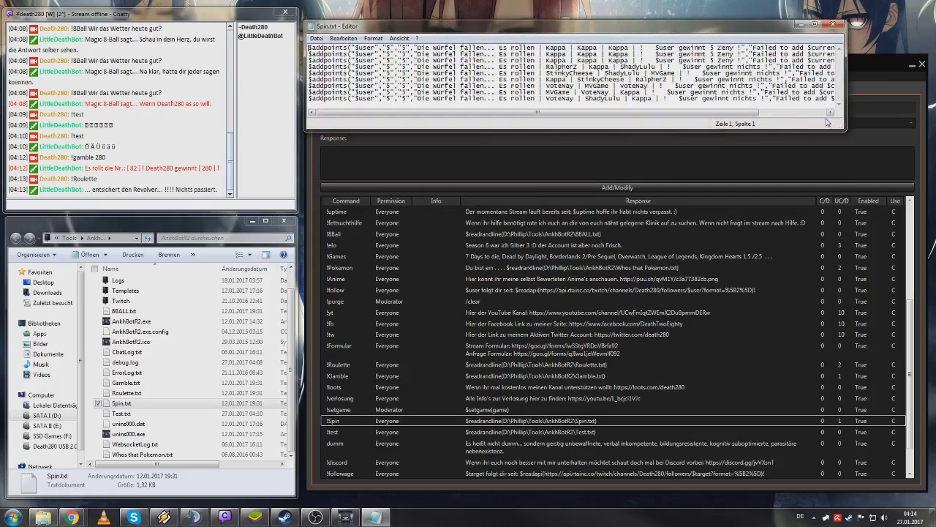
drag(843, 126, 928, 164)
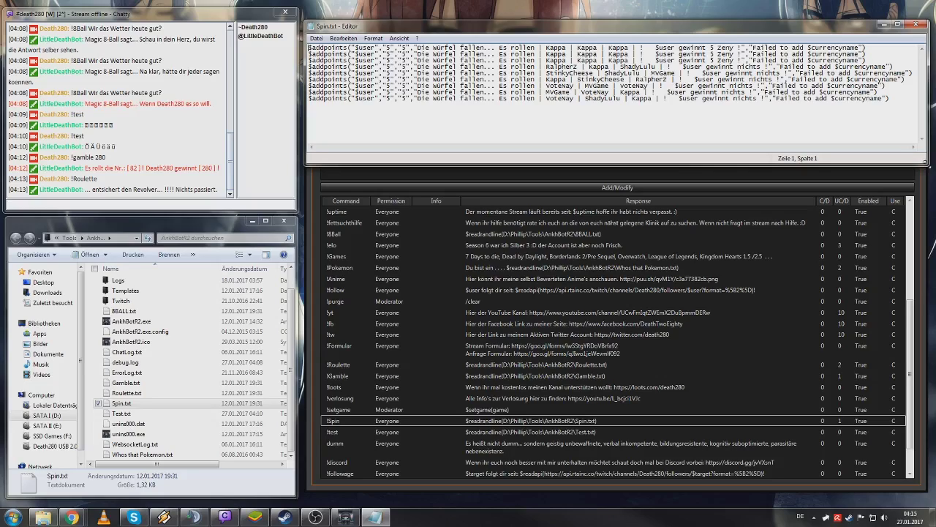
- Send !spin in Chatty and check the bot's three-emote dice reply with no win
click(265, 203)
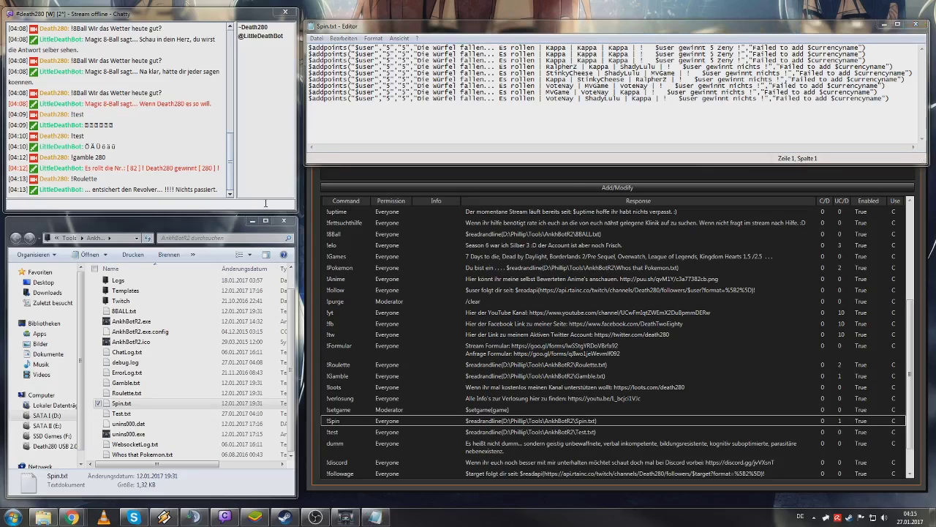
text(!spin)
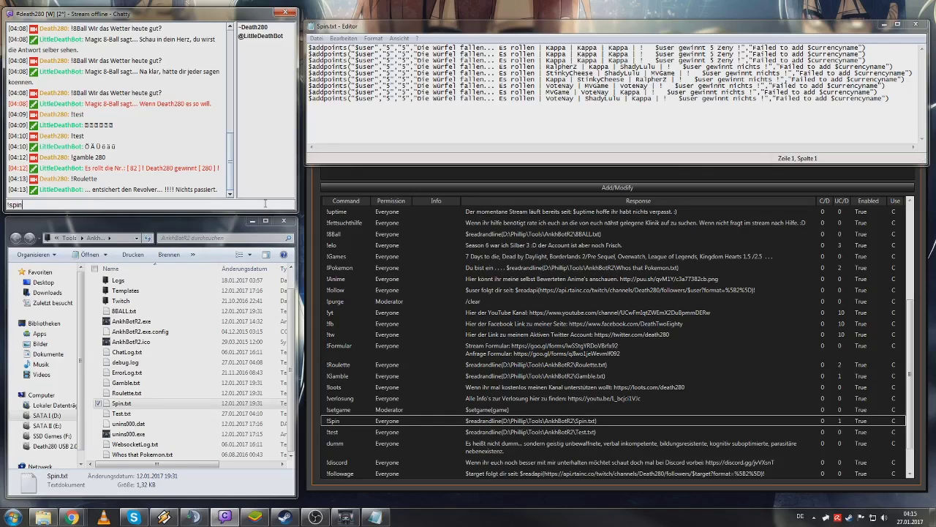
key(Return)
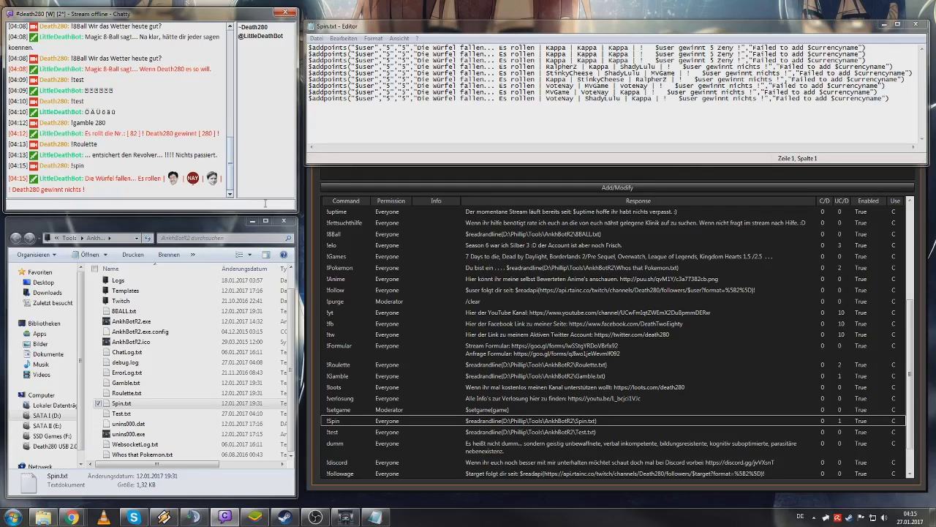
click(390, 49)
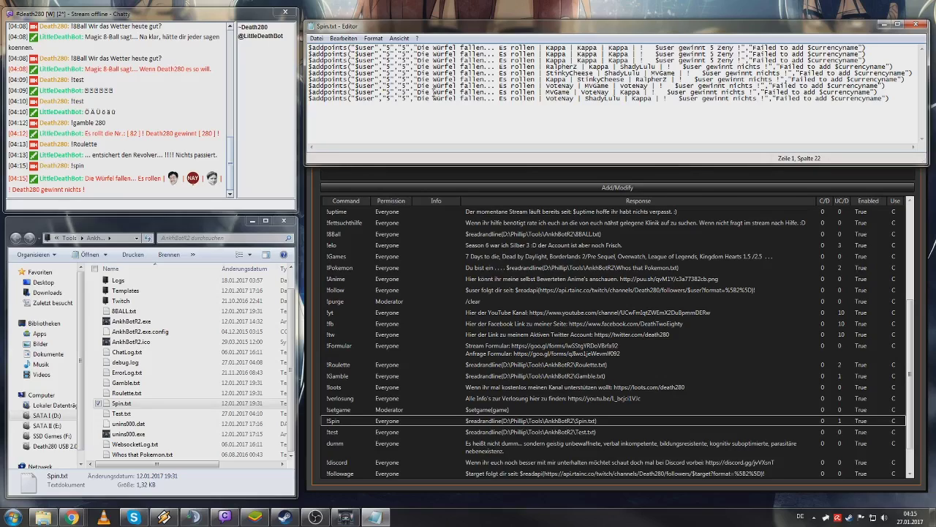
- Post four single-emote messages in Chatty: Kappa, SexyKek, EroK and SrsK
click(257, 207)
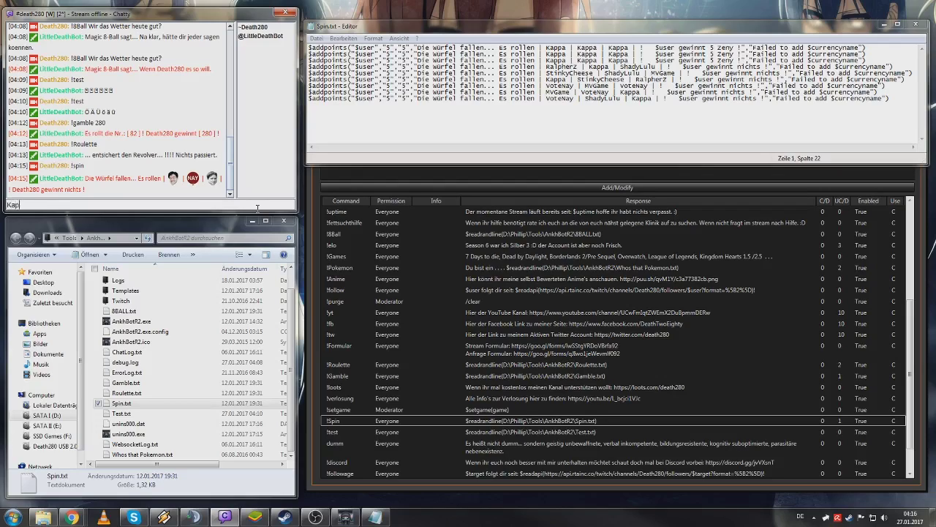
text(paK)
key(Return)
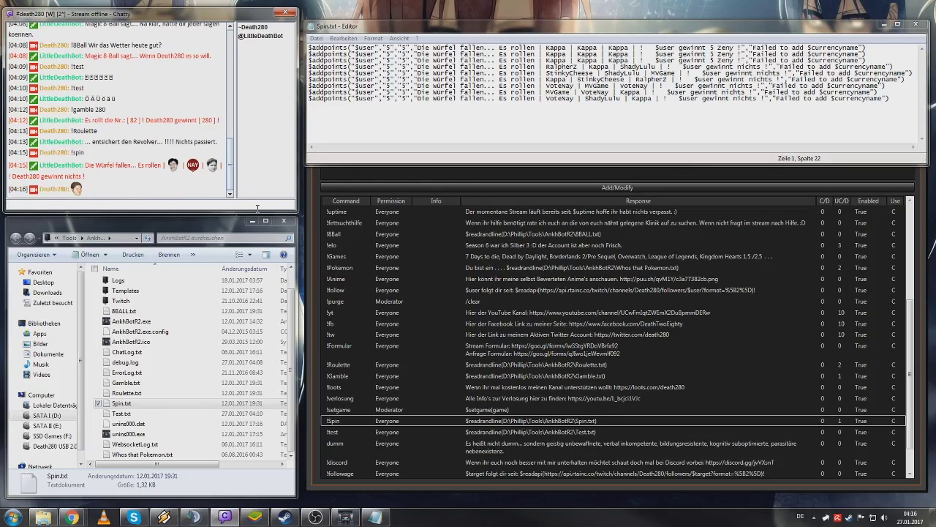
text(SexyKek)
key(Return)
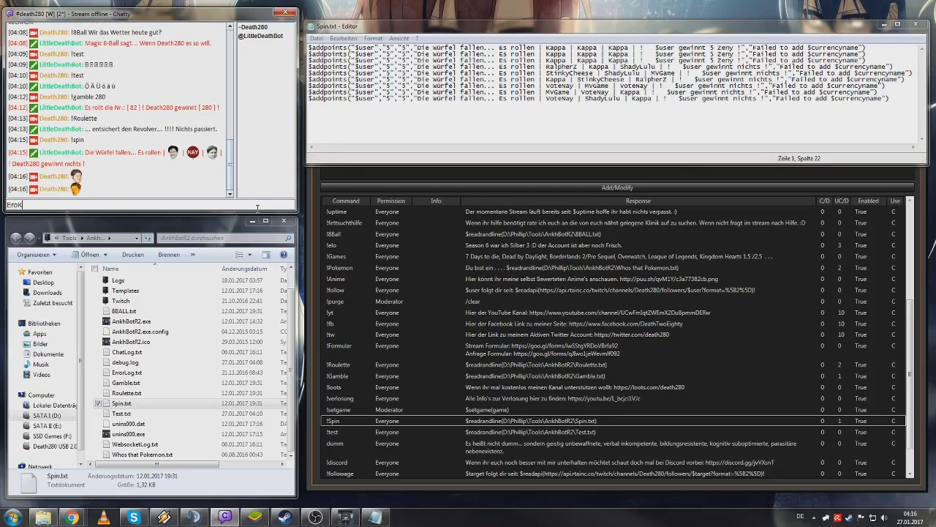
text(EroK)
key(Return)
text(Srs)
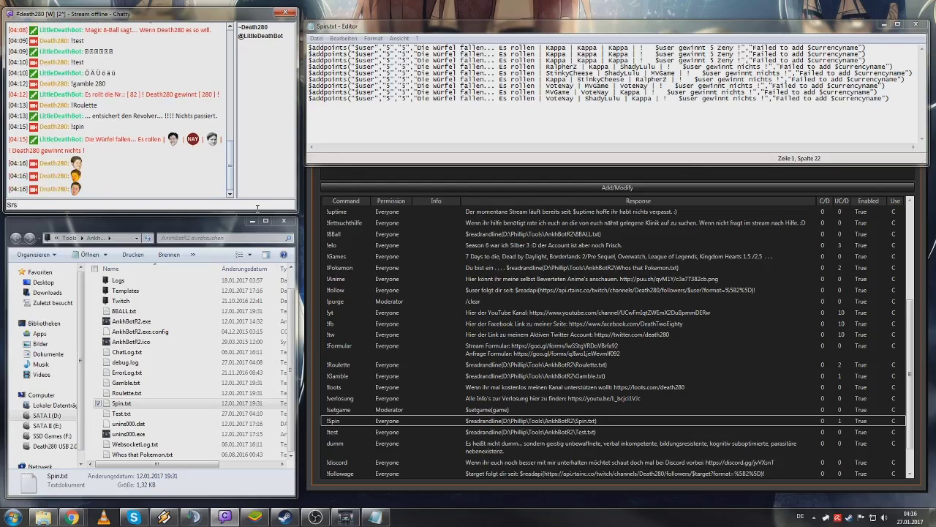
text(K)
key(Return)
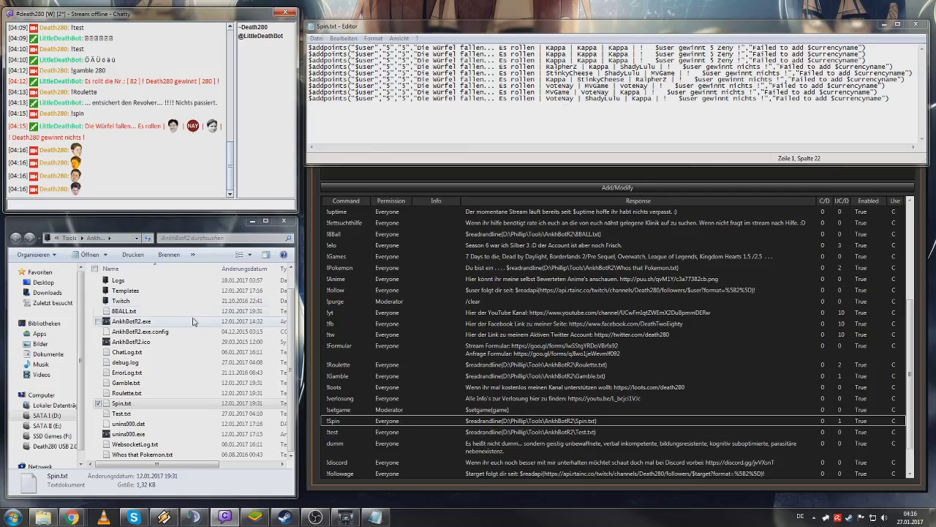
- Close Spin.txt and review the !elo, !8Ball and !Pokemon commands in the list
click(916, 24)
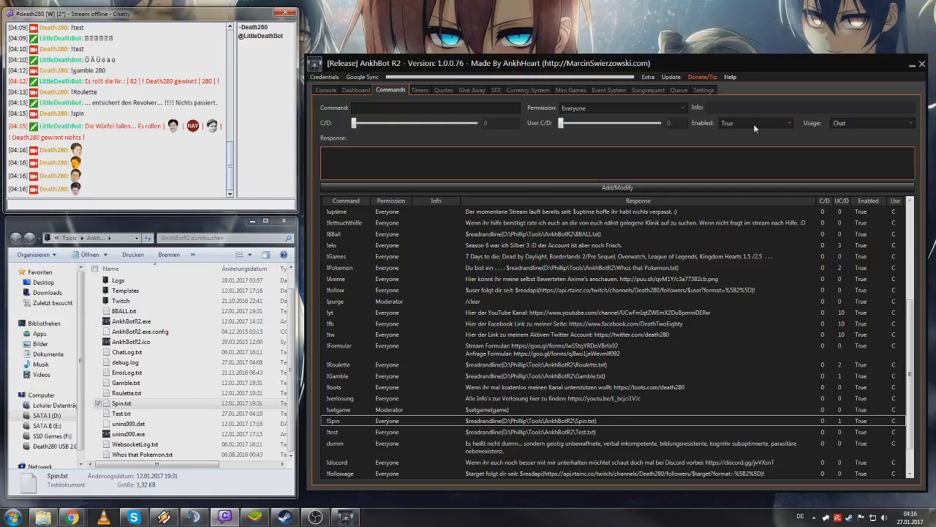
click(439, 247)
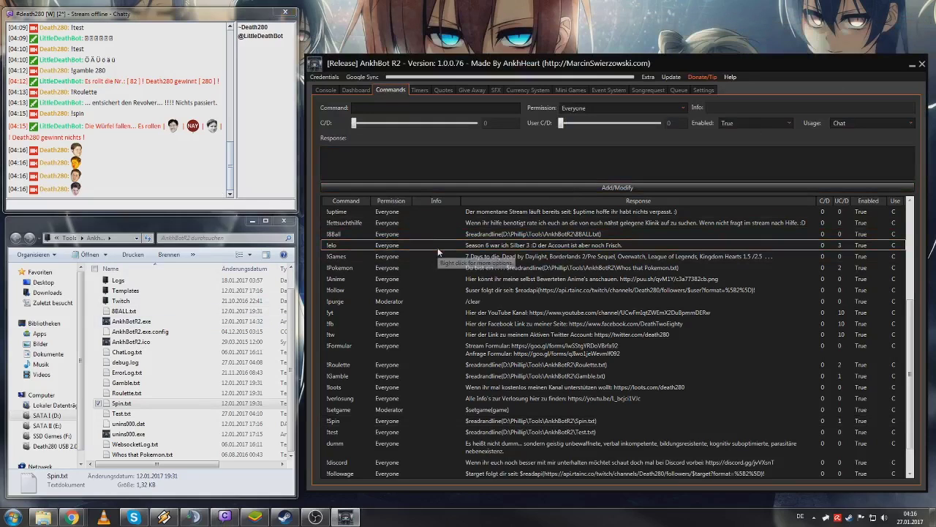
click(553, 234)
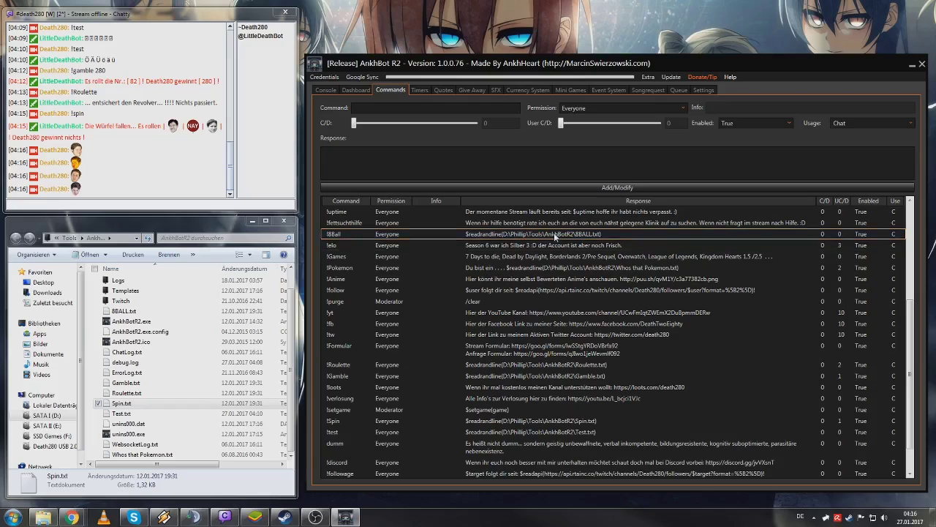
click(474, 273)
- Send !Pokemon in Chatty to test the command
click(153, 210)
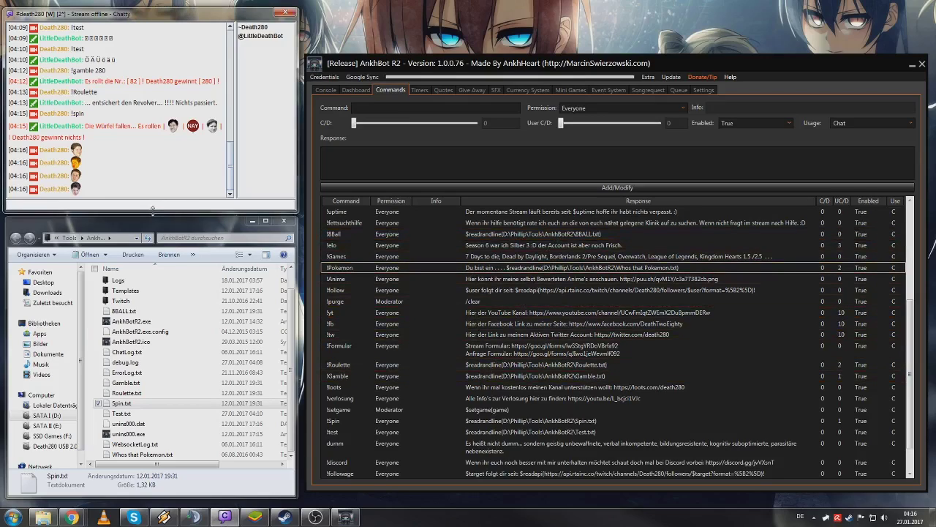
text(!Pokemon)
key(Return)
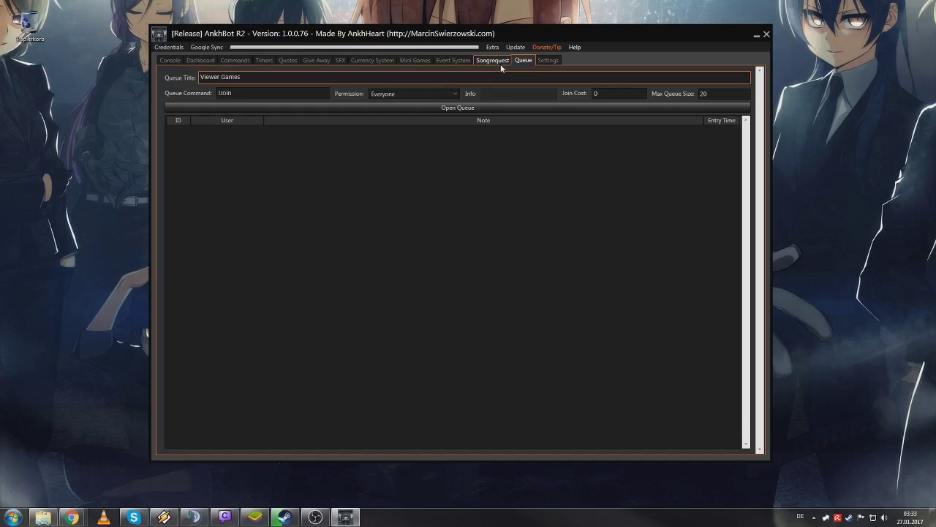
- Open the Viewer Games queue, then remove all joined viewers and confirm the deletion
click(258, 96)
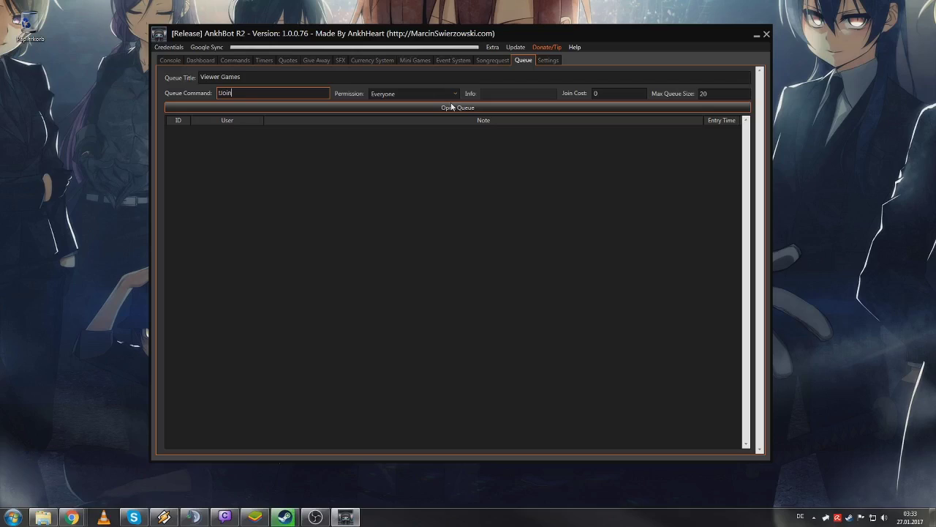
click(451, 106)
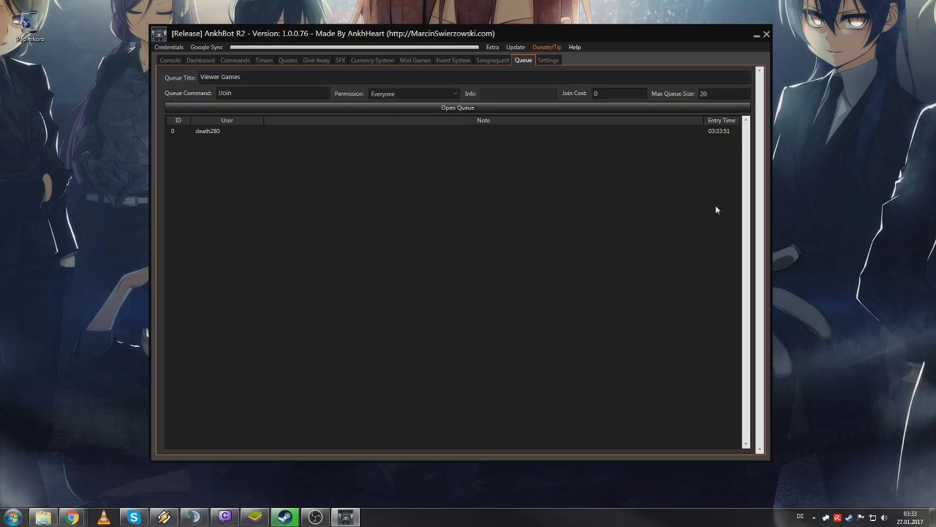
right_click(565, 131)
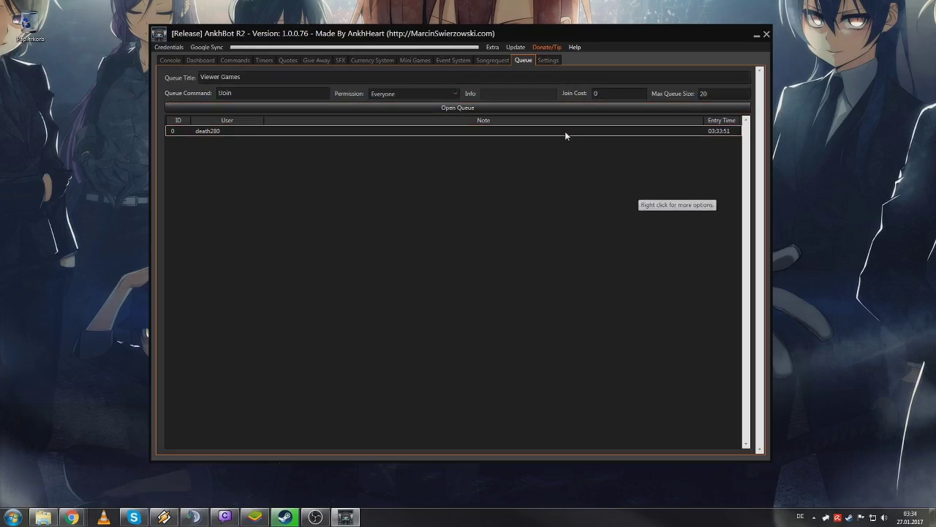
click(585, 153)
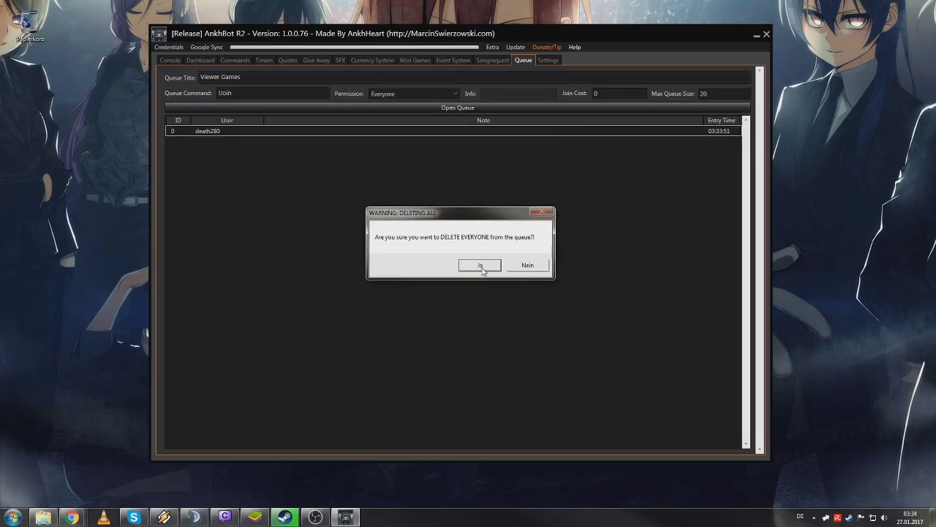
click(480, 267)
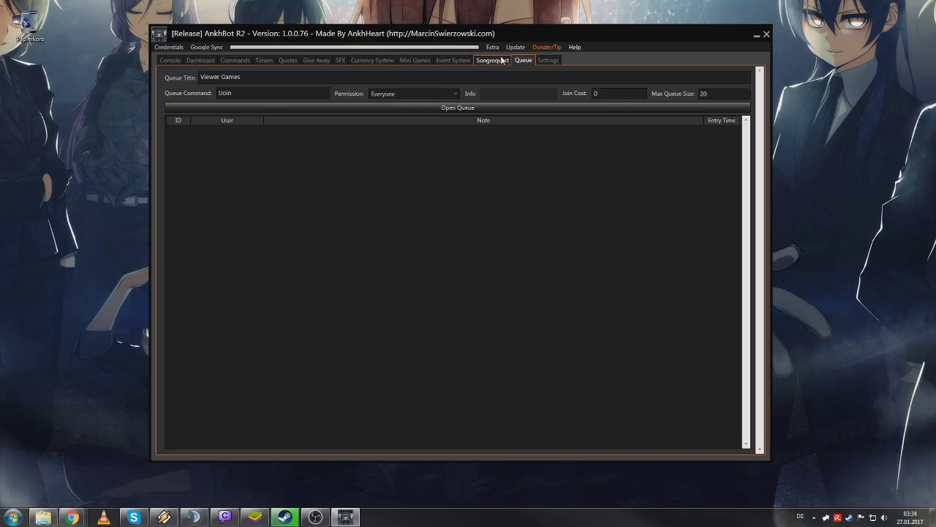
- On the Songrequest page, delete qclDfyldMDk from the song blacklist and select 6TUeUL7EW9M
click(503, 60)
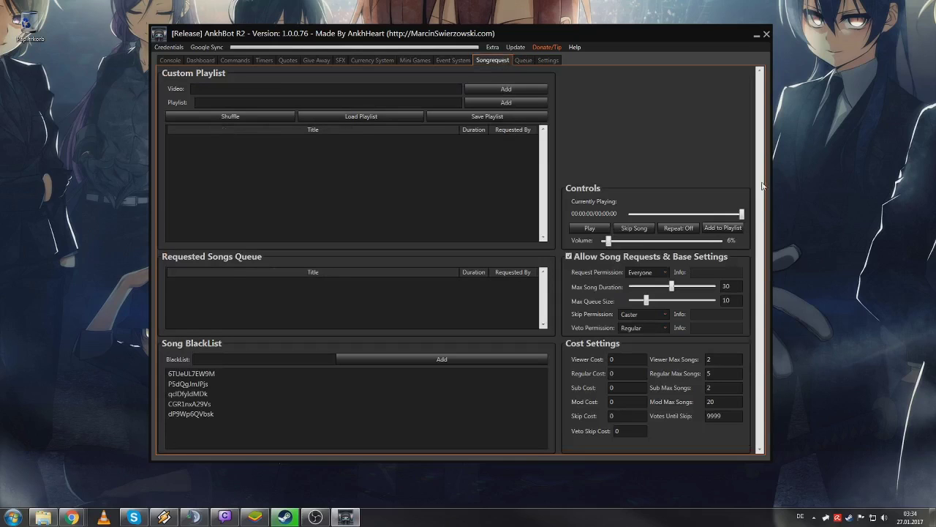
click(303, 390)
key(Delete)
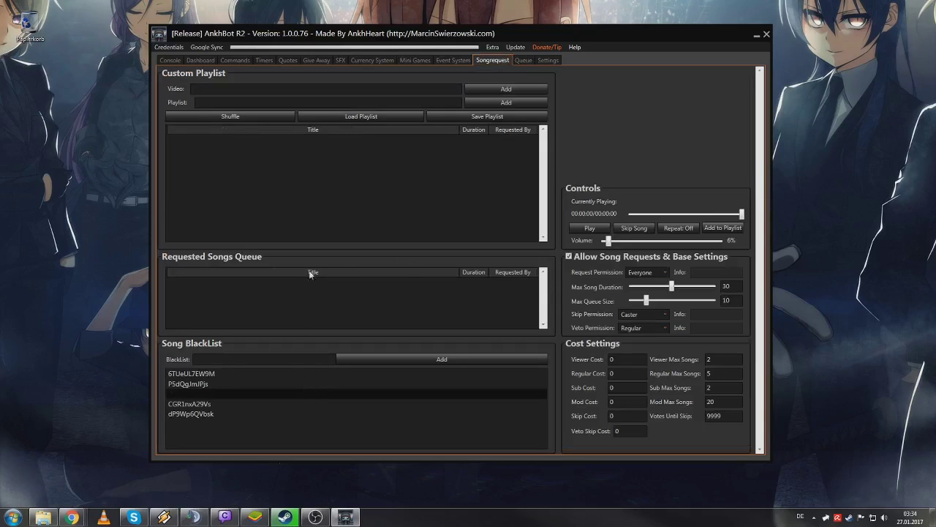
click(455, 374)
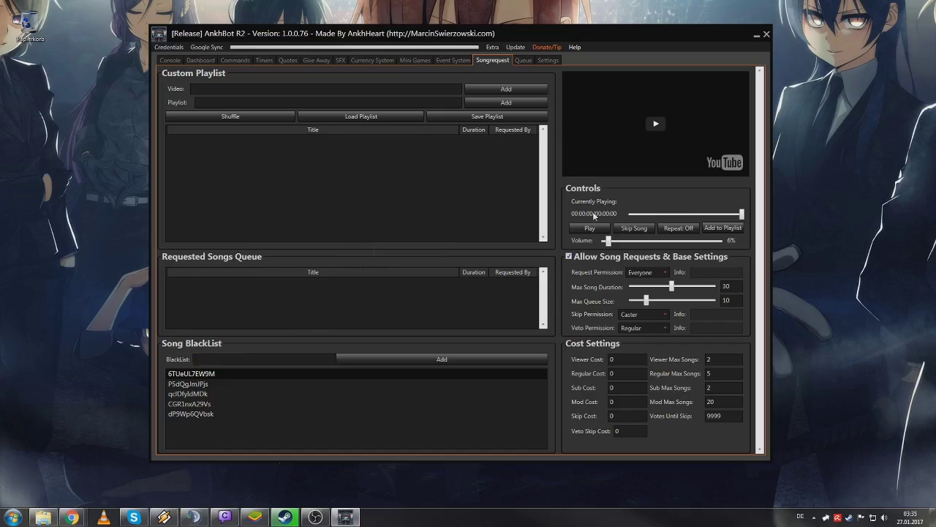
- Start playback in the song request player
click(656, 136)
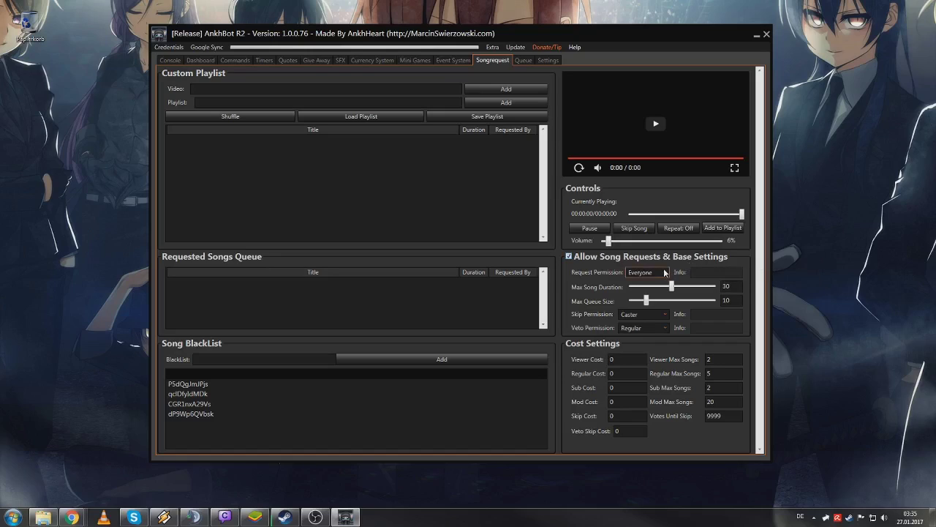
click(633, 274)
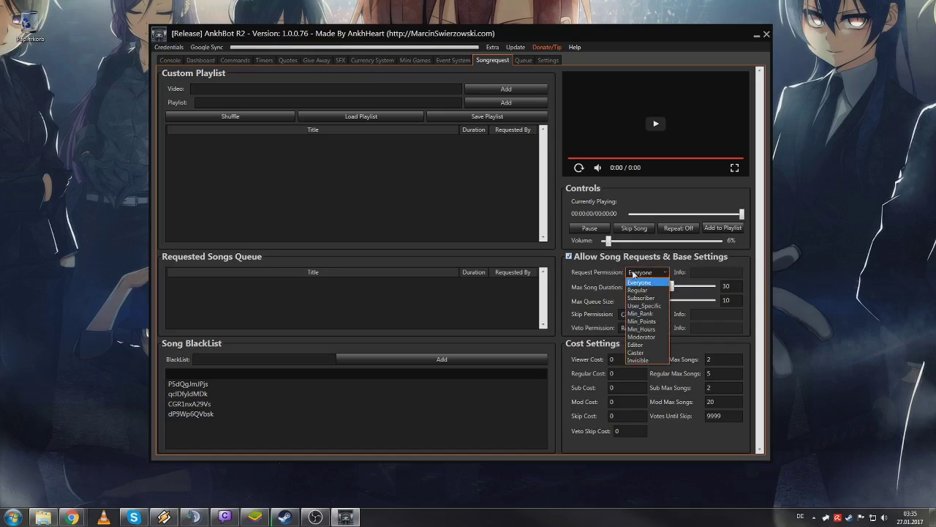
click(634, 273)
click(634, 273)
click(626, 273)
click(626, 273)
click(628, 273)
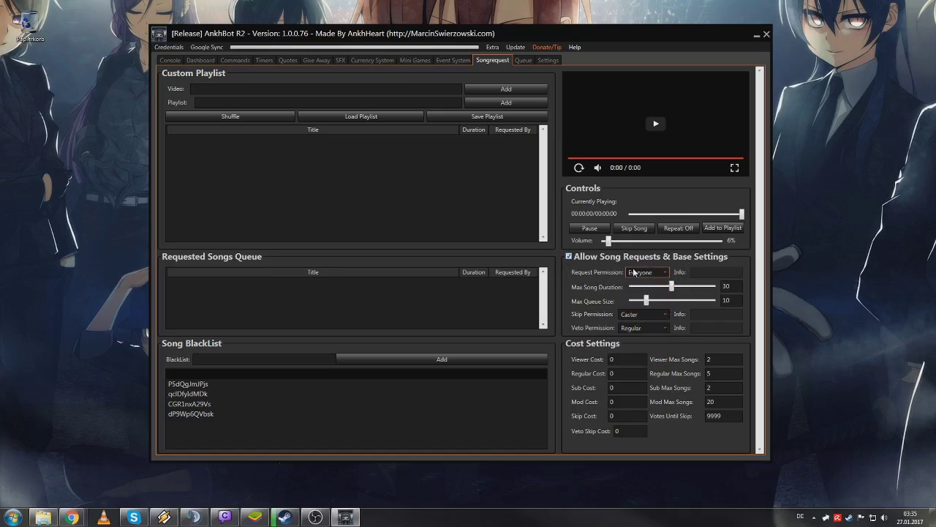
click(629, 274)
click(633, 273)
click(633, 273)
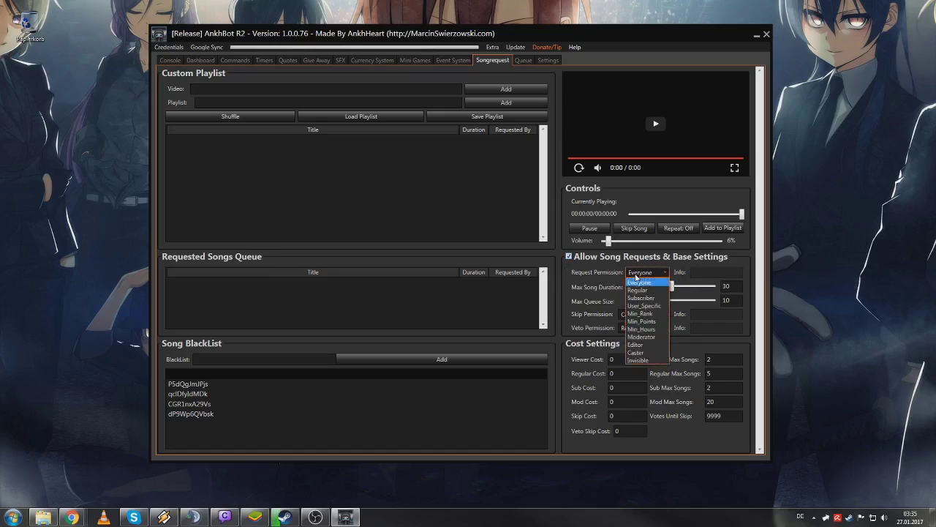
click(634, 273)
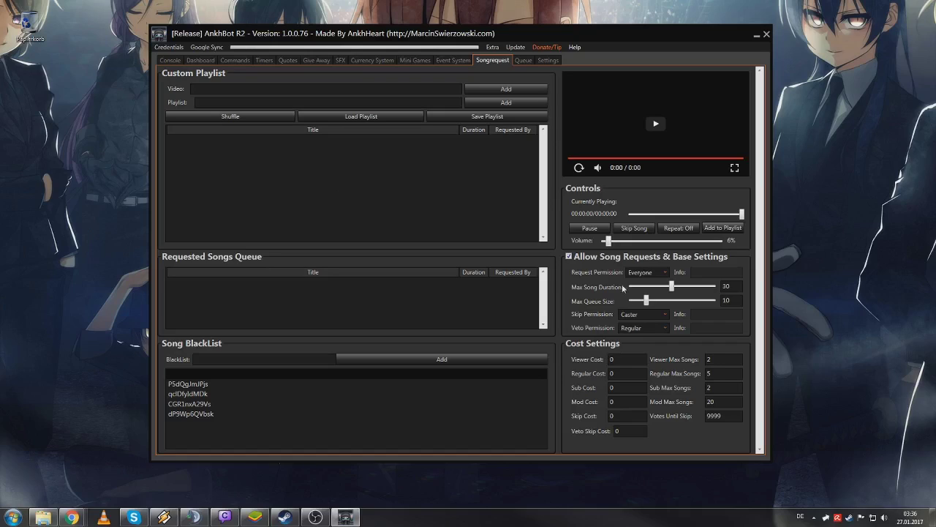
click(641, 315)
click(640, 316)
click(721, 414)
- Leave the On Join event client-only False and enabled, then select the On Speak message box
click(453, 60)
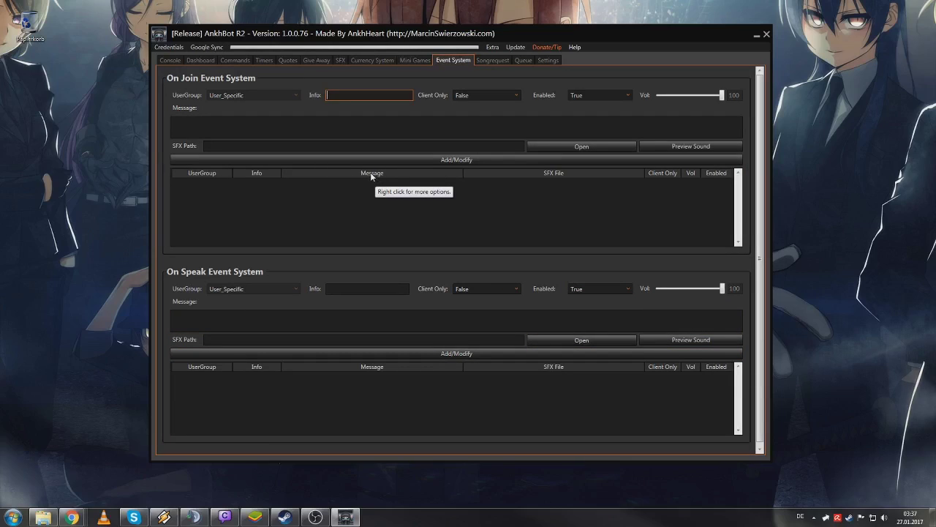
click(468, 95)
click(468, 96)
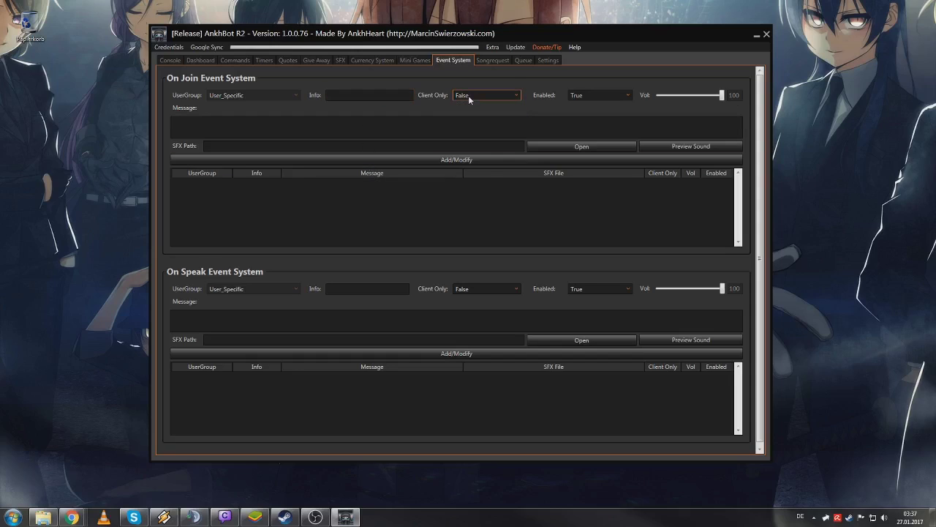
click(468, 95)
click(466, 107)
click(472, 96)
click(472, 113)
click(596, 94)
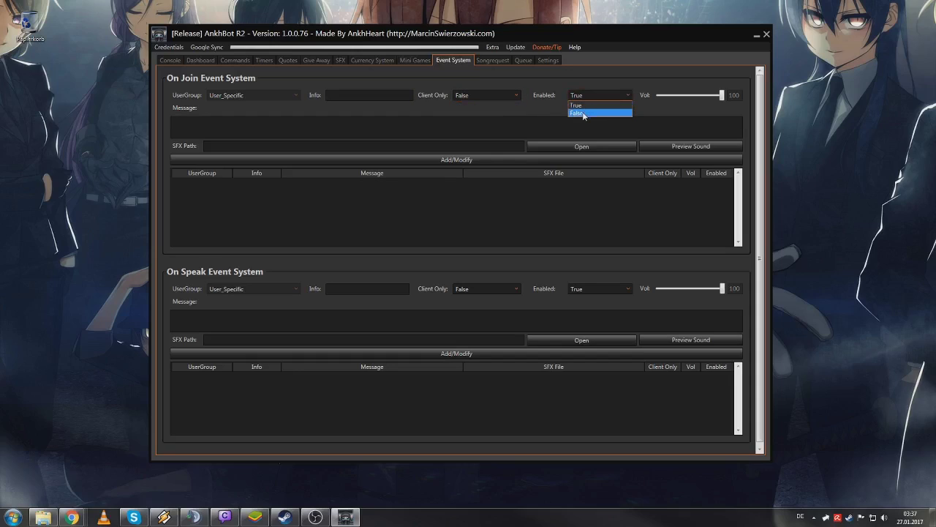
click(589, 105)
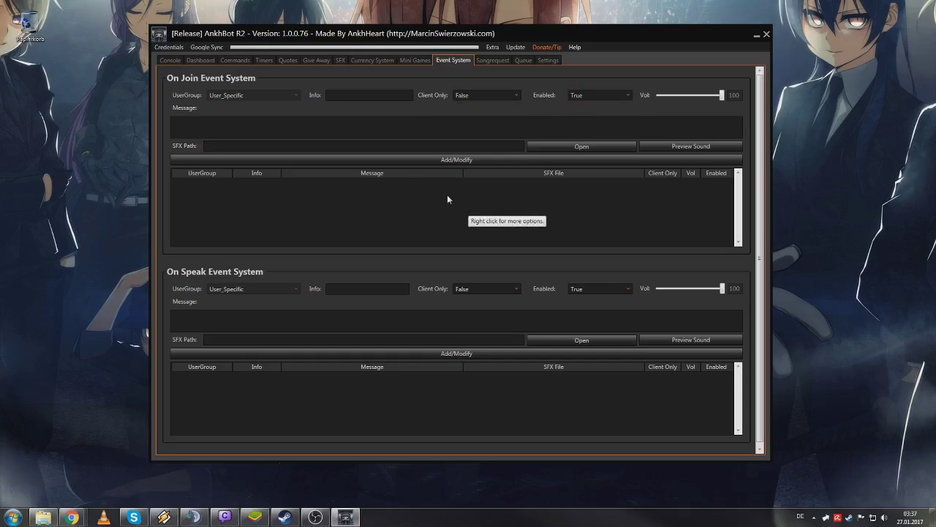
click(239, 320)
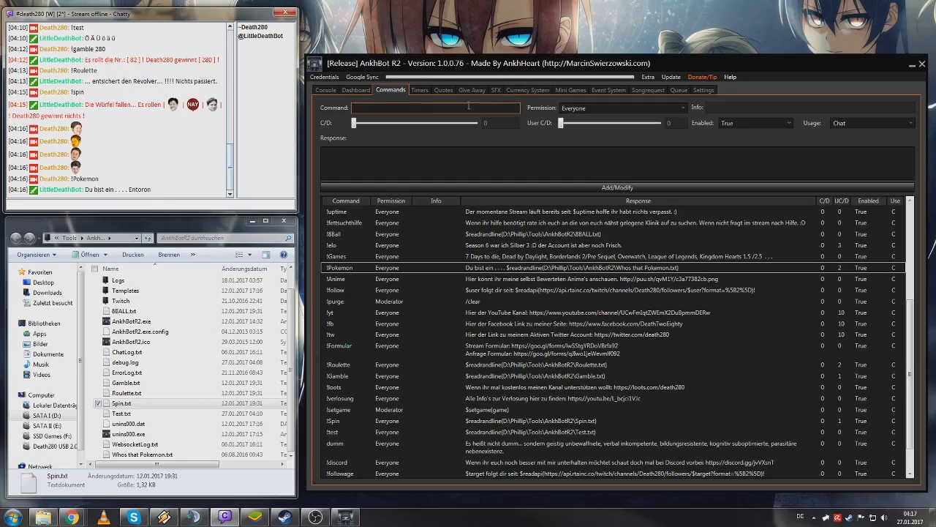
- On the Timers page, choose Edit for the socialmedia timer
click(421, 90)
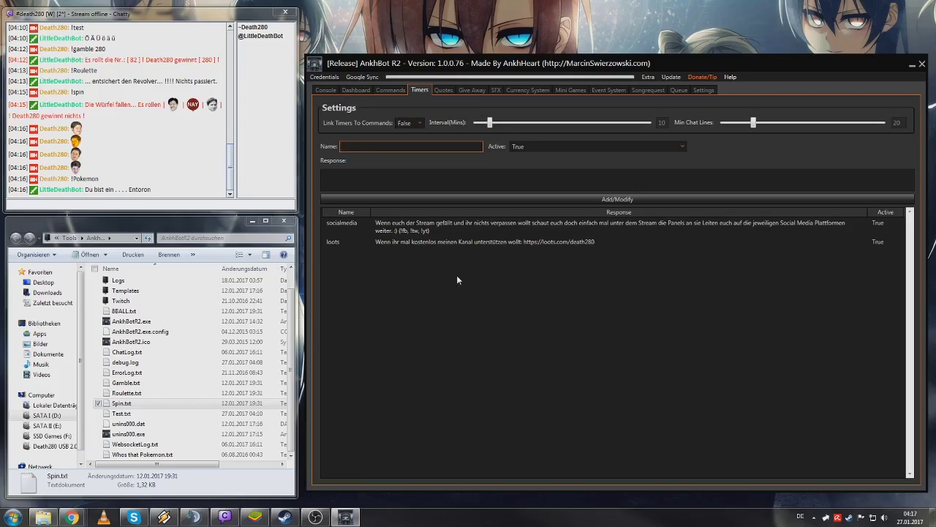
right_click(469, 229)
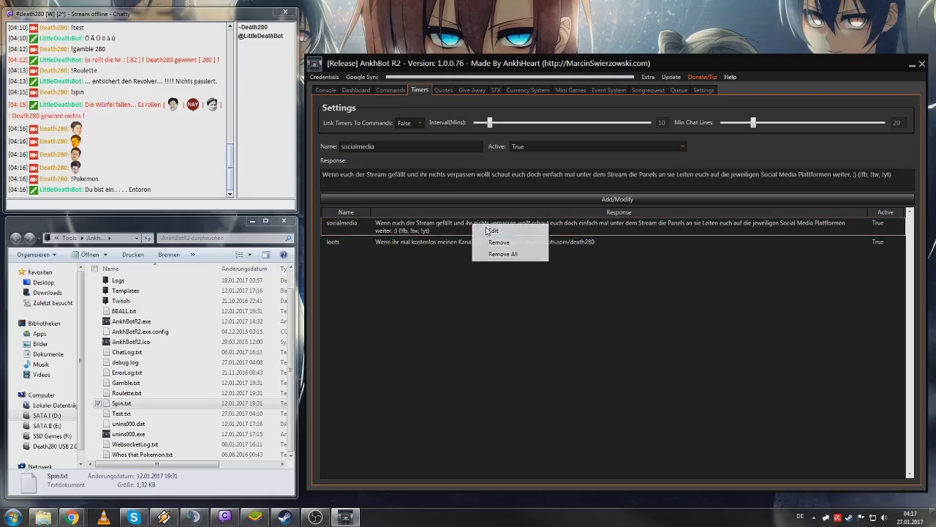
click(488, 230)
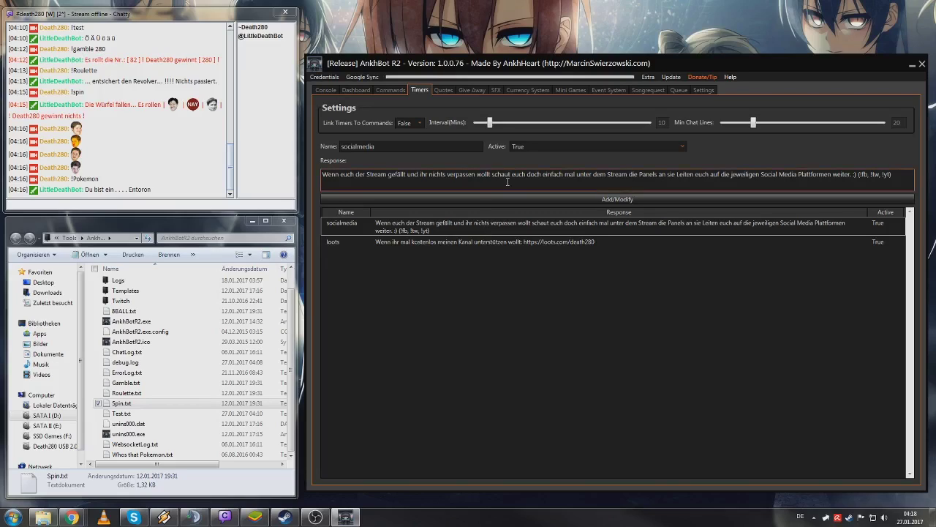
- Locate socialmedia in the Commands list and send socialmedia in Chatty to trigger the reply
click(392, 90)
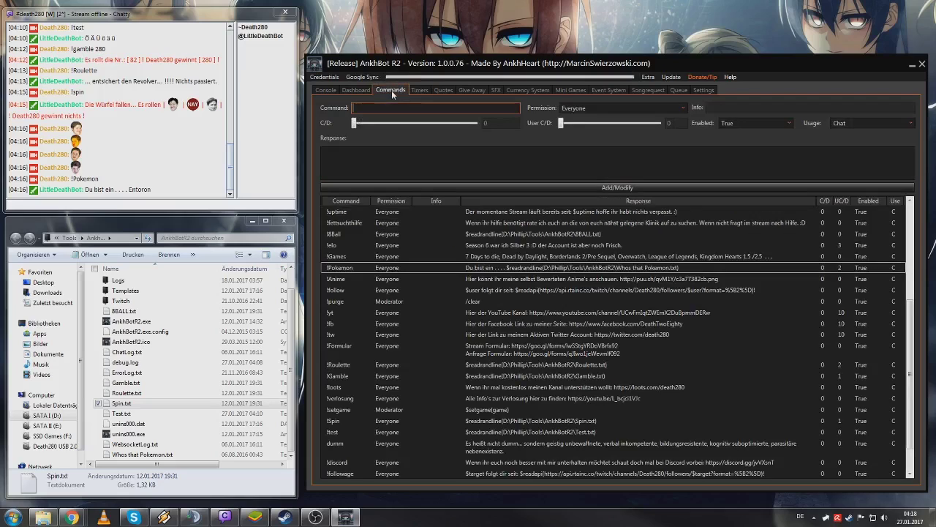
scroll(399, 245, up, 3)
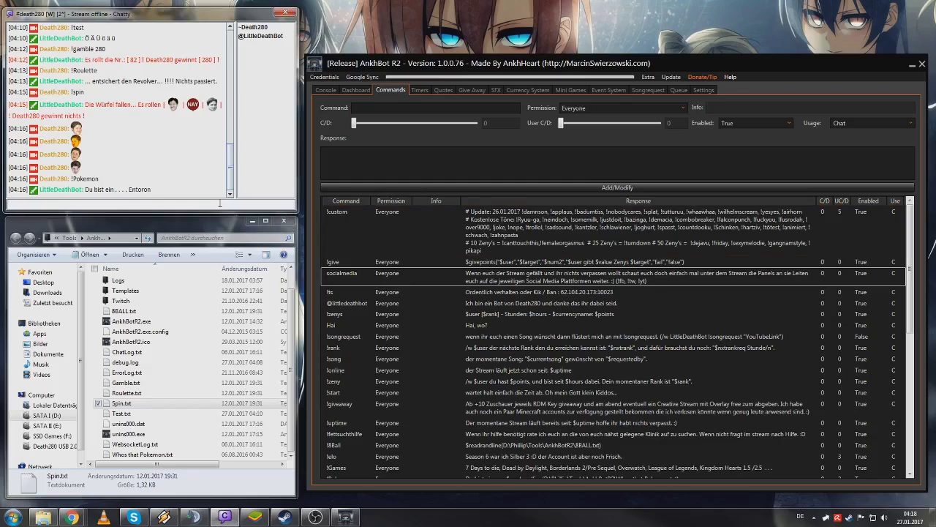
text(socialmedia)
key(Return)
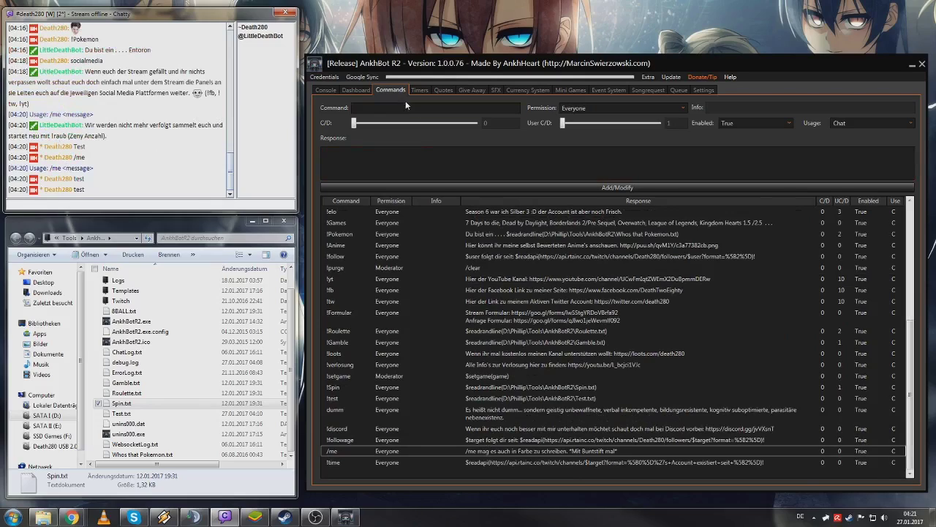
click(419, 90)
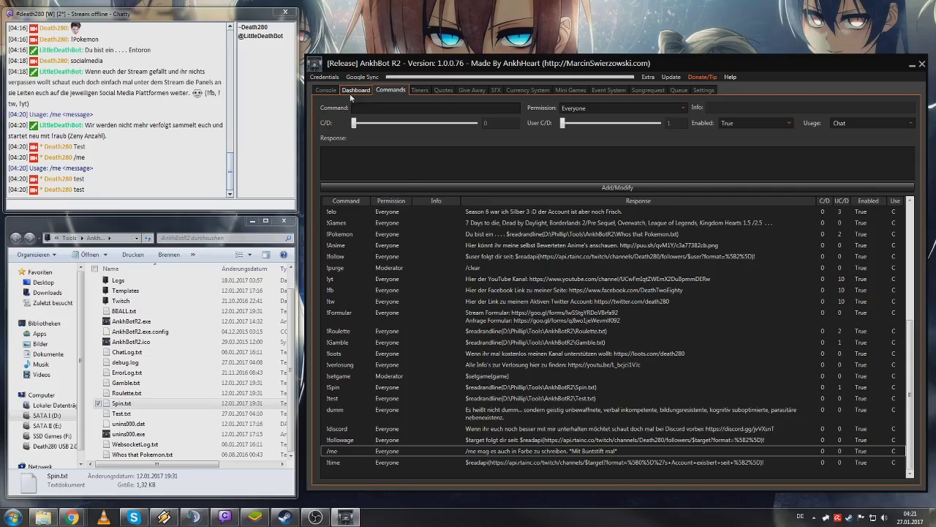
- Replace the Dashboard game with Portal Knights and confirm the title and game update
click(351, 92)
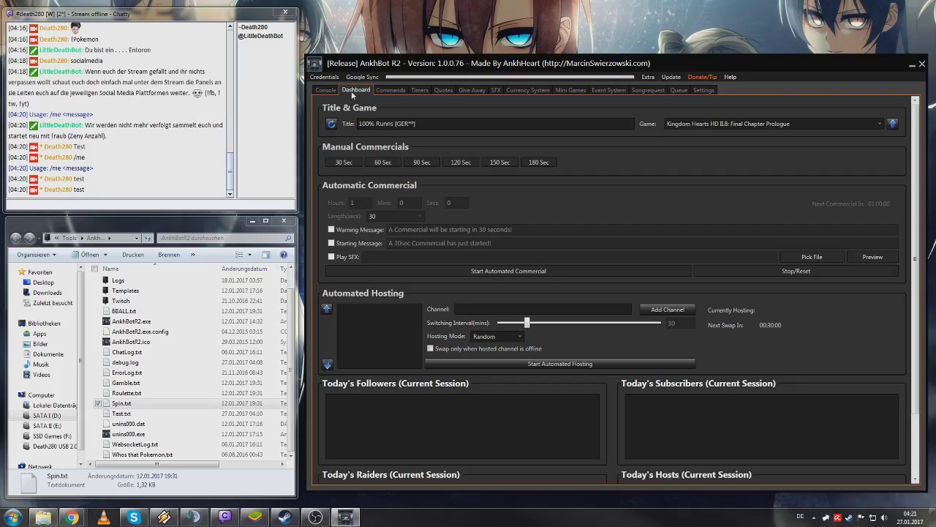
click(374, 122)
click(852, 123)
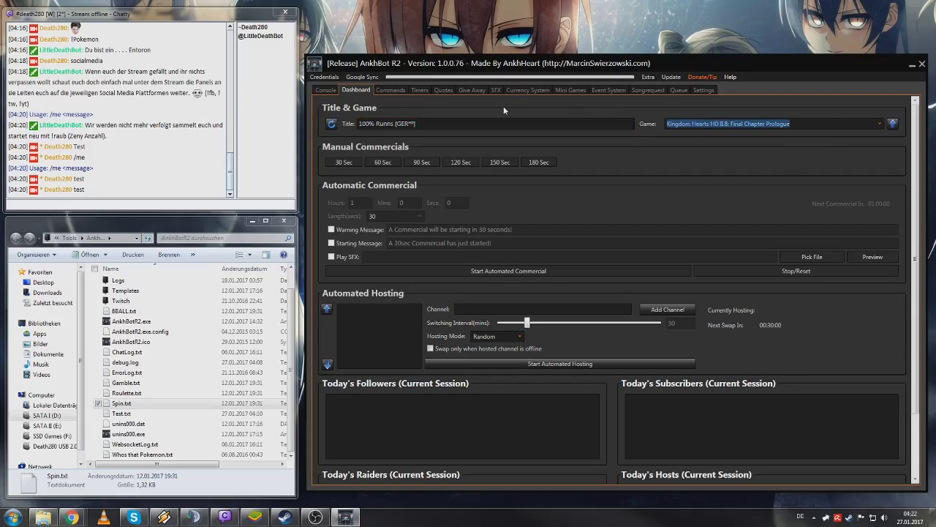
text(Portal knight)
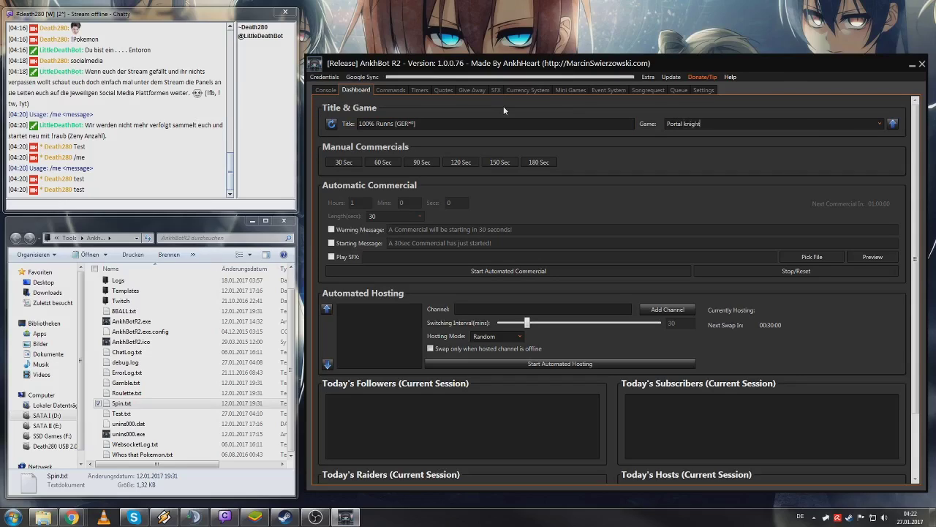
text(s)
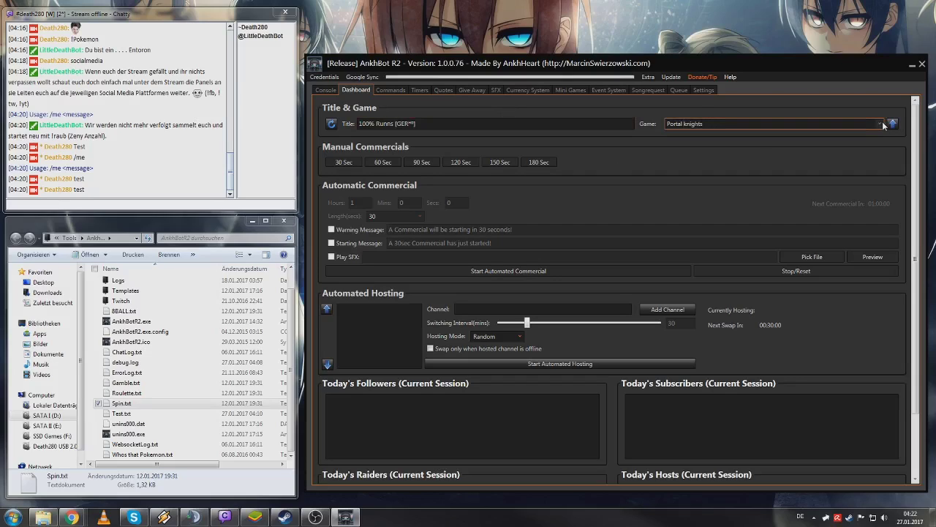
click(881, 124)
click(801, 135)
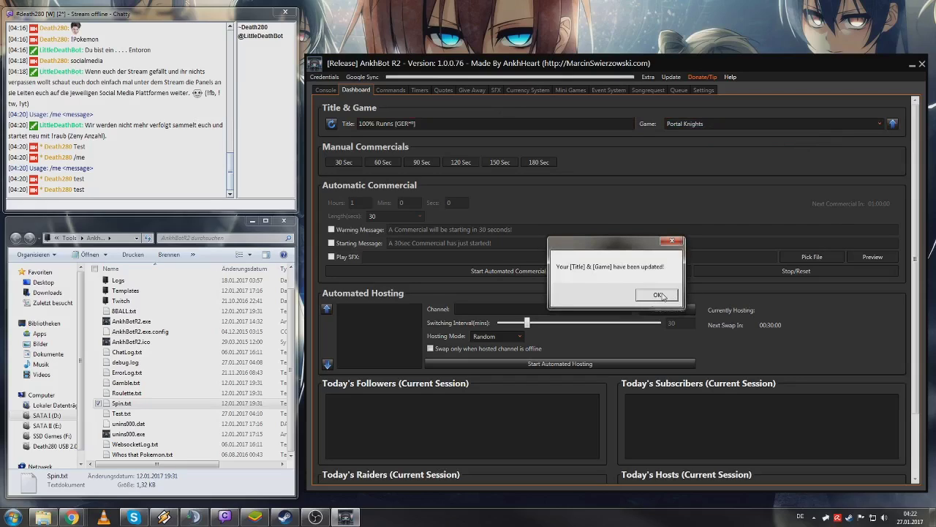
click(661, 296)
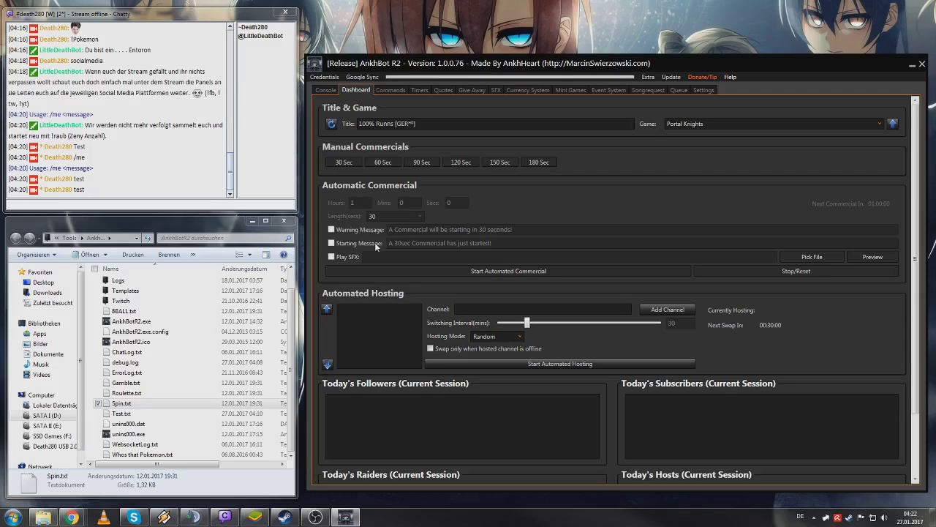
scroll(376, 247, down, 2)
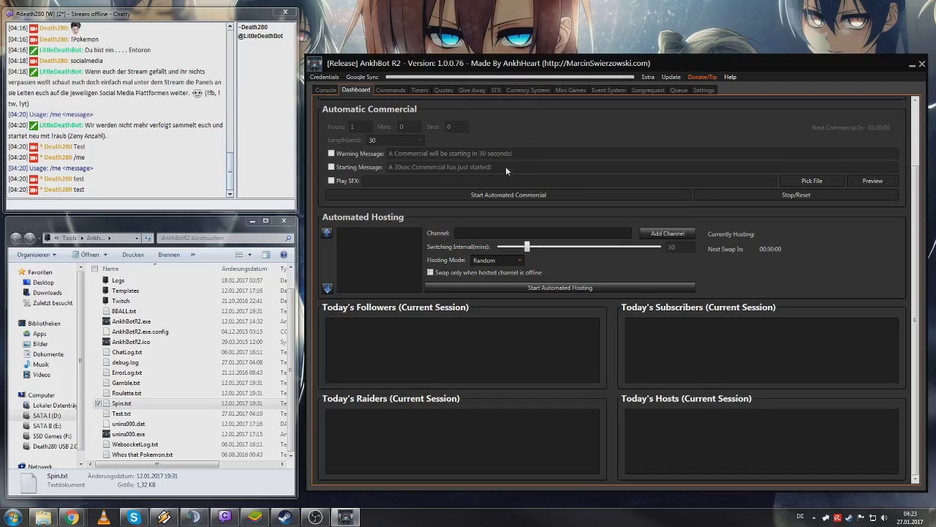
- Flip through the Commands, Dashboard and Currency System pages, ending on the commands list headed by !custom and !give
click(390, 90)
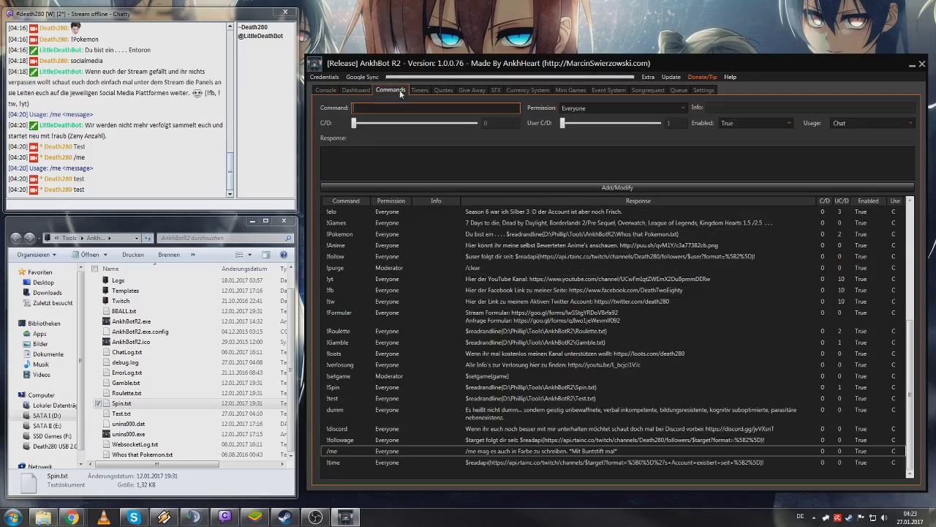
click(357, 90)
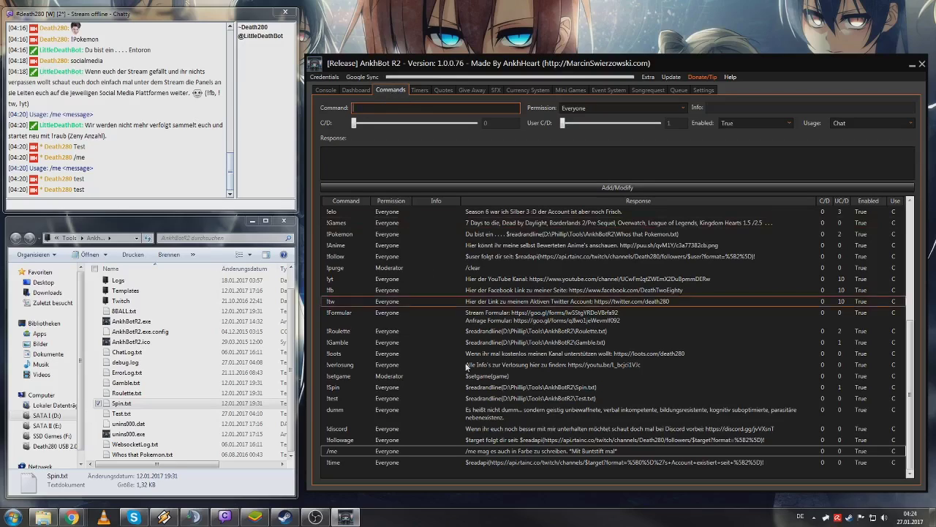
scroll(605, 320, up, 6)
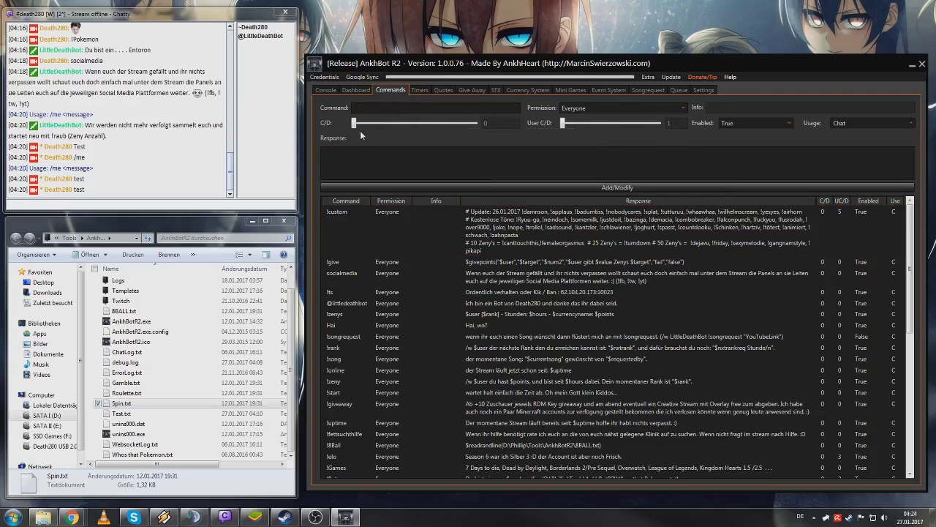
click(350, 166)
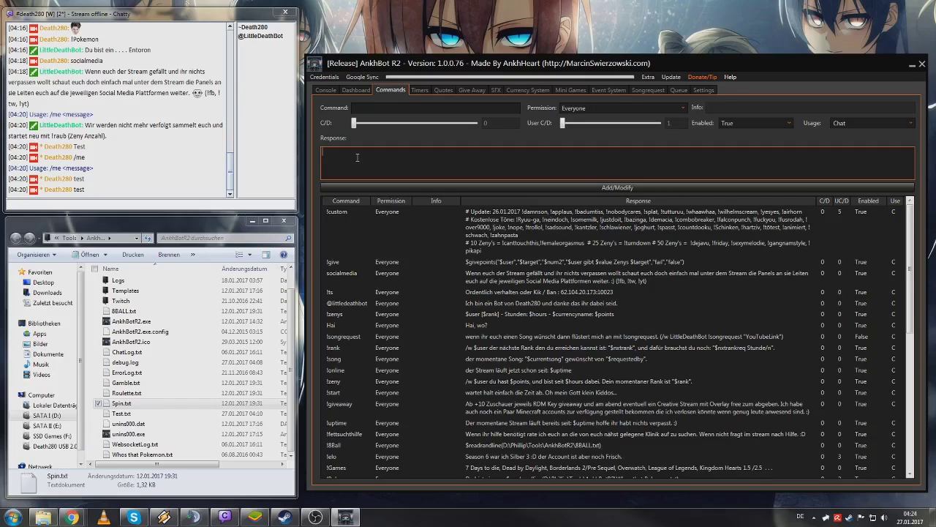
click(512, 90)
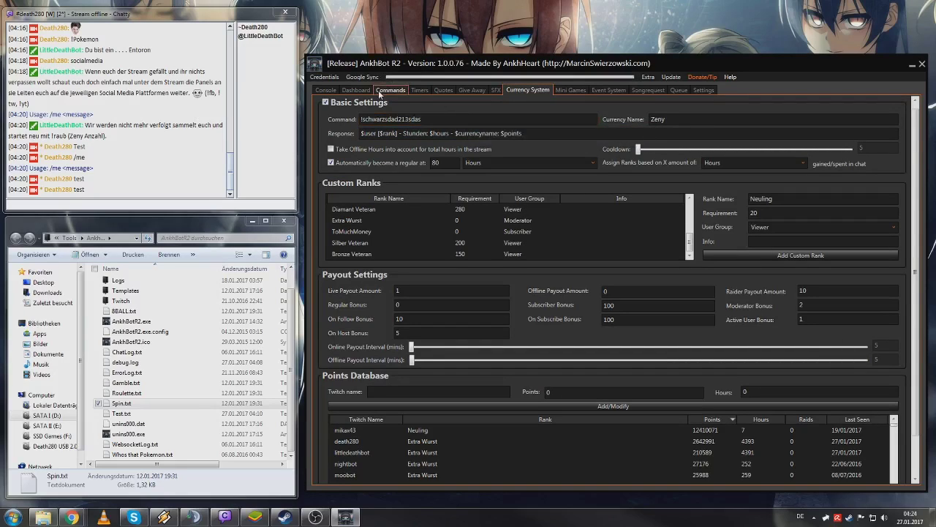
click(356, 90)
click(380, 90)
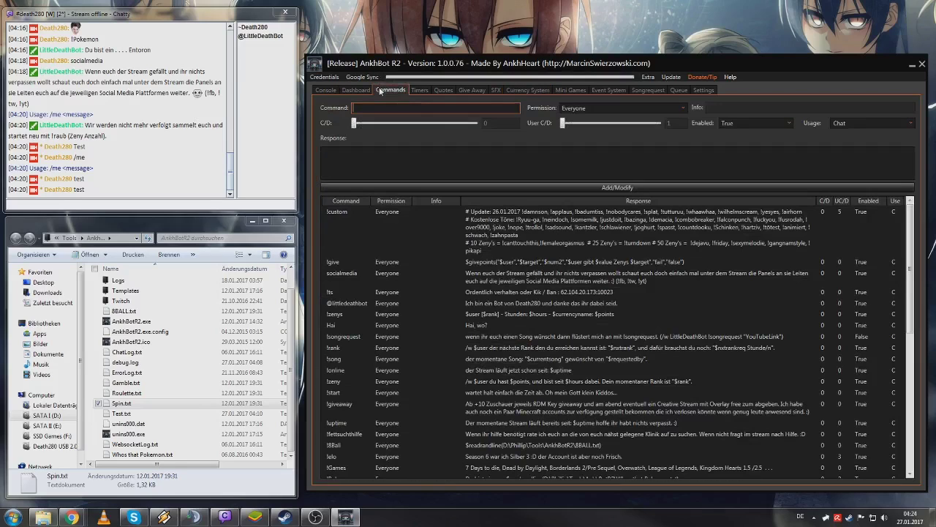
- Load !give into the editor and inspect its $givepoints response, marking the word Zenys
right_click(428, 265)
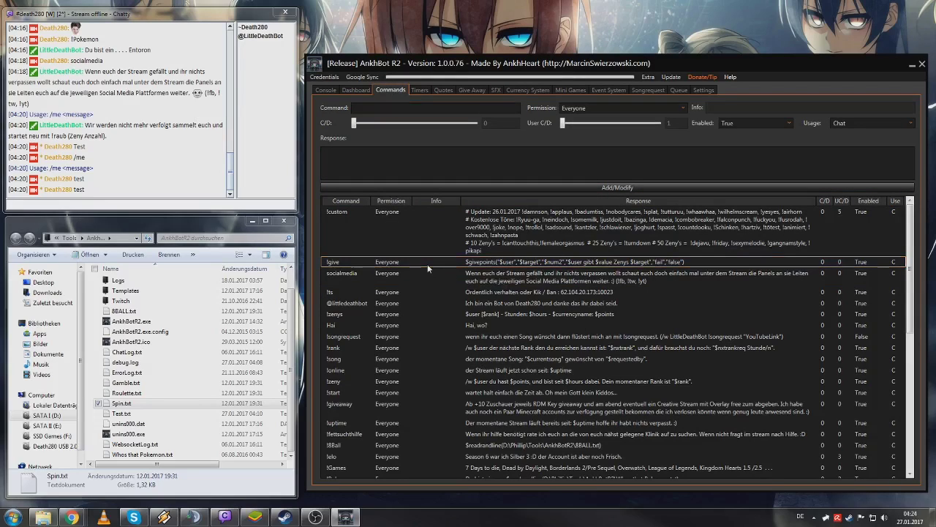
click(443, 272)
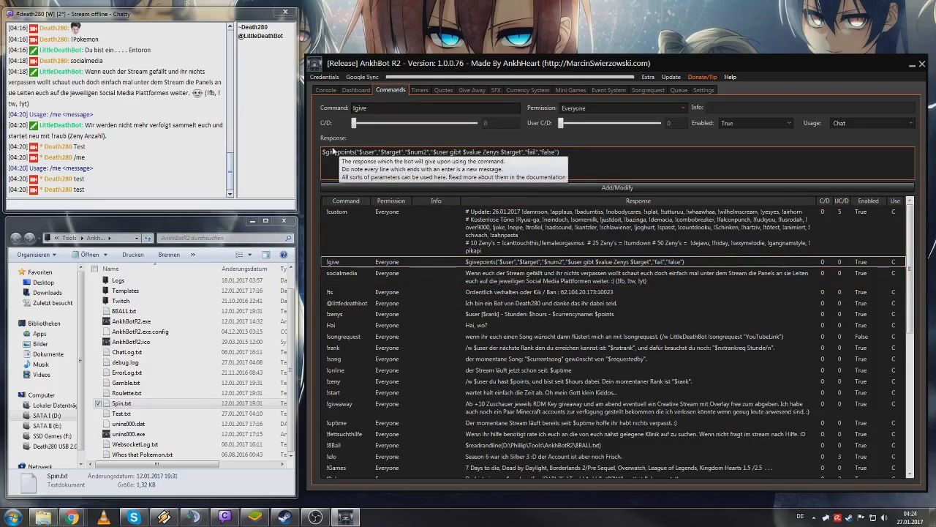
drag(324, 152, 563, 165)
click(564, 165)
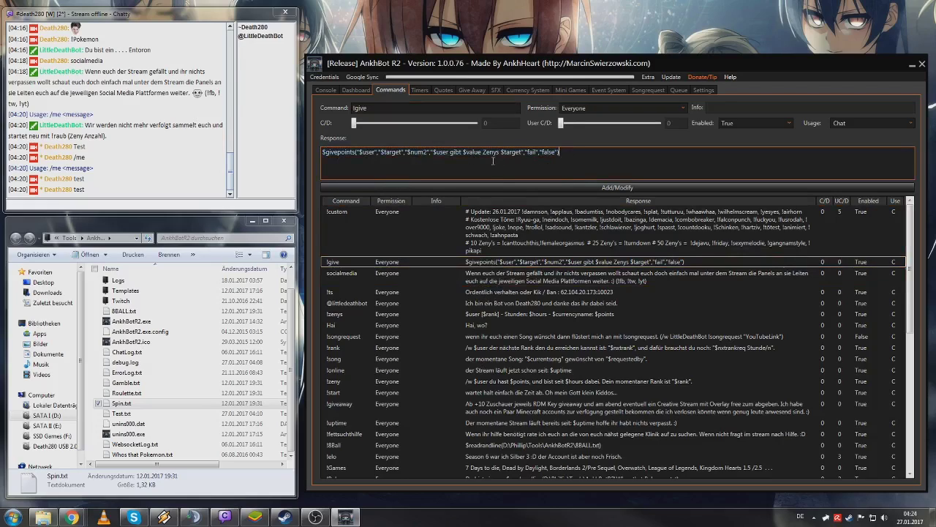
drag(482, 152, 500, 152)
key(Left)
- Greet the bot with 'Hay wie gehts dir', then send !zenys to get rank, hours and Zeny balance
click(560, 277)
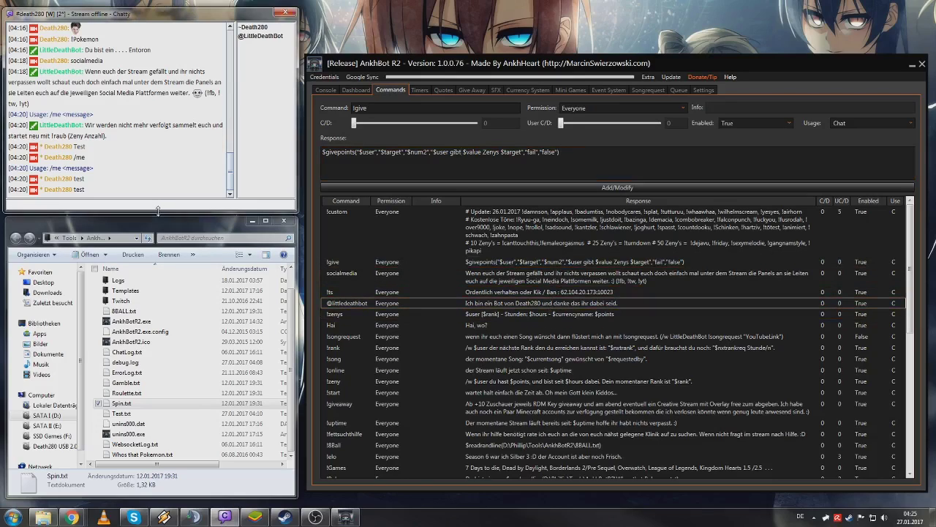
text(@littledeathbot Hay wie gehts dir)
key(Return)
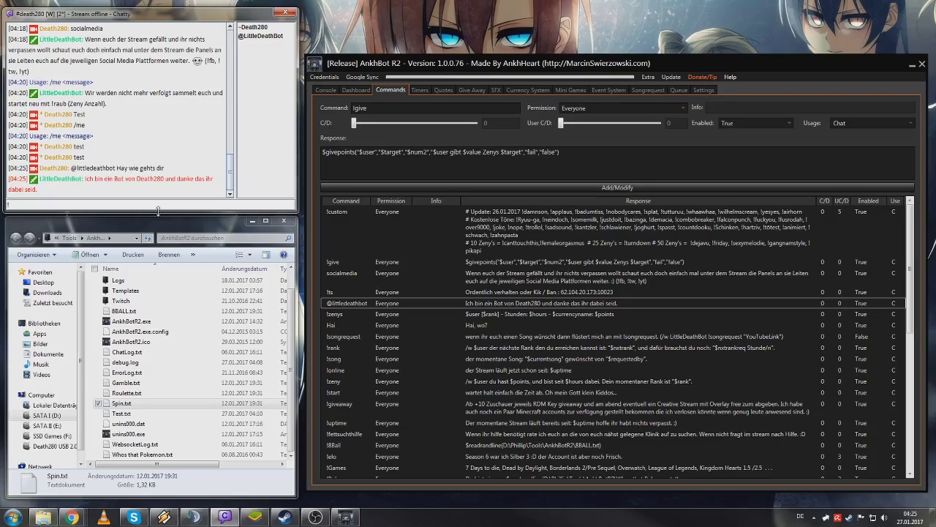
text(!zenys)
key(Return)
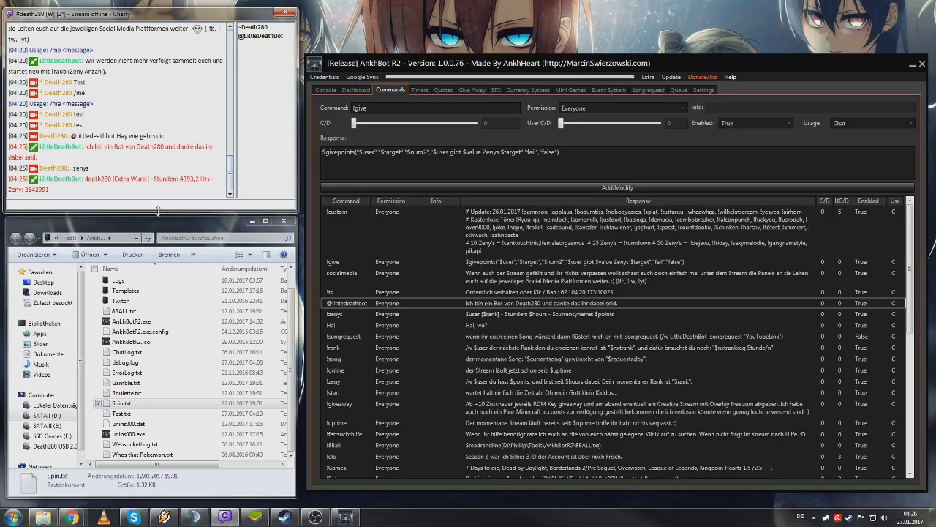
- Load !zenys and then !song into the command editor to review their responses
right_click(487, 316)
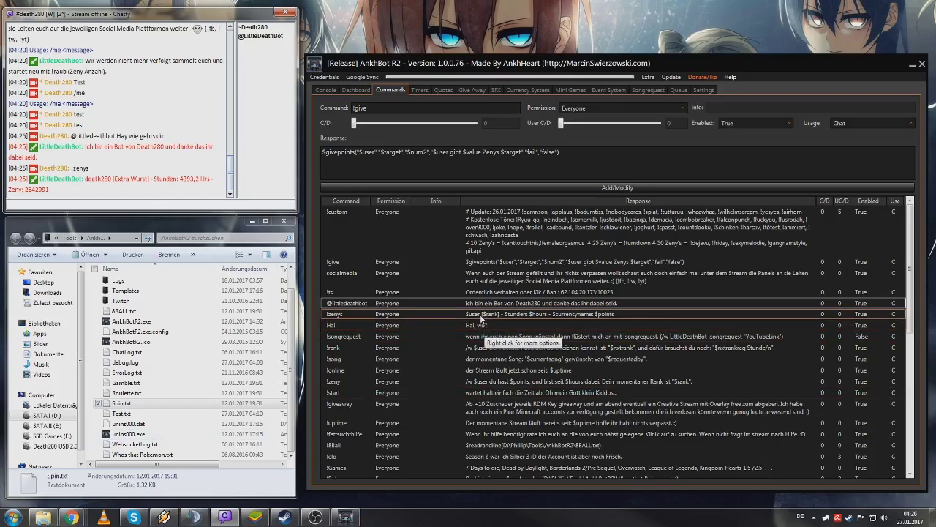
click(502, 322)
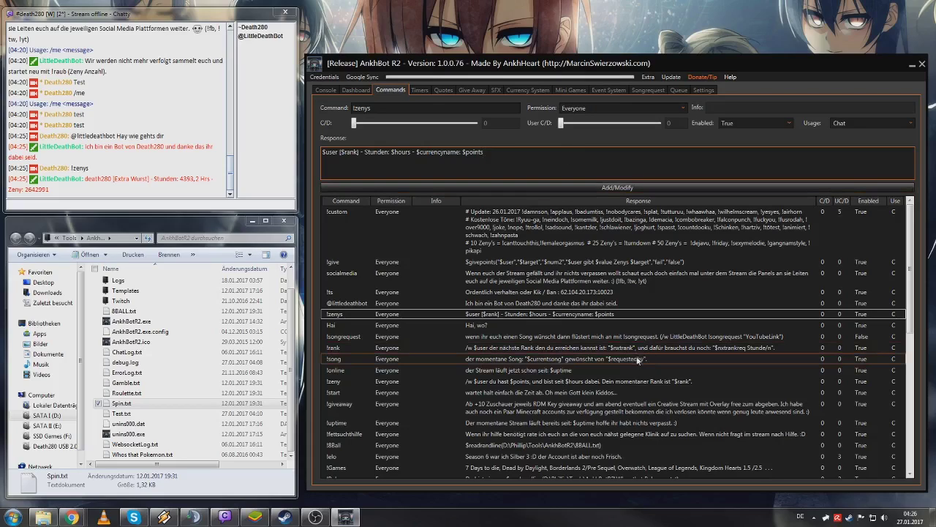
click(621, 359)
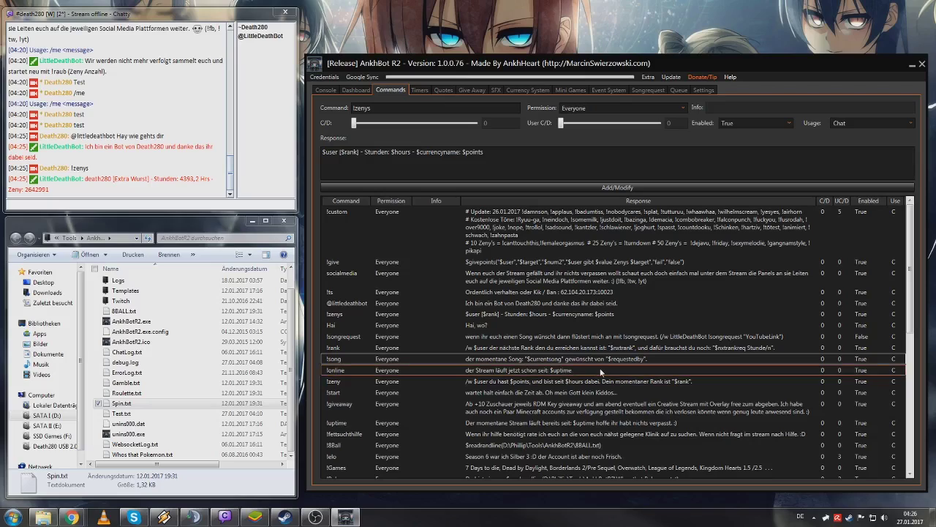
right_click(642, 359)
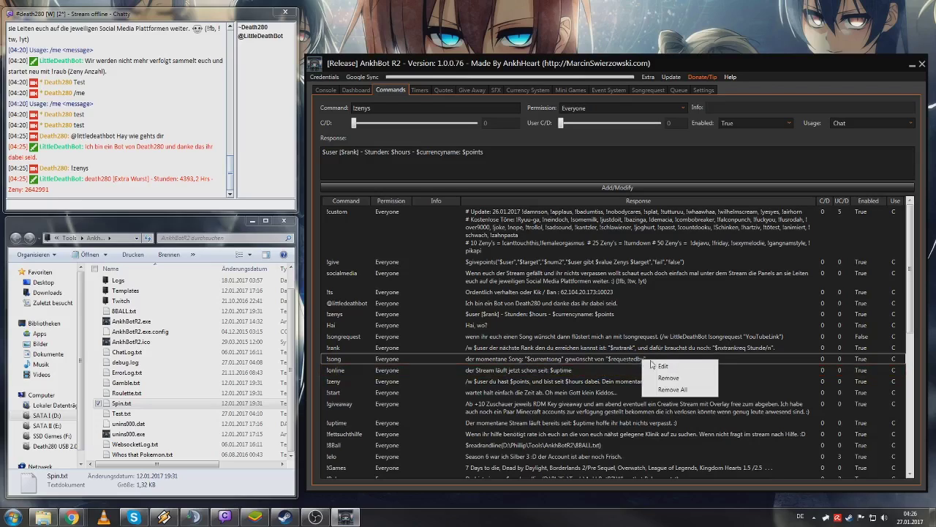
click(653, 363)
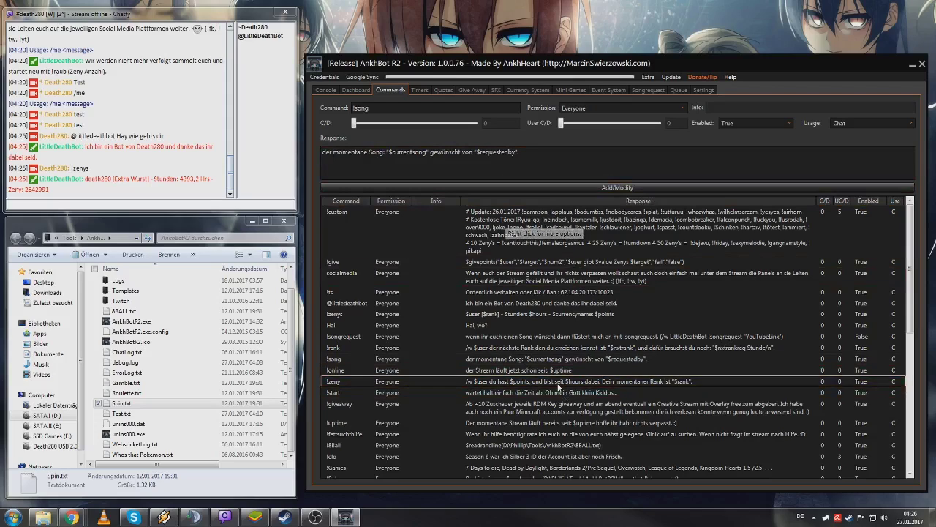
- Scroll down the commands list, selecting the !giveaway and then the !follow rows
scroll(560, 388, down, 3)
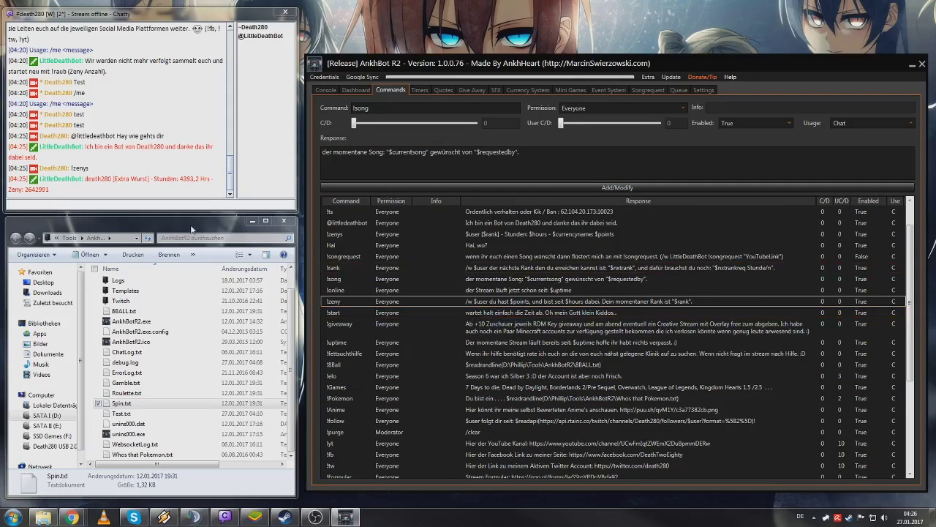
click(455, 333)
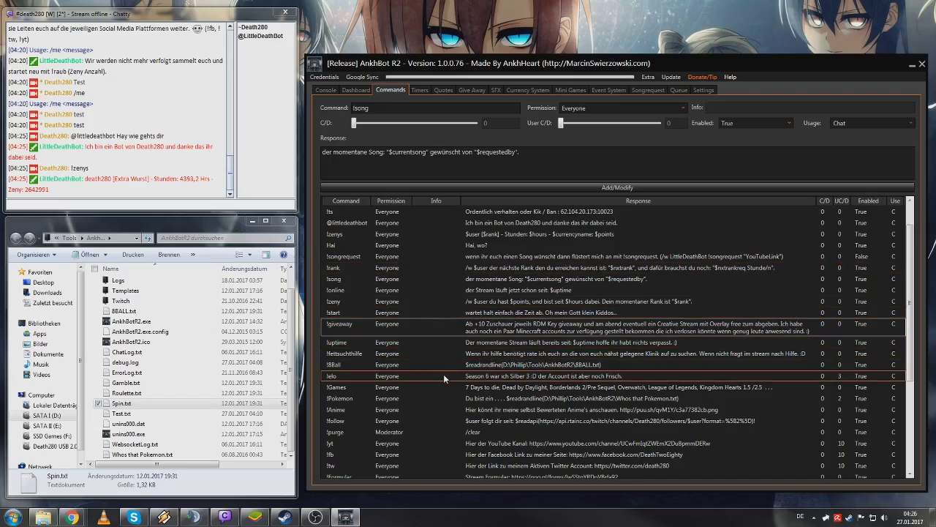
click(453, 419)
scroll(453, 419, down, 5)
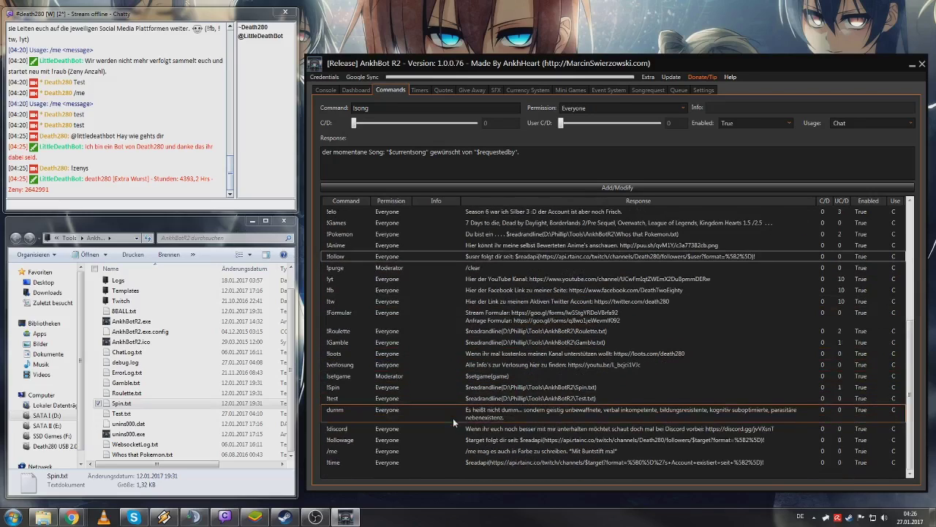
right_click(436, 259)
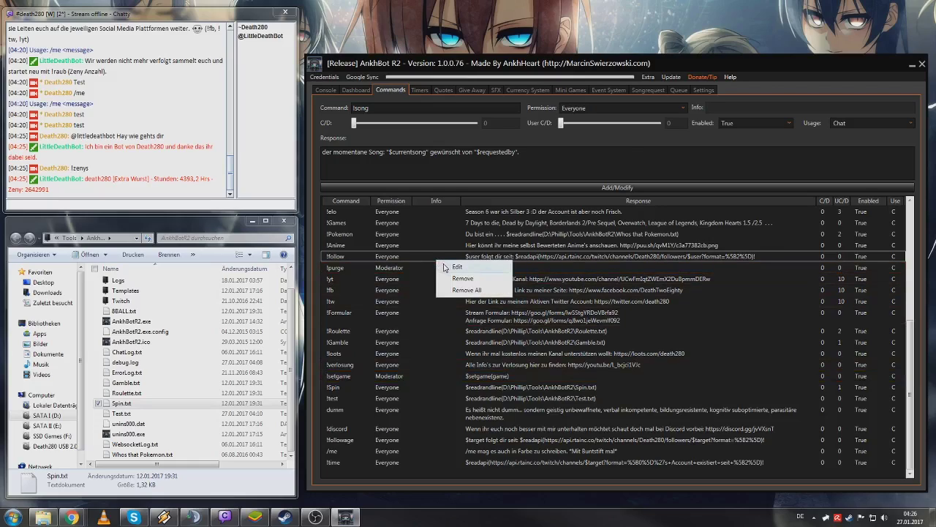
click(446, 265)
click(410, 151)
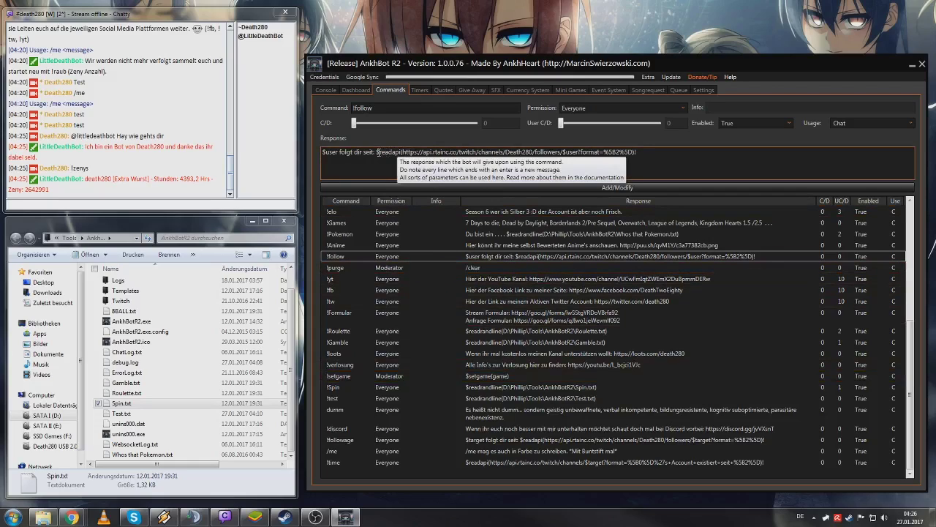
drag(376, 151, 638, 151)
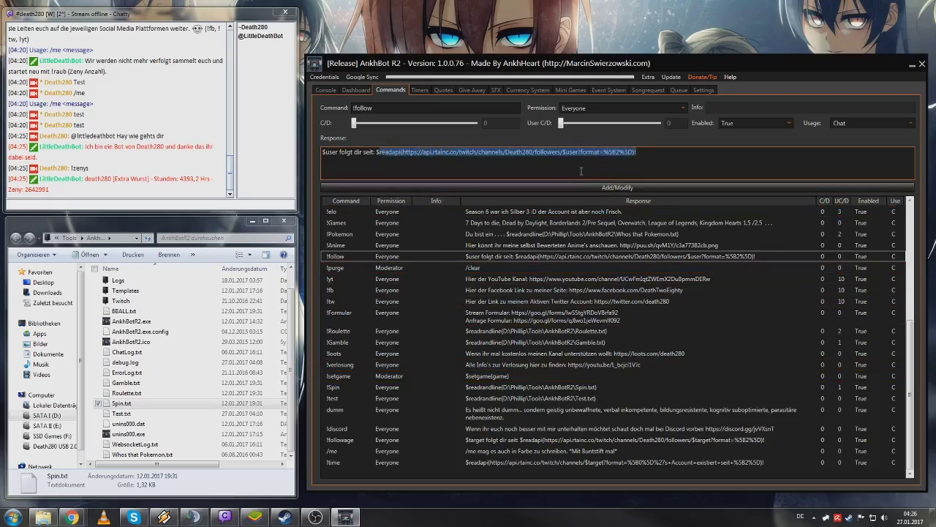
click(581, 171)
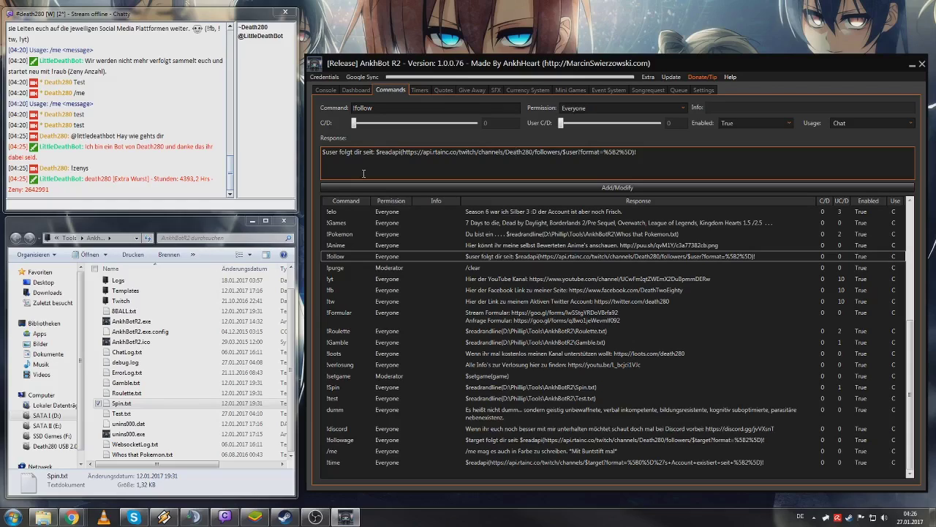
click(507, 151)
drag(506, 151, 532, 151)
- Send !follow in Chatty to test the follow-time reply
click(196, 205)
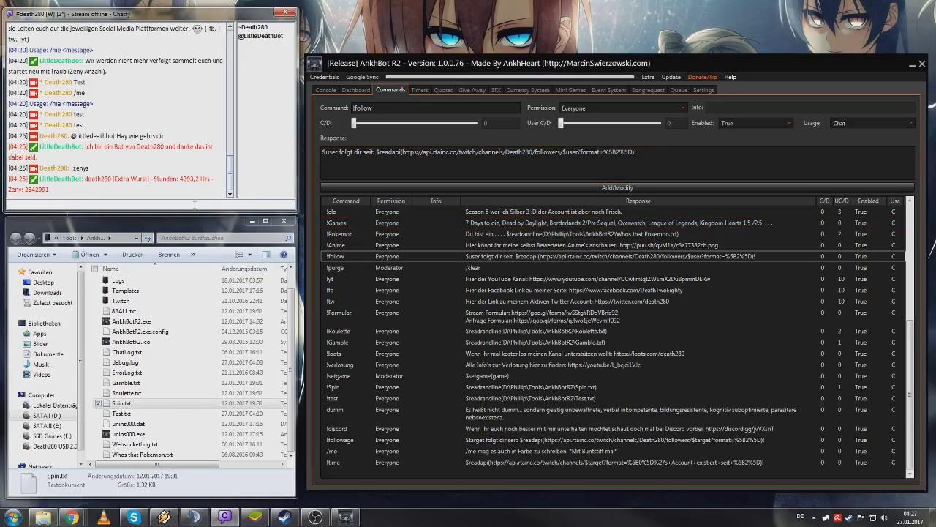
text(!follow)
key(Return)
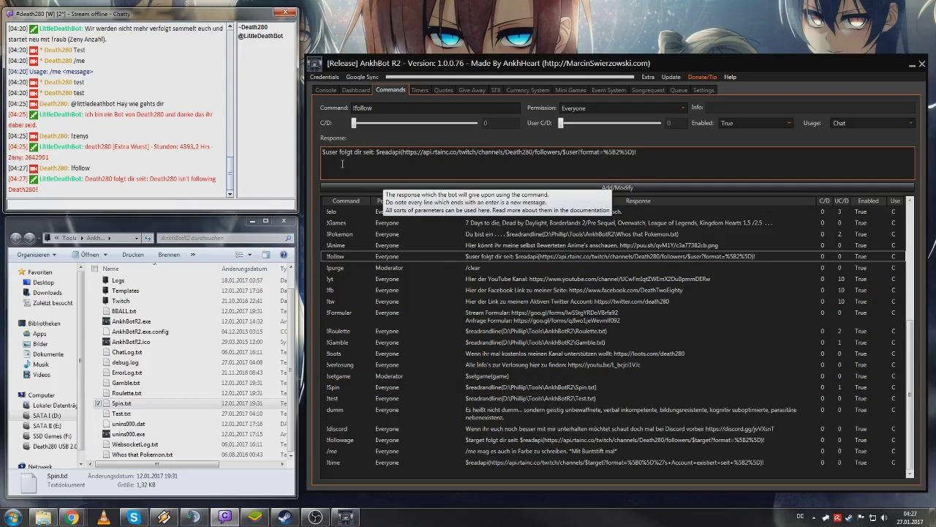
- Test !followage with another viewer's username, checking the command's definition in between
click(128, 202)
text(!follow)
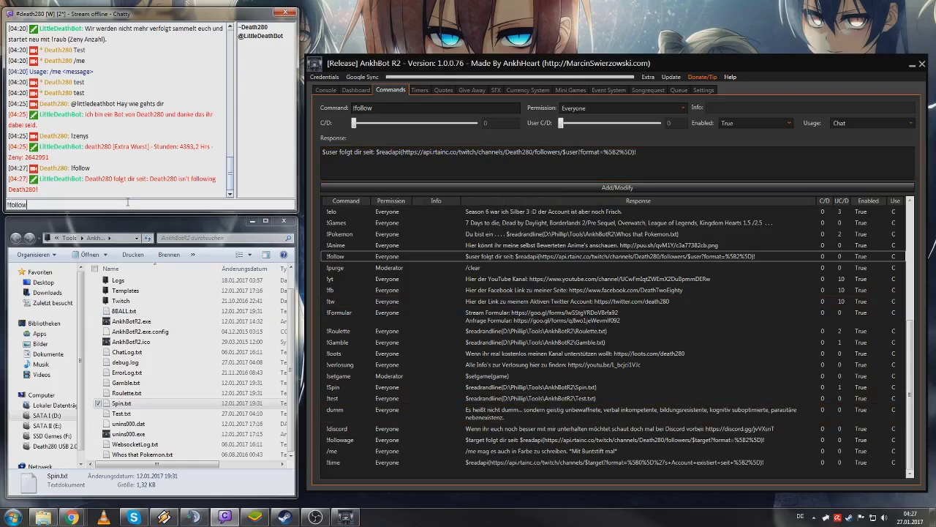
text(age)
click(429, 441)
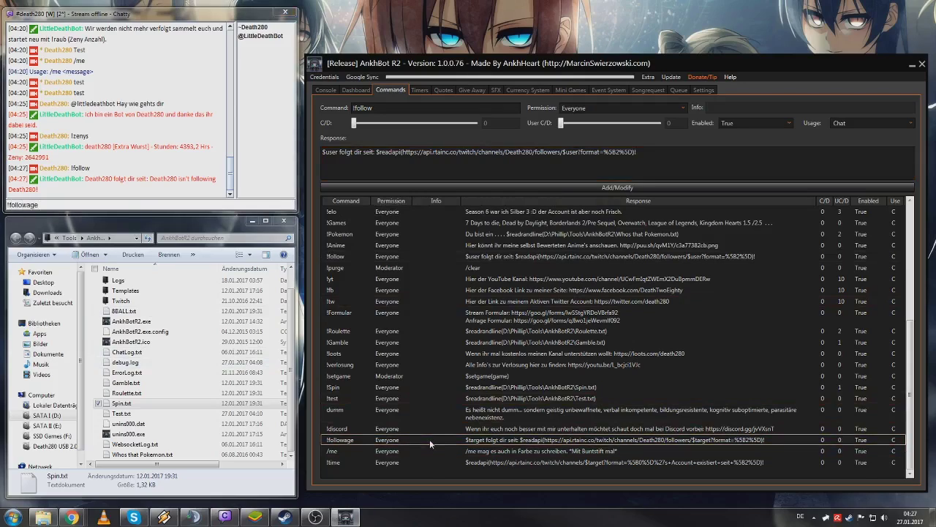
click(155, 204)
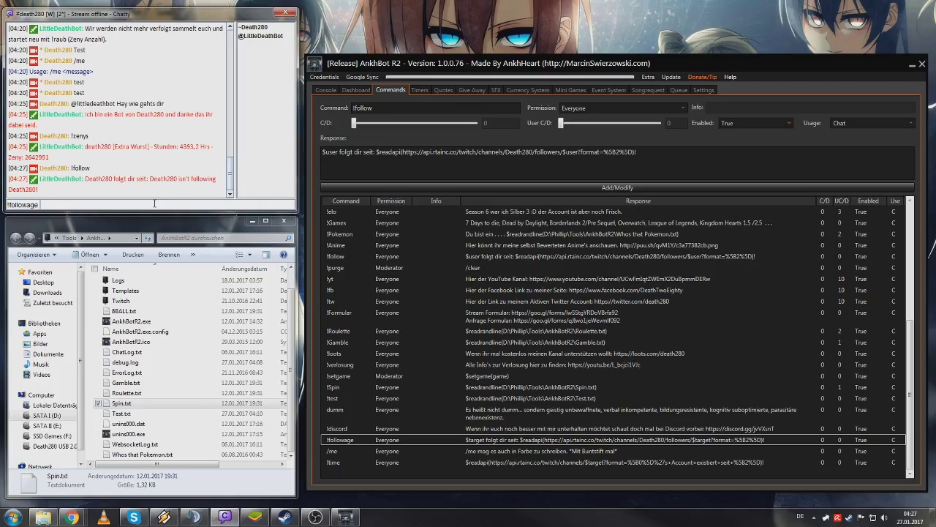
text(EinYokai)
key(Return)
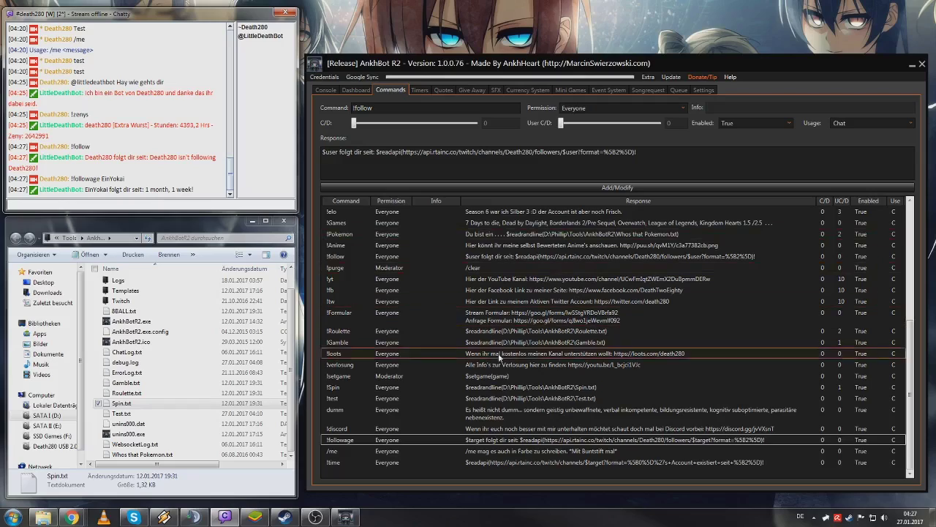
- Send !time alone, then with two other usernames, getting account ages of 3 years 3 months and 6 years 7 months
click(105, 199)
text(!time)
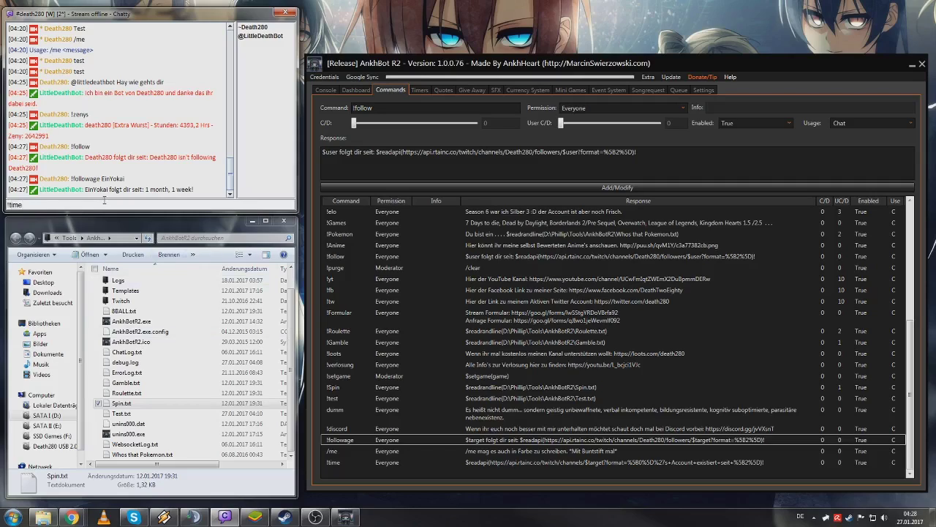
key(Return)
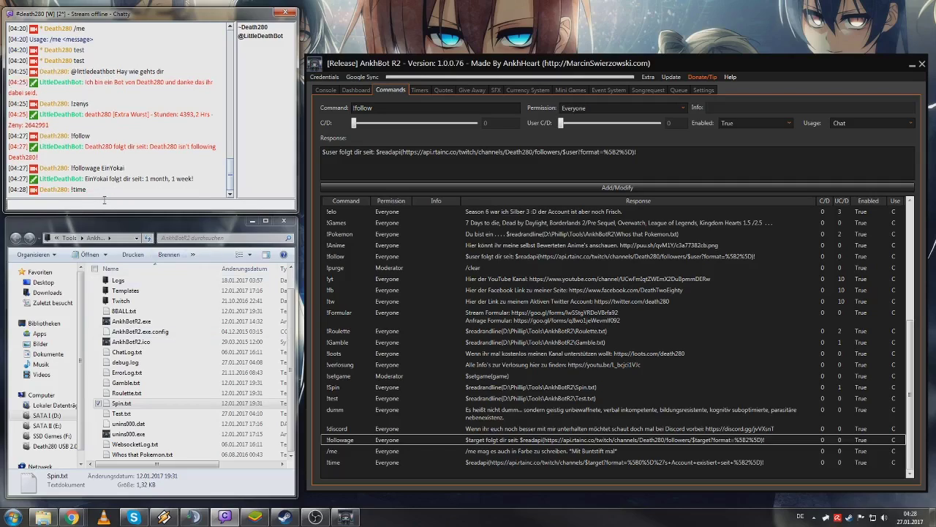
key(Up)
text(Death280)
key(Return)
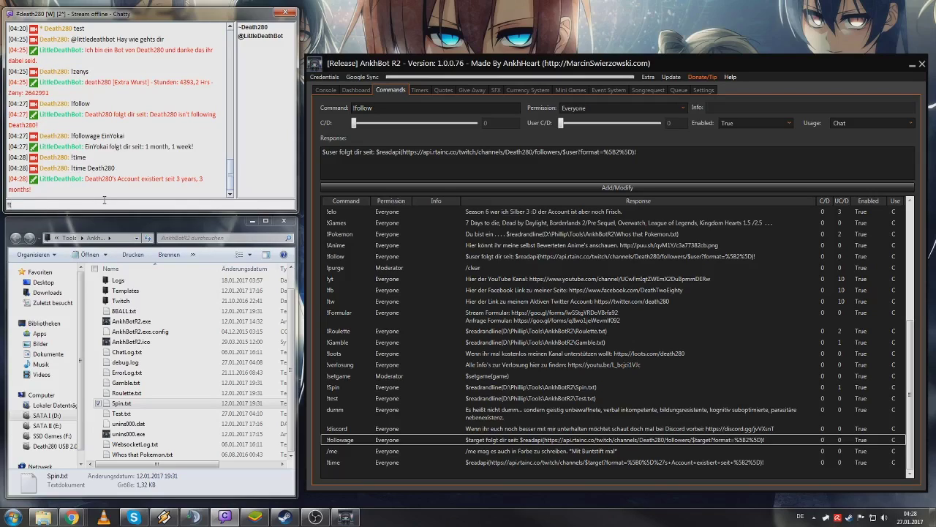
text(ime Gronkh)
key(Return)
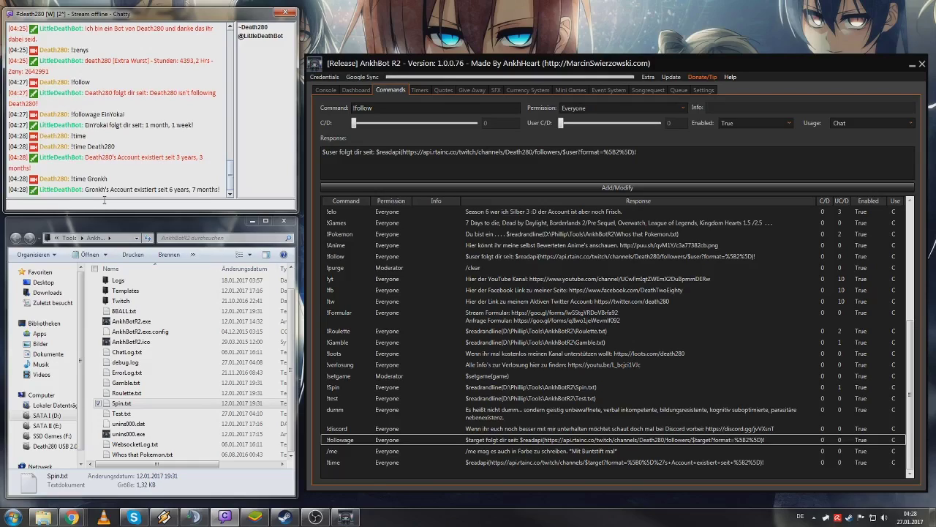
- Remove the !verlosung command from the list, confirming with Ja
scroll(597, 356, up, 7)
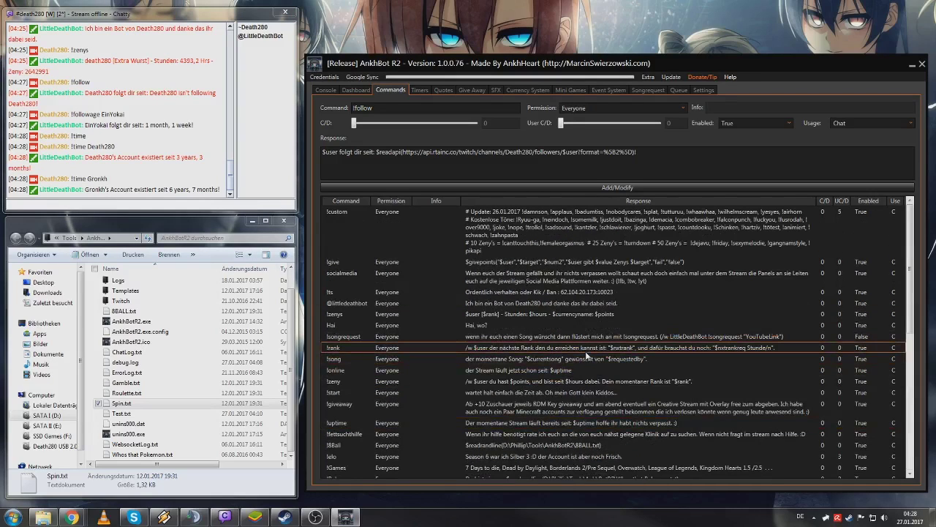
scroll(585, 351, down, 7)
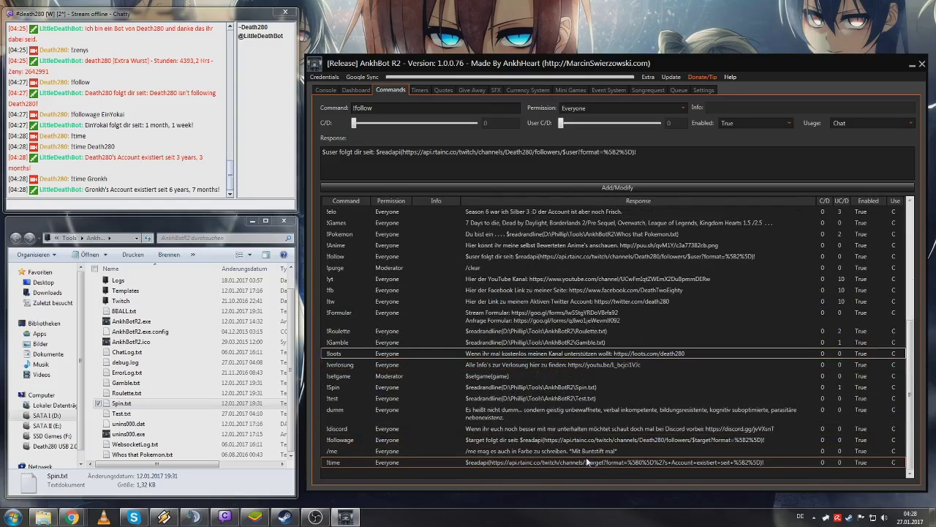
right_click(532, 365)
click(556, 384)
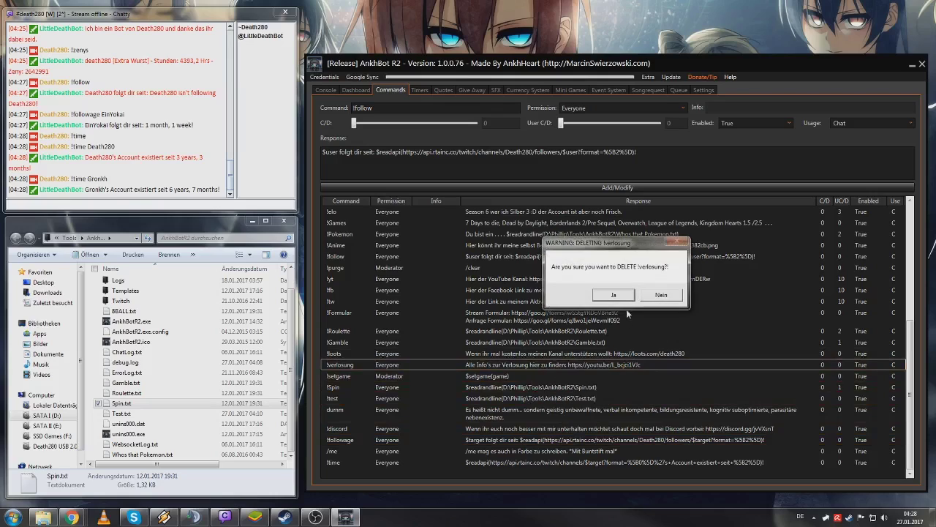
click(613, 294)
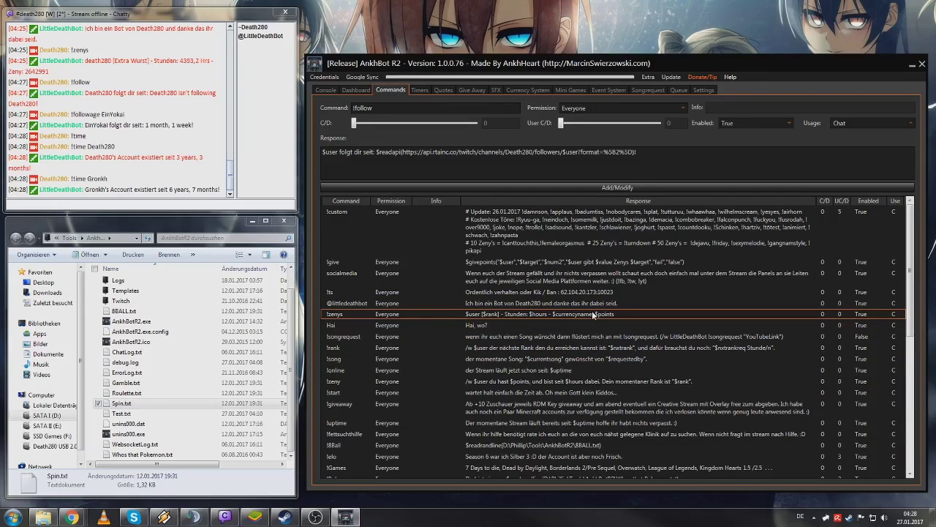
scroll(593, 314, down, 5)
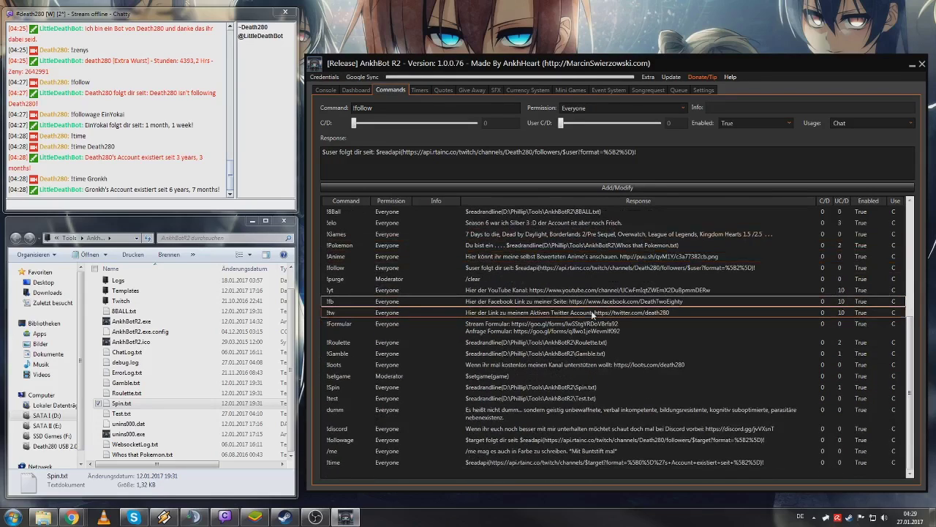
scroll(591, 311, up, 5)
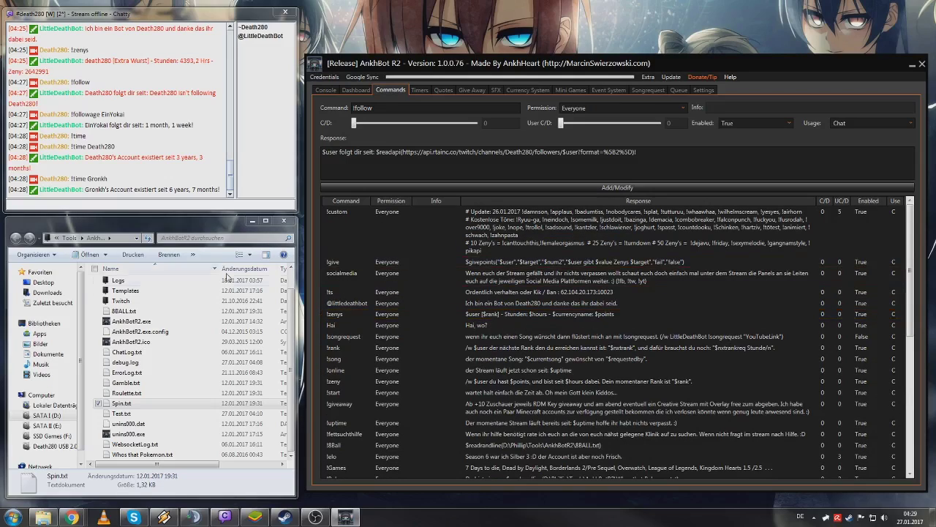
- Open DocumentationR2.pdf from the Docs folder in Adobe Reader
click(196, 291)
double_click(195, 289)
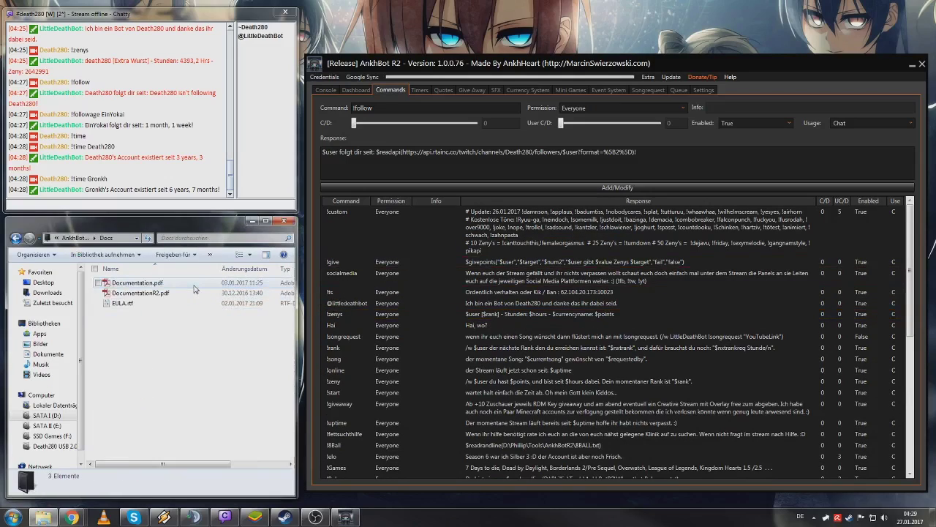
double_click(186, 291)
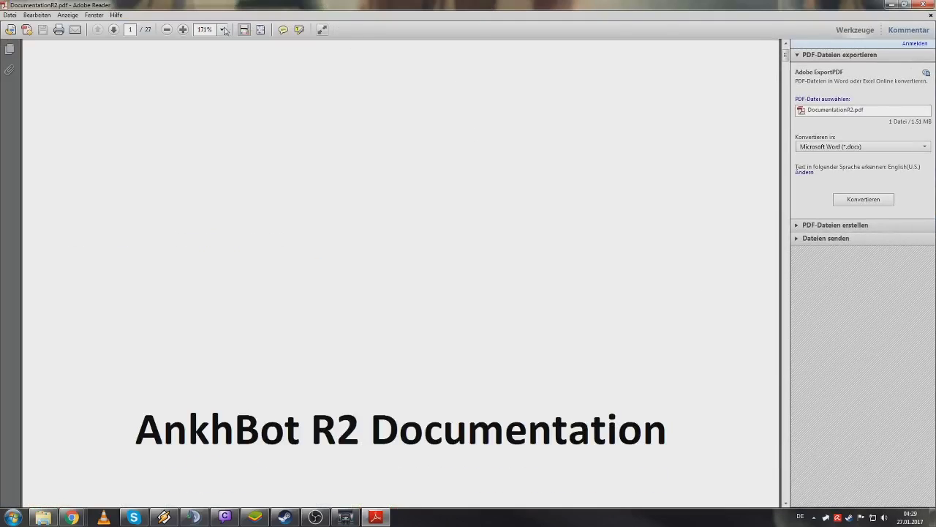
- Zoom the documentation to 100% and page down through the setup and permission sections
click(166, 30)
click(167, 29)
click(168, 34)
scroll(681, 211, down, 10)
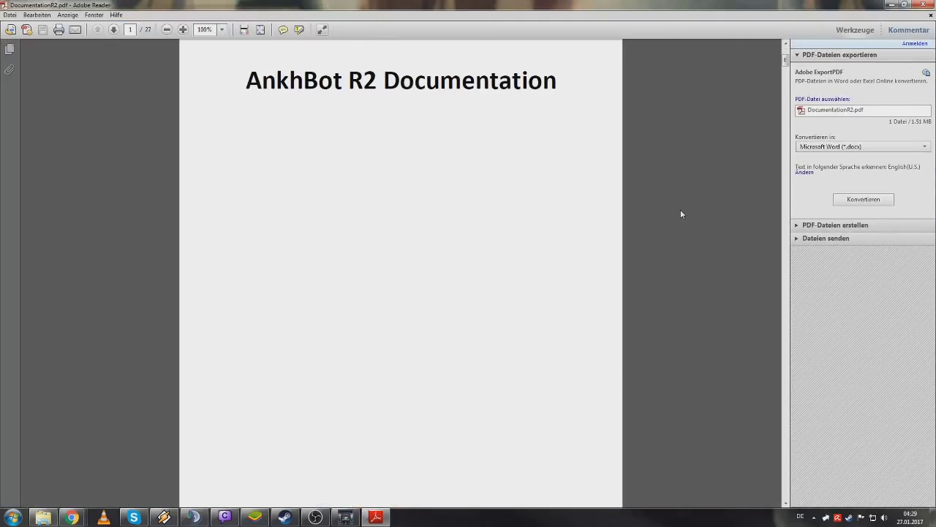
scroll(679, 210, down, 5)
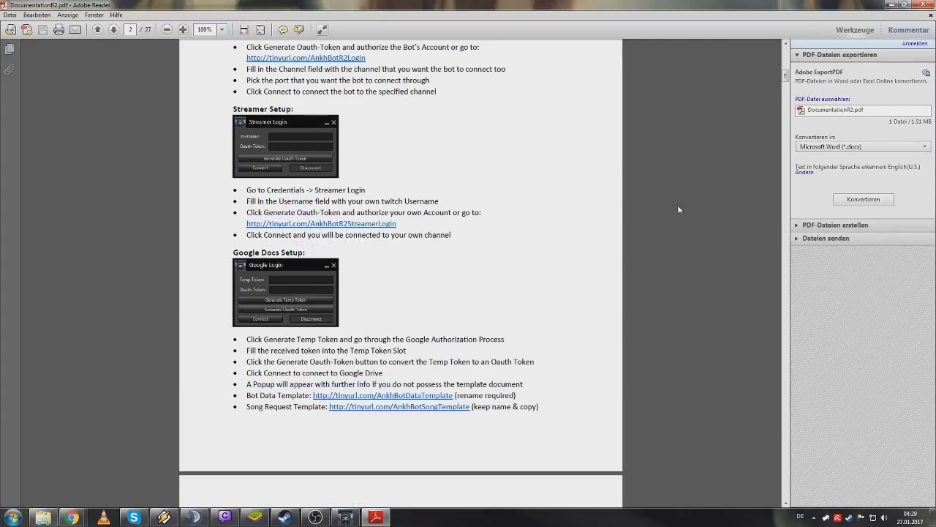
click(786, 152)
click(786, 152)
click(786, 152)
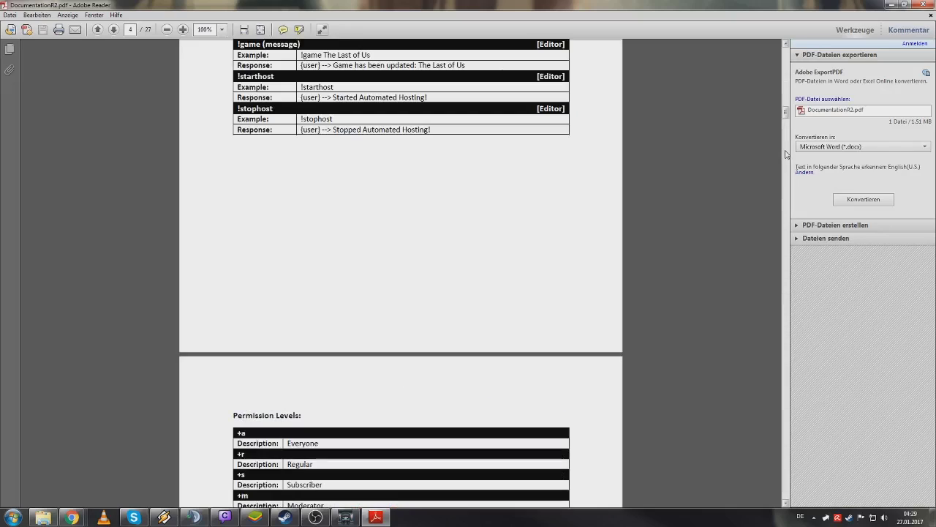
click(786, 152)
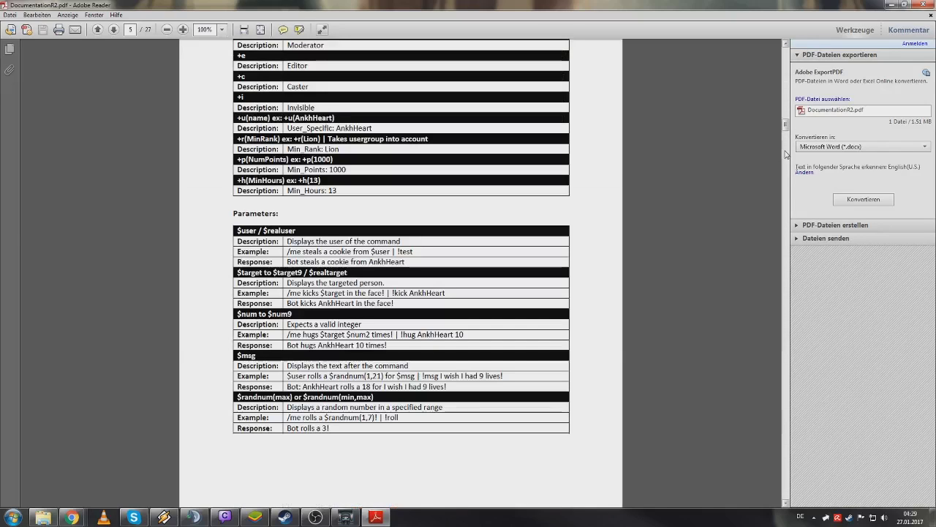
- Scroll on through the parameter tables, then close Adobe Reader
drag(786, 130, 789, 163)
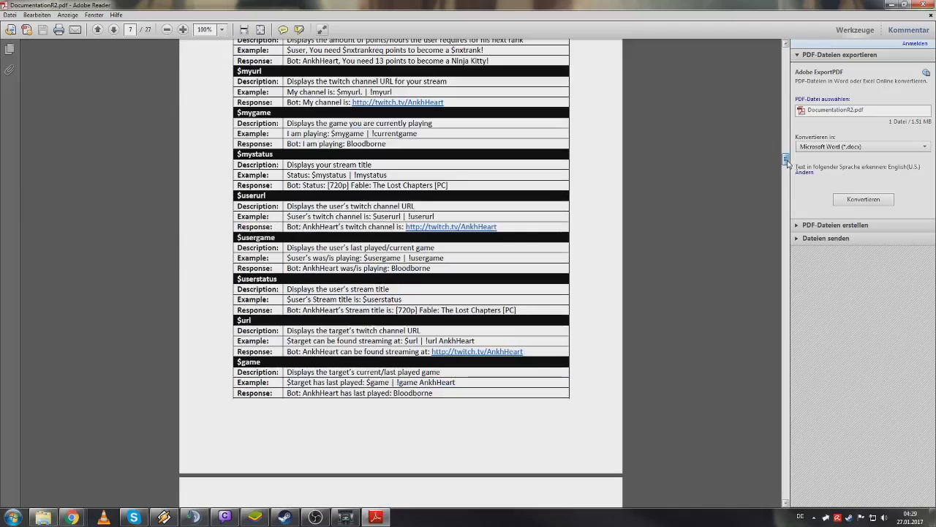
scroll(787, 162, down, 3)
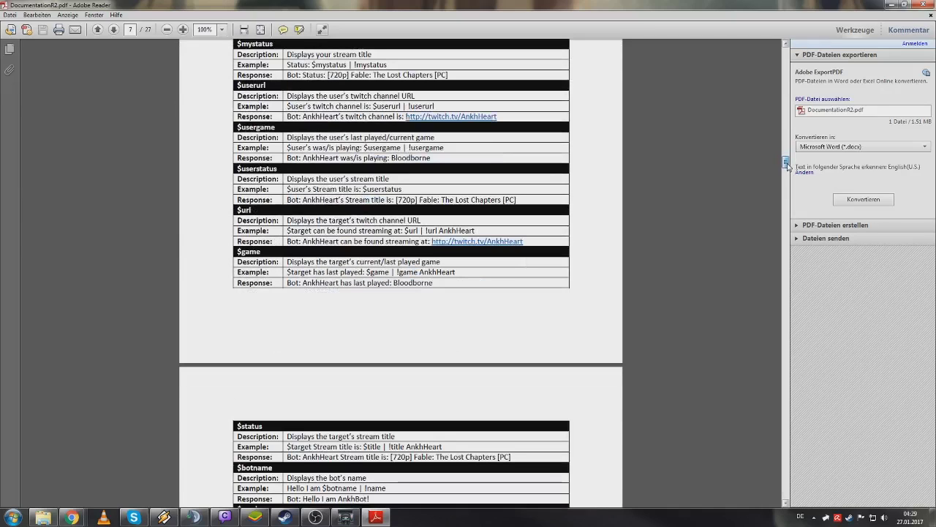
drag(787, 162, 786, 259)
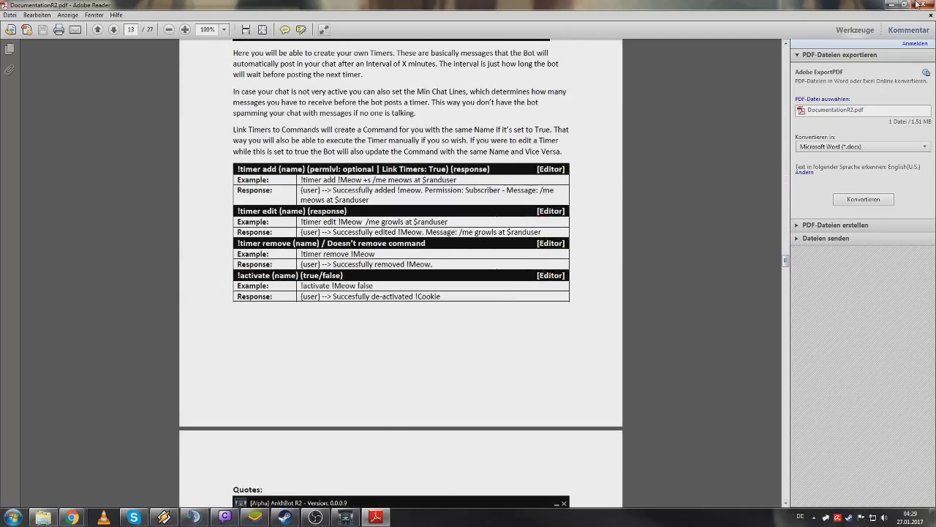
click(912, 7)
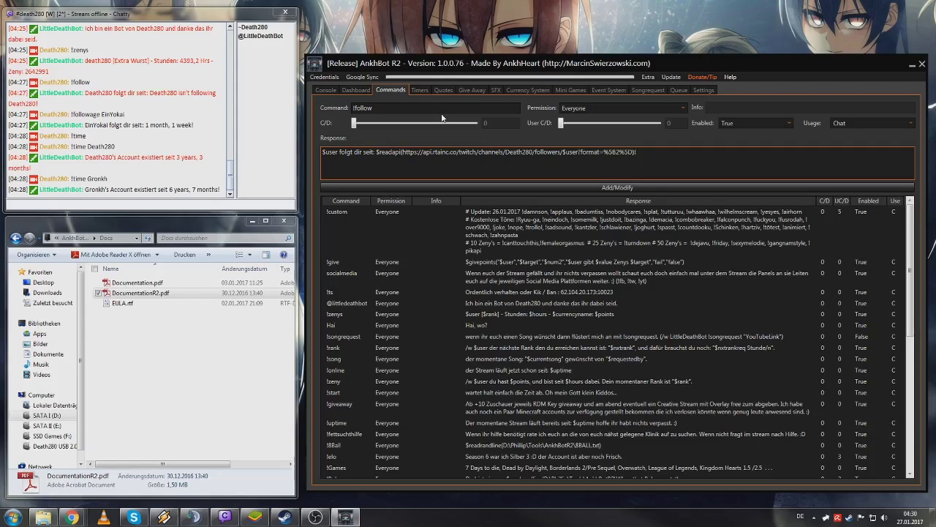
- Open the Quotes tab to see the quote settings and the seven saved quotes
click(454, 88)
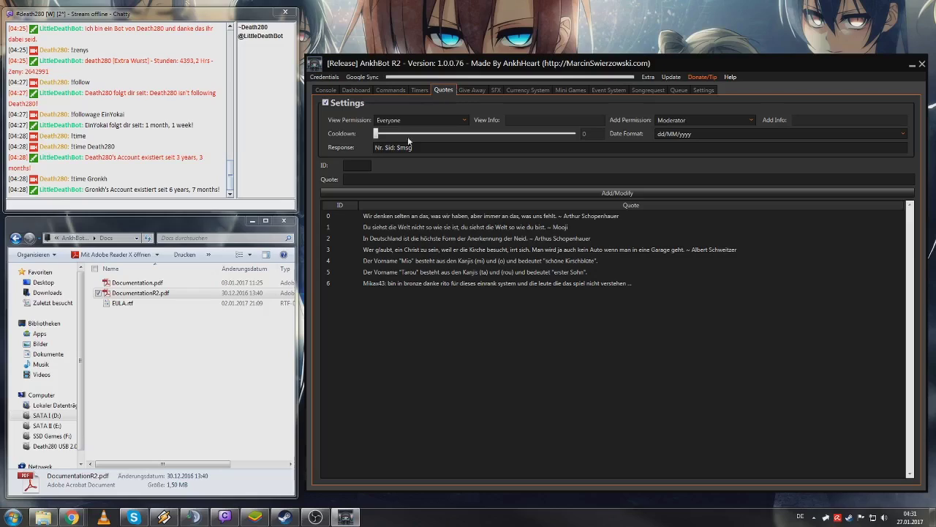
- Leave the quote date format at dd/MM/yyyy
click(357, 163)
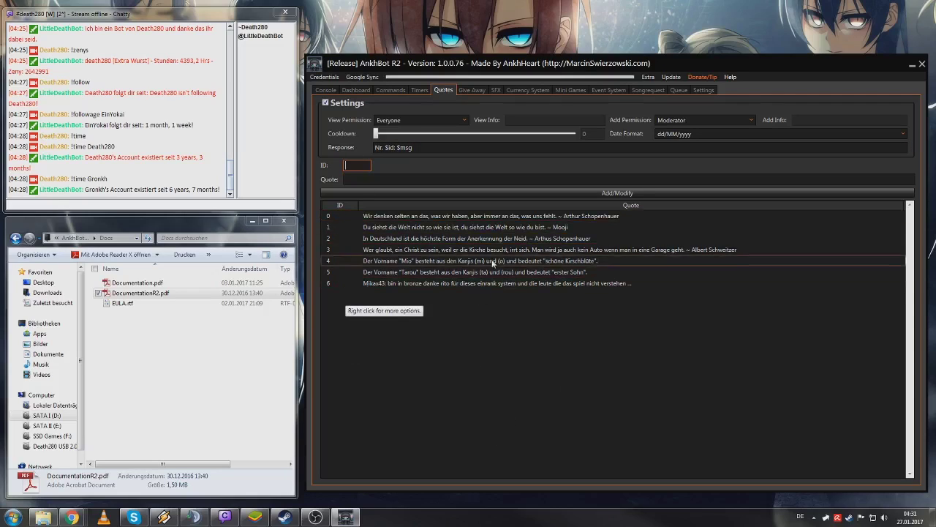
click(707, 134)
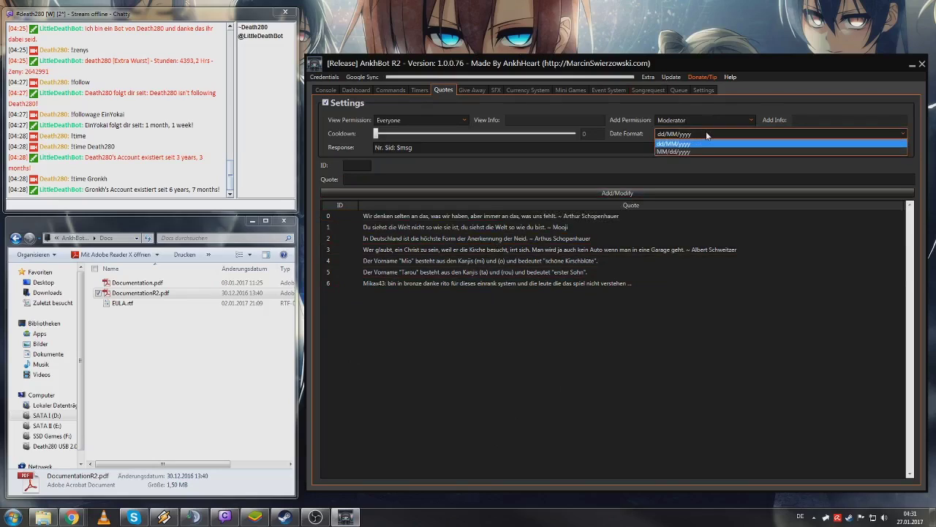
click(682, 139)
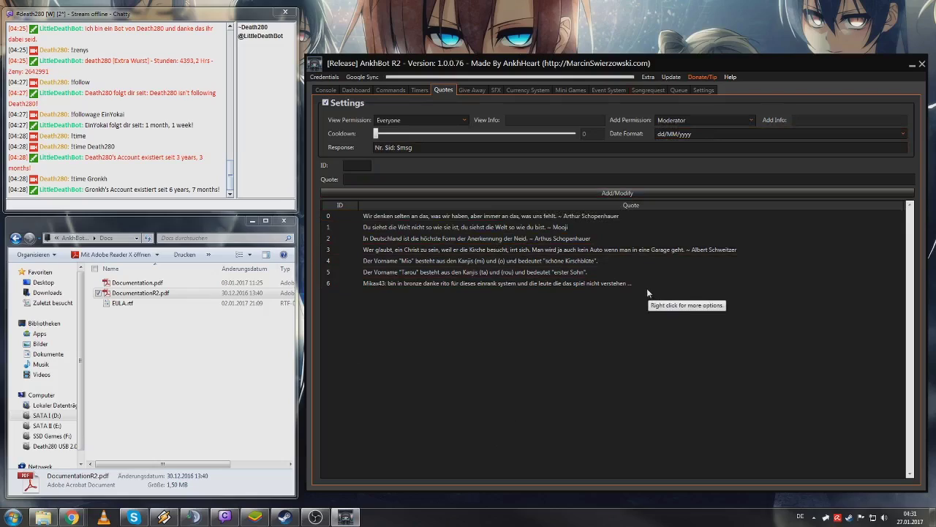
- In chat, send '!quotes 6' and '!quote add Test' to recall quote 6 and add quote 7
click(100, 202)
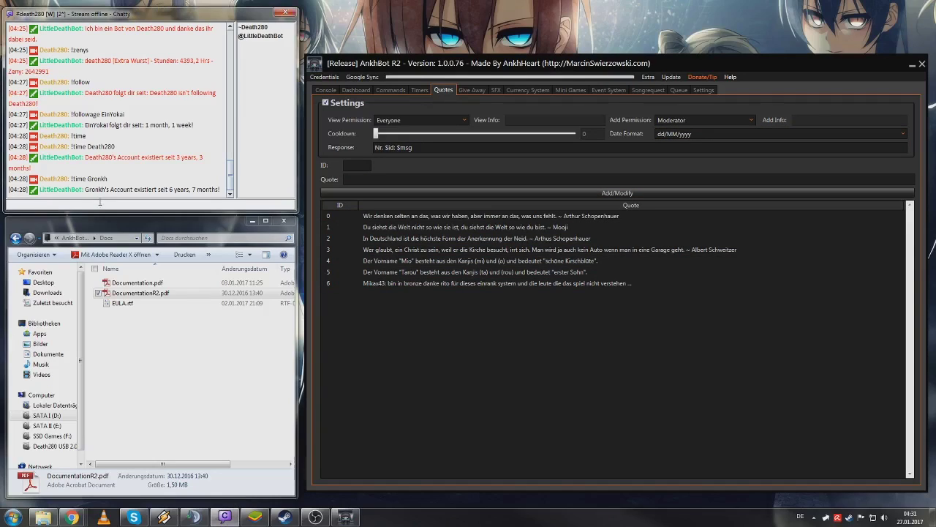
text(!quotes 6)
key(Return)
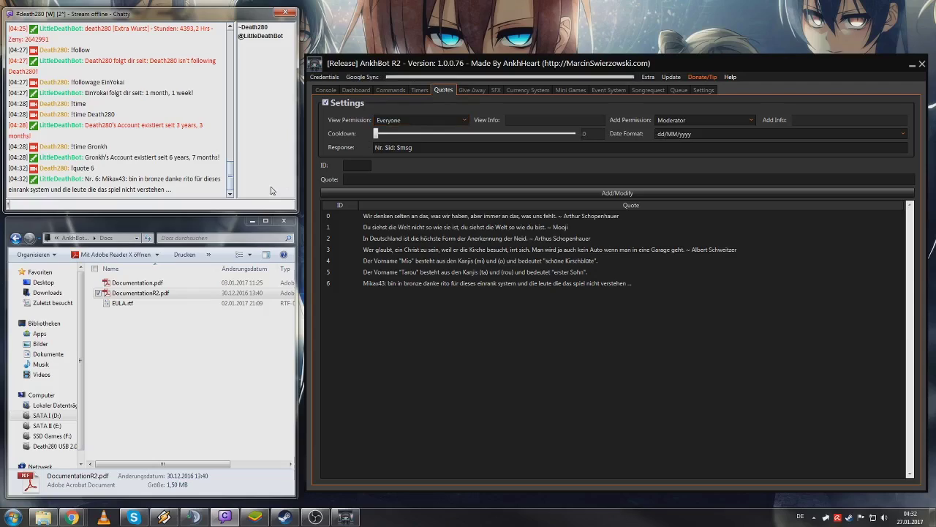
text(!quote add Test)
key(Return)
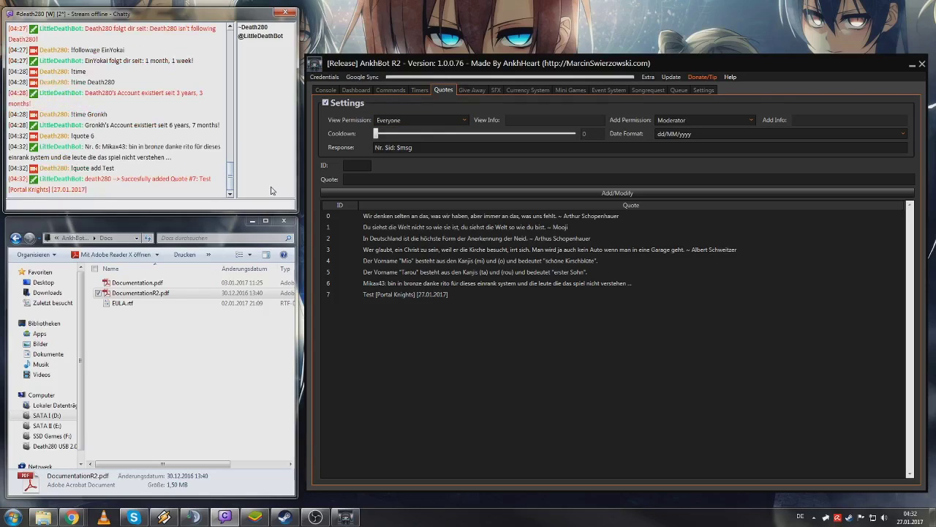
- Remove test quote 7 from the quotes list and confirm the deletion
right_click(412, 295)
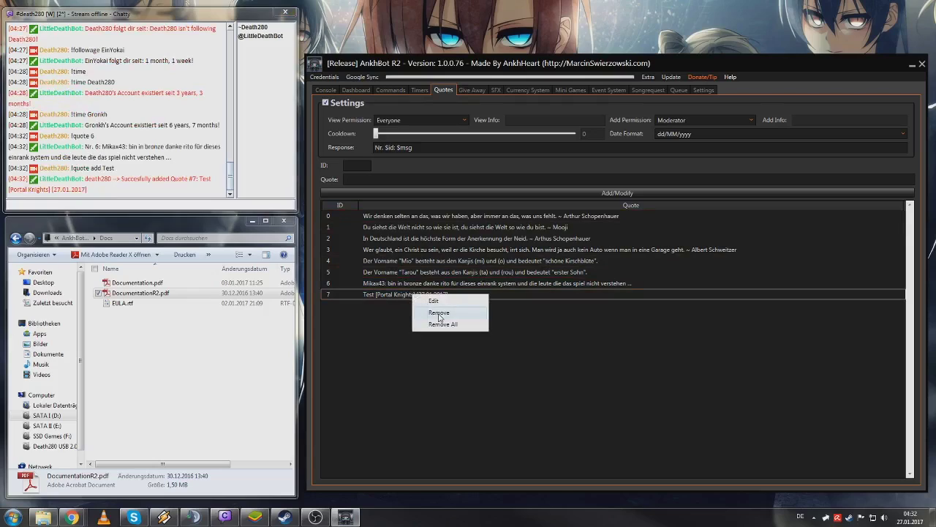
click(436, 302)
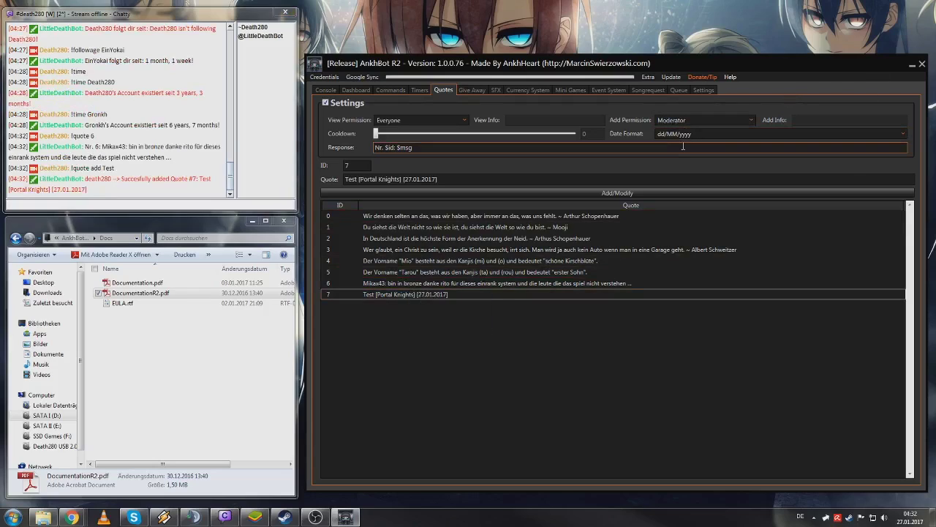
right_click(446, 301)
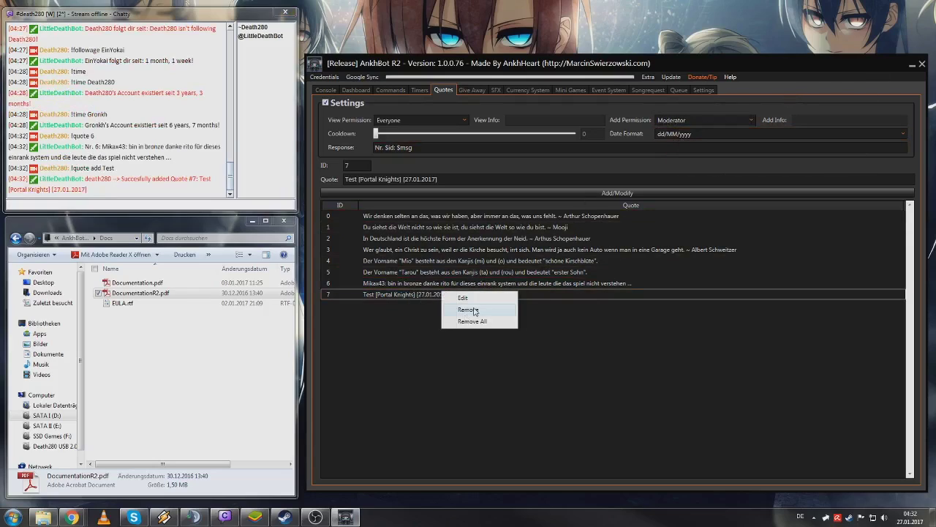
click(476, 311)
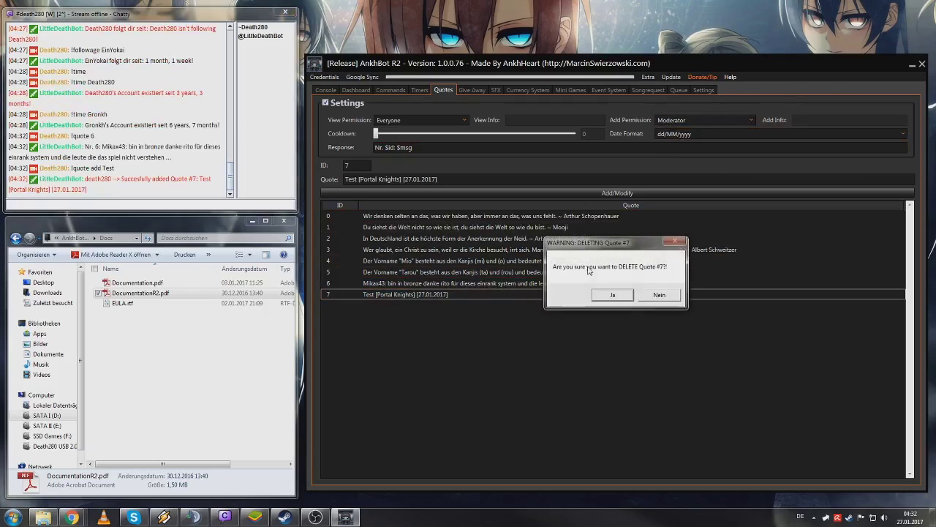
click(613, 295)
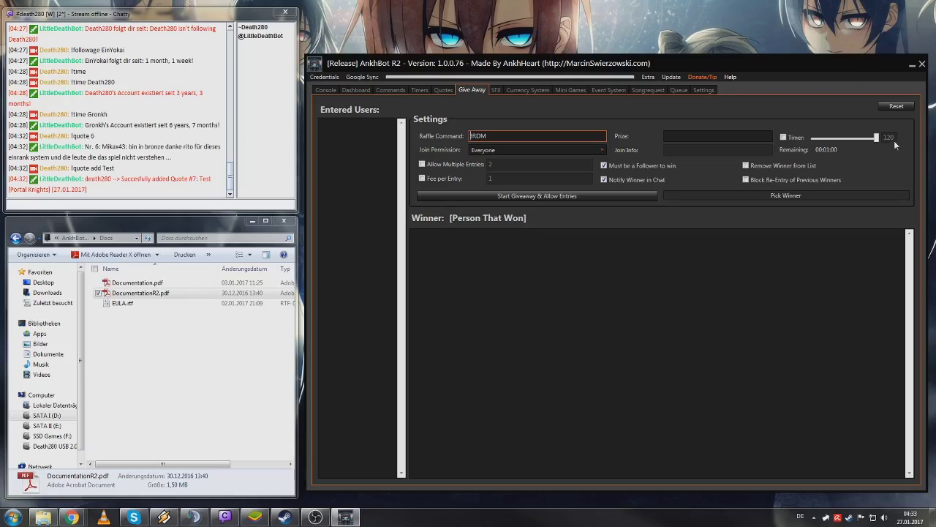
- Try out the giveaway timer slider, then start the !RDM giveaway with entries open
click(784, 137)
drag(832, 139, 902, 140)
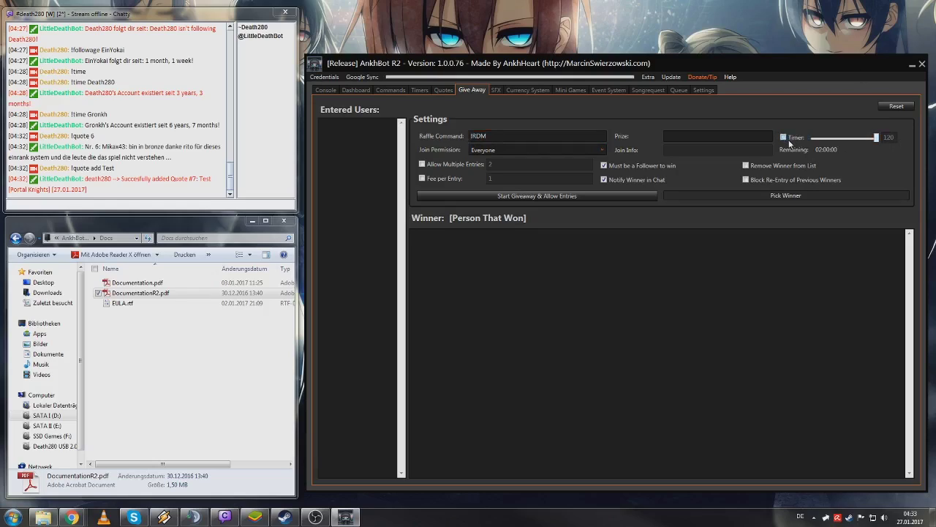
click(839, 139)
click(839, 140)
click(868, 141)
drag(850, 143, 816, 145)
drag(816, 140, 789, 139)
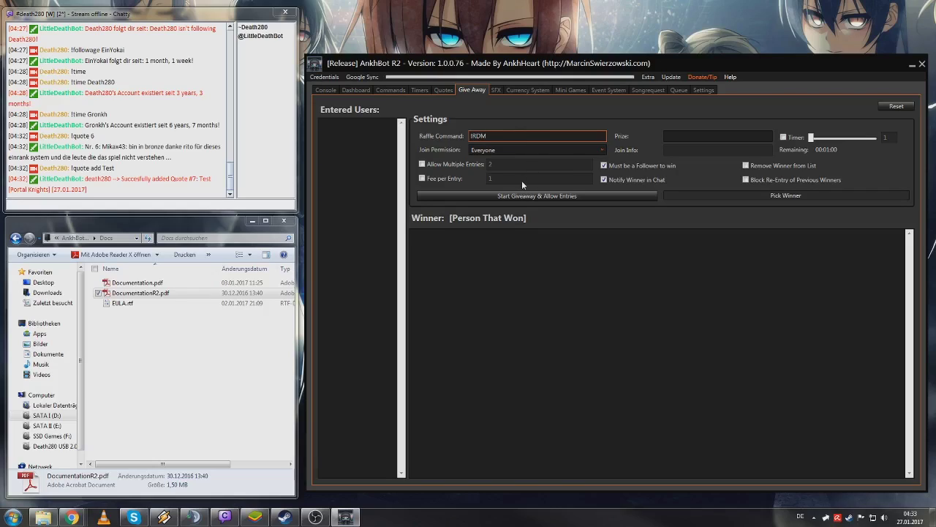
click(537, 194)
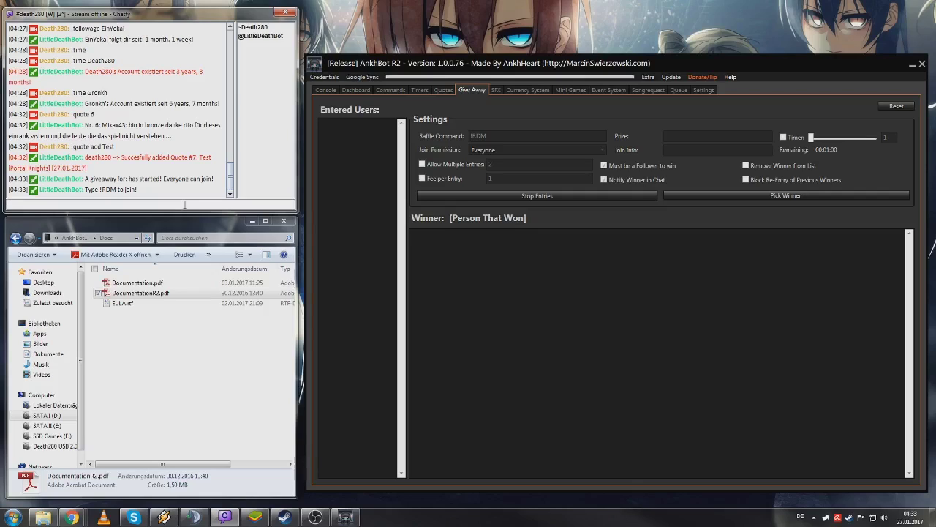
- Stop entries, reset, and restart the giveaway with the prize 'Xbox One'
click(640, 195)
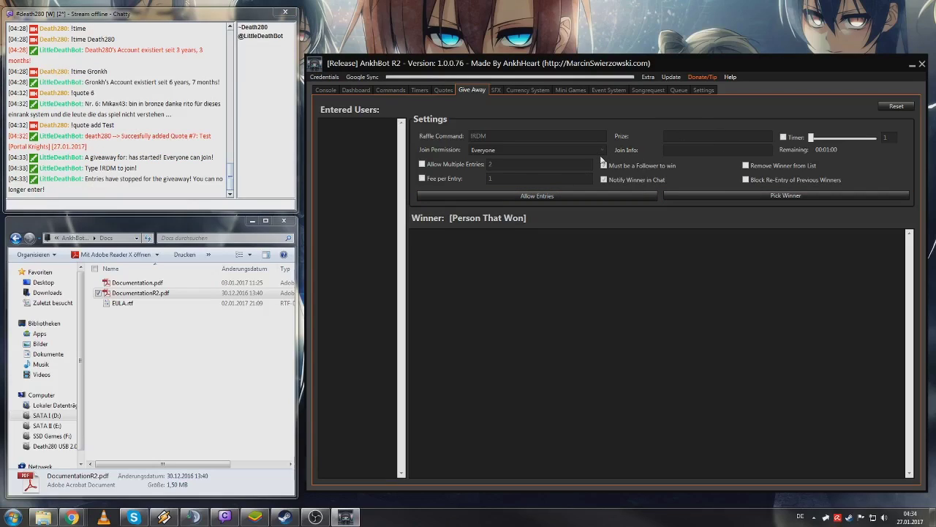
click(896, 106)
click(679, 136)
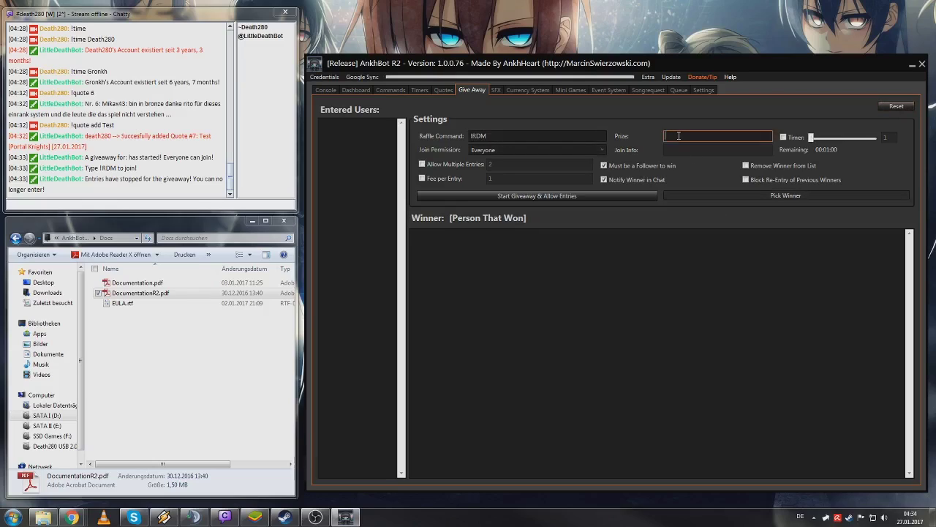
text(Xbox One)
click(496, 196)
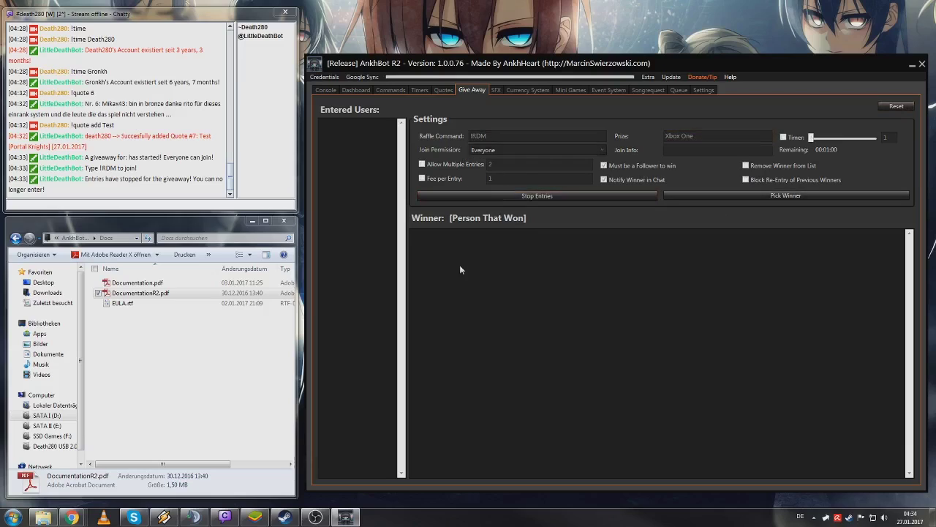
- Join the Xbox One giveaway from chat with !rdm
click(164, 202)
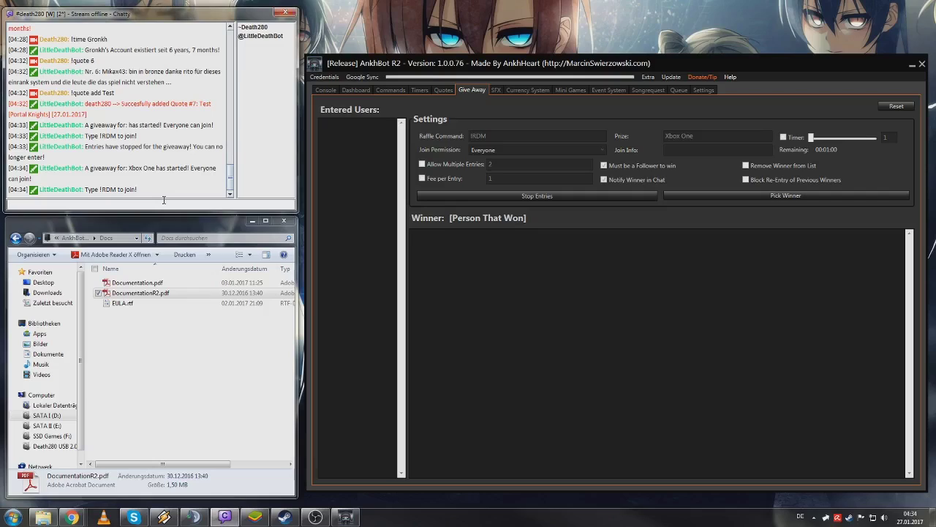
text(!rdm)
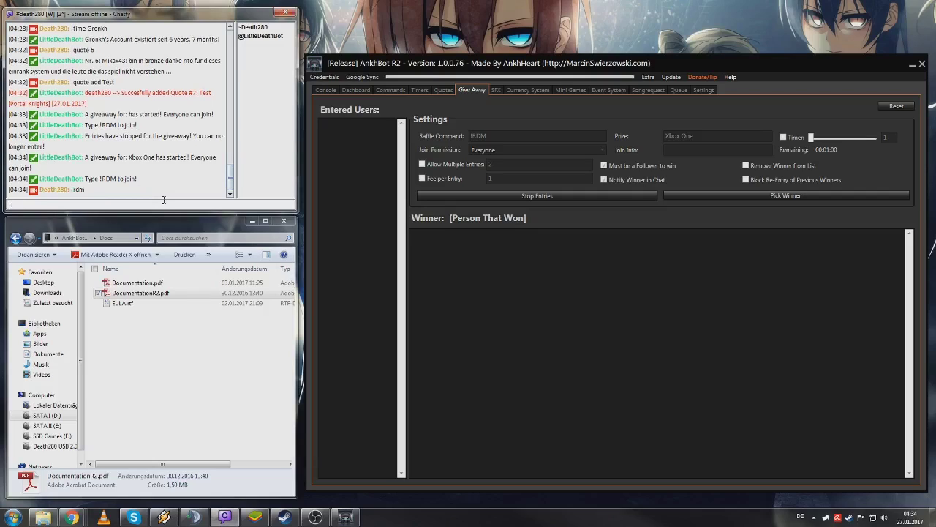
key(Return)
- Draw a giveaway winner, then reset the giveaway and confirm
click(368, 128)
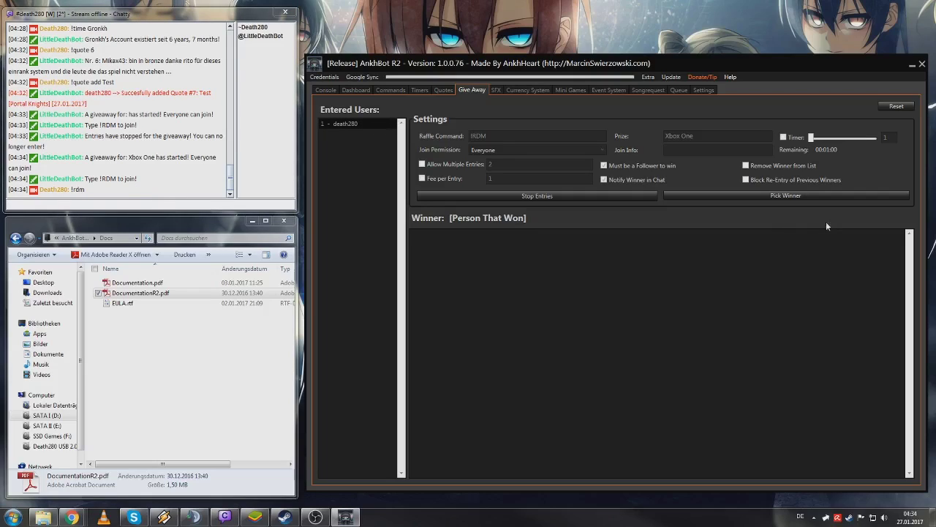
click(777, 195)
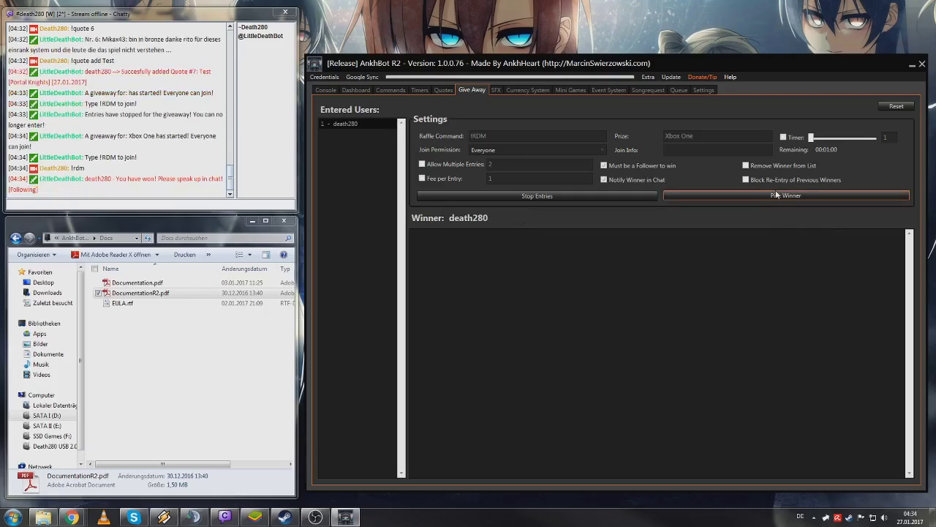
click(896, 106)
click(630, 294)
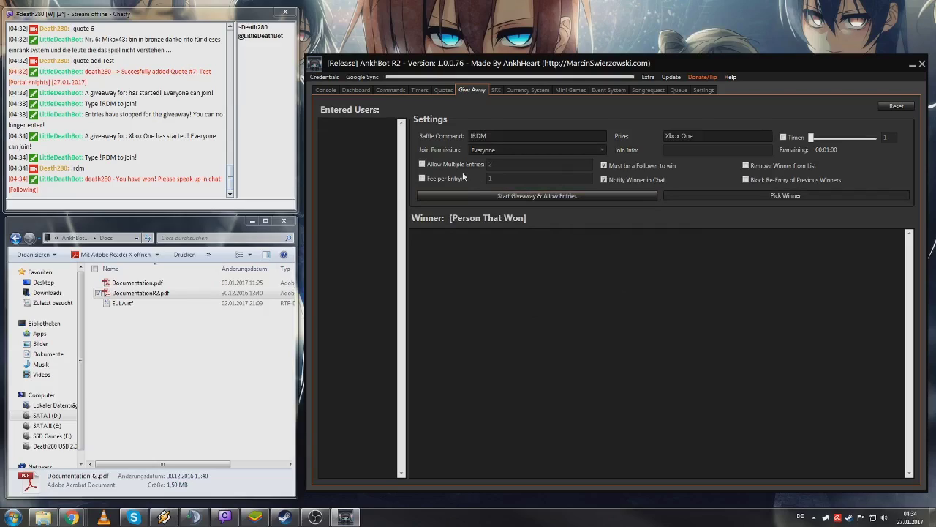
- Enable Fee per Entry and Allow Multiple Entries for the giveaway
click(442, 183)
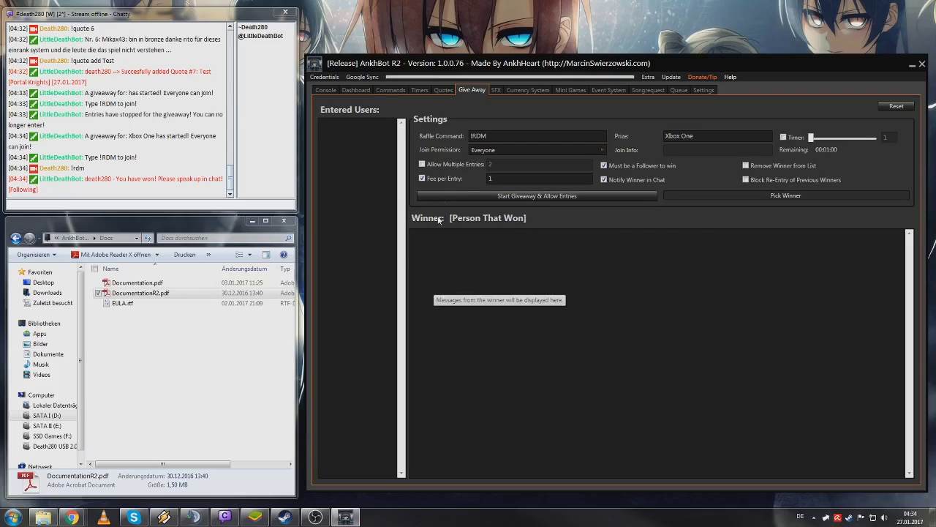
click(449, 164)
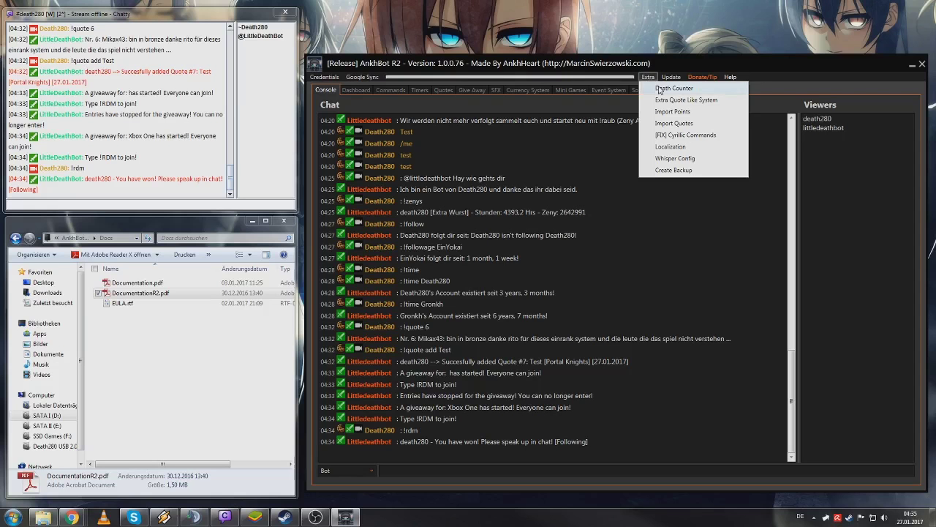
- Open the Death Counter and position its window in the top-left corner
click(672, 88)
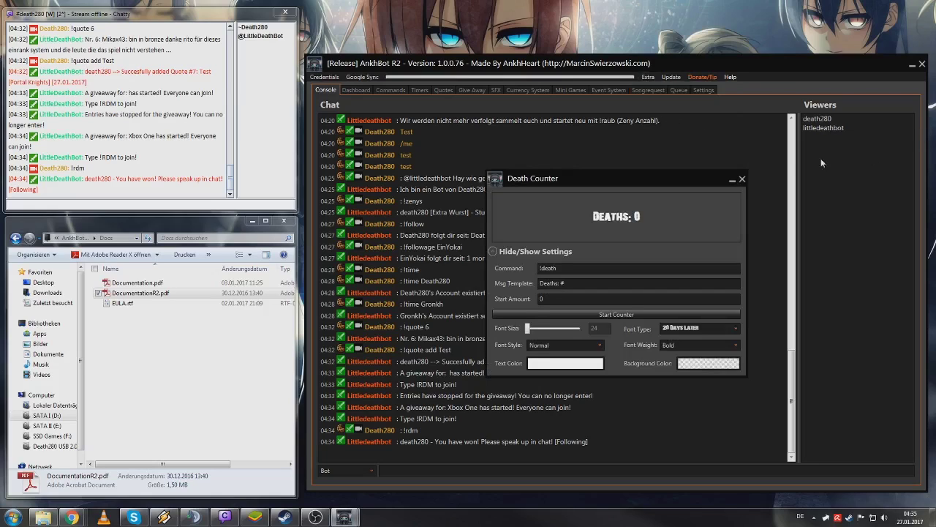
drag(691, 179, 210, 48)
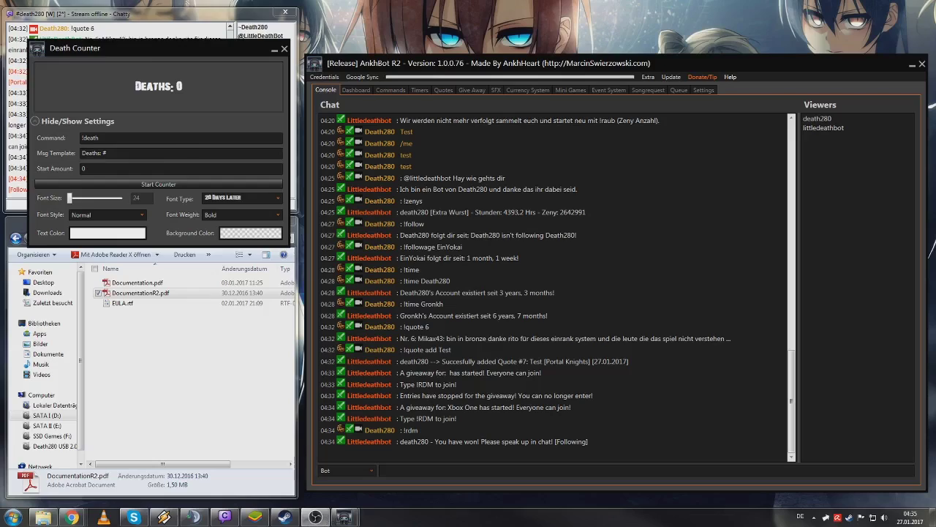
drag(110, 48, 83, 10)
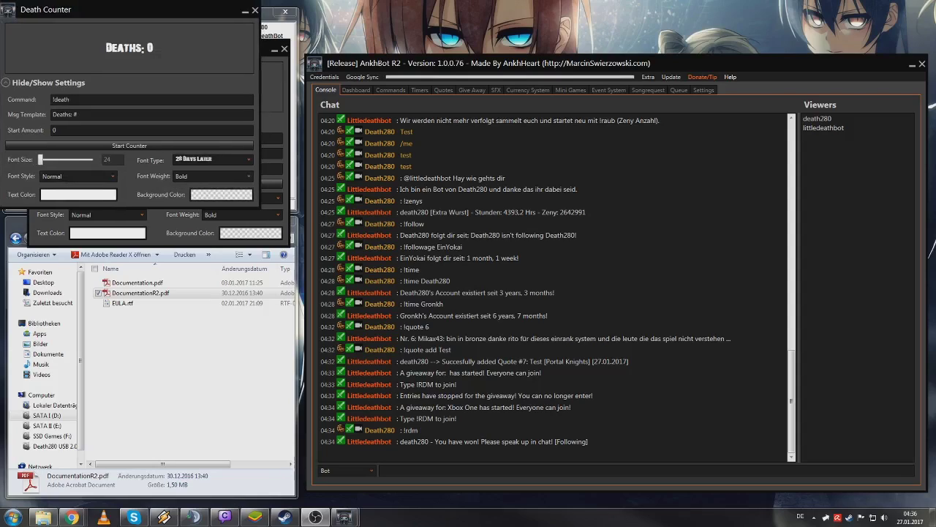
drag(146, 9, 121, 9)
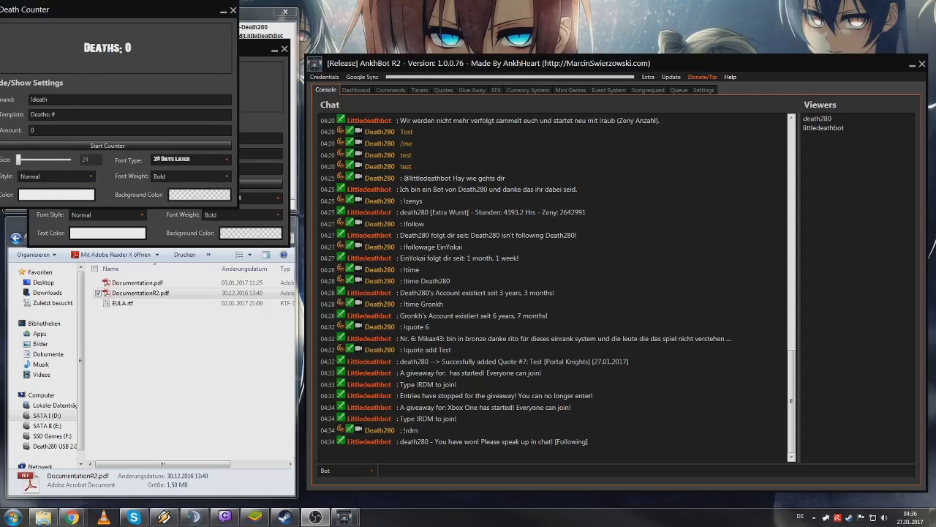
drag(124, 10, 146, 10)
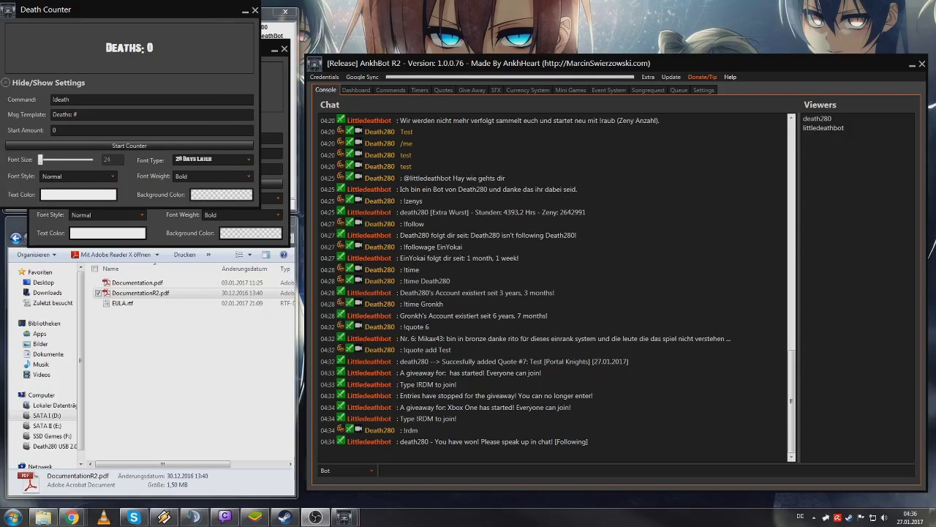
drag(146, 9, 124, 0)
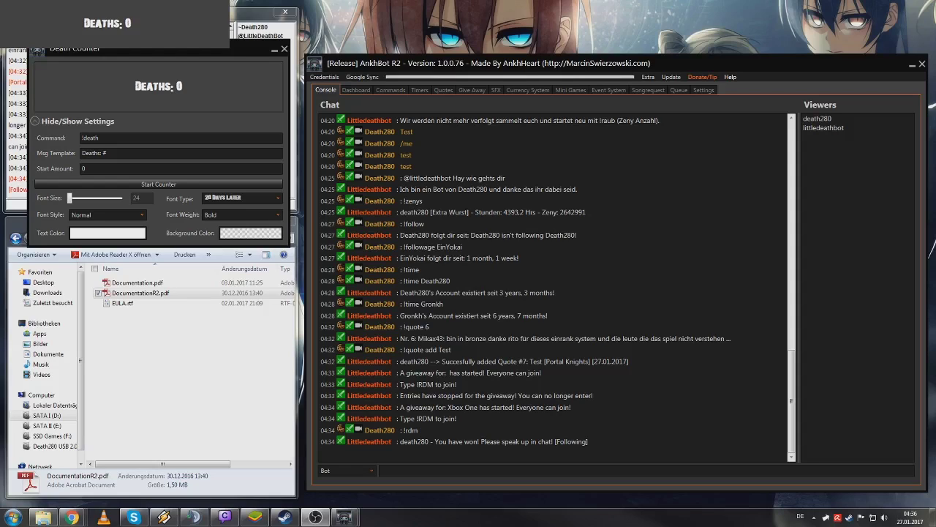
- Bring the window capture's filter settings on screen and open the filter list's add menu
drag(933, 139, 453, 53)
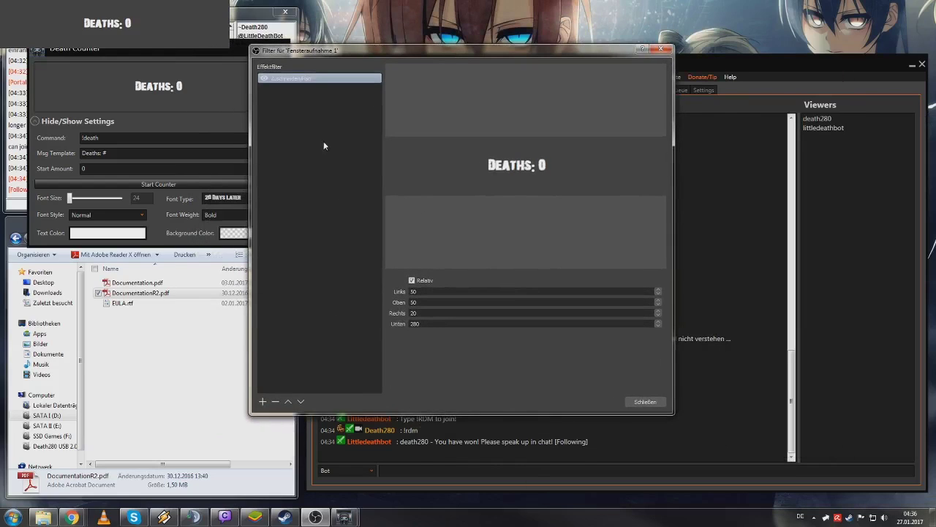
click(418, 294)
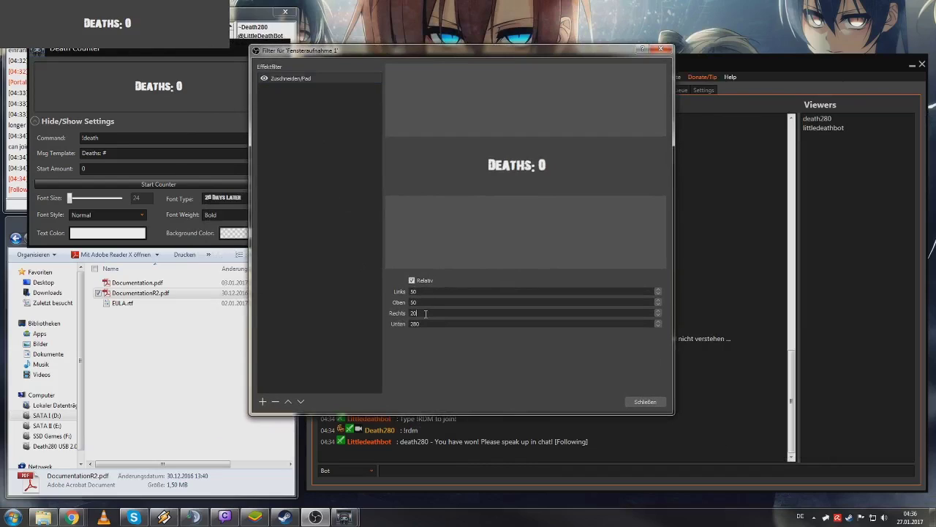
click(335, 247)
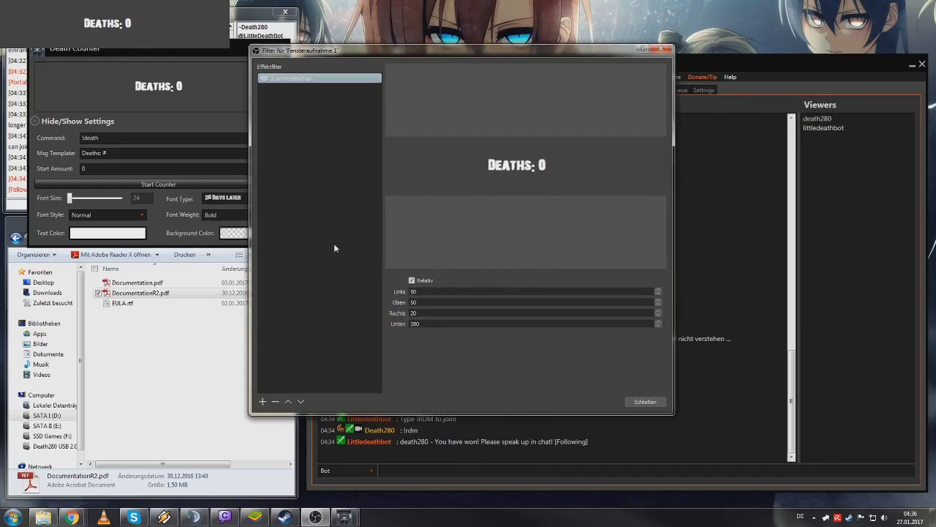
right_click(312, 89)
- Add a Color Key filter to the window capture
mouse_move(347, 97)
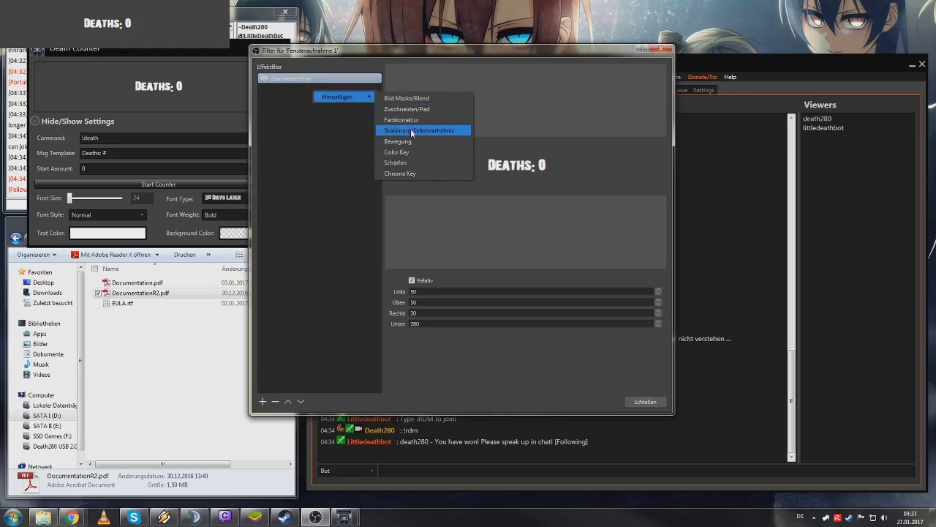
click(415, 151)
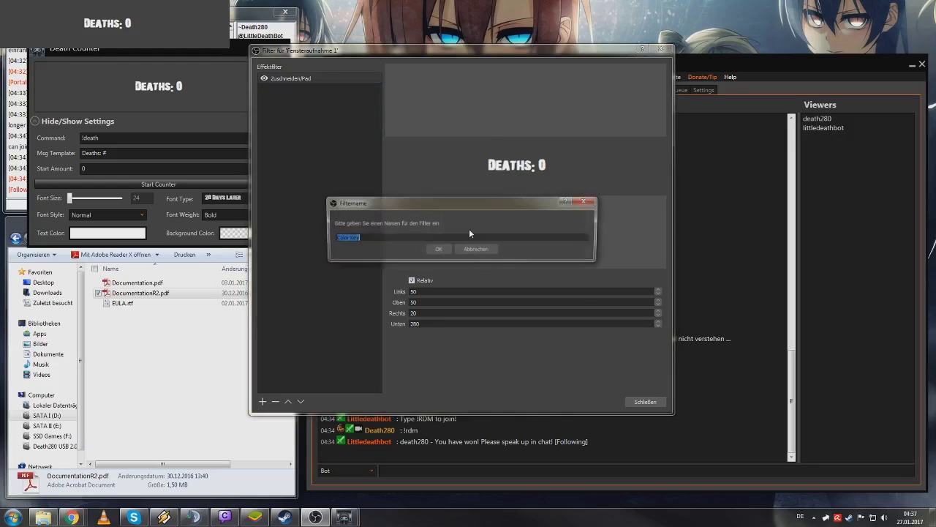
click(435, 251)
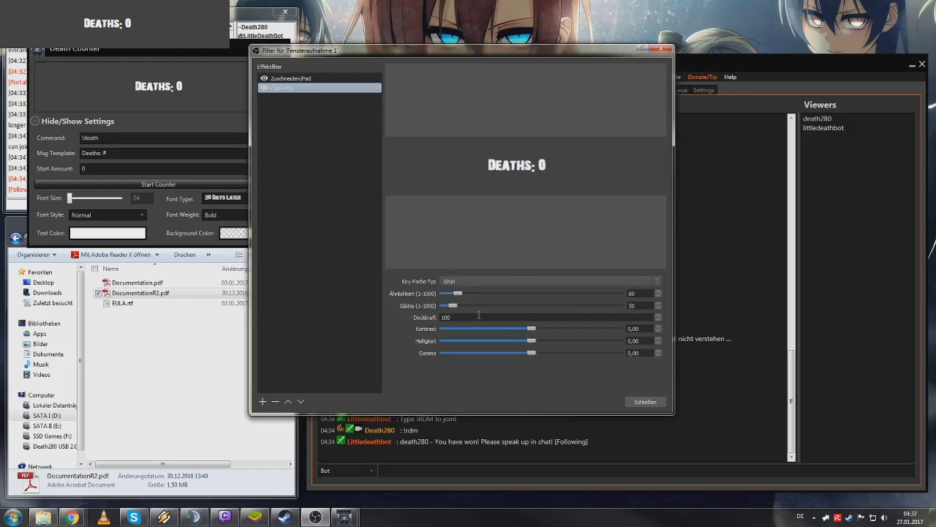
- Set the key colour type to custom and pick a grey, starting from white
click(462, 282)
click(467, 312)
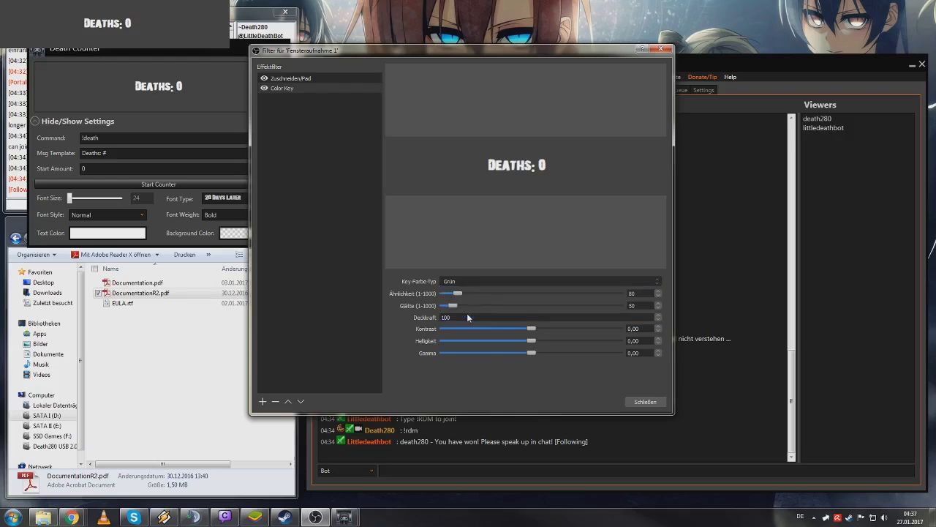
click(577, 297)
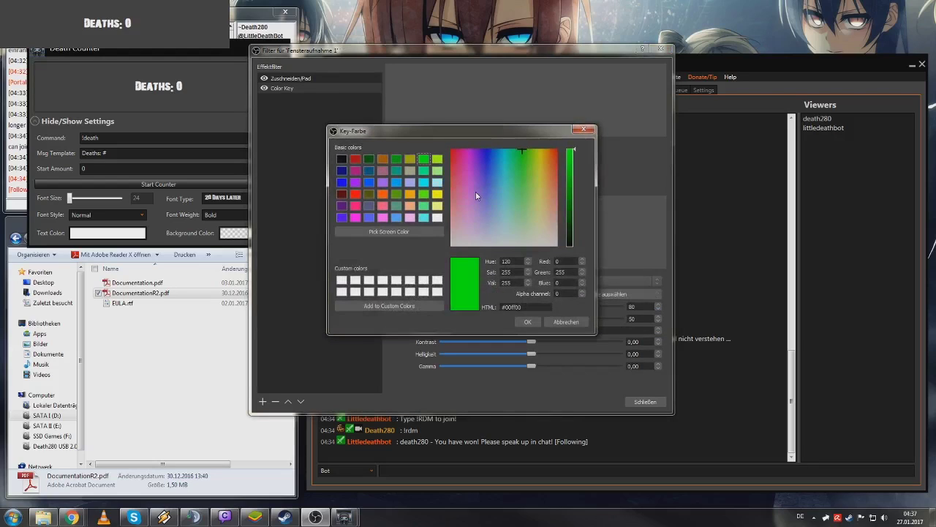
drag(465, 124, 451, 189)
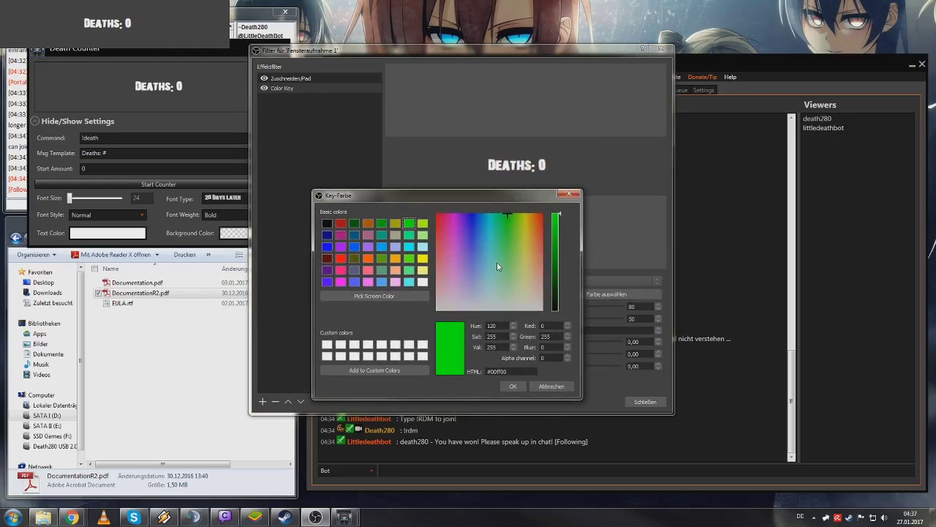
click(327, 347)
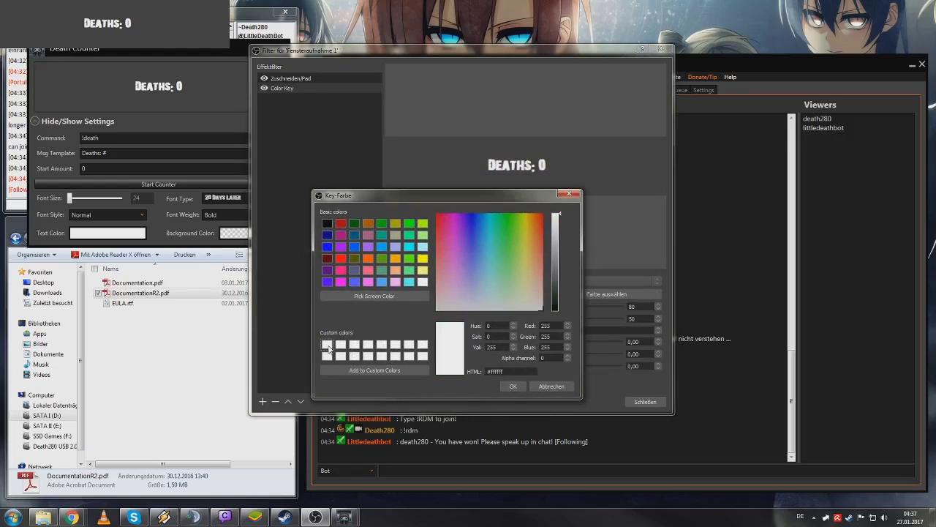
drag(553, 261, 557, 261)
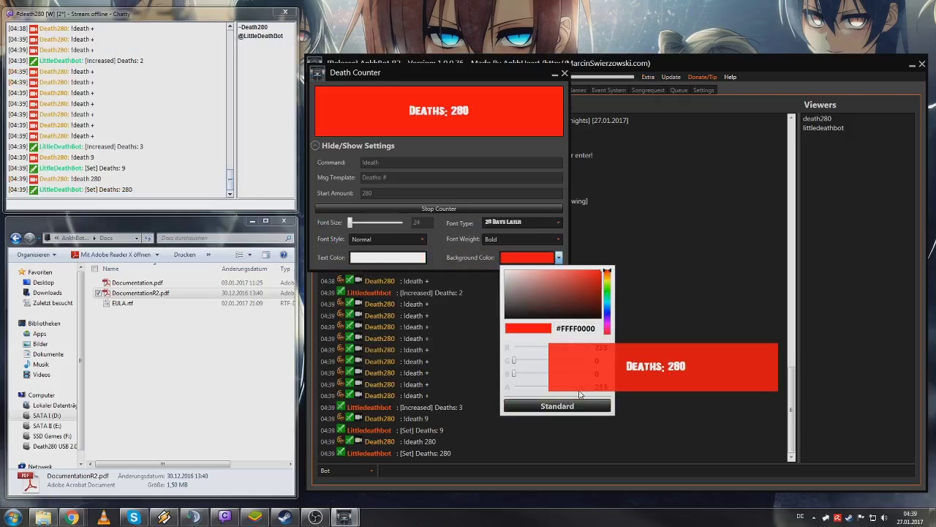
- Place the red Deaths: 280 counter in front of the bot console, then bring back the filter settings
click(601, 247)
drag(685, 74, 651, 191)
drag(507, 69, 303, 71)
drag(427, 197, 464, 65)
drag(268, 74, 346, 86)
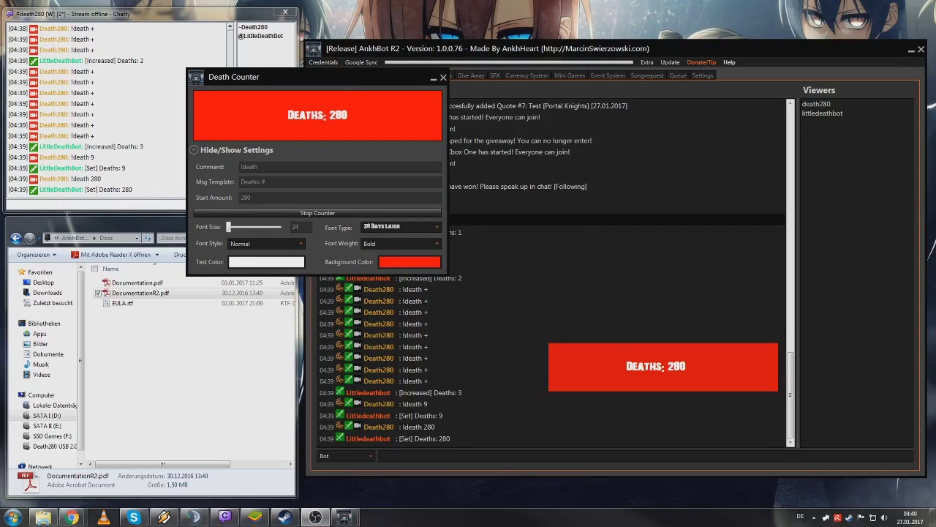
drag(935, 88, 596, 85)
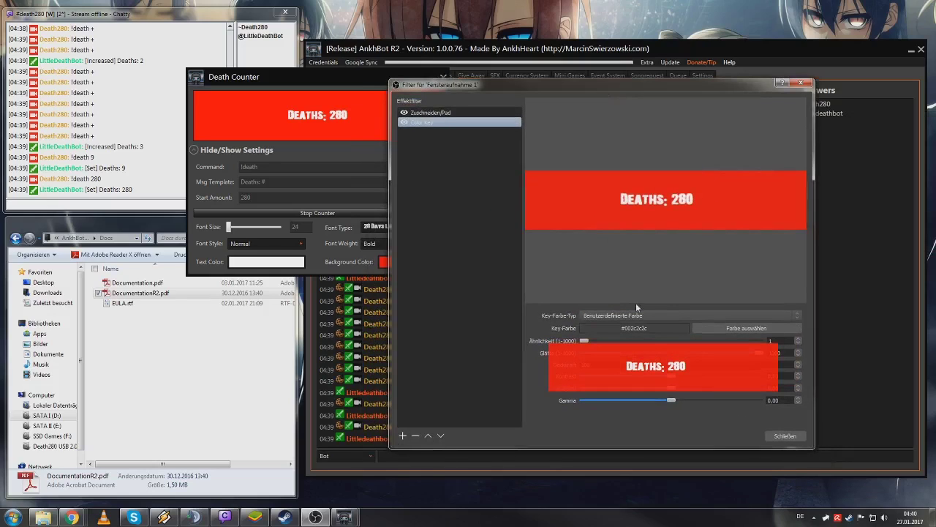
- Key out red #00ff0000 at similarity 627 so only 'Deaths: 280' remains, then close the filters
click(727, 331)
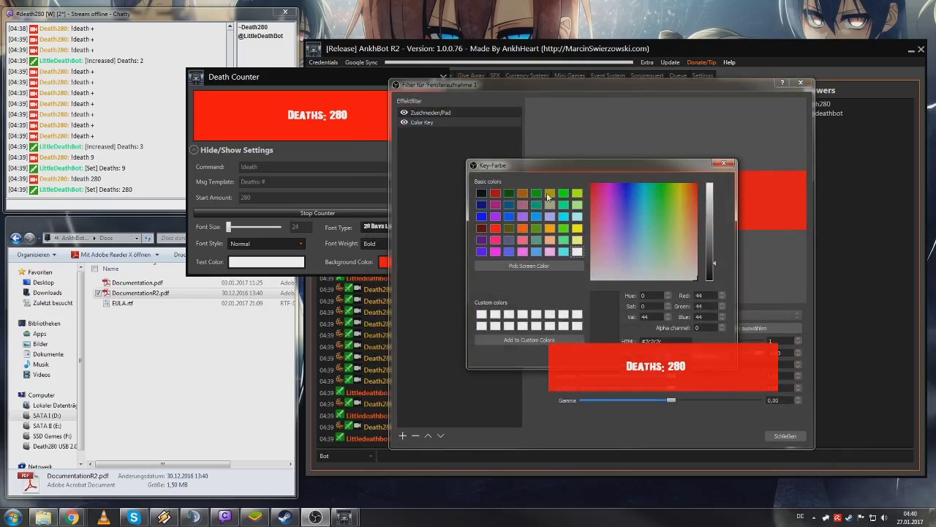
click(495, 228)
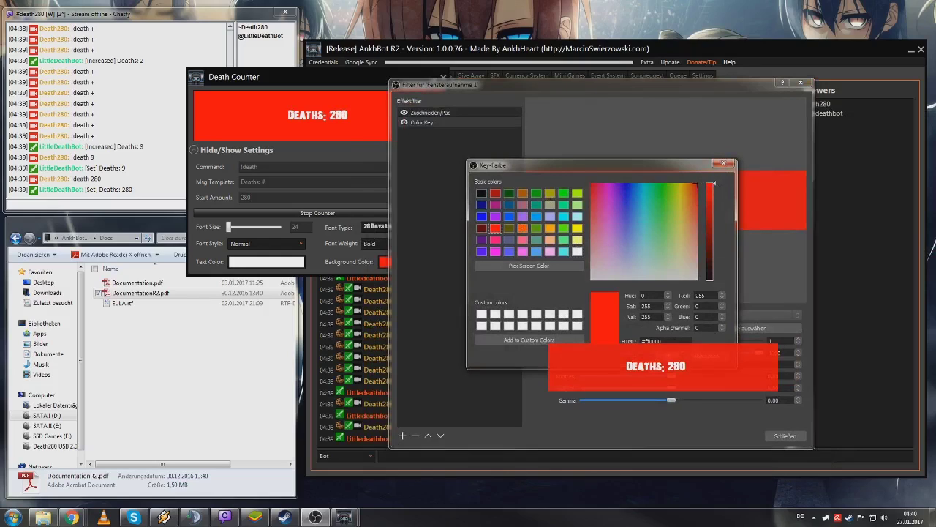
click(669, 364)
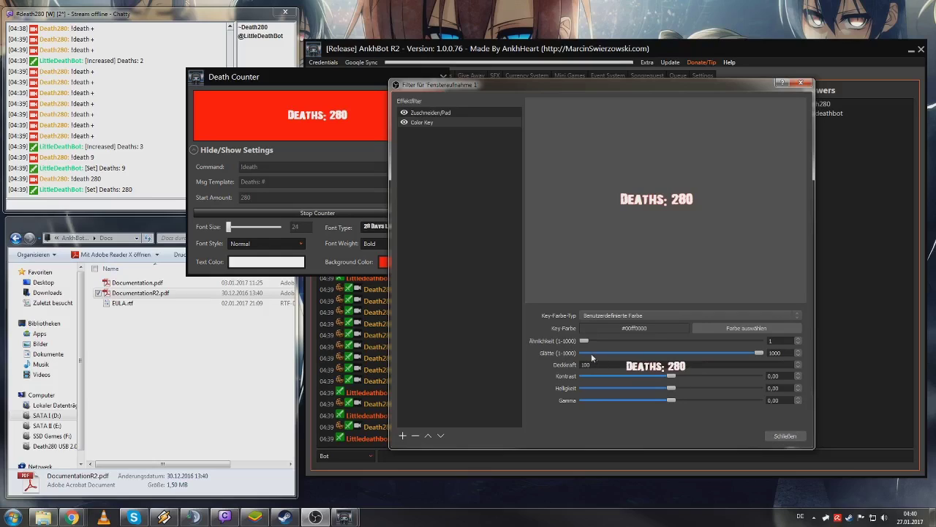
drag(585, 341, 695, 354)
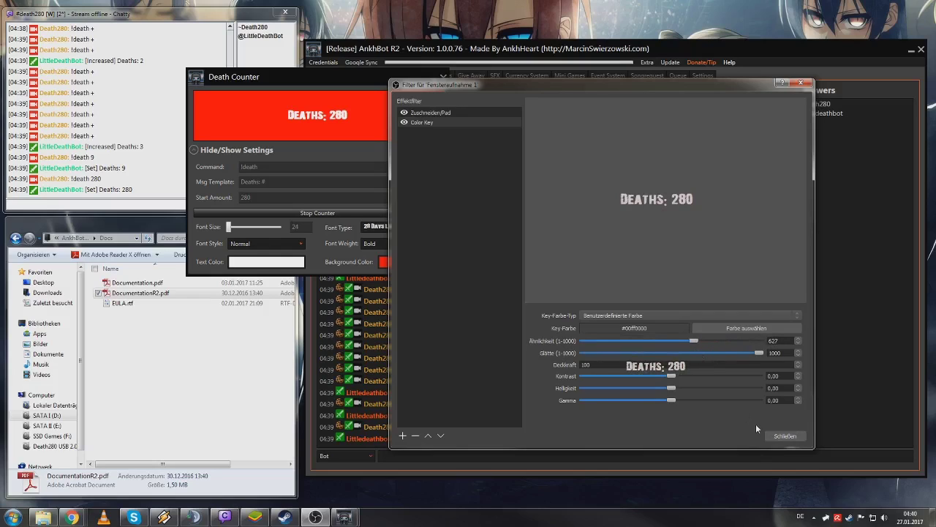
click(781, 436)
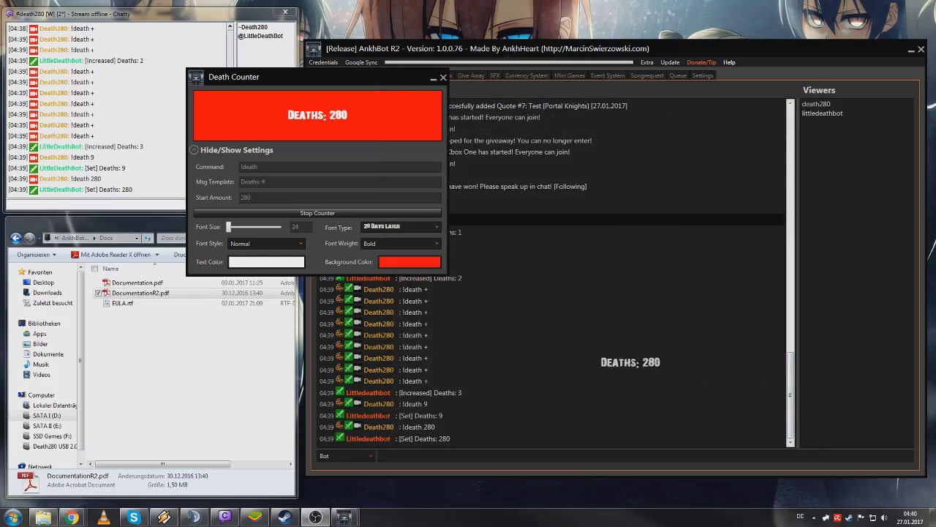
- Reposition the Death Counter overlay over the chat's upper left and bring it back on screen
drag(389, 75, 599, 77)
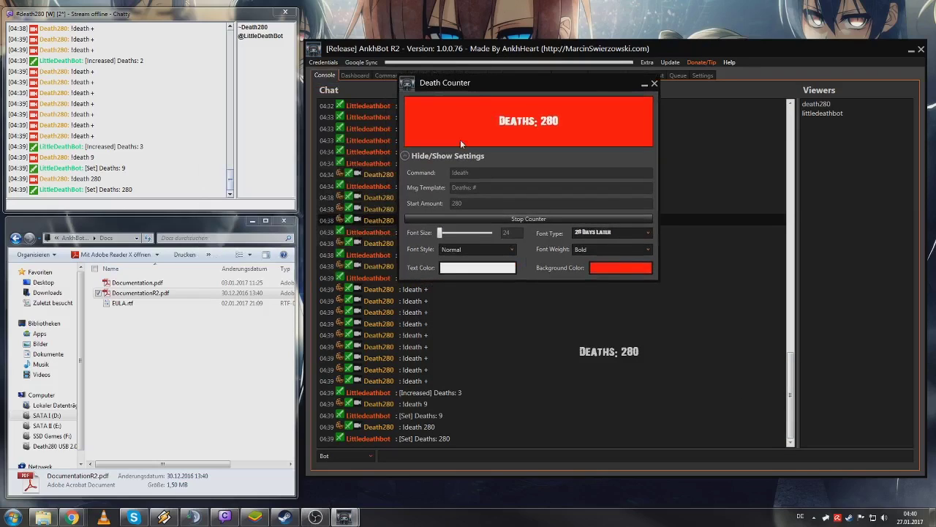
click(460, 139)
drag(498, 80, 435, 160)
click(335, 228)
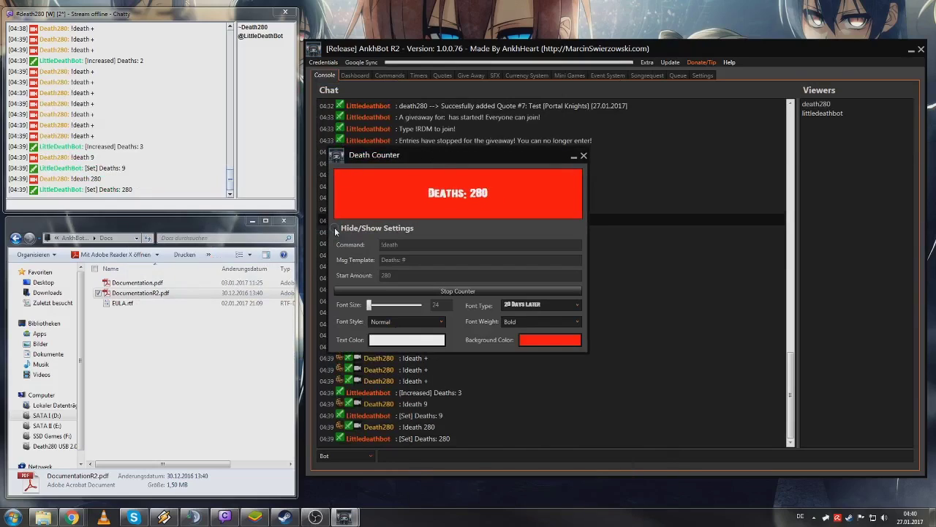
drag(478, 159, 545, 526)
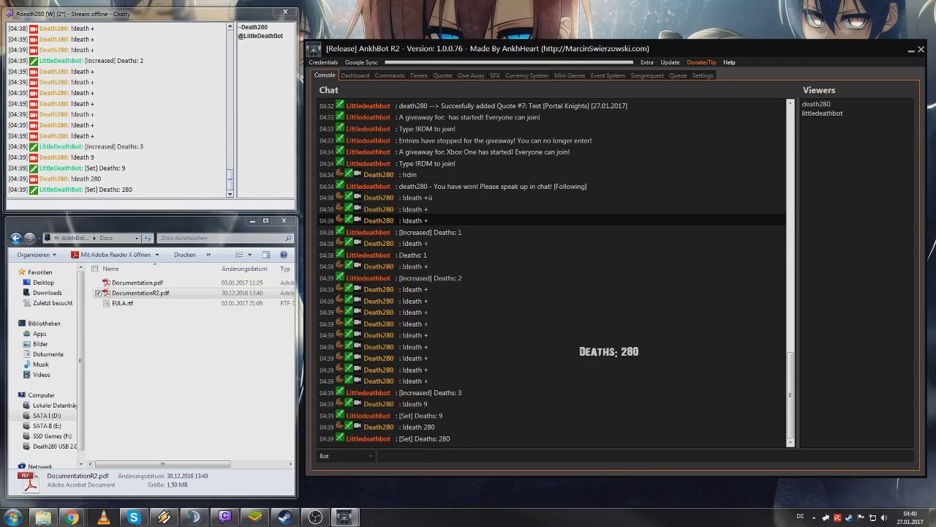
drag(0, 73, 0, 73)
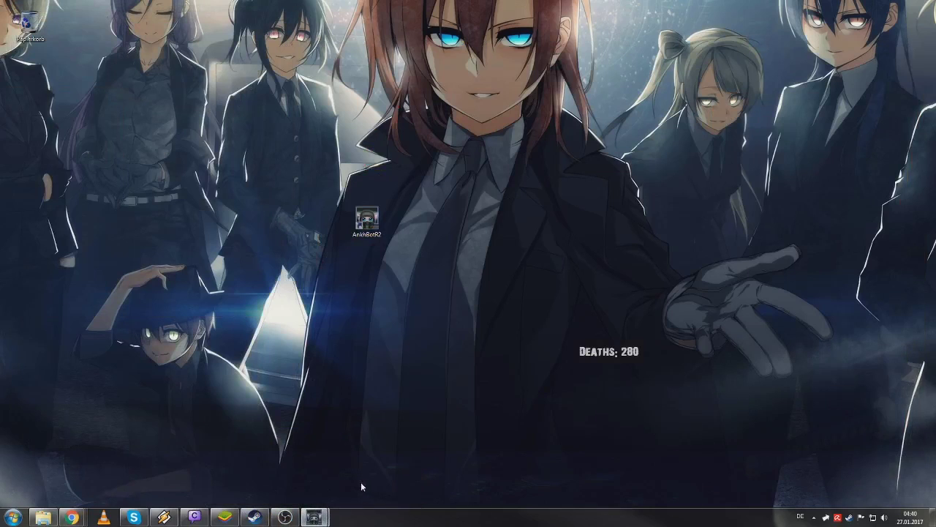
- Restore the AnkhBot, Docs folder and Chatty windows from the taskbar
click(261, 461)
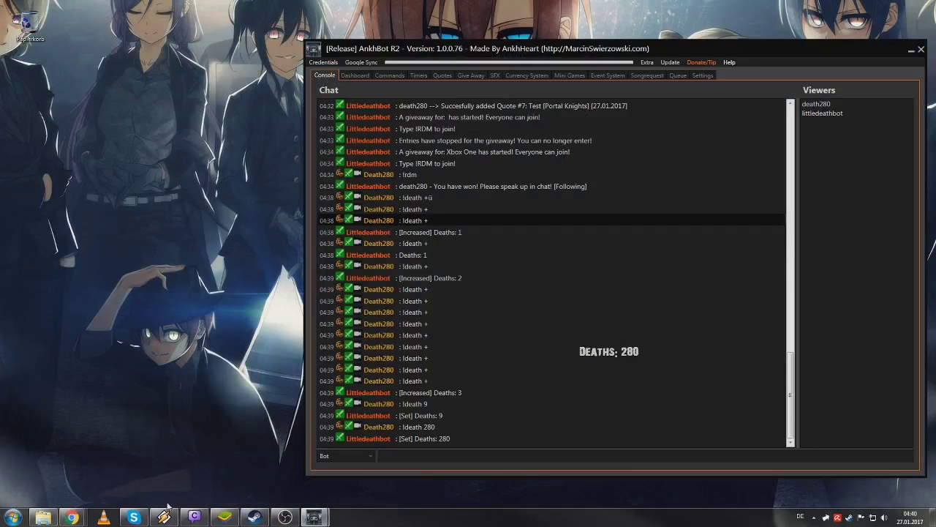
click(43, 517)
mouse_move(73, 520)
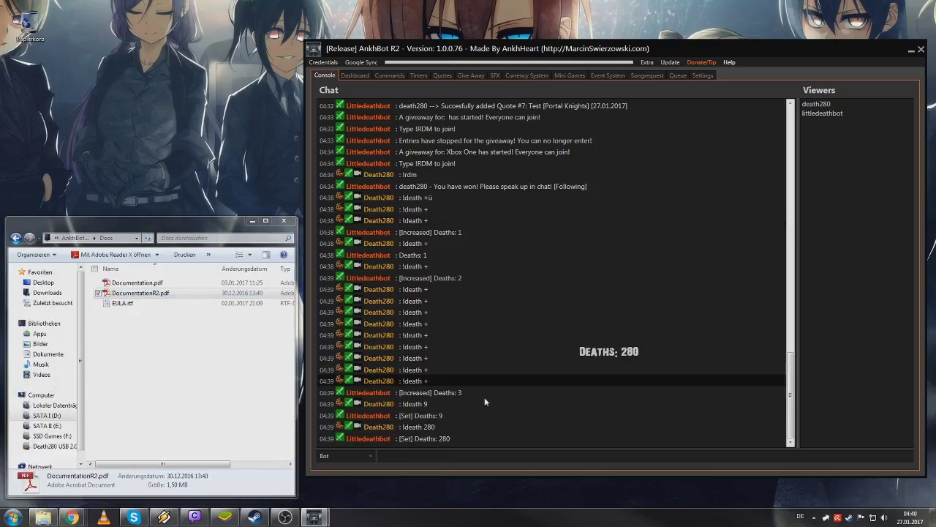
click(194, 517)
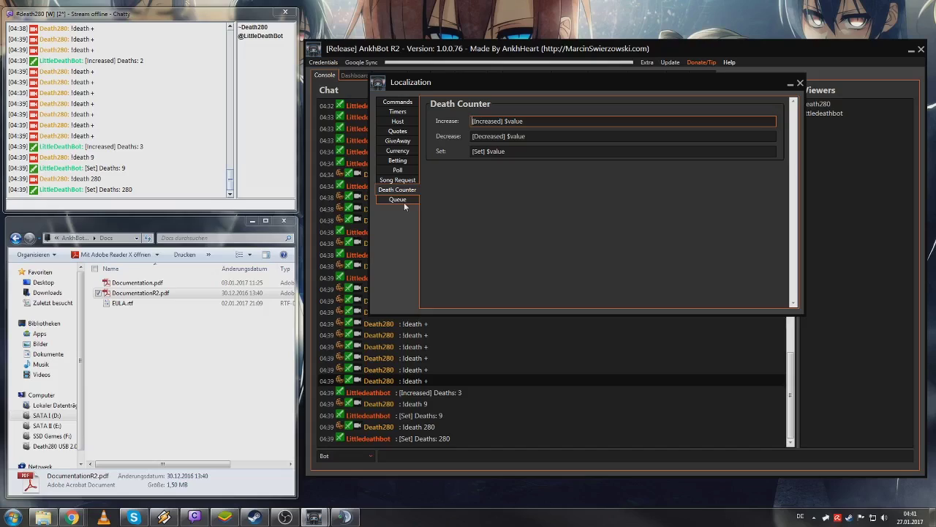
- Browse the queue, song request and poll message texts, then return to Death Counter
click(404, 202)
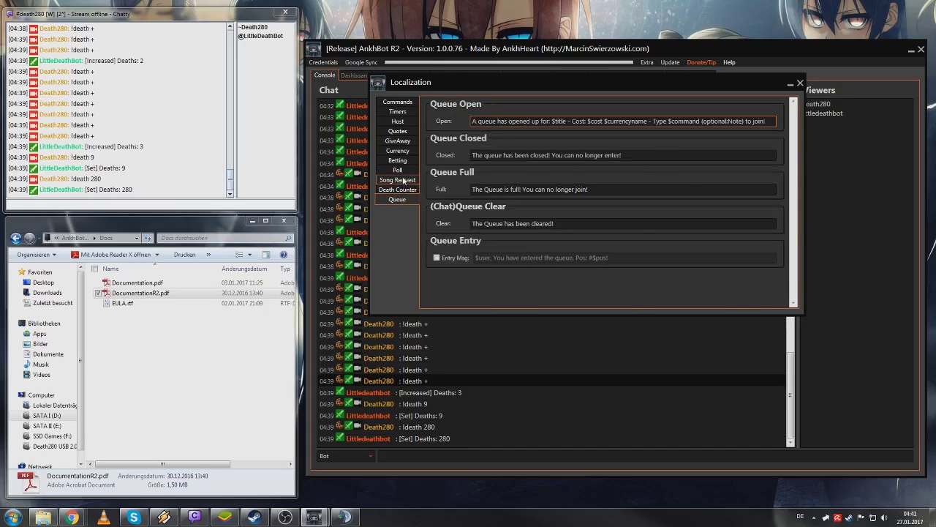
click(400, 180)
click(400, 170)
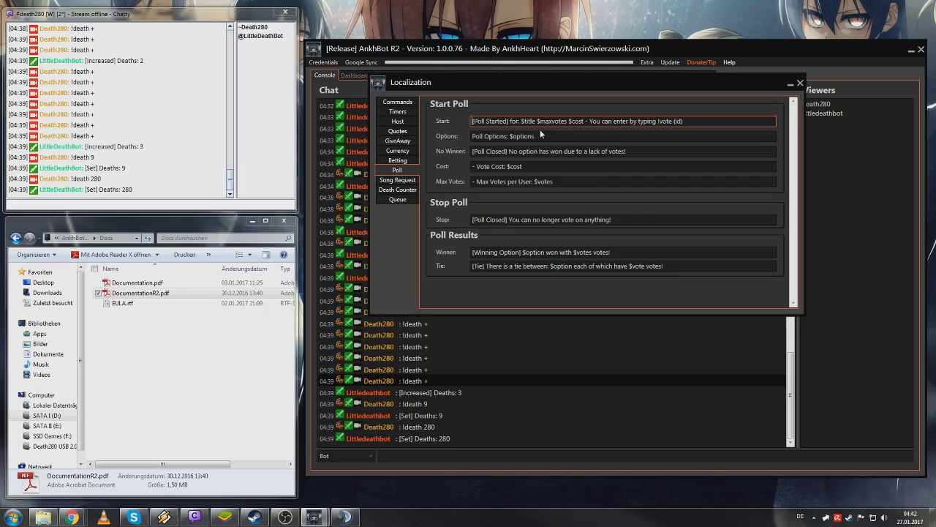
click(397, 190)
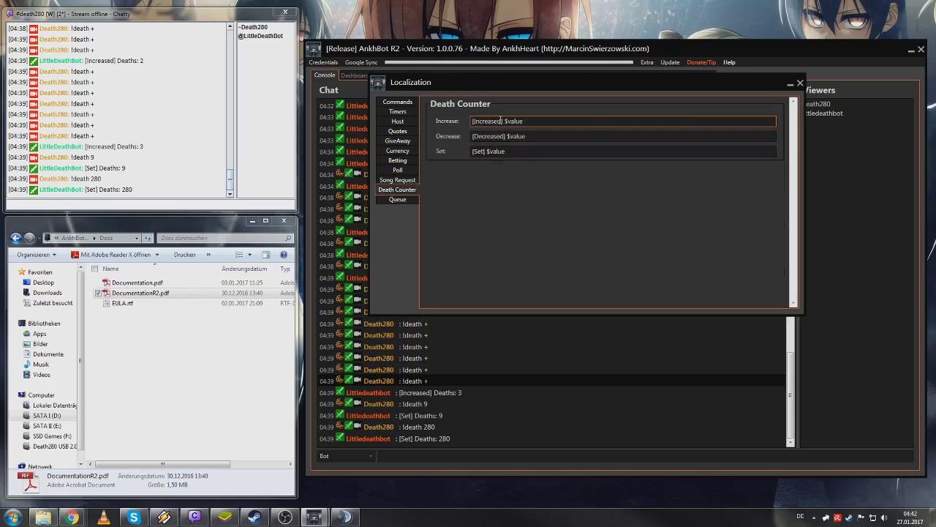
- Change the Death Counter increase message to 'Steigt auf: $value' and close Localization
drag(502, 122, 472, 121)
text(Steigt auf)
key(Delete)
text(:)
key(Delete)
click(801, 83)
- Send '!death +' in Chatty to test the new increase message
click(114, 203)
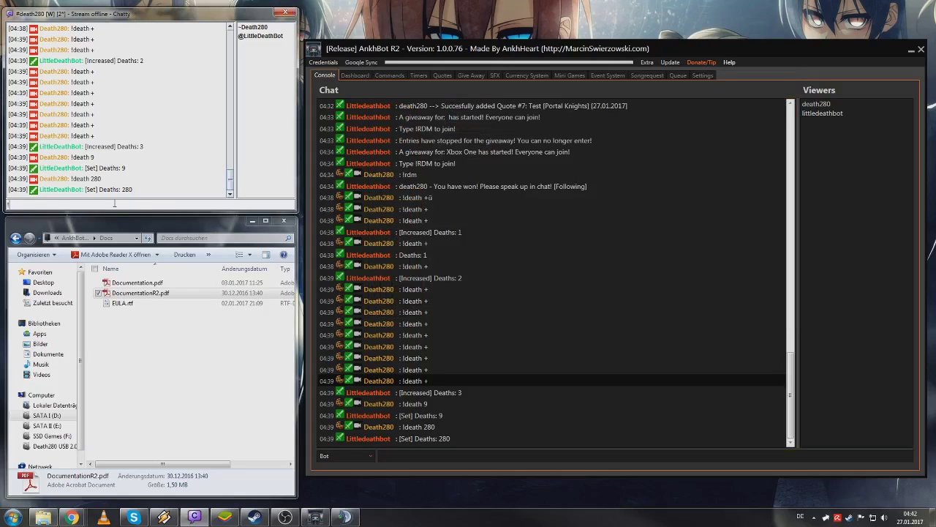
text(!death +)
key(Return)
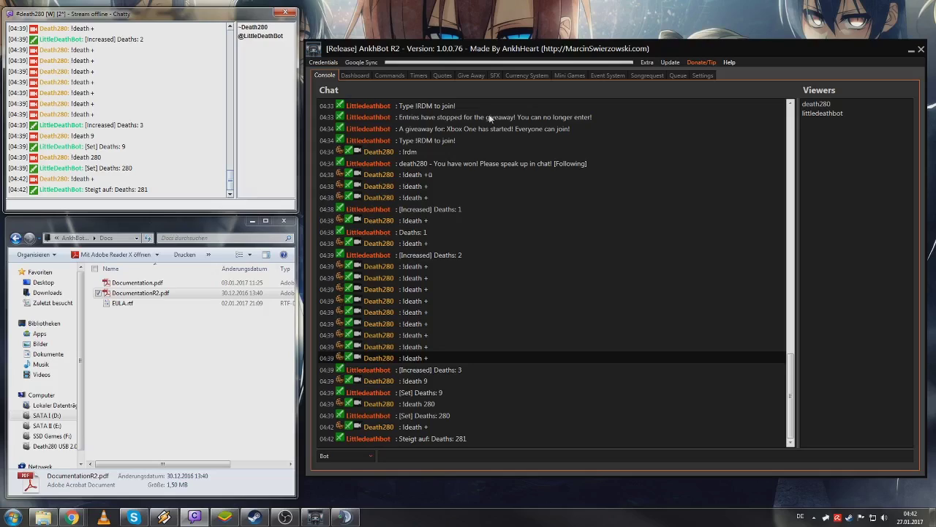
- Replace 'Steigt auf:' with 'Anstieg' in the Death Counter increase message
click(649, 63)
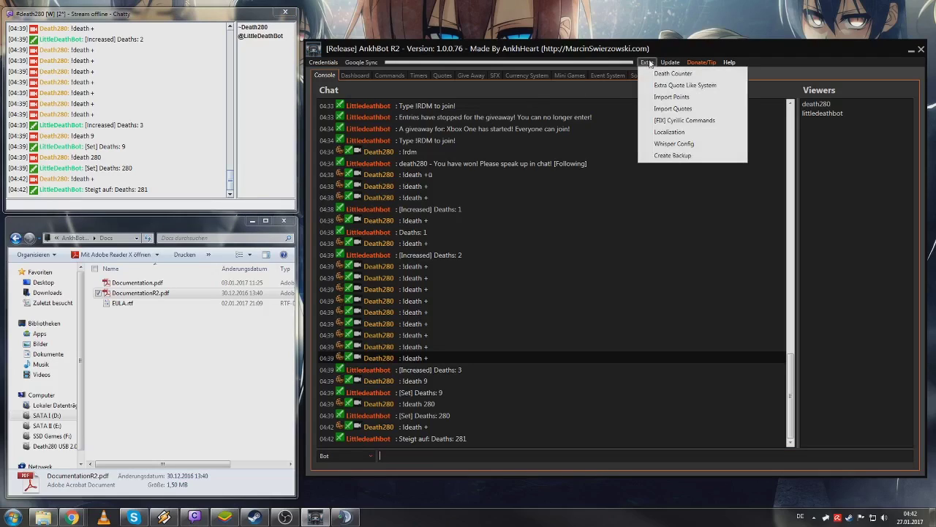
click(670, 131)
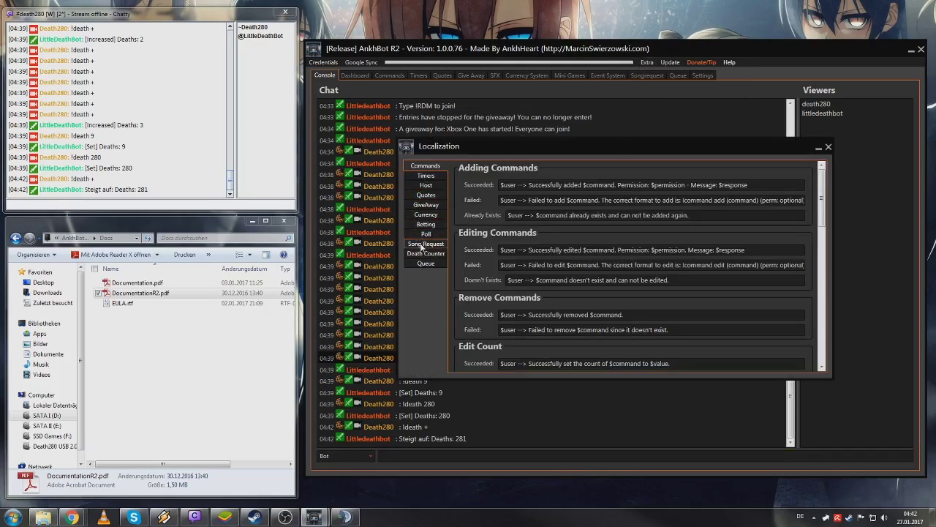
click(425, 253)
drag(529, 185, 436, 187)
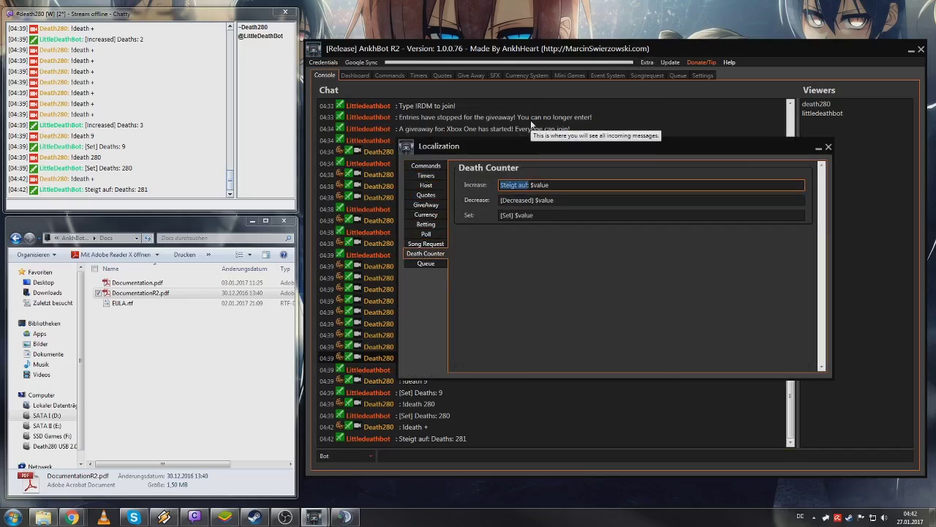
key(BackSpace)
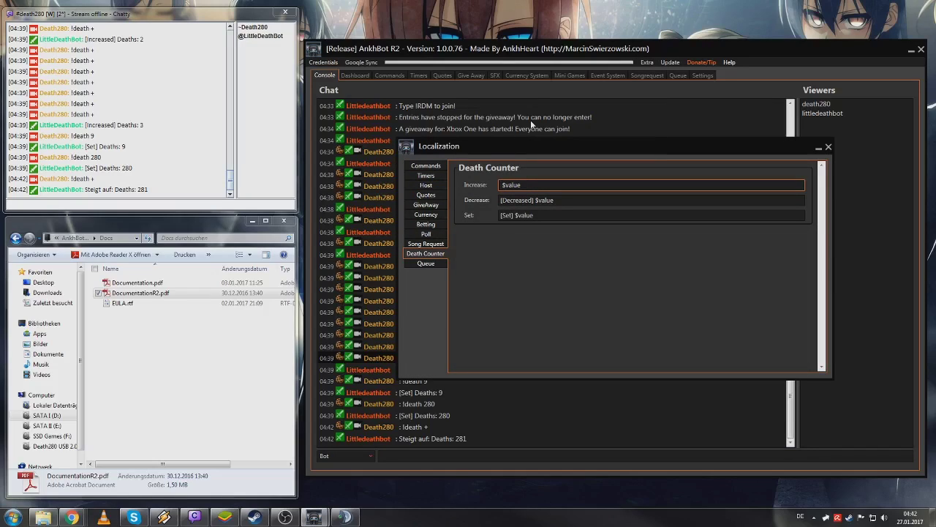
text(Anstieg)
click(828, 146)
- Send '!death +' in Chatty to test the reworded increase message
click(128, 207)
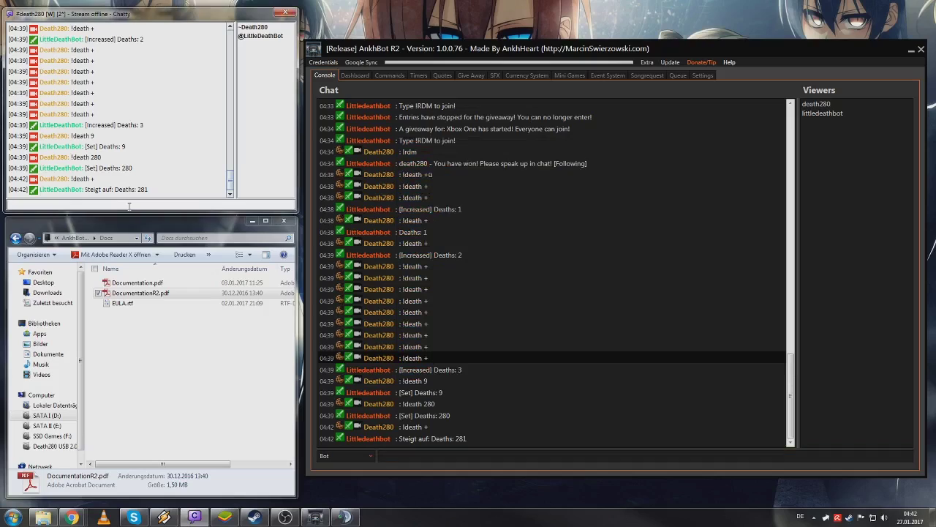
text(!death +)
key(Return)
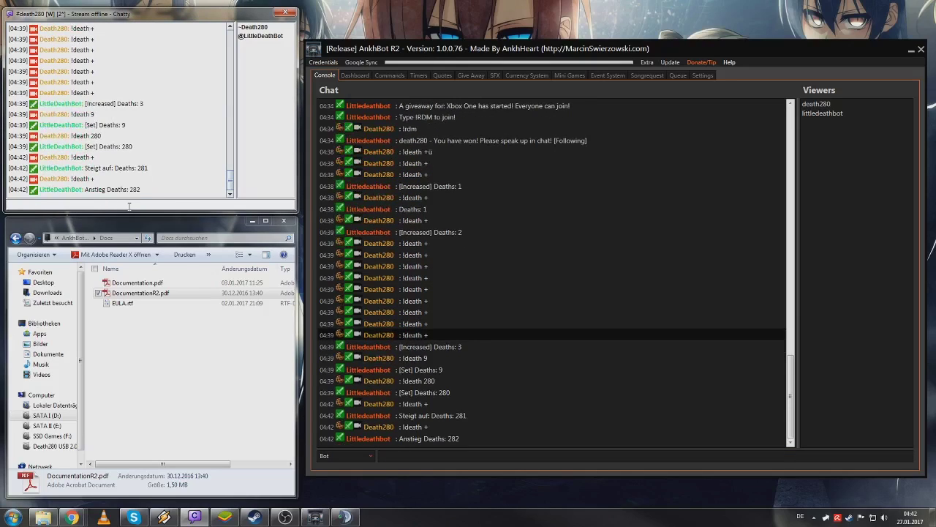
- Reopen Localization and browse the song request, queue, timer and GiveAway message texts
click(683, 63)
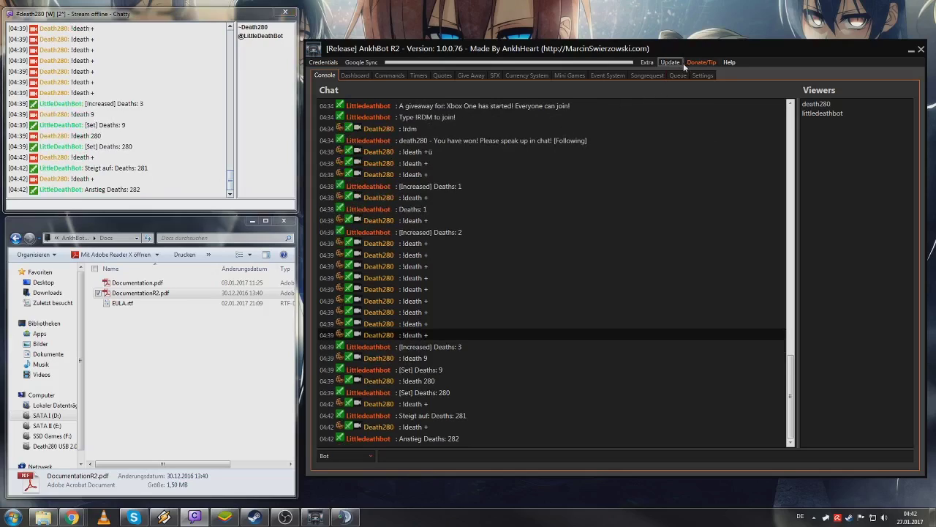
click(646, 62)
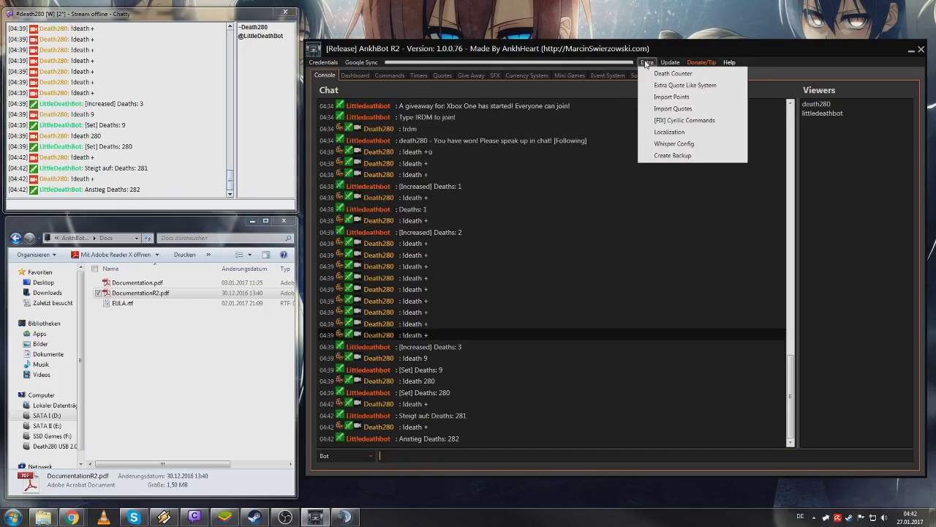
click(672, 134)
click(426, 244)
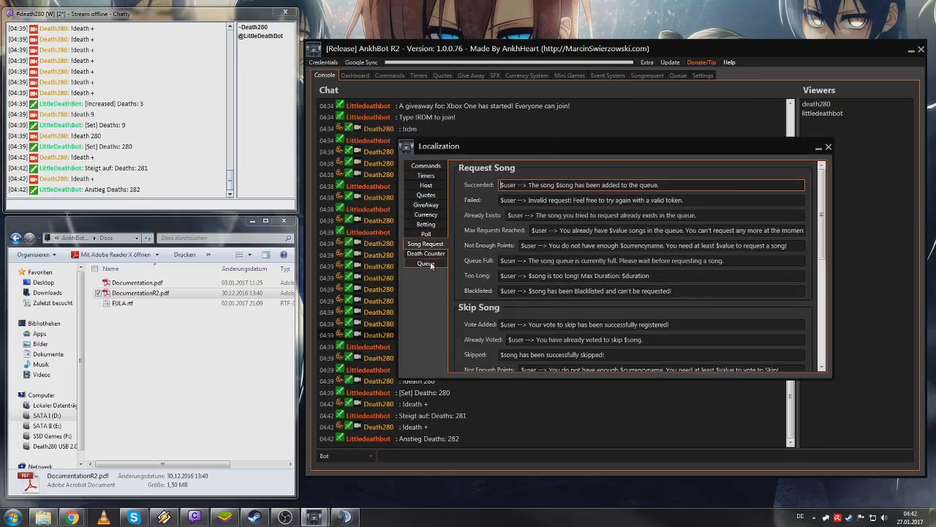
click(431, 264)
click(426, 205)
click(426, 175)
click(427, 205)
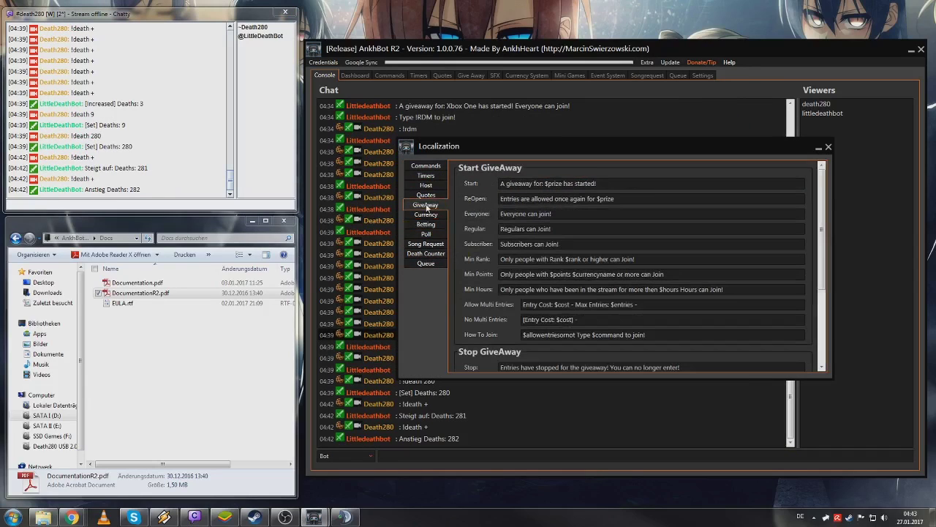
click(516, 183)
click(521, 198)
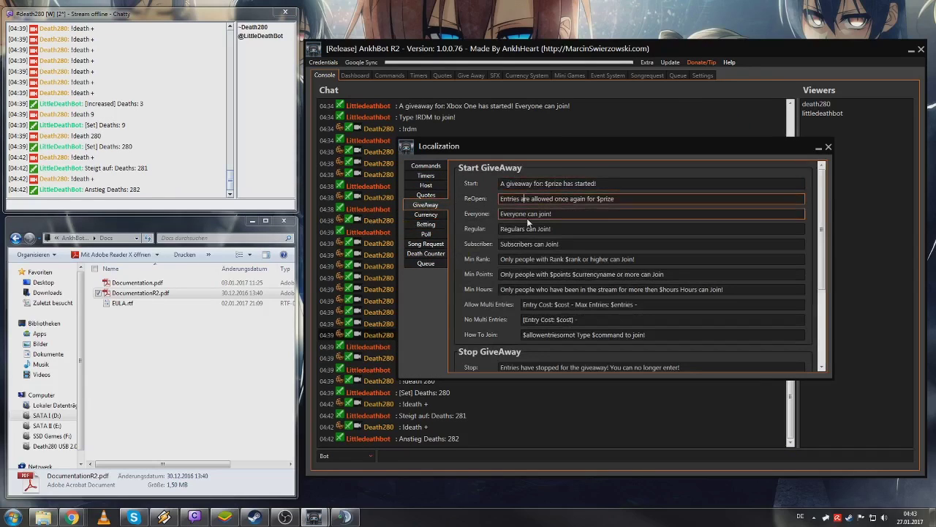
scroll(606, 333, down, 3)
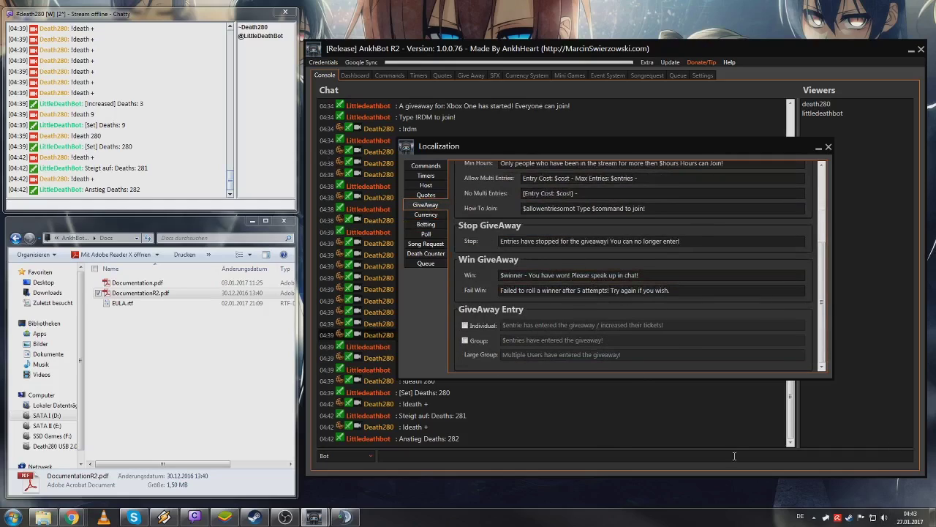
click(829, 149)
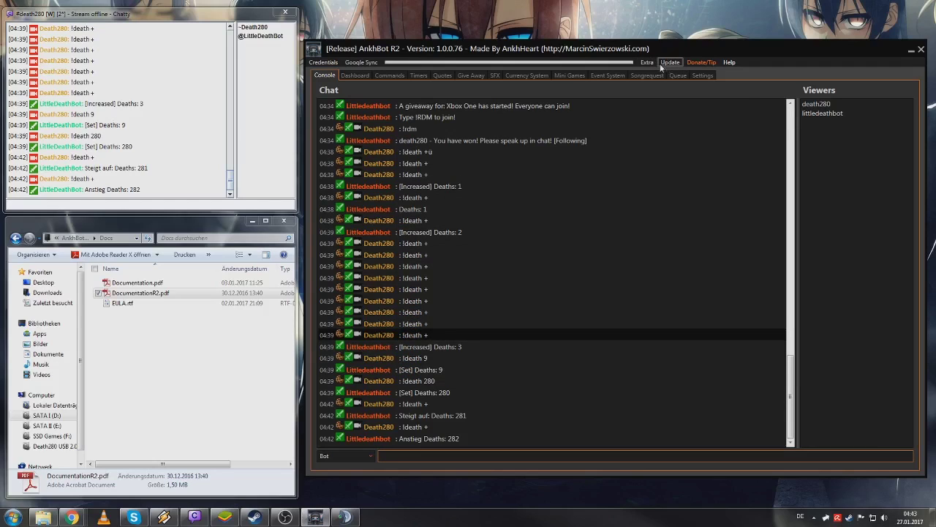
- In Whisper Config, set the SFX command's Usage to Both, then close the window
click(648, 63)
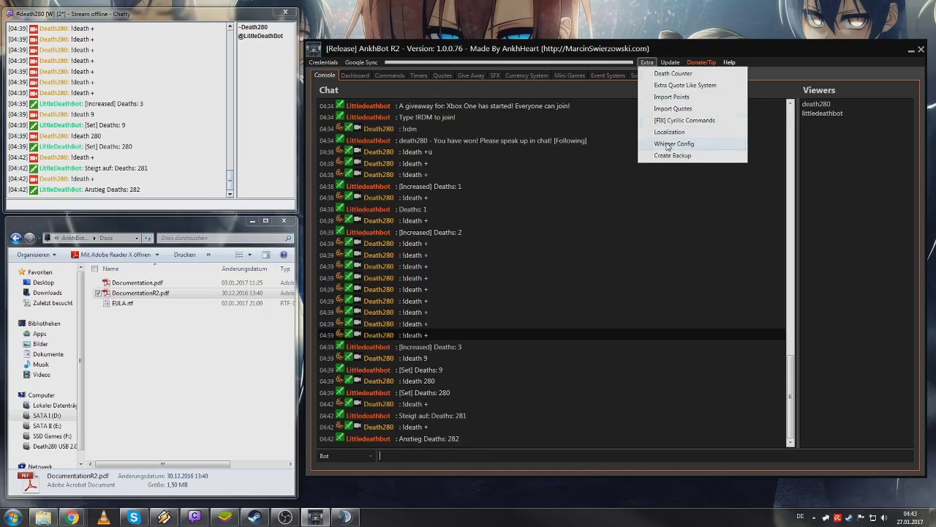
click(667, 145)
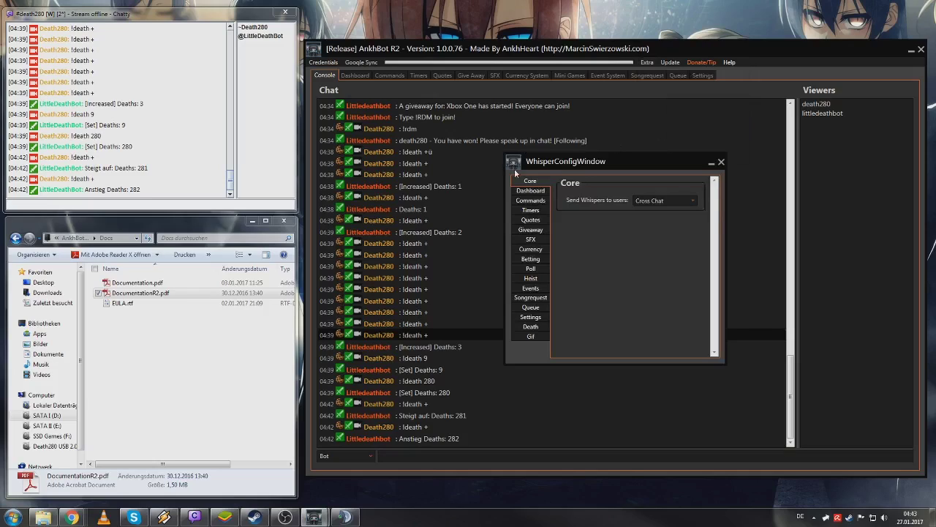
click(529, 202)
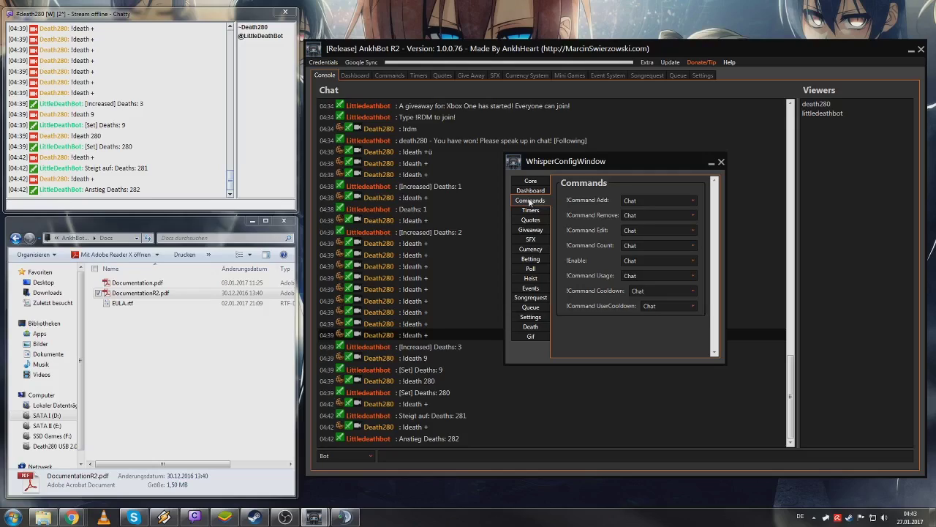
click(532, 240)
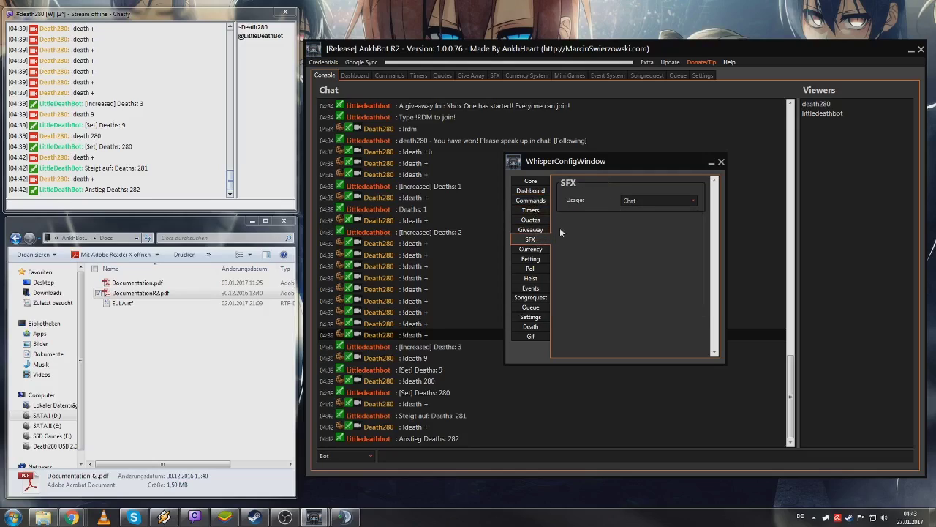
click(629, 201)
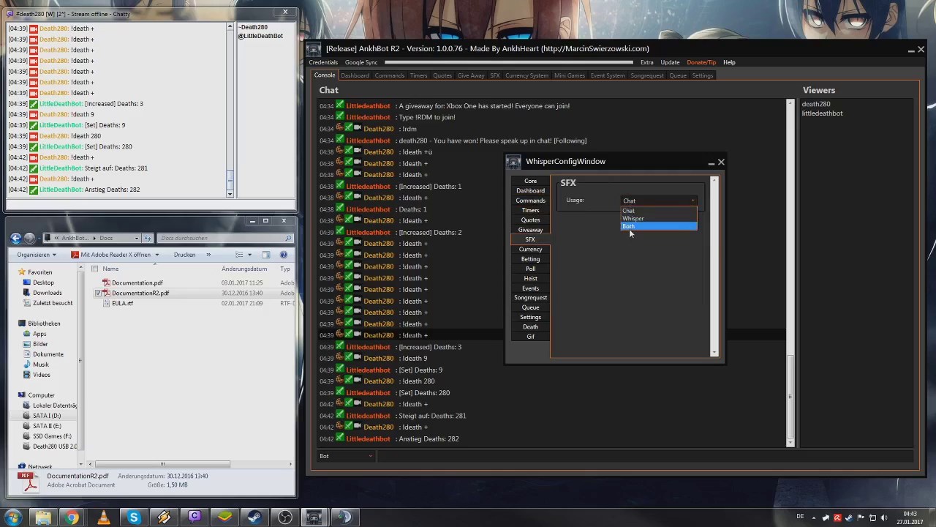
click(630, 227)
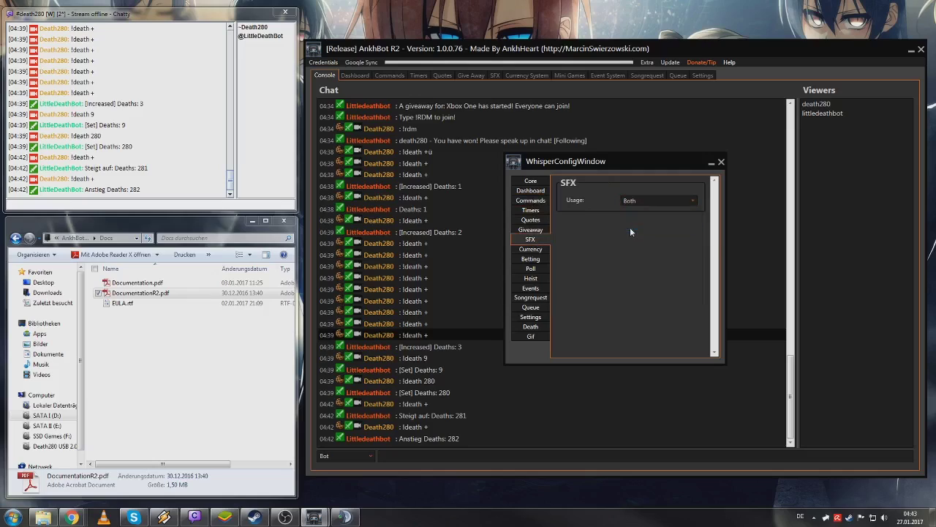
click(721, 162)
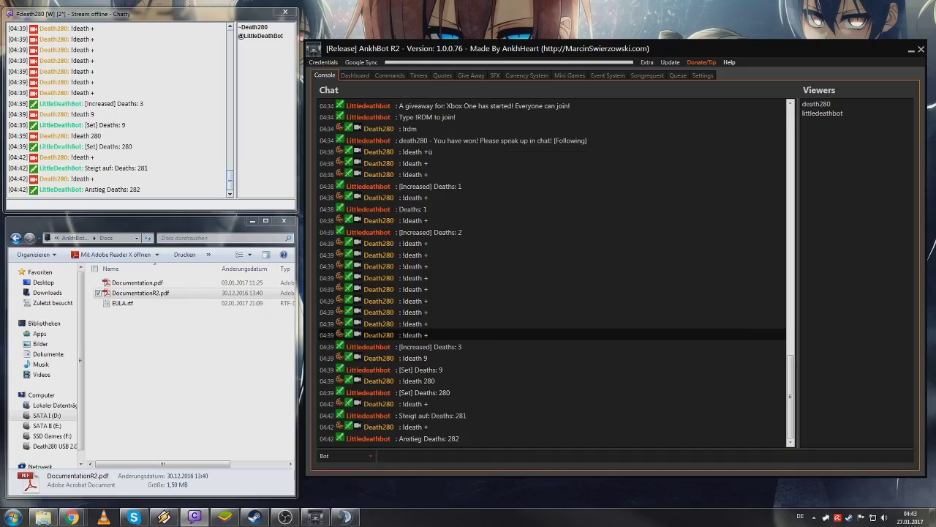
- Whisper 'wilhelmscream' to the bot from Chatty
click(135, 204)
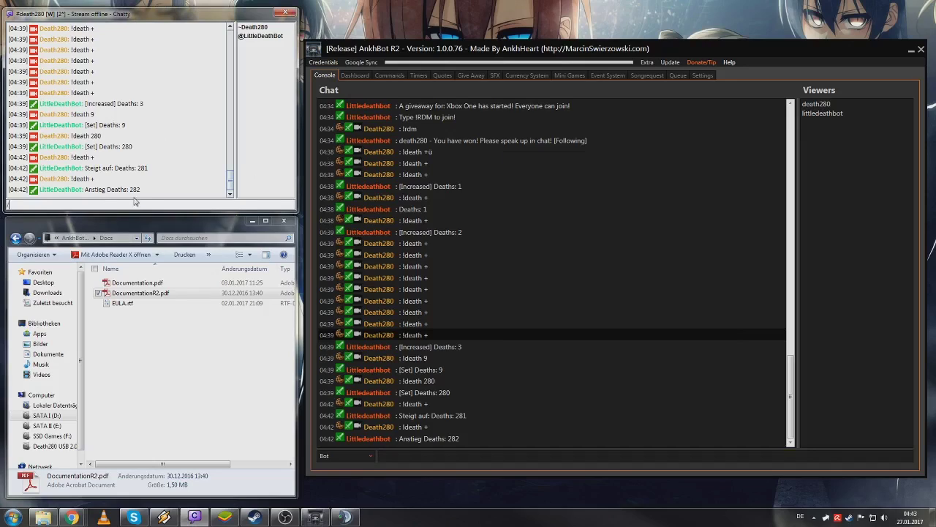
text(/w littledeathbot)
text(wilhelmscream)
key(Return)
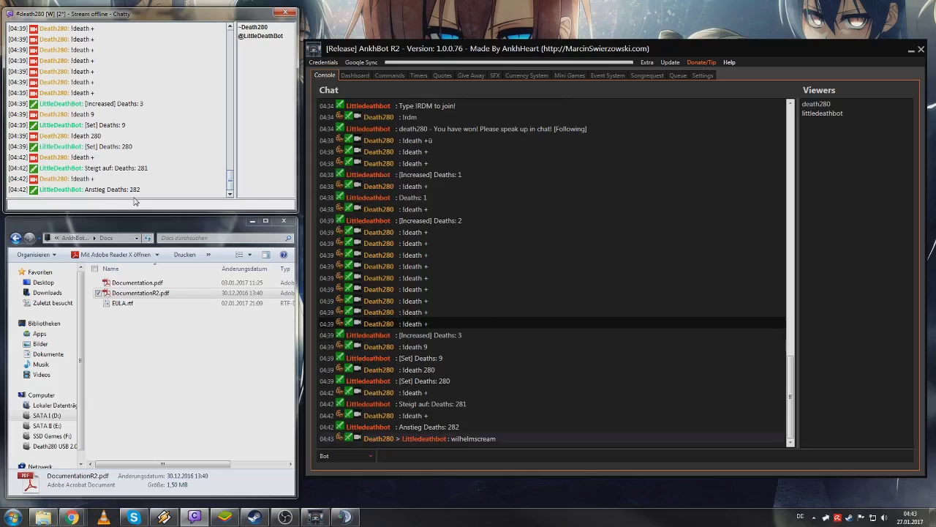
- Resend the same whisper as '!wilhelmscream'
key(Up)
key(Left)
key(Left)
key(Left)
key(Left)
key(Left)
key(Left)
text(!)
key(Return)
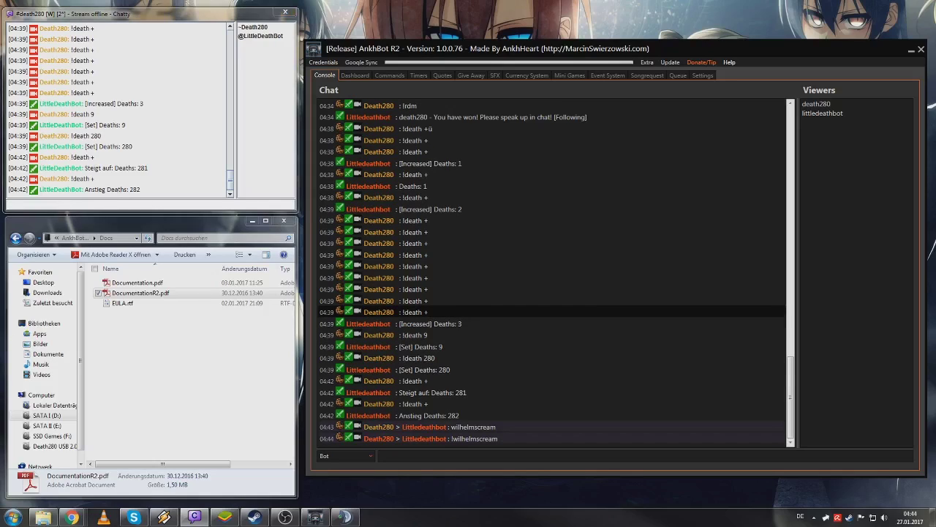
click(122, 205)
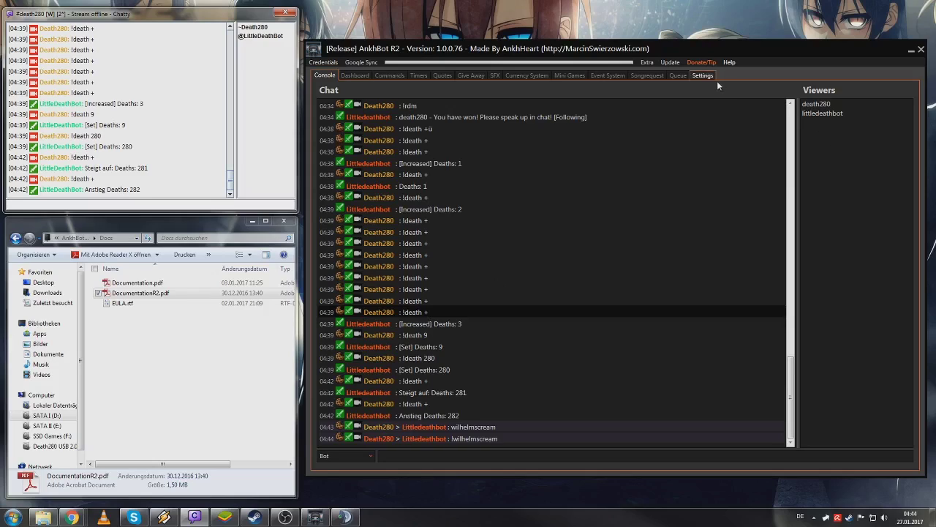
- Open Whisper Config, keep !Death += replying in Chat, and review Settings, Queue and Songrequest
click(647, 62)
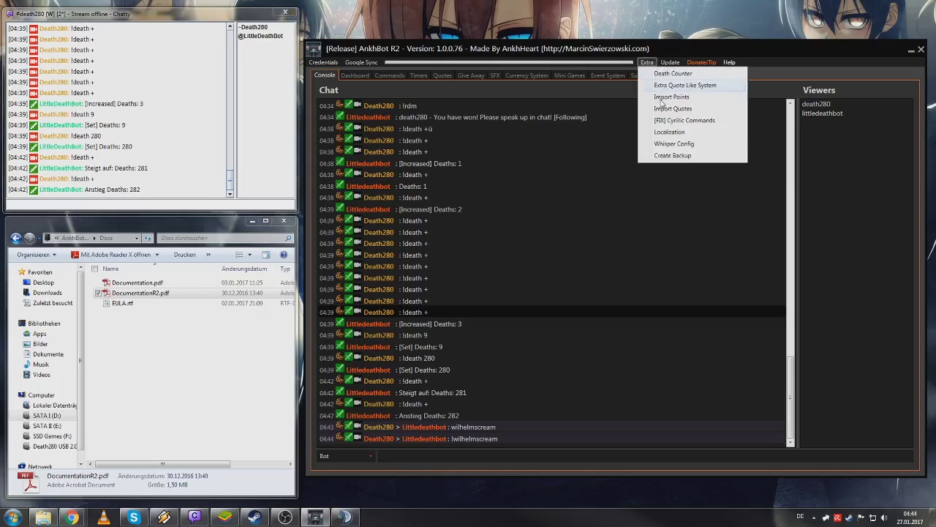
click(670, 144)
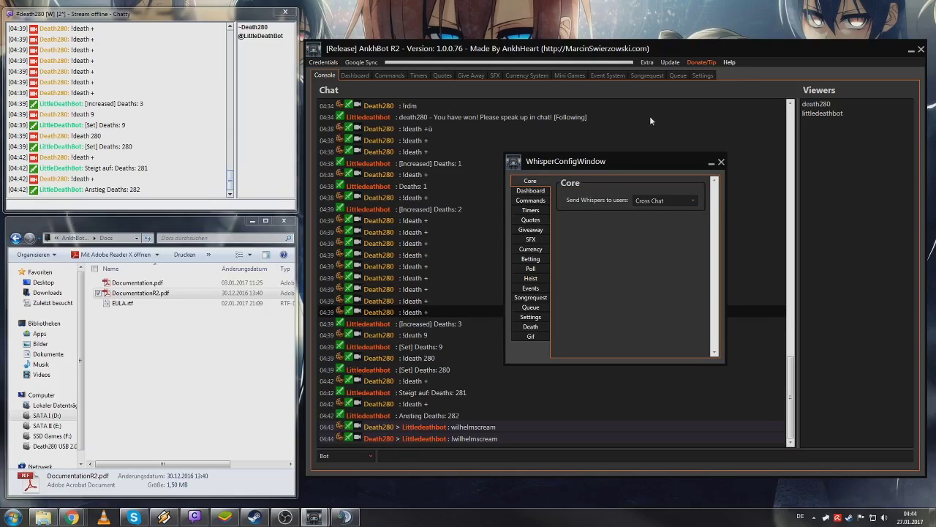
click(530, 327)
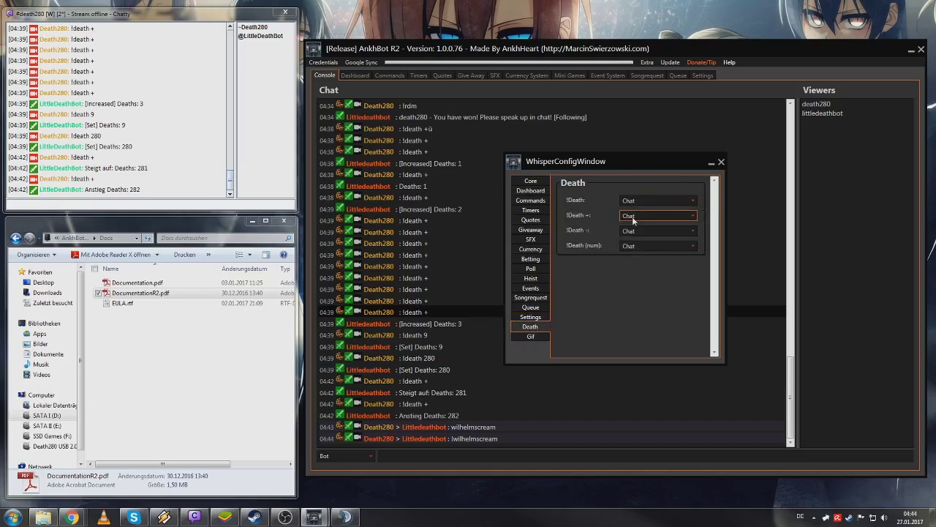
click(632, 216)
click(635, 224)
click(531, 317)
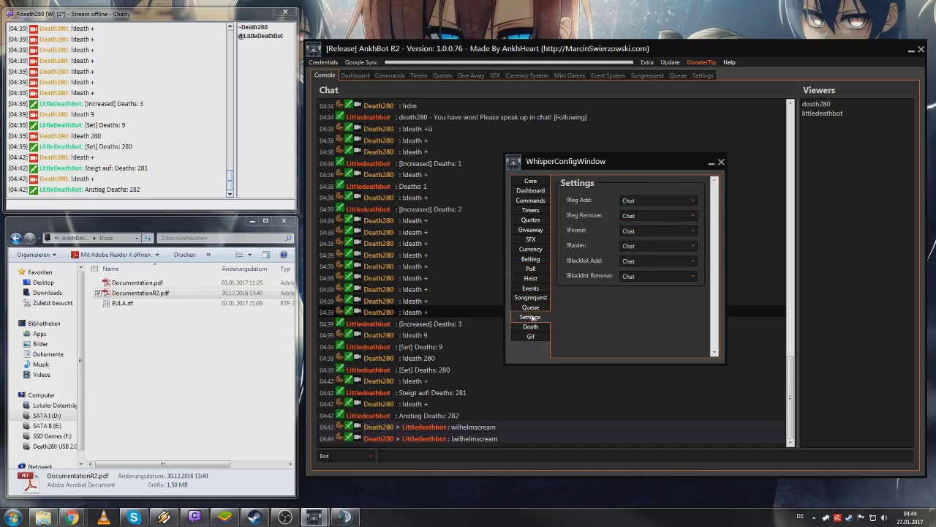
click(534, 309)
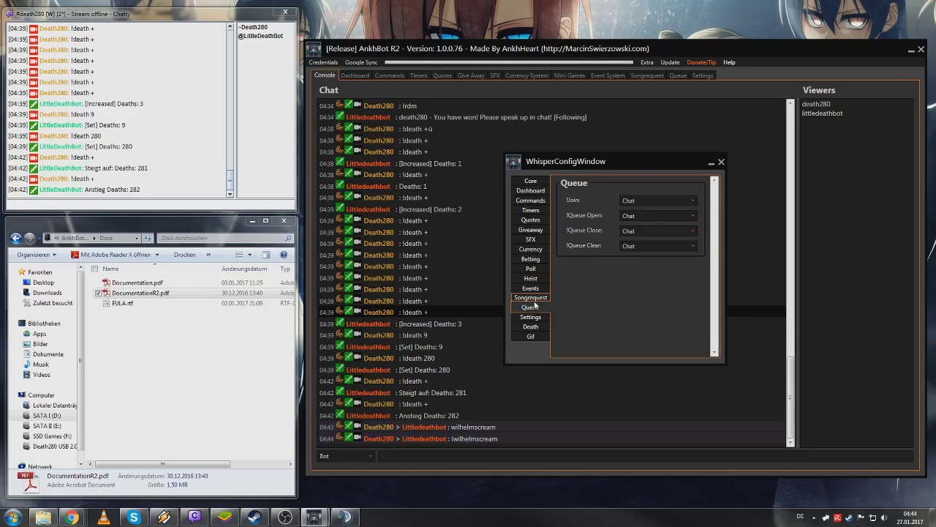
click(532, 298)
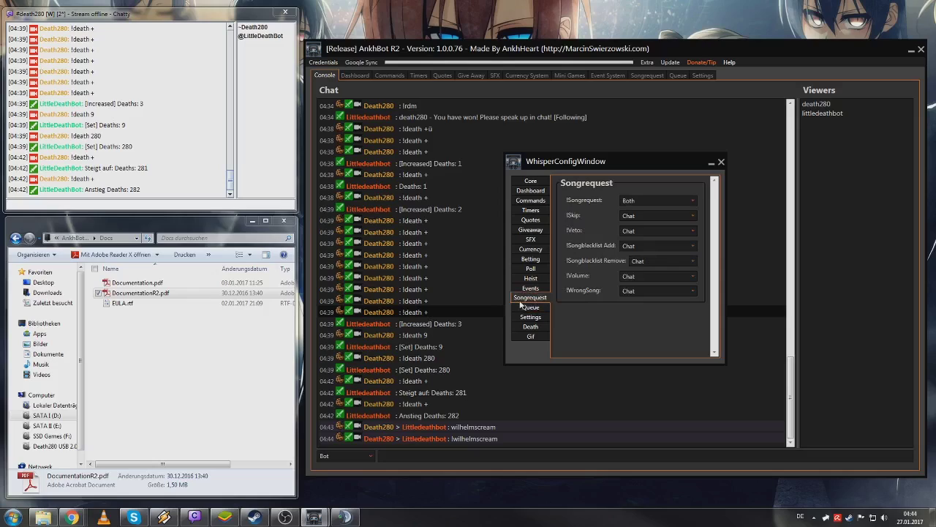
- Check the Currency, SFX and Giveaway pages, then set the Betting !Bet command to Both
click(538, 260)
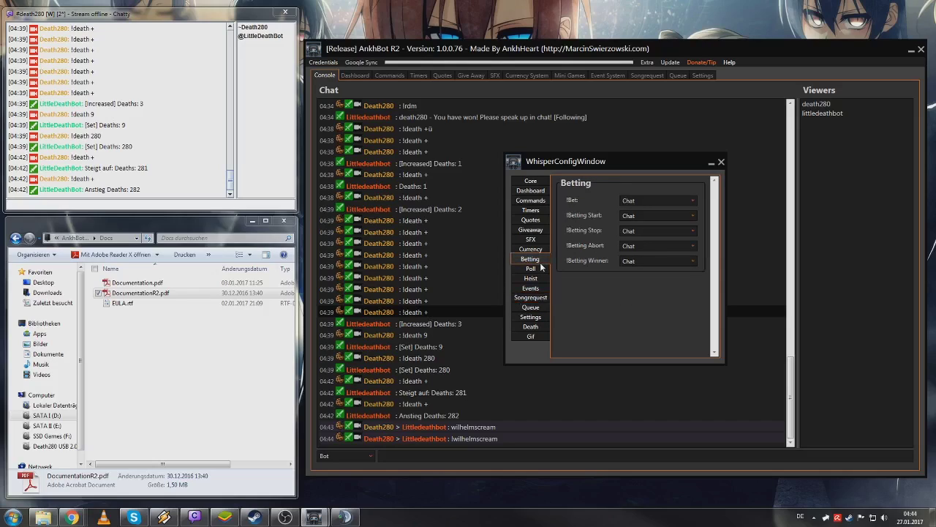
click(539, 249)
click(539, 240)
click(539, 230)
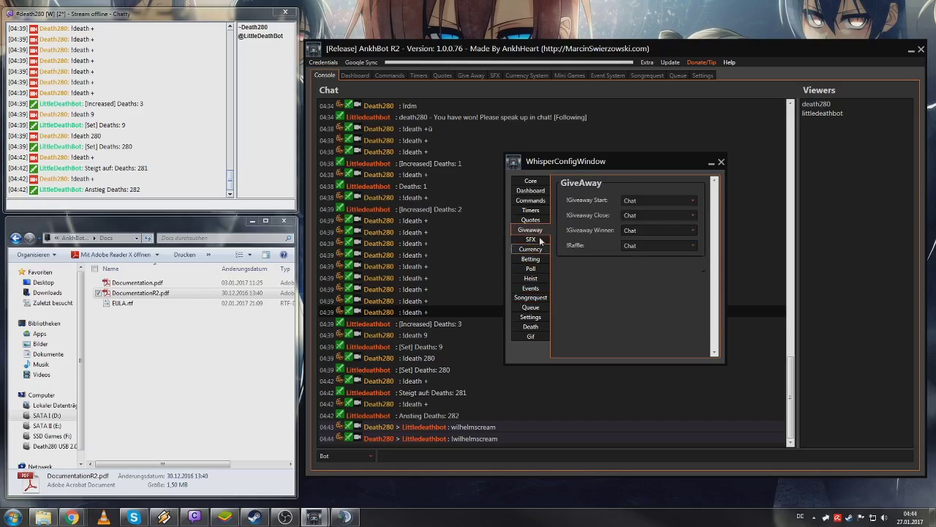
click(542, 259)
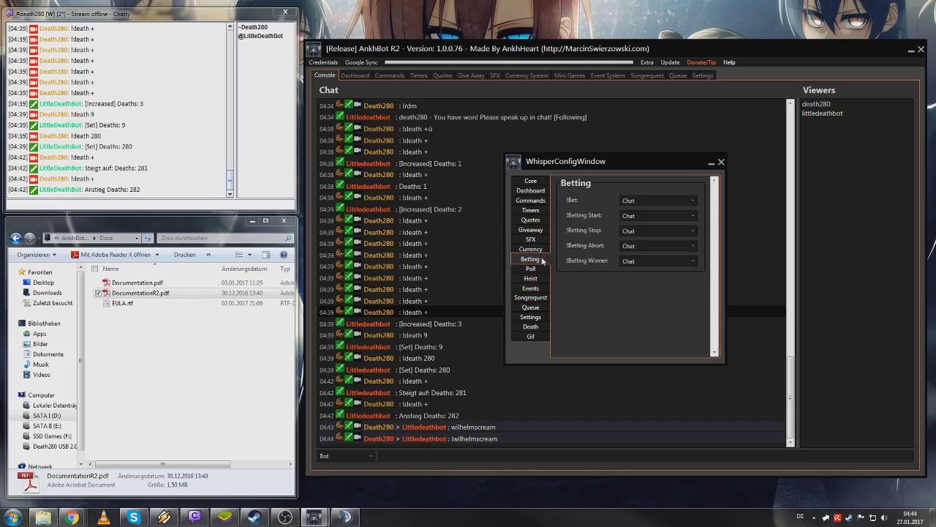
click(629, 201)
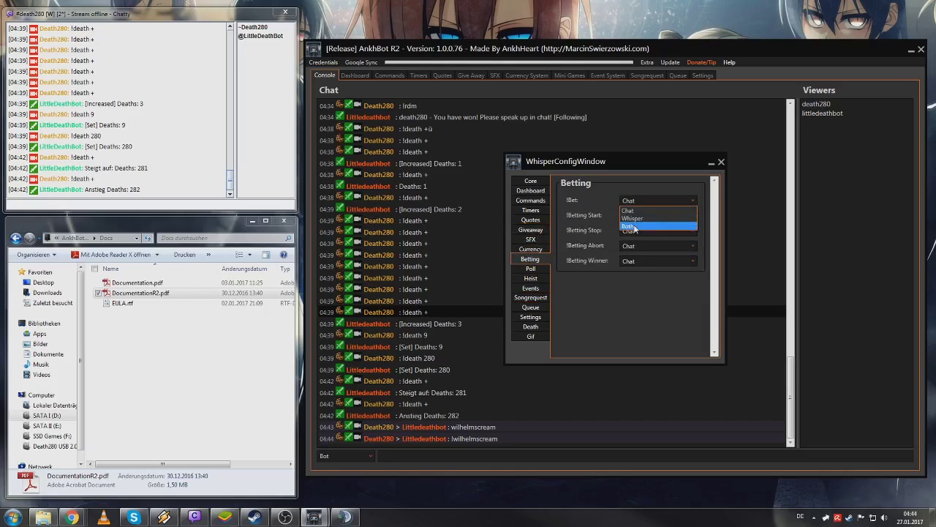
click(635, 229)
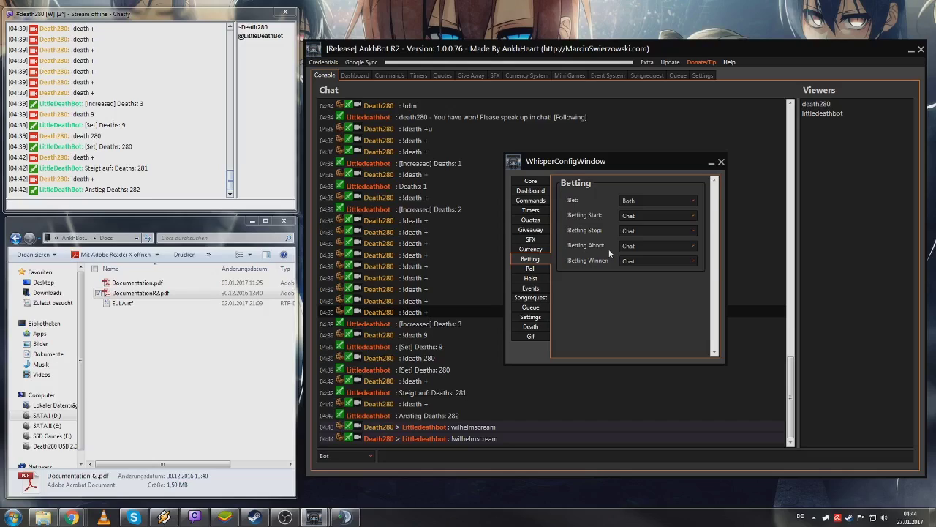
click(642, 201)
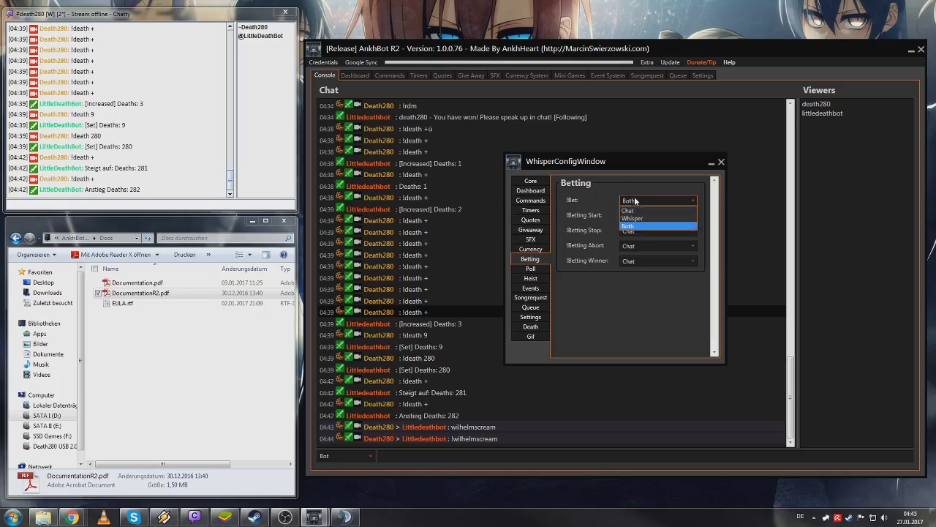
click(640, 209)
- Review the SFX, Giveaway, Commands and Dashboard whisper settings
click(530, 240)
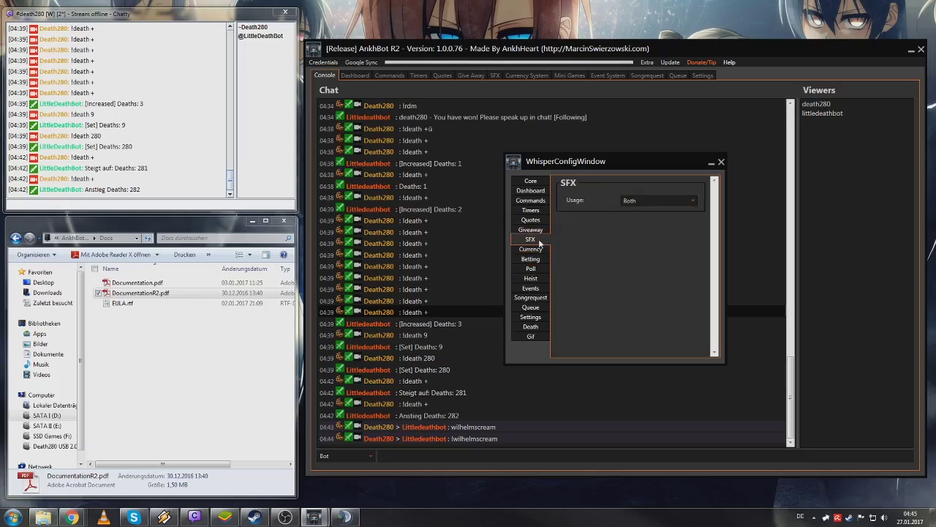
click(530, 230)
click(532, 200)
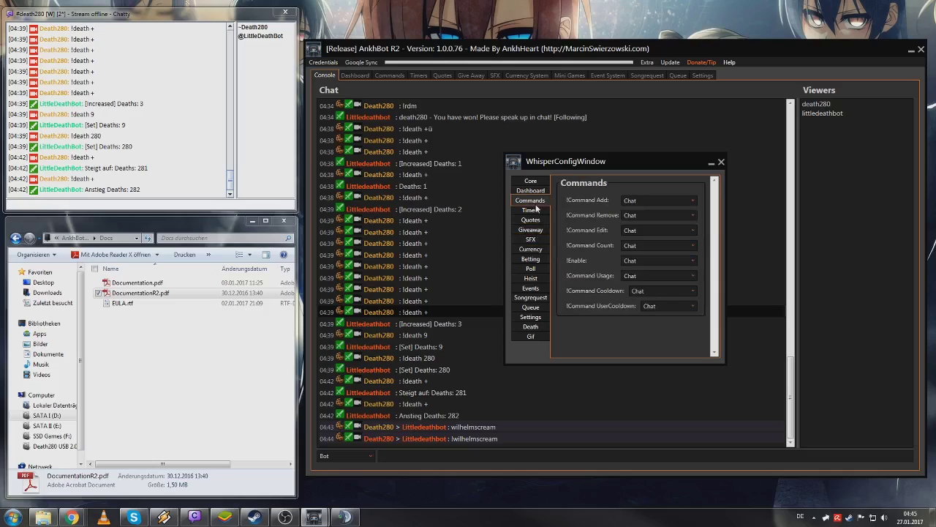
click(517, 192)
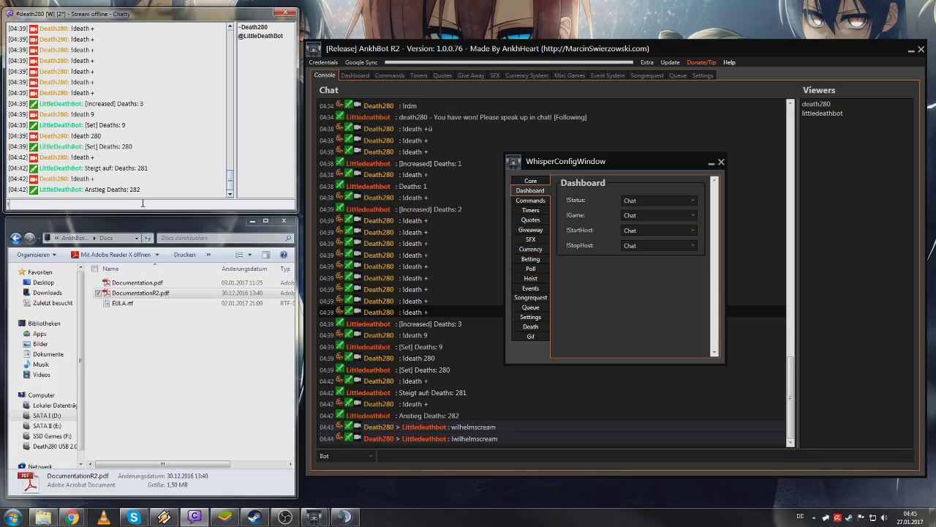
- Send '!game' then '!game SkySaga' in Chatty, then close Whisper Config
text(!game)
key(Return)
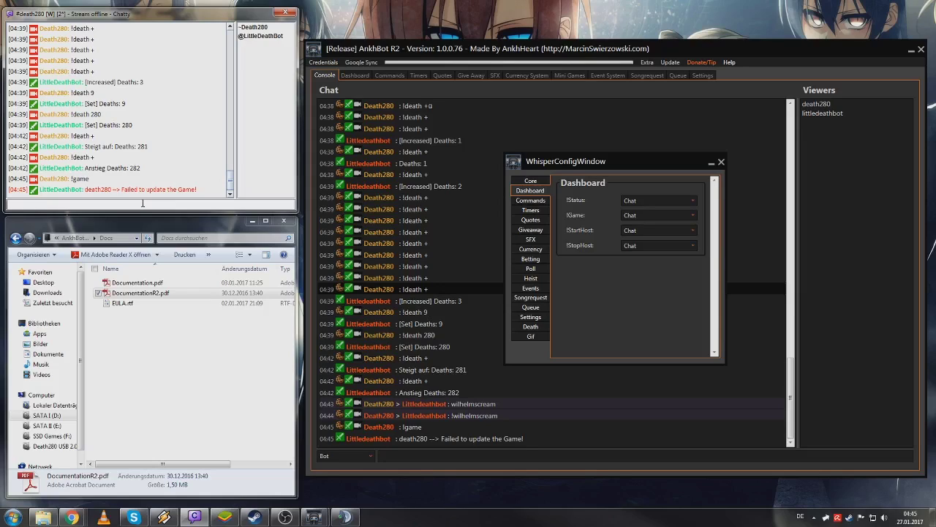
text(!game SkySaga)
key(Return)
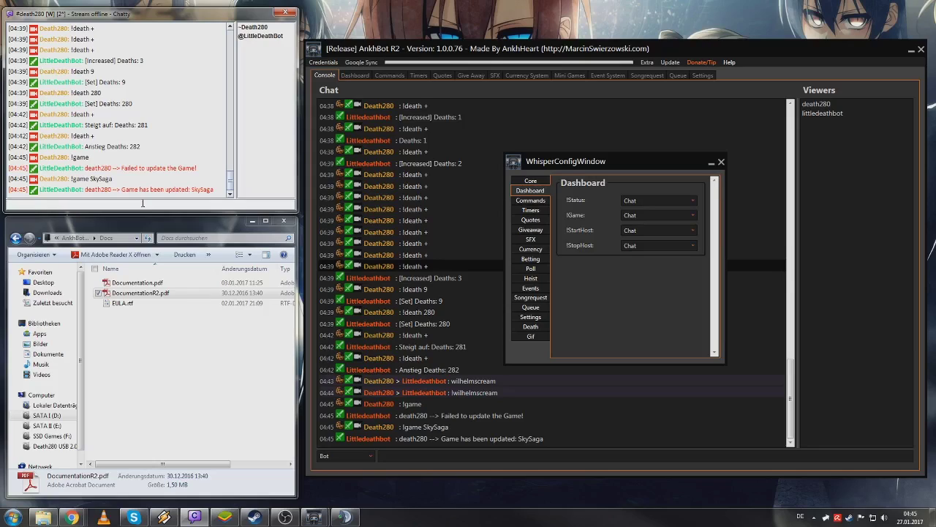
click(720, 162)
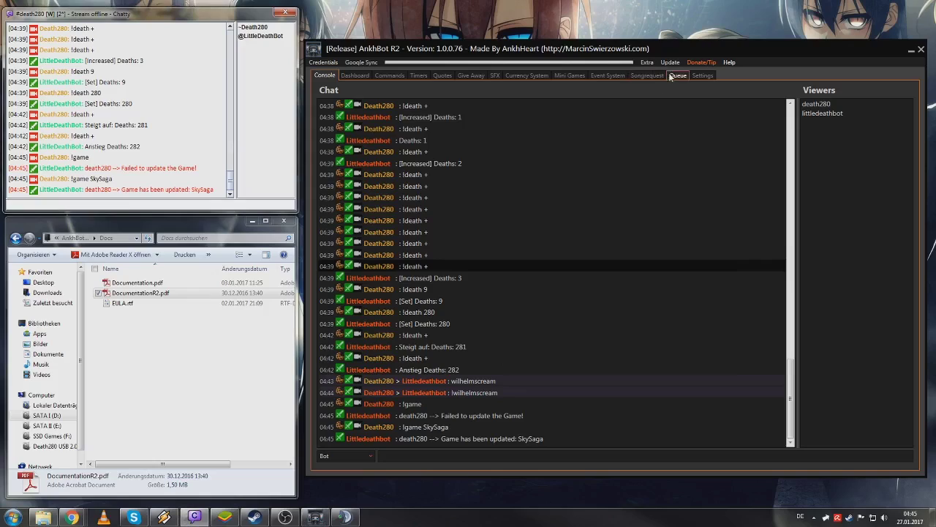